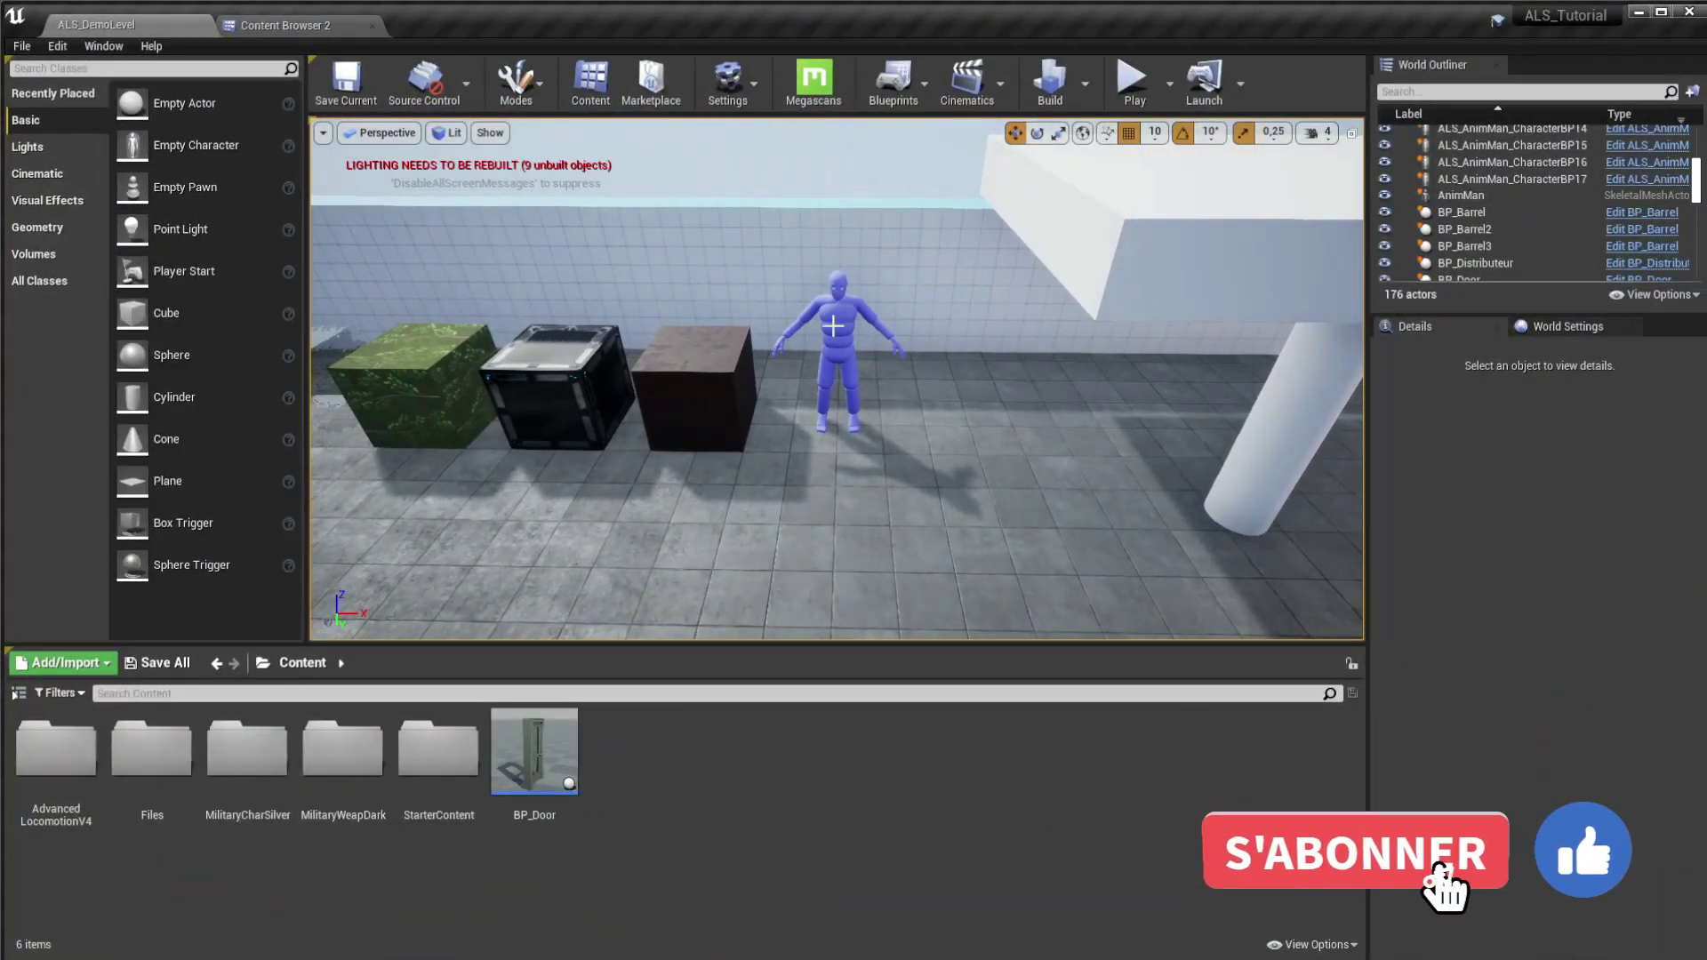
# Step: Move the mannequin right and Alt-drag Cube10 along X to make a fourth cube
pyautogui.click(862, 423)
pyautogui.moveTo(863, 423); pyautogui.dragTo(1056, 422)
pyautogui.click(702, 397)
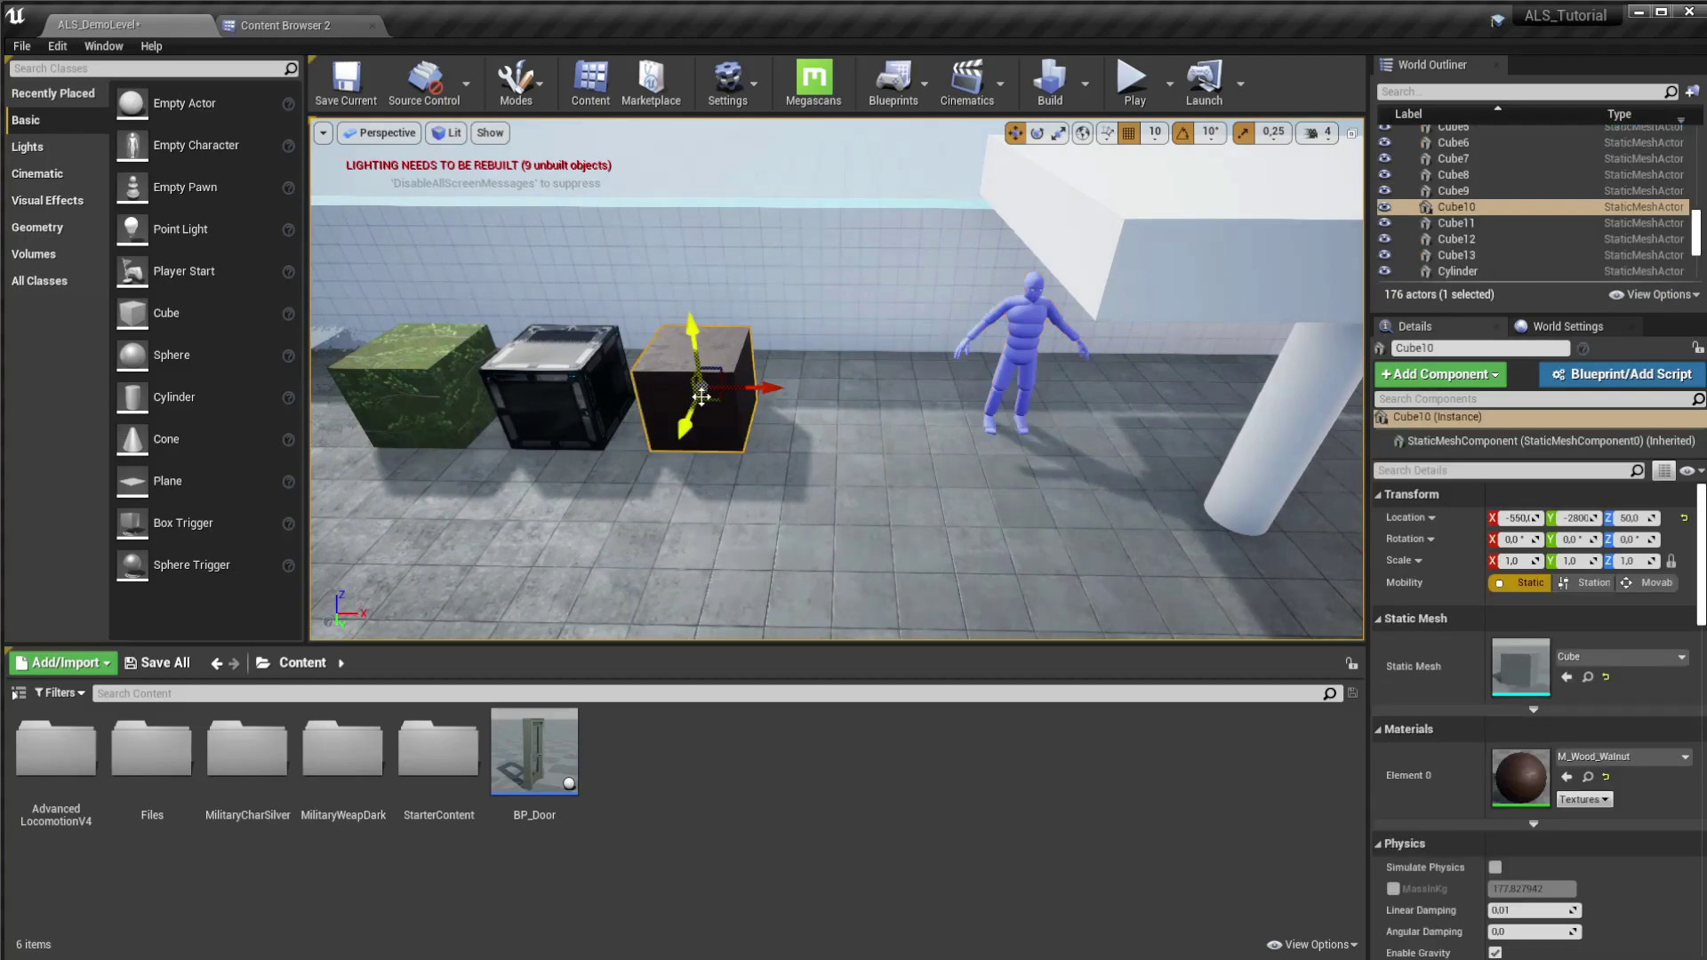
pyautogui.keyDown('alt'); pyautogui.moveTo(760, 392); pyautogui.dragTo(894, 391); pyautogui.keyUp('alt')
pyautogui.moveTo(894, 391)
pyautogui.mouseDown(button='right')
pyautogui.moveTo(739, 473)
pyautogui.moveTo(739, 445)
pyautogui.mouseUp(button='right')
# Step: Locate the barrel's M_Metal_Burnished_Steel material and apply it to the new cube
pyautogui.click(642, 411)
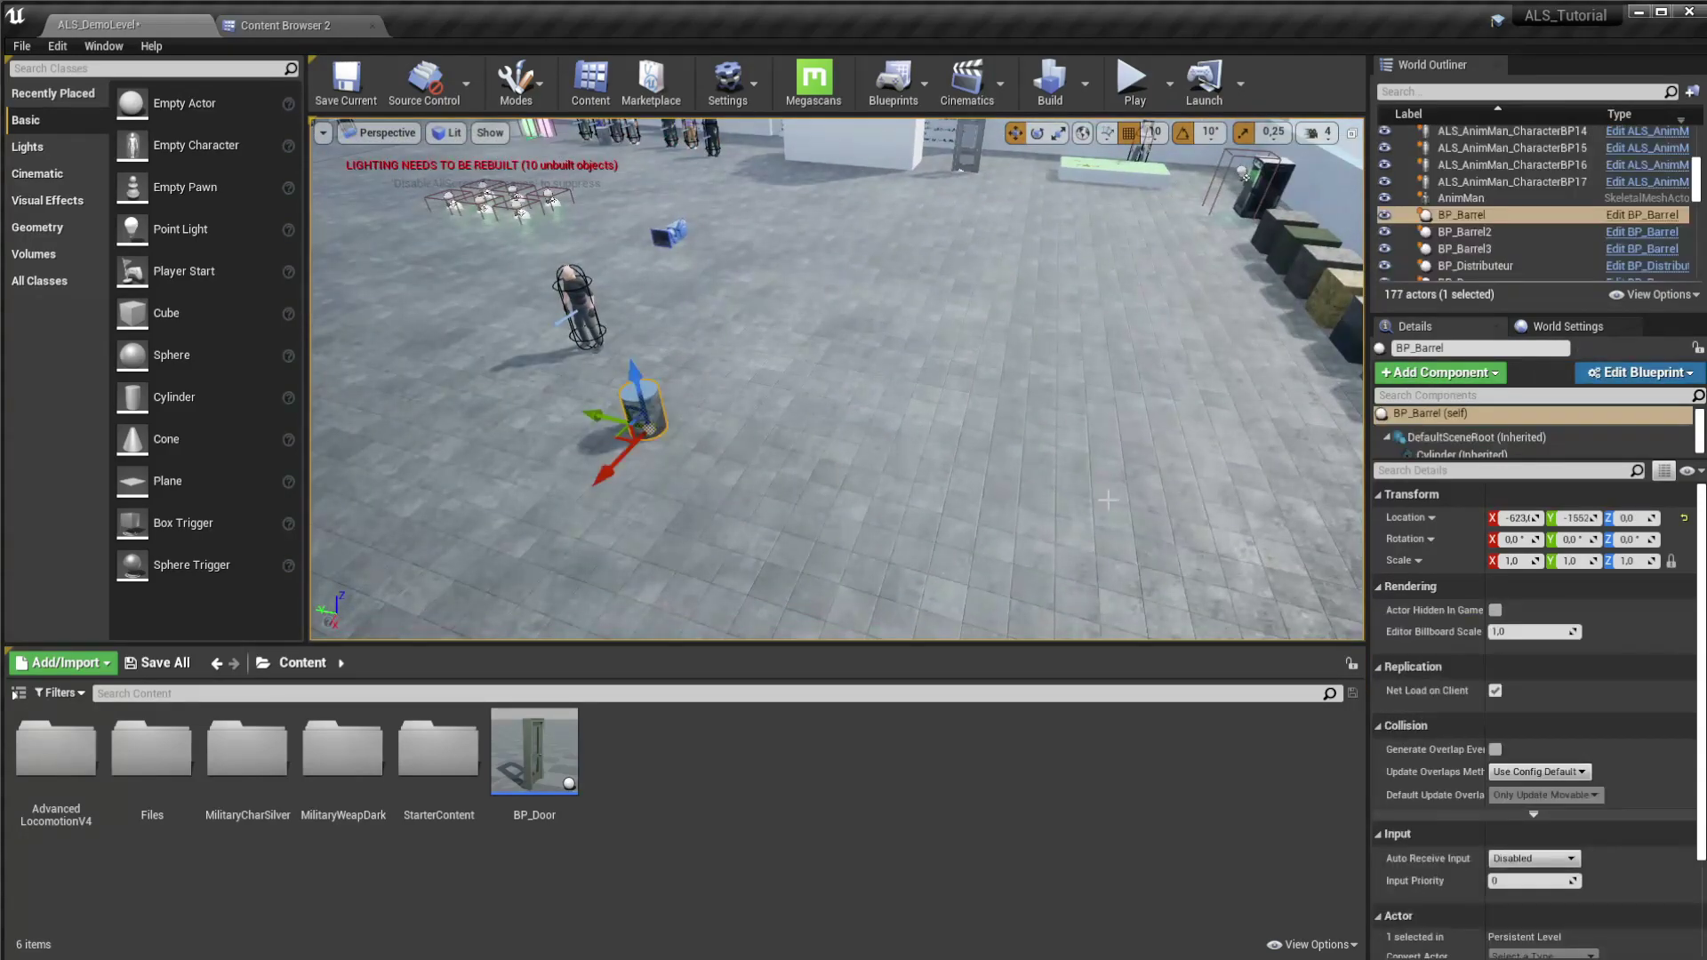
pyautogui.click(1476, 438)
pyautogui.click(1472, 454)
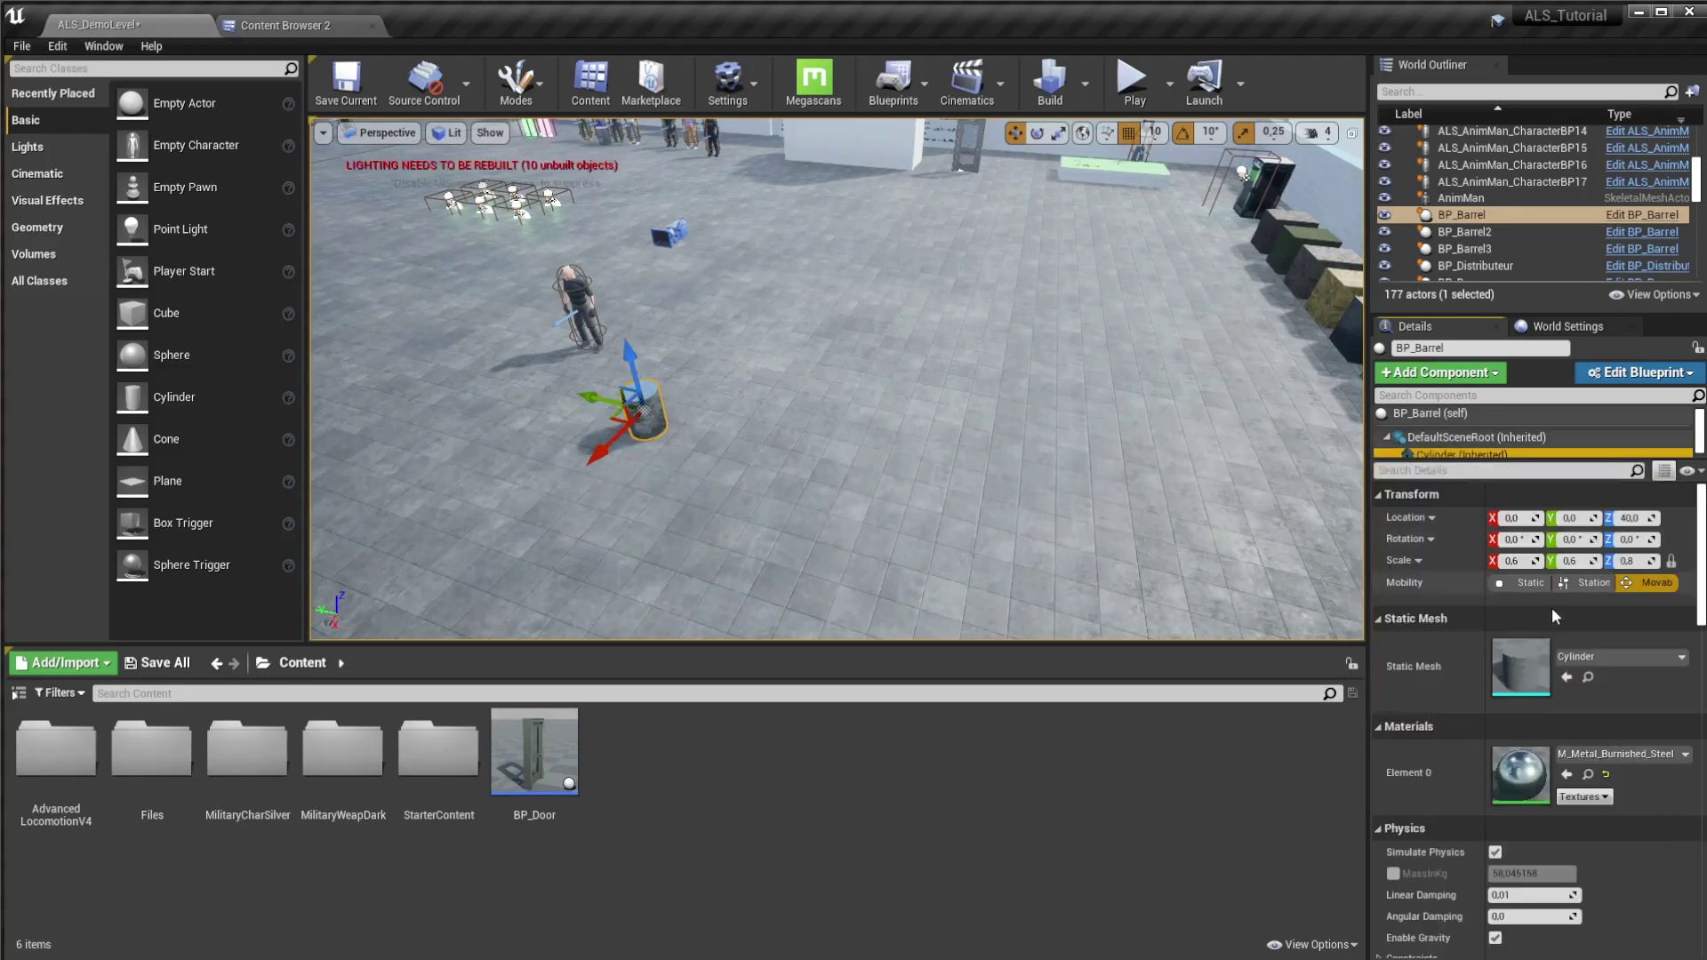
pyautogui.click(1588, 774)
pyautogui.moveTo(718, 426); pyautogui.dragTo(719, 426, button='right')
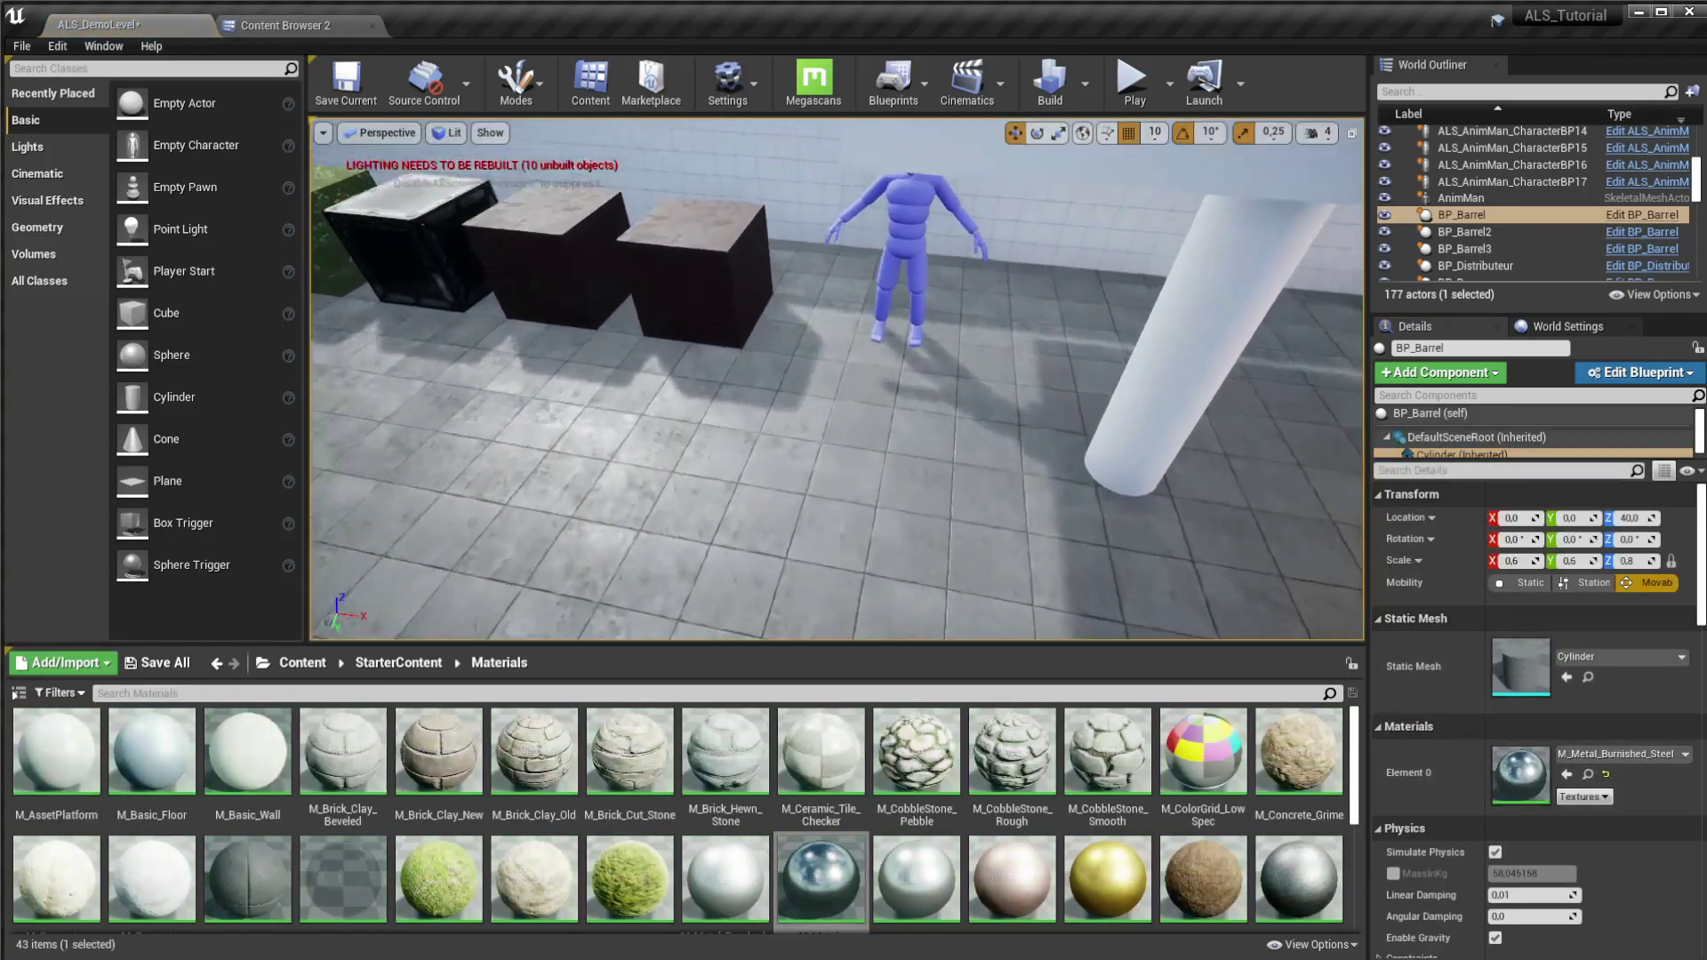
pyautogui.moveTo(811, 875); pyautogui.dragTo(853, 374)
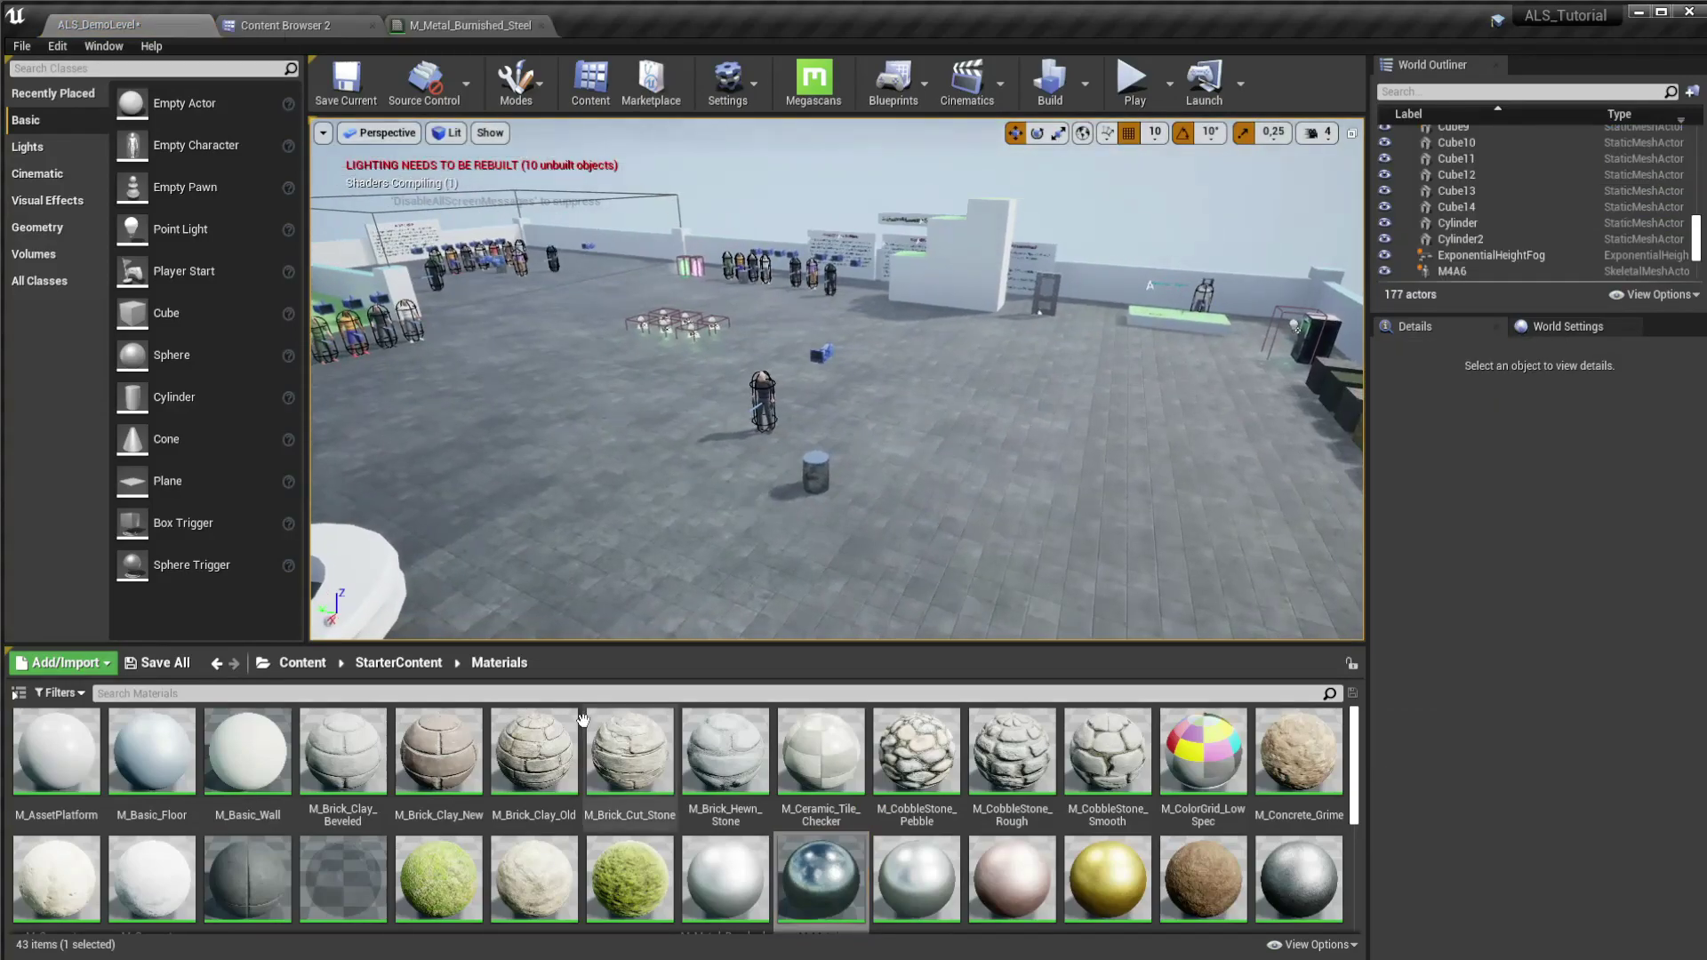
pyautogui.click(302, 663)
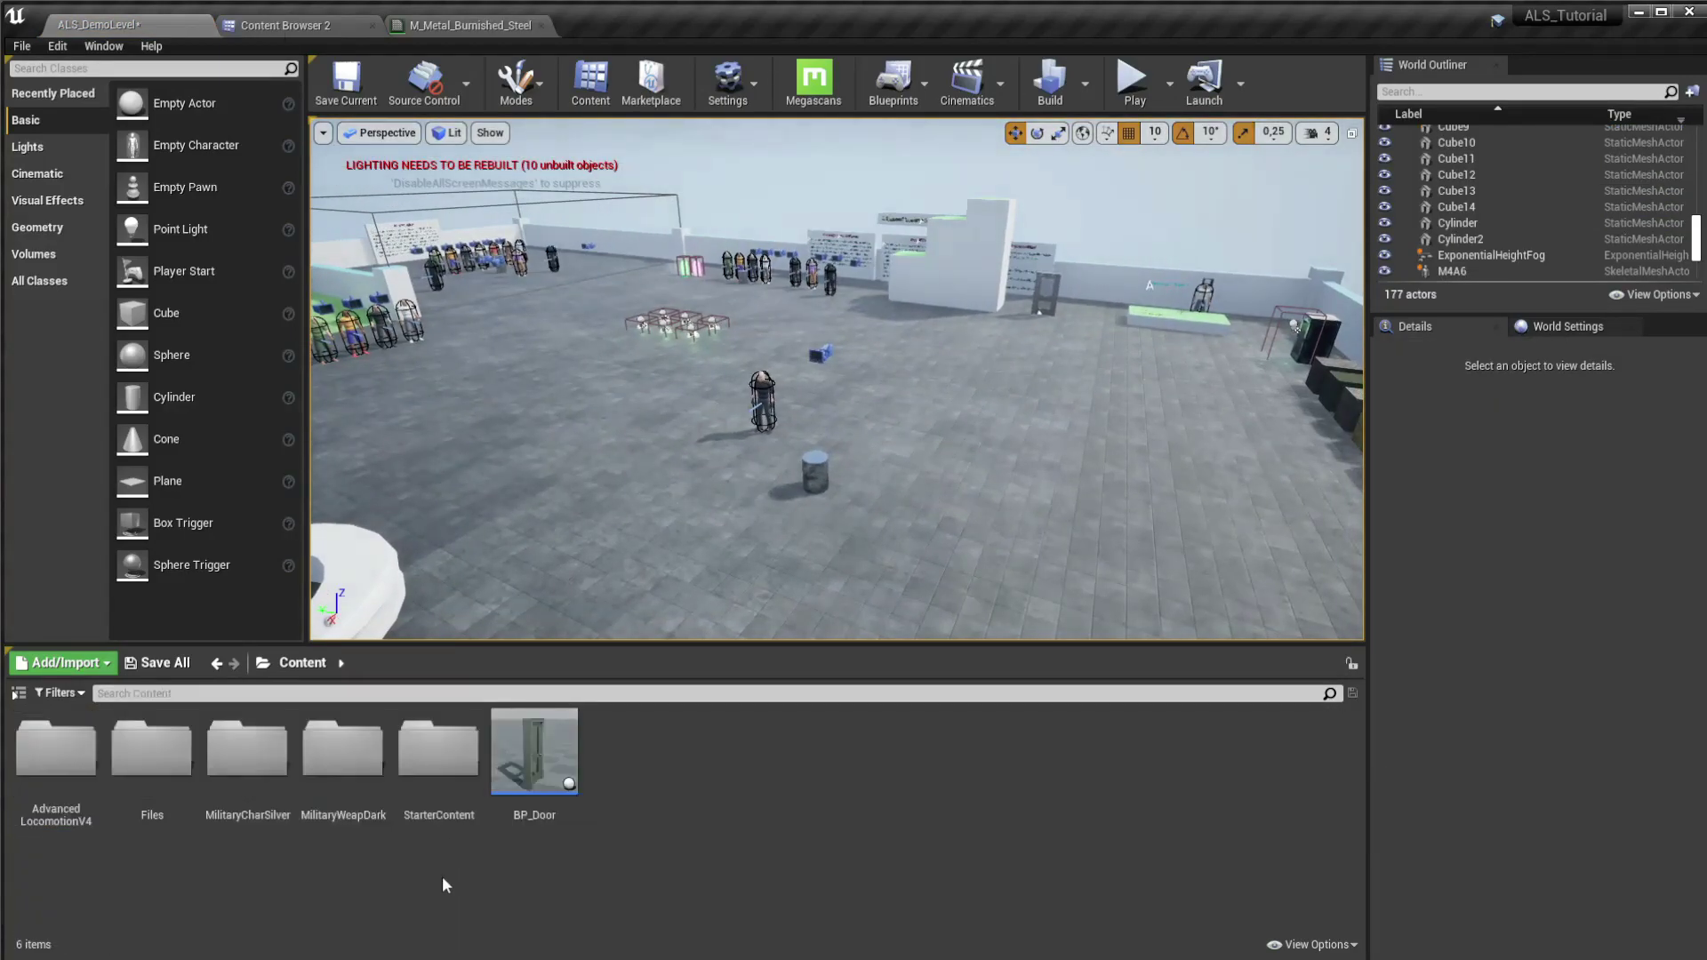
# Step: In Files > Phys_Materials, add a Physical Material, name it PHYS_Metal and open its editor
pyautogui.click(179, 805)
pyautogui.doubleClick(178, 804)
pyautogui.doubleClick(340, 805)
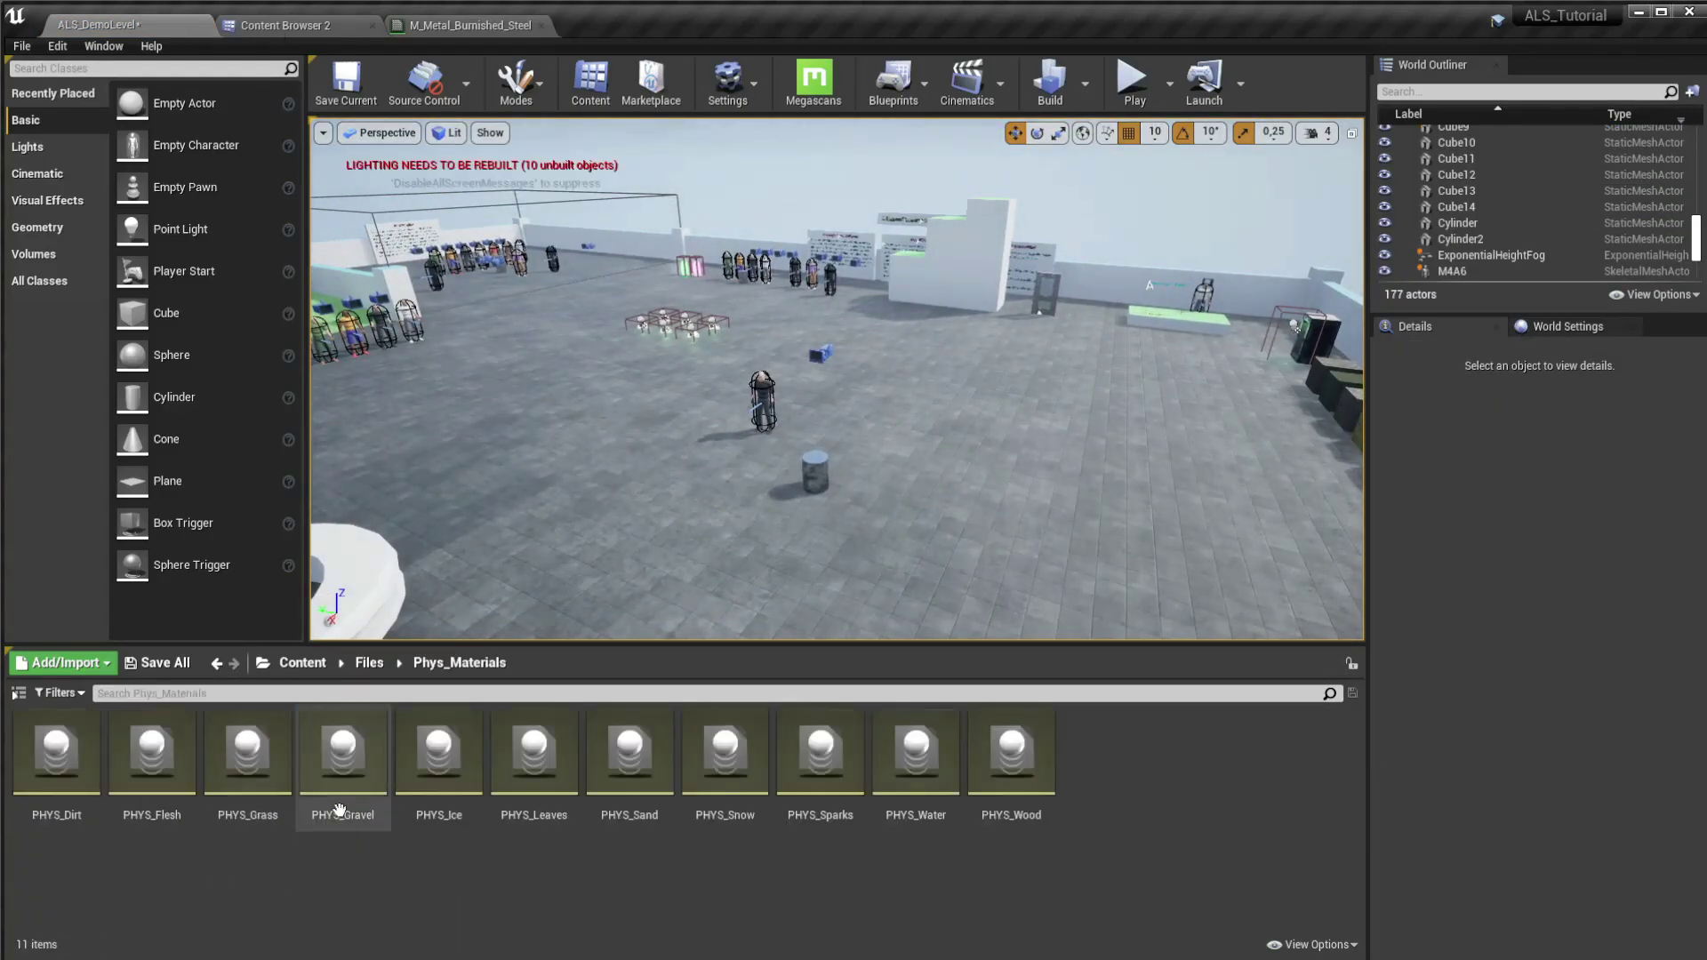
pyautogui.click(998, 804)
pyautogui.hotkey('ctrl', 'w')
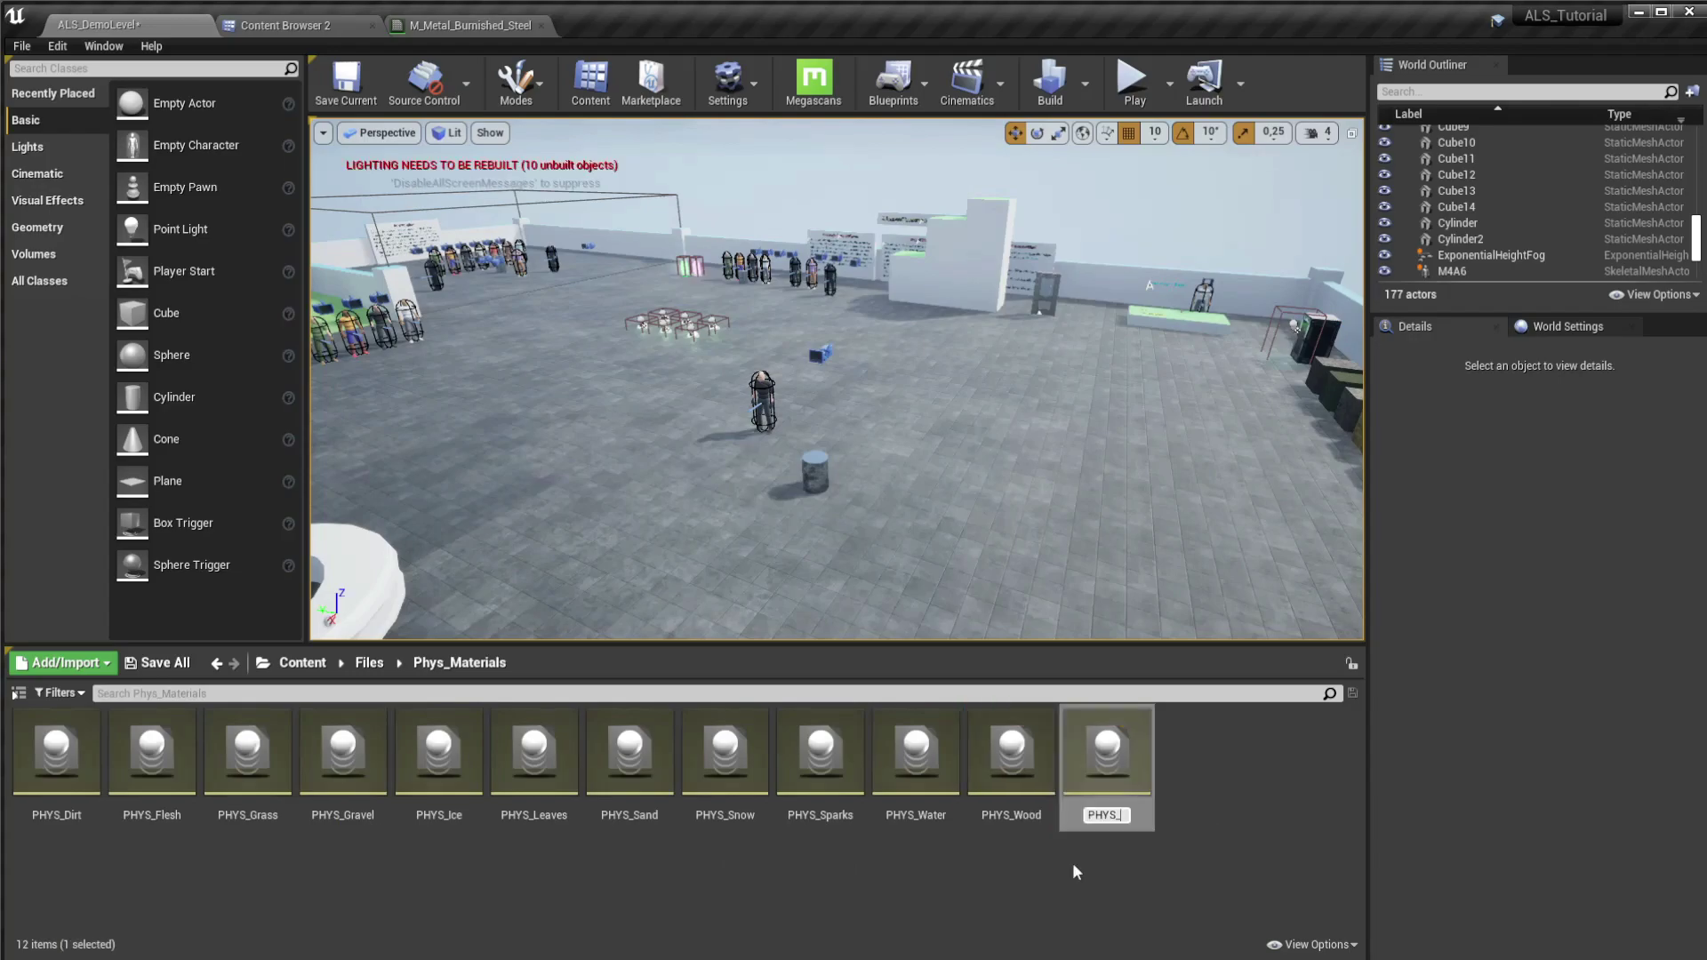
pyautogui.write('Metal')
pyautogui.press('Return')
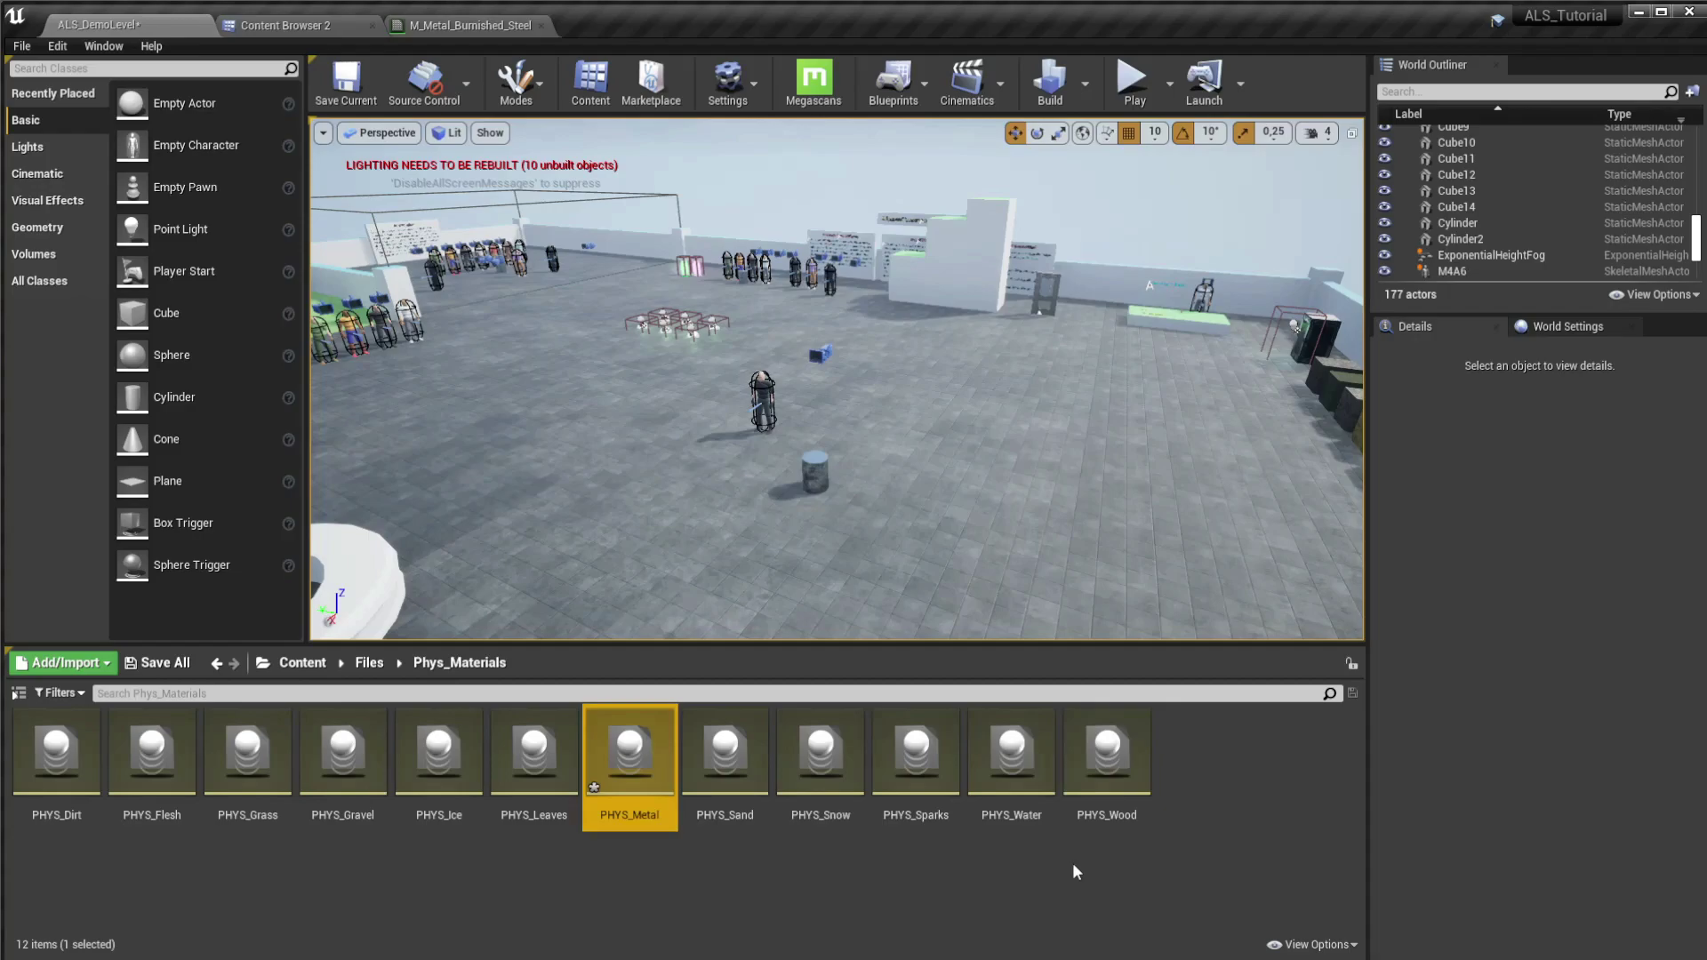
pyautogui.doubleClick(653, 776)
# Step: In Files > Niagara_FX > ParticleSystems, duplicate PSN_Sparks_Surface and begin naming the copy PSN_Metal_Surface
pyautogui.click(316, 27)
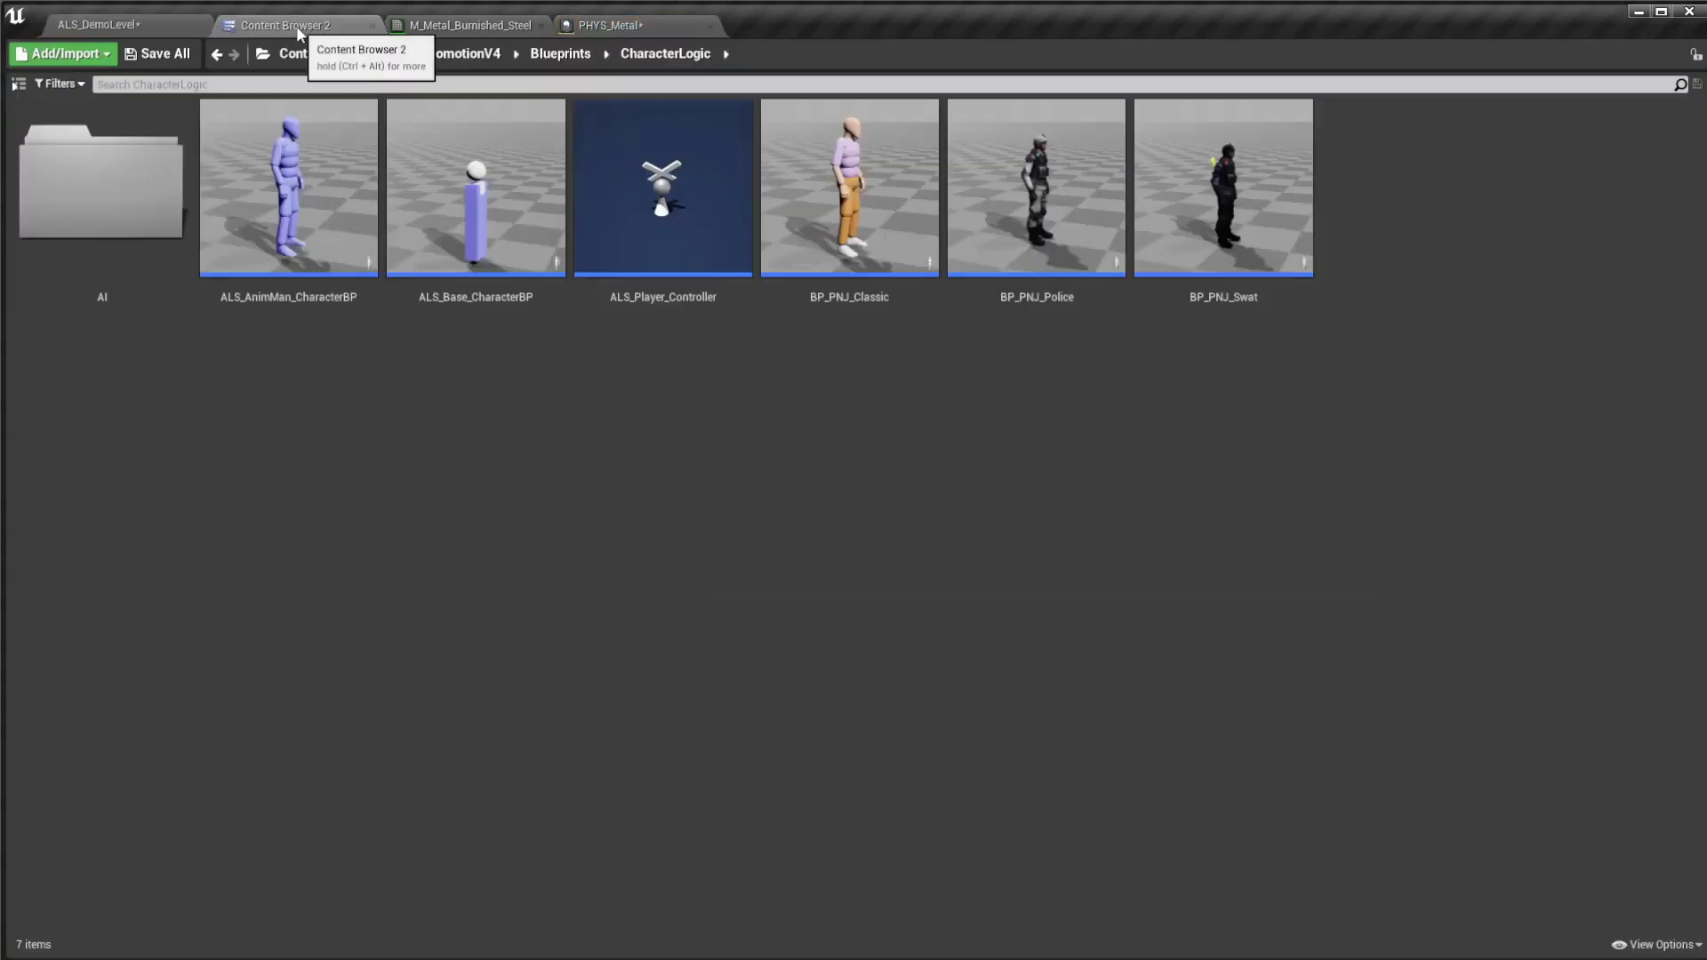
pyautogui.click(195, 25)
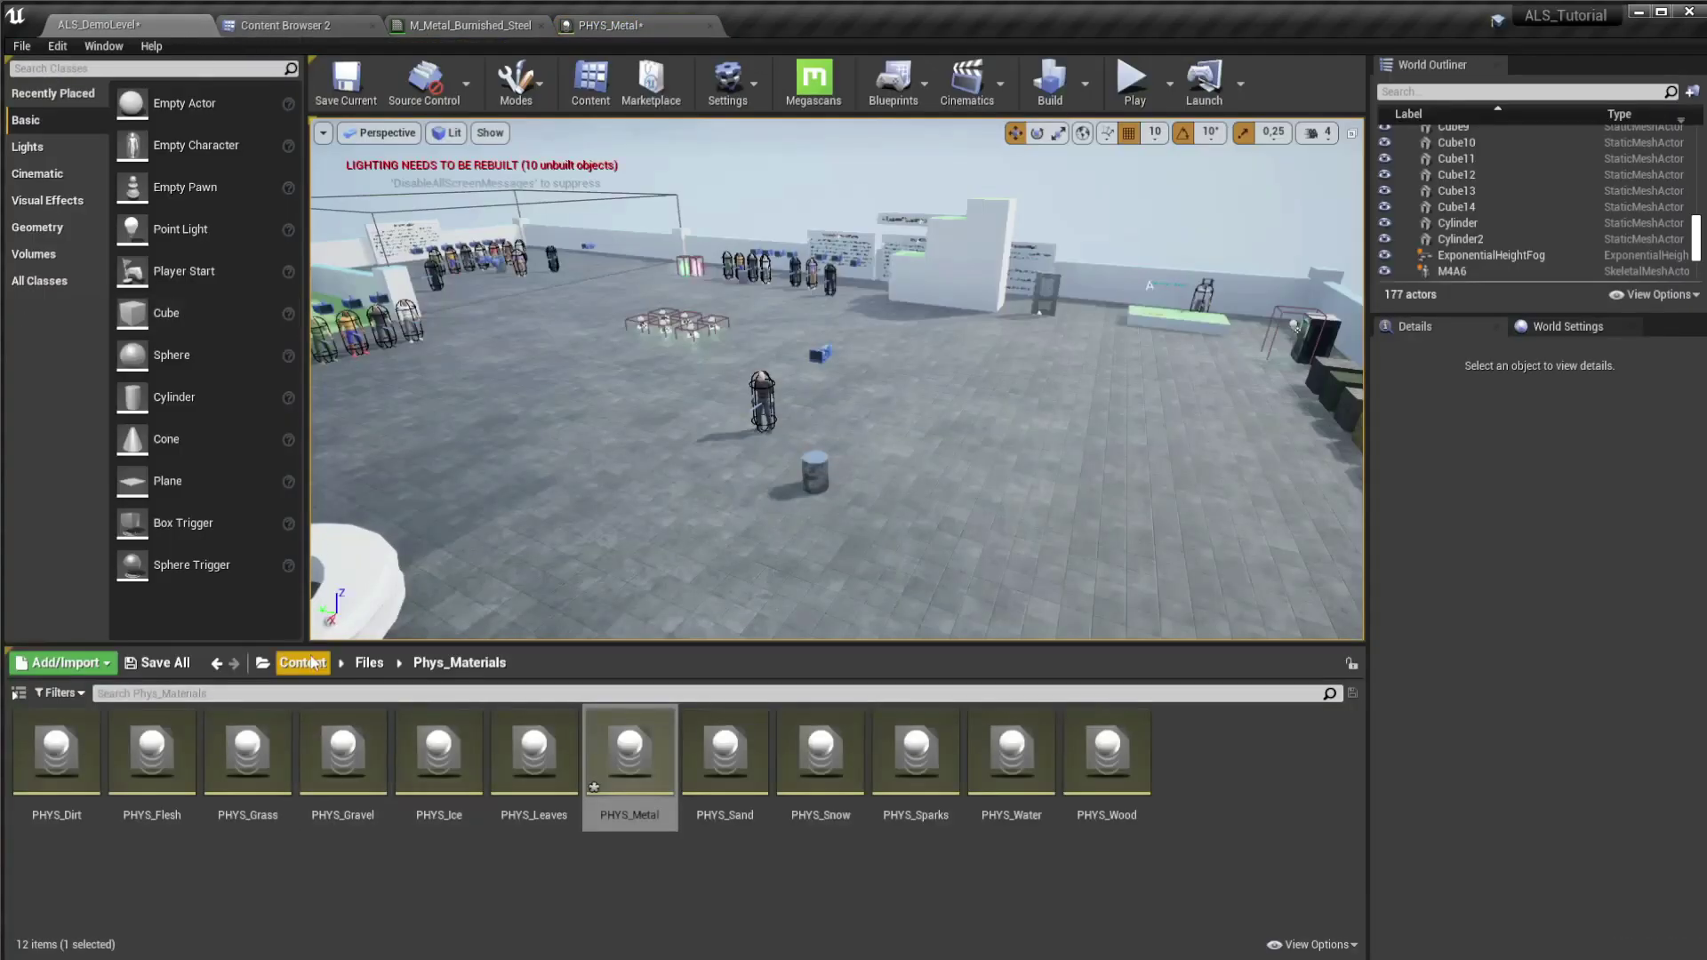
pyautogui.click(369, 663)
pyautogui.doubleClick(202, 752)
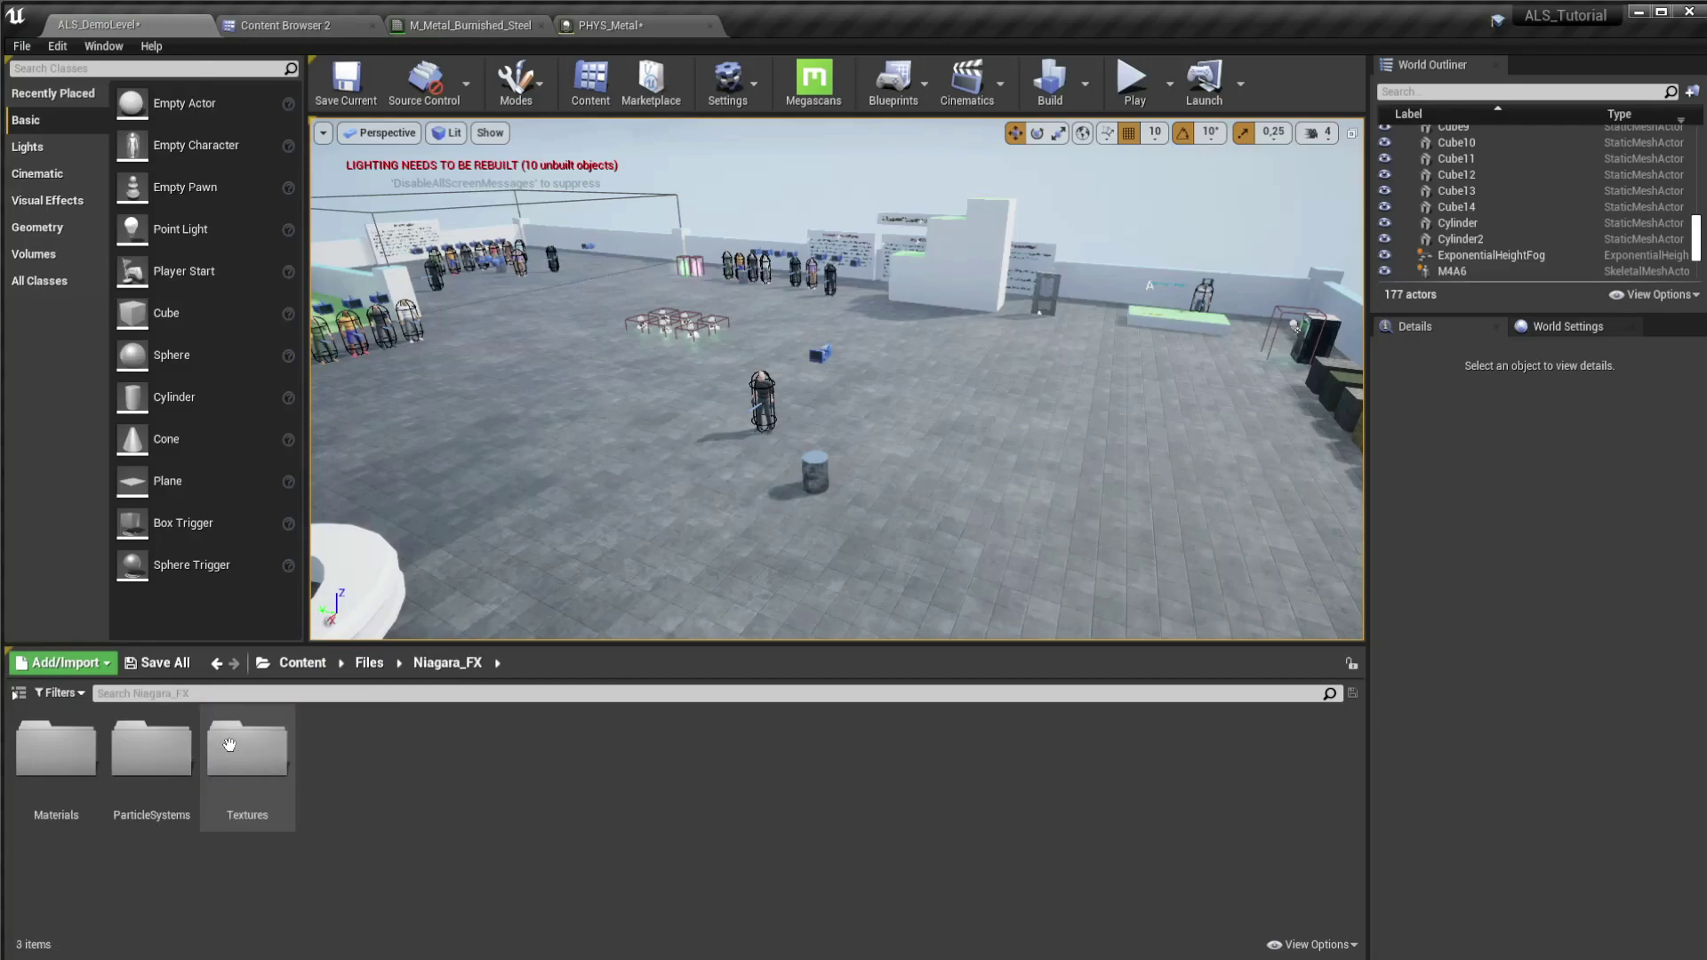
pyautogui.doubleClick(151, 749)
pyautogui.scroll(-5, 724, 787)
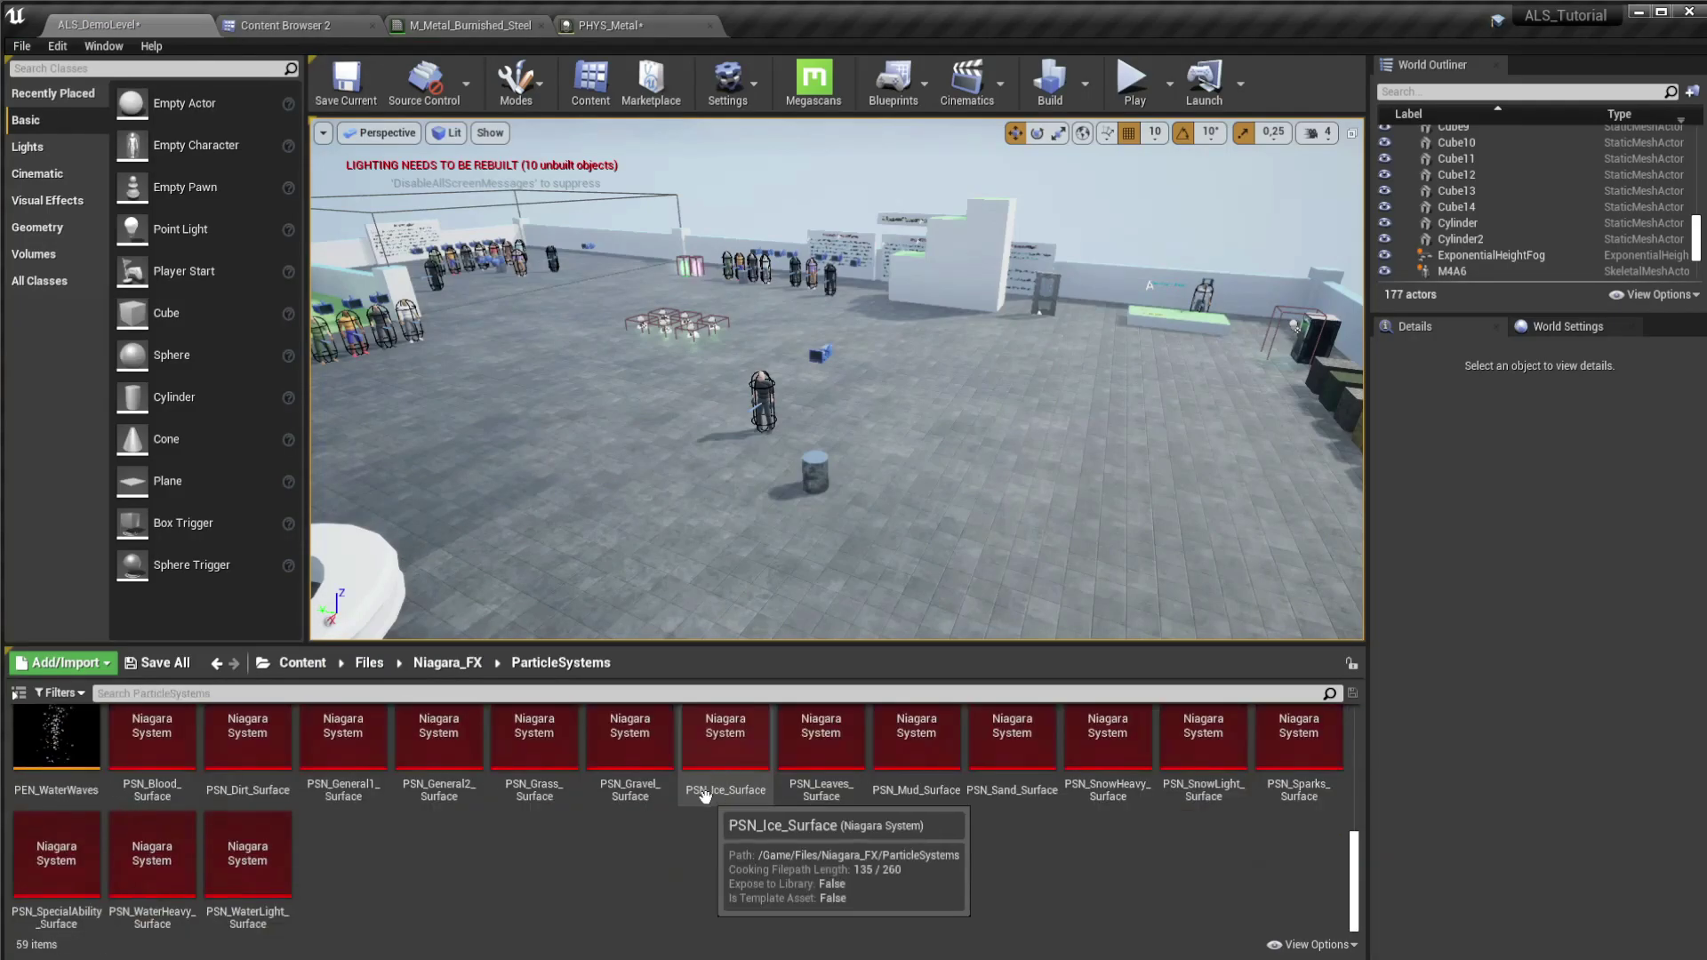
pyautogui.moveTo(892, 180); pyautogui.dragTo(978, 186, button='right')
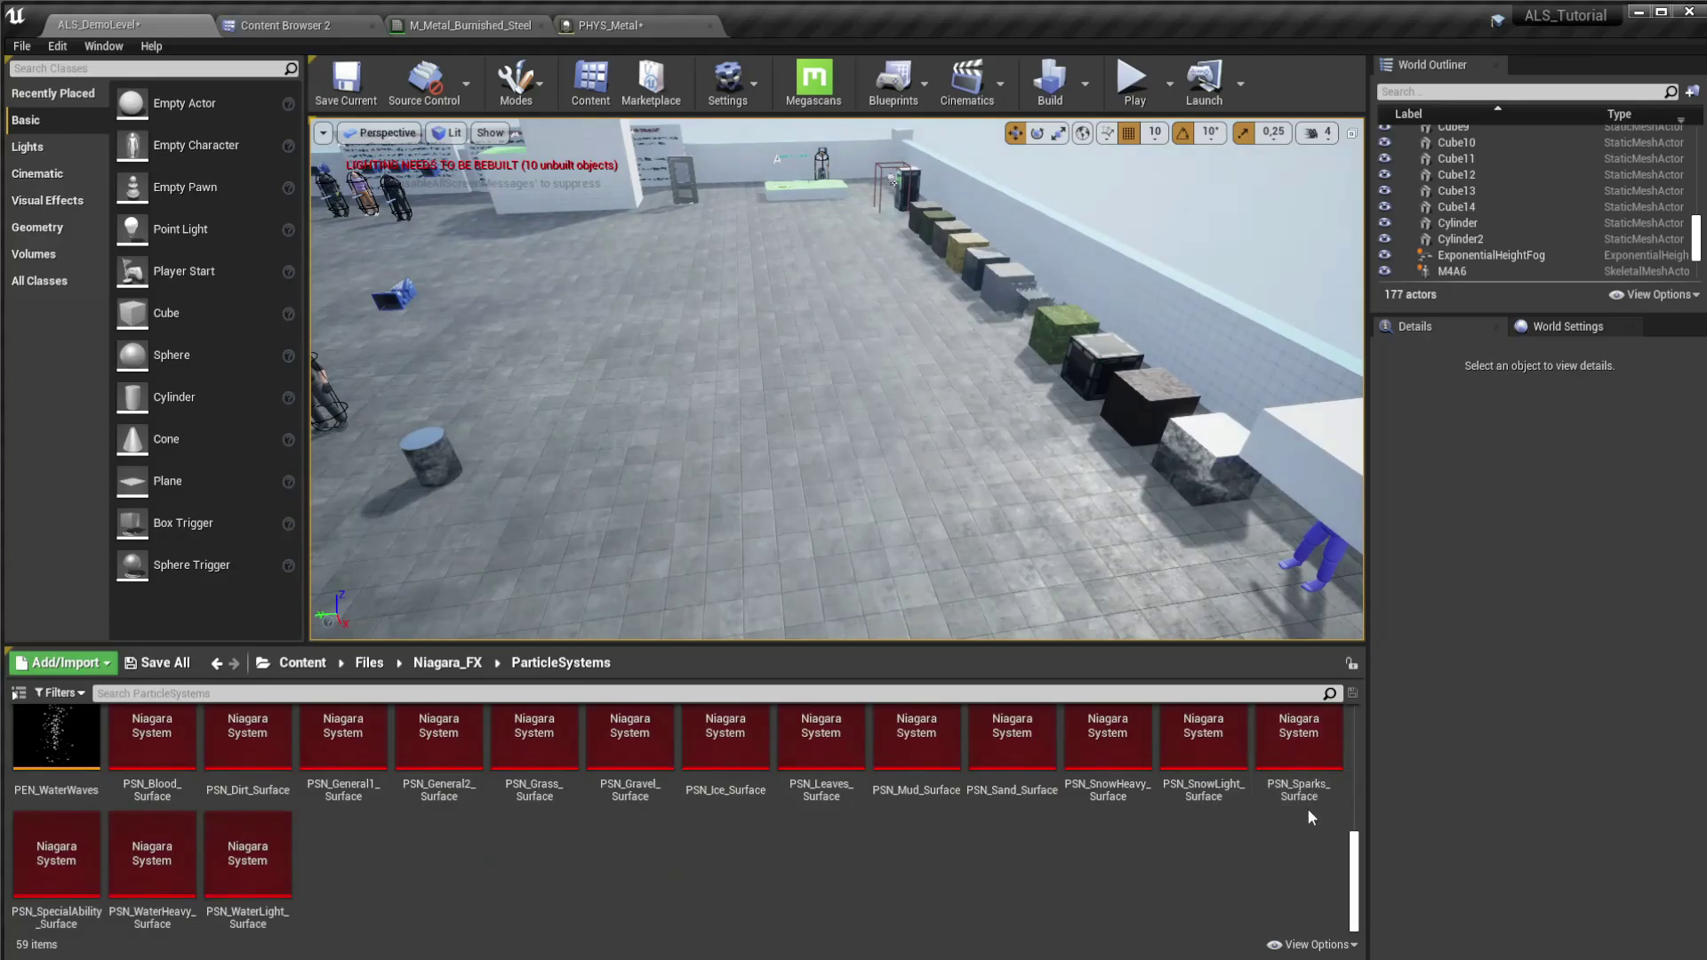
pyautogui.click(1309, 796)
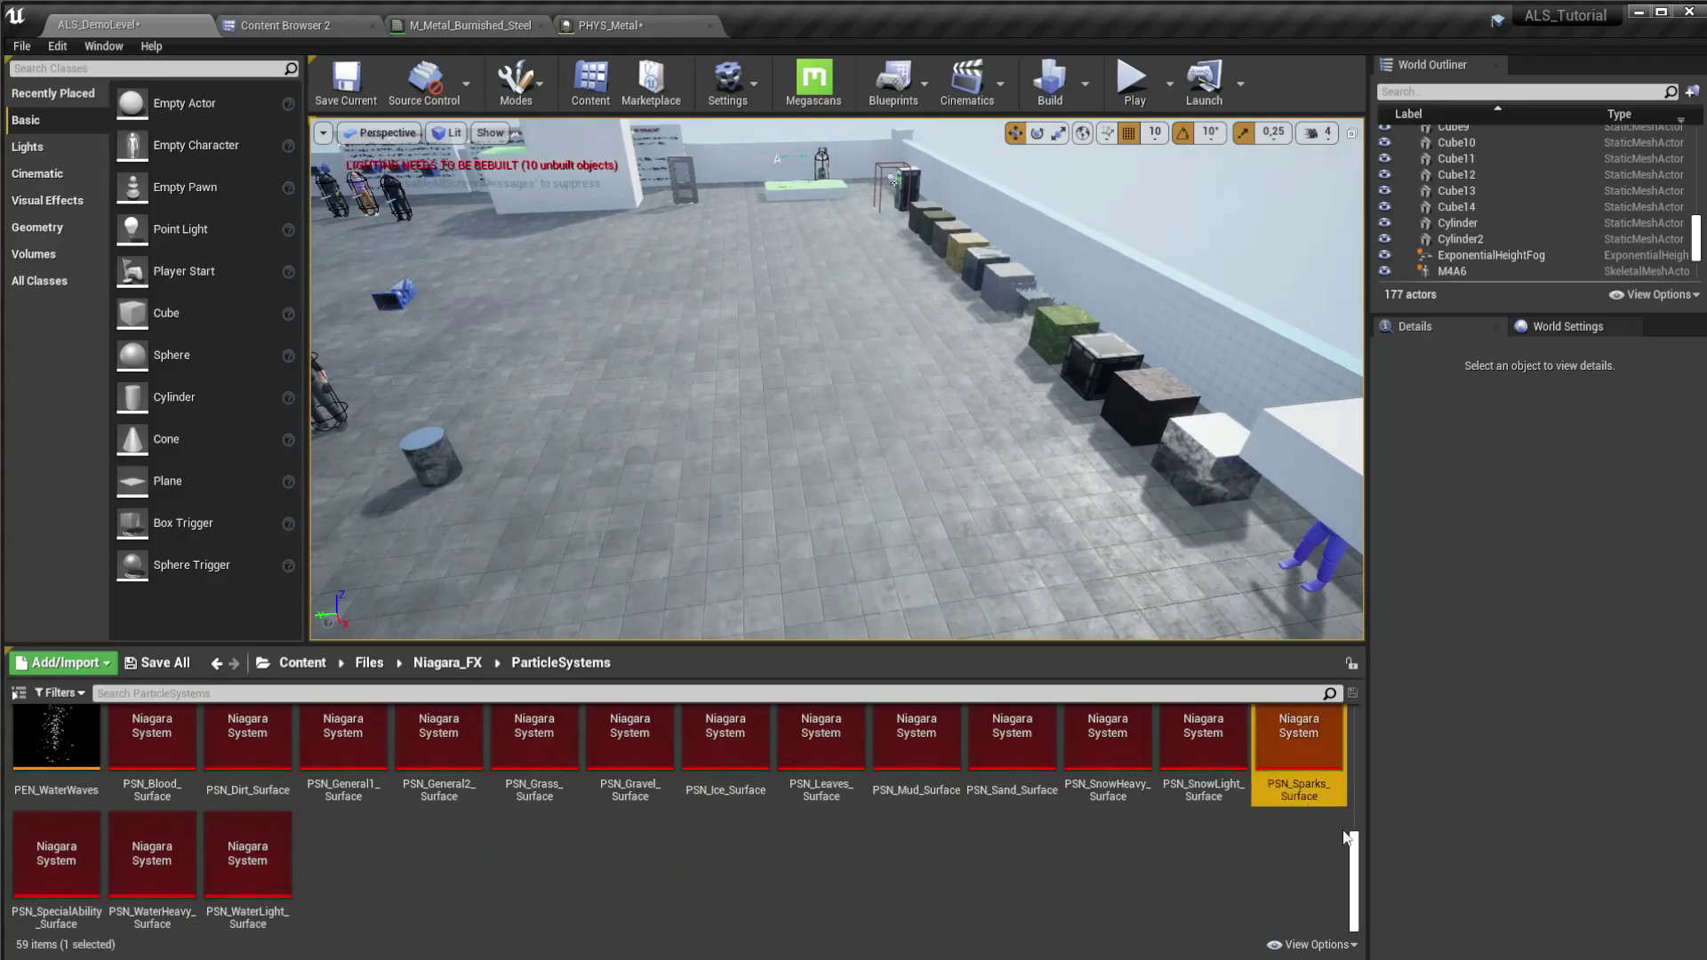
pyautogui.hotkey('ctrl', 'w')
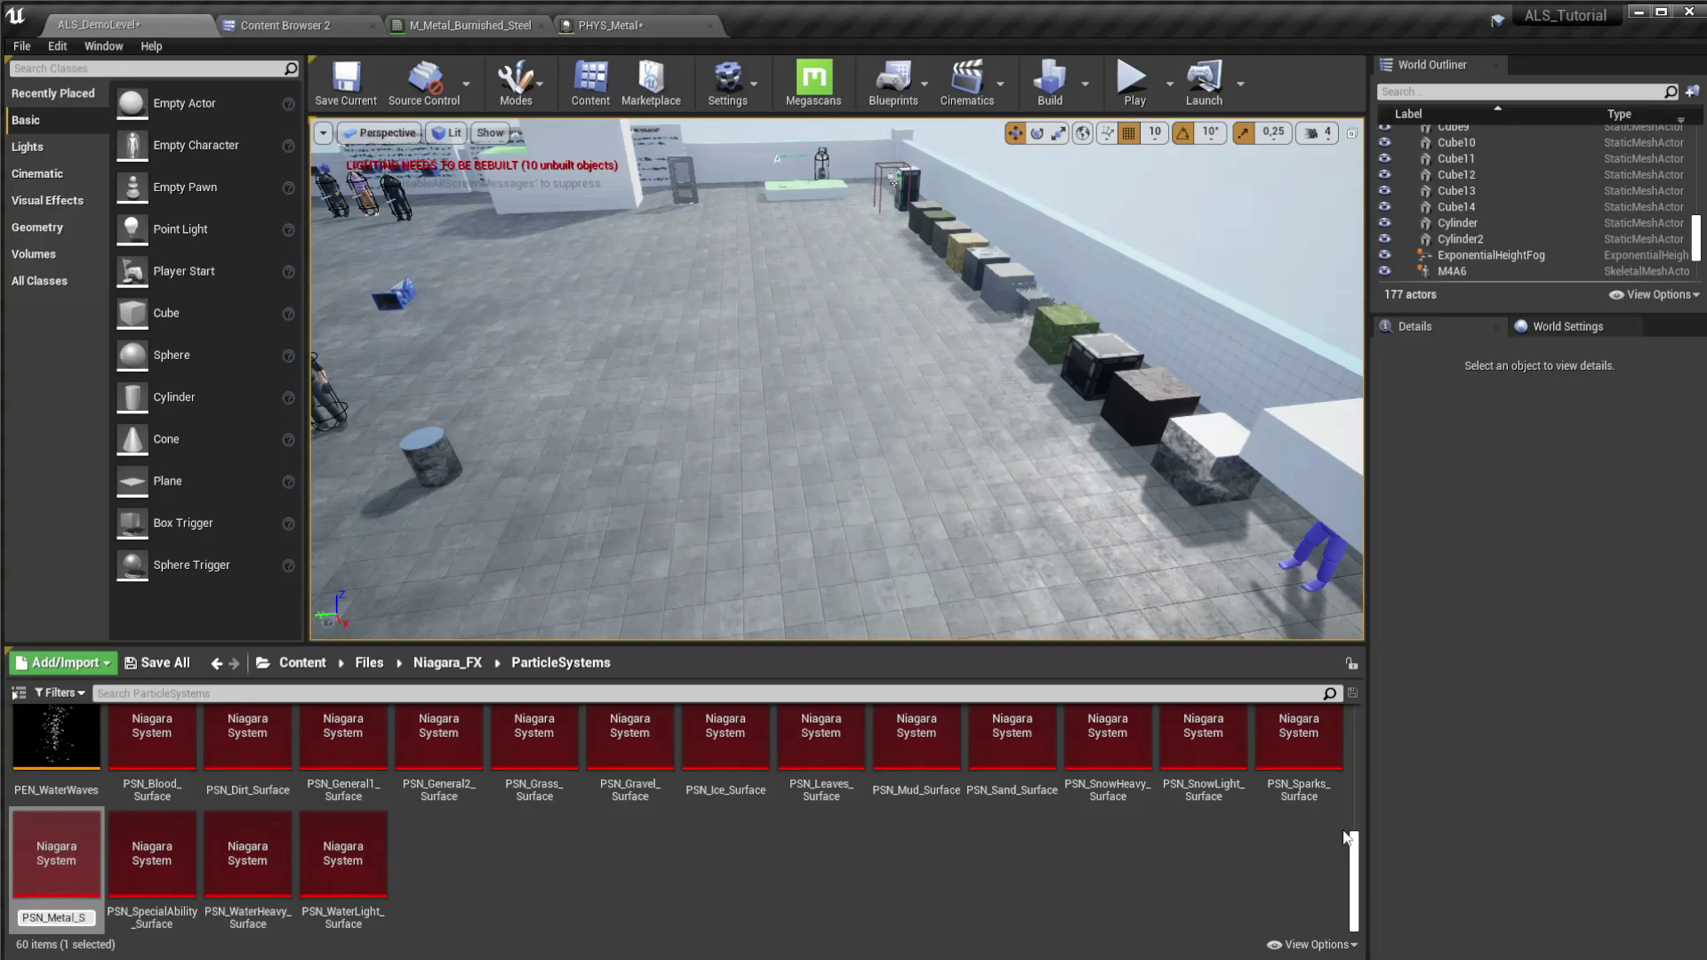
# Step: Confirm the name PSN_Metal_Surface, then open it and dock its Niagara editor
pyautogui.press('Return')
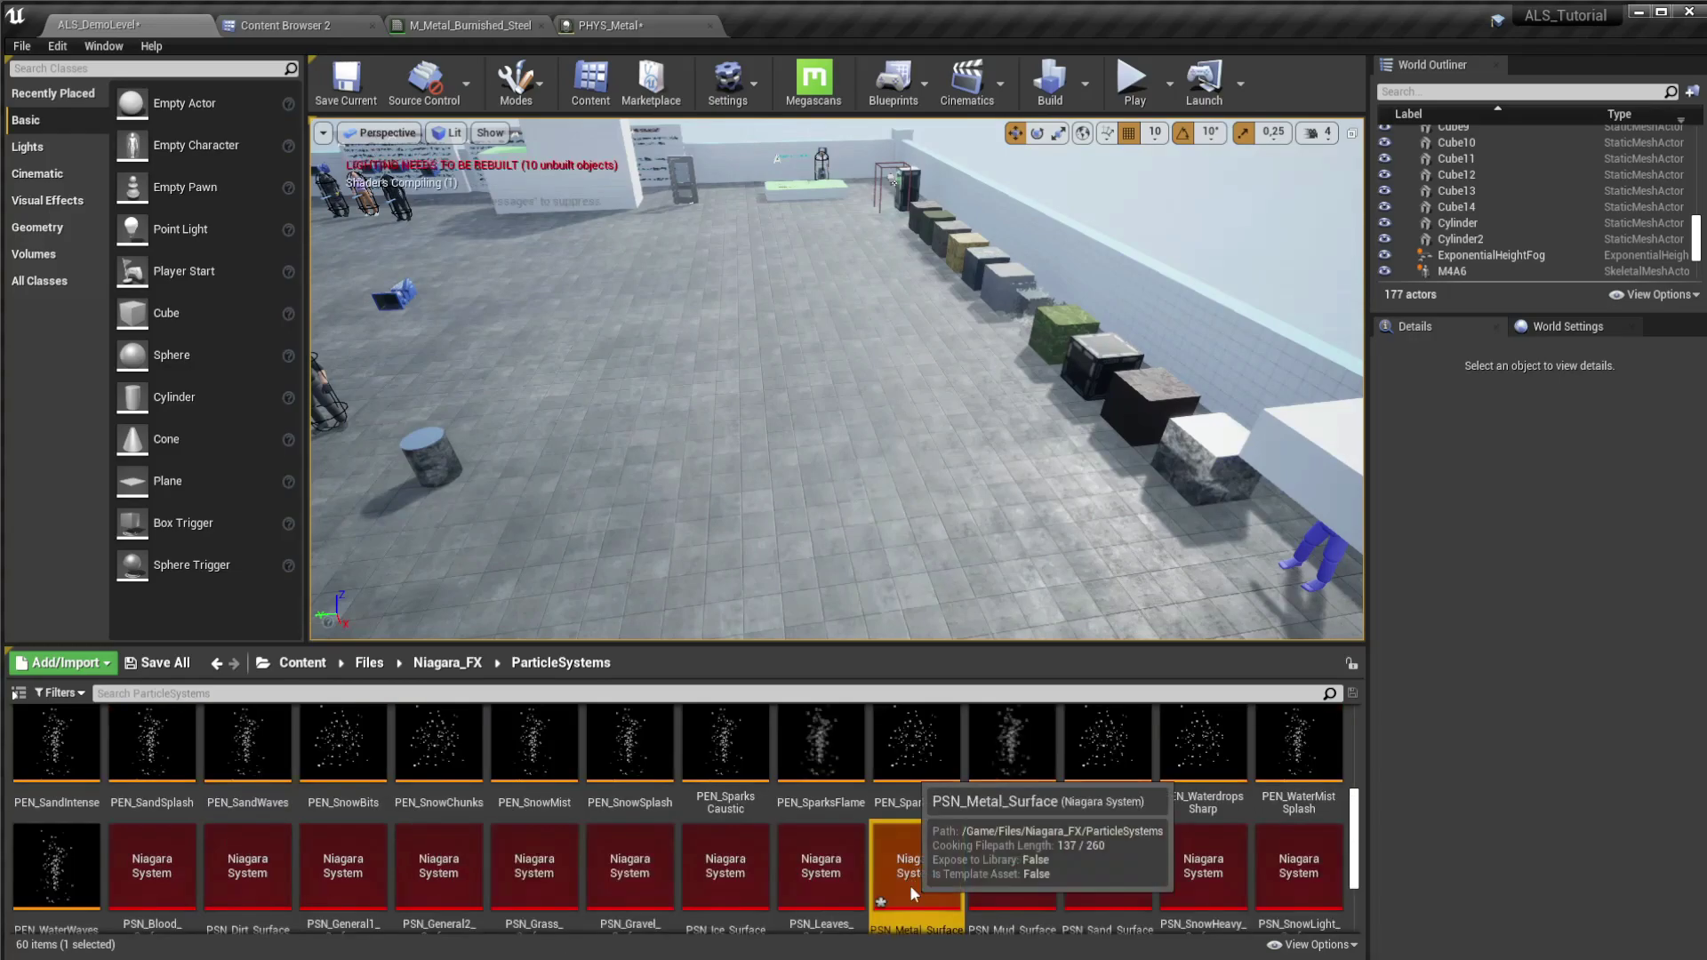
pyautogui.doubleClick(917, 862)
pyautogui.moveTo(1043, 55); pyautogui.dragTo(816, 23)
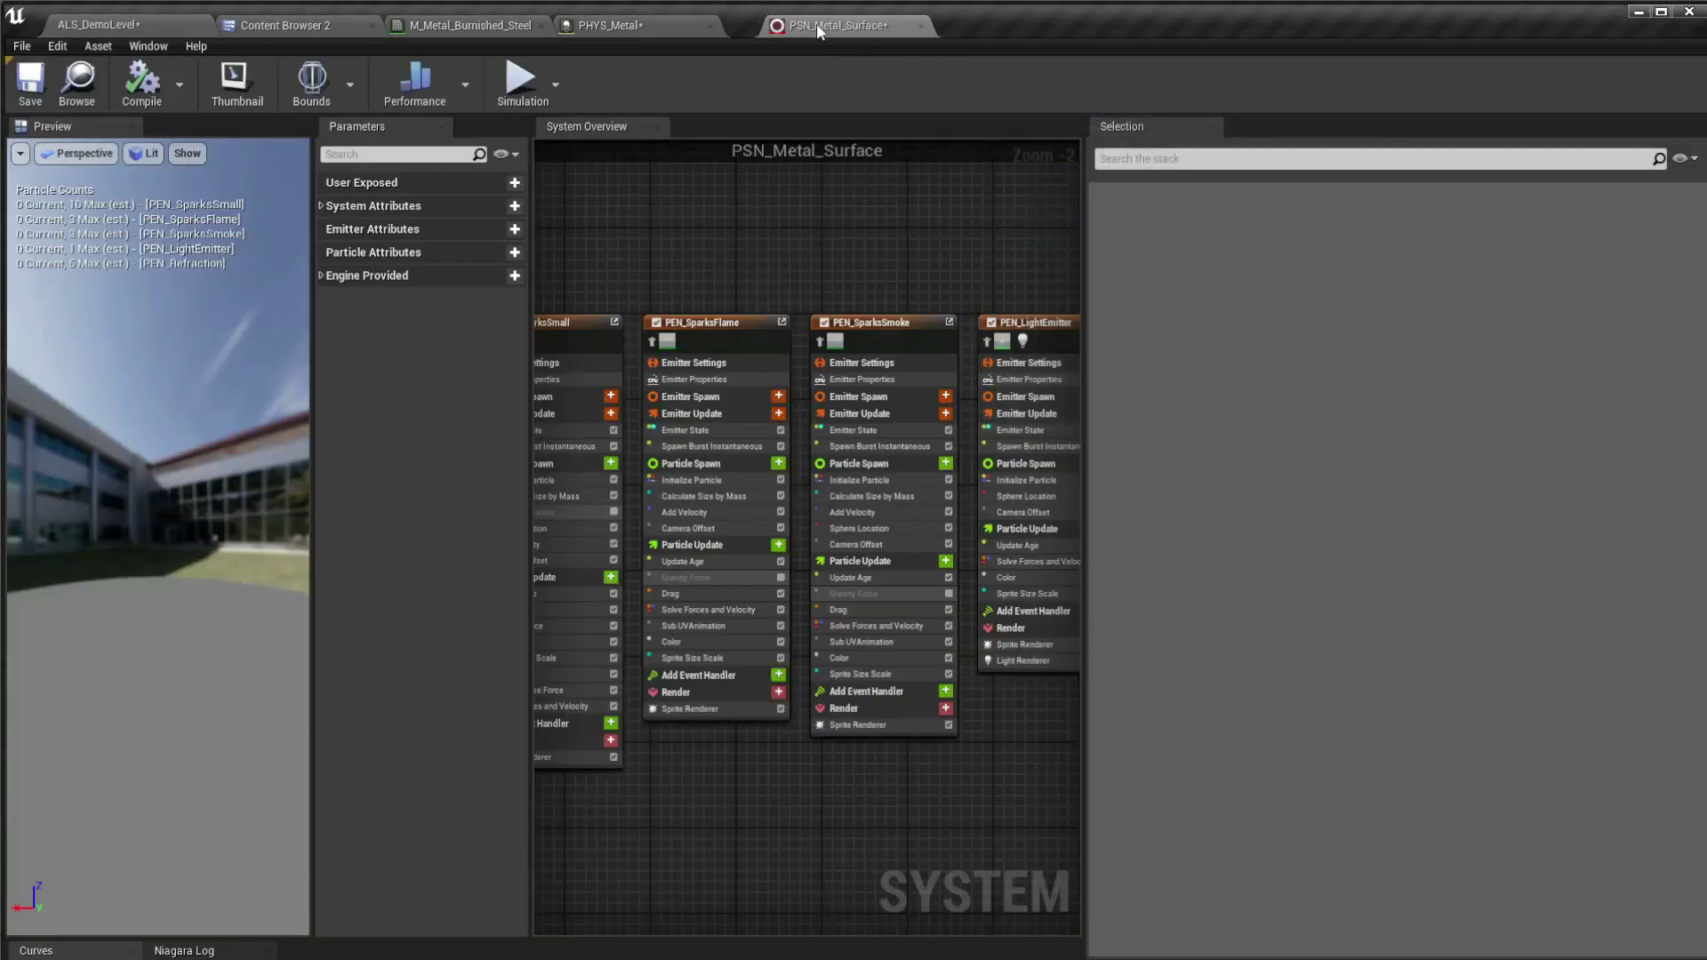
# Step: Delete the PEN_SparksFlame, PEN_SparksSmoke and PEN_Refraction emitters, leaving SparksSmall and LightEmitter
pyautogui.click(719, 356)
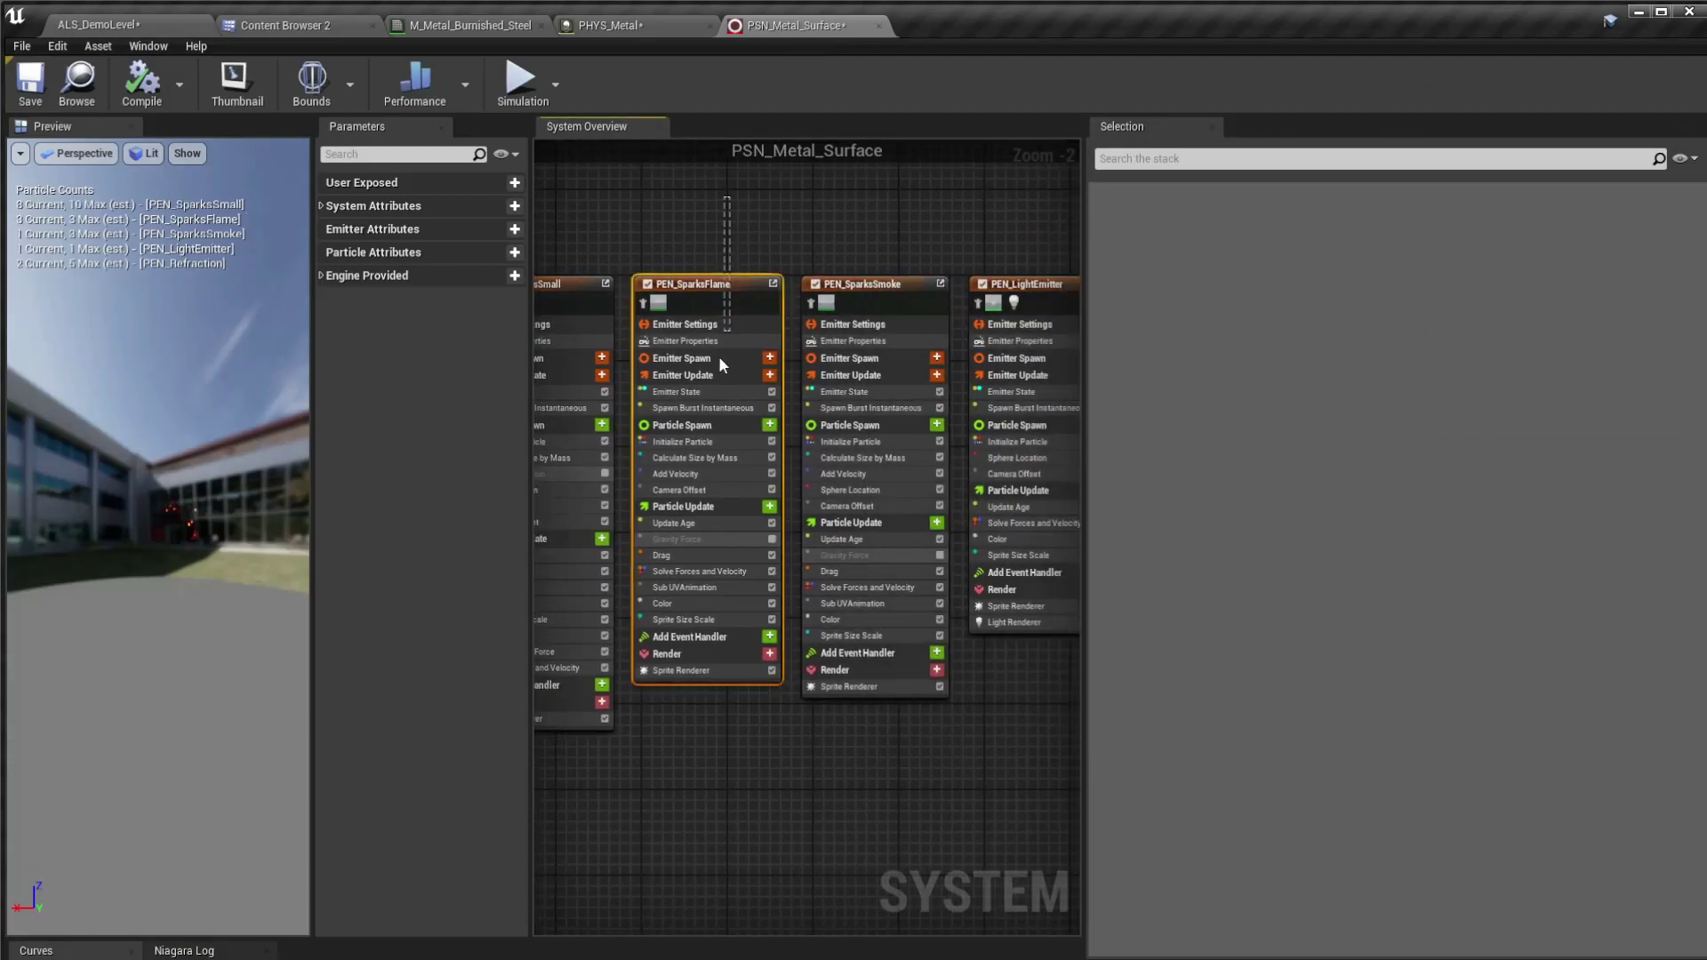
pyautogui.moveTo(836, 254); pyautogui.dragTo(681, 254, button='right')
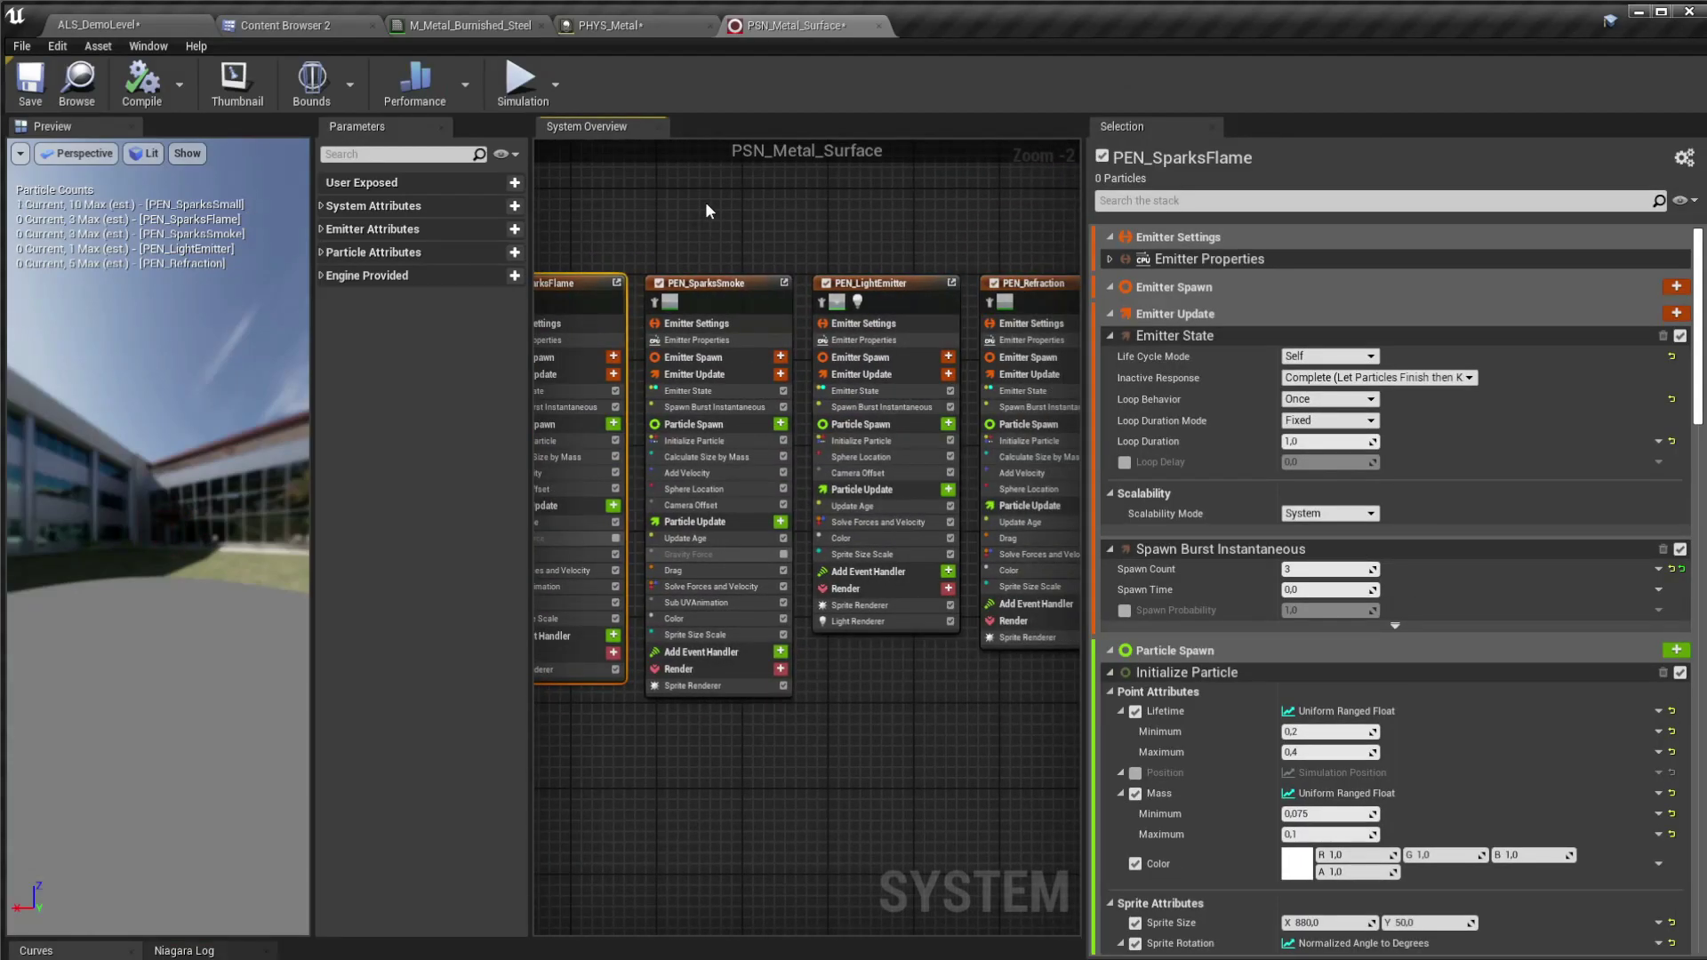
pyautogui.keyDown('ctrl'); pyautogui.click(732, 329); pyautogui.keyUp('ctrl')
pyautogui.moveTo(940, 233); pyautogui.dragTo(762, 217, button='right')
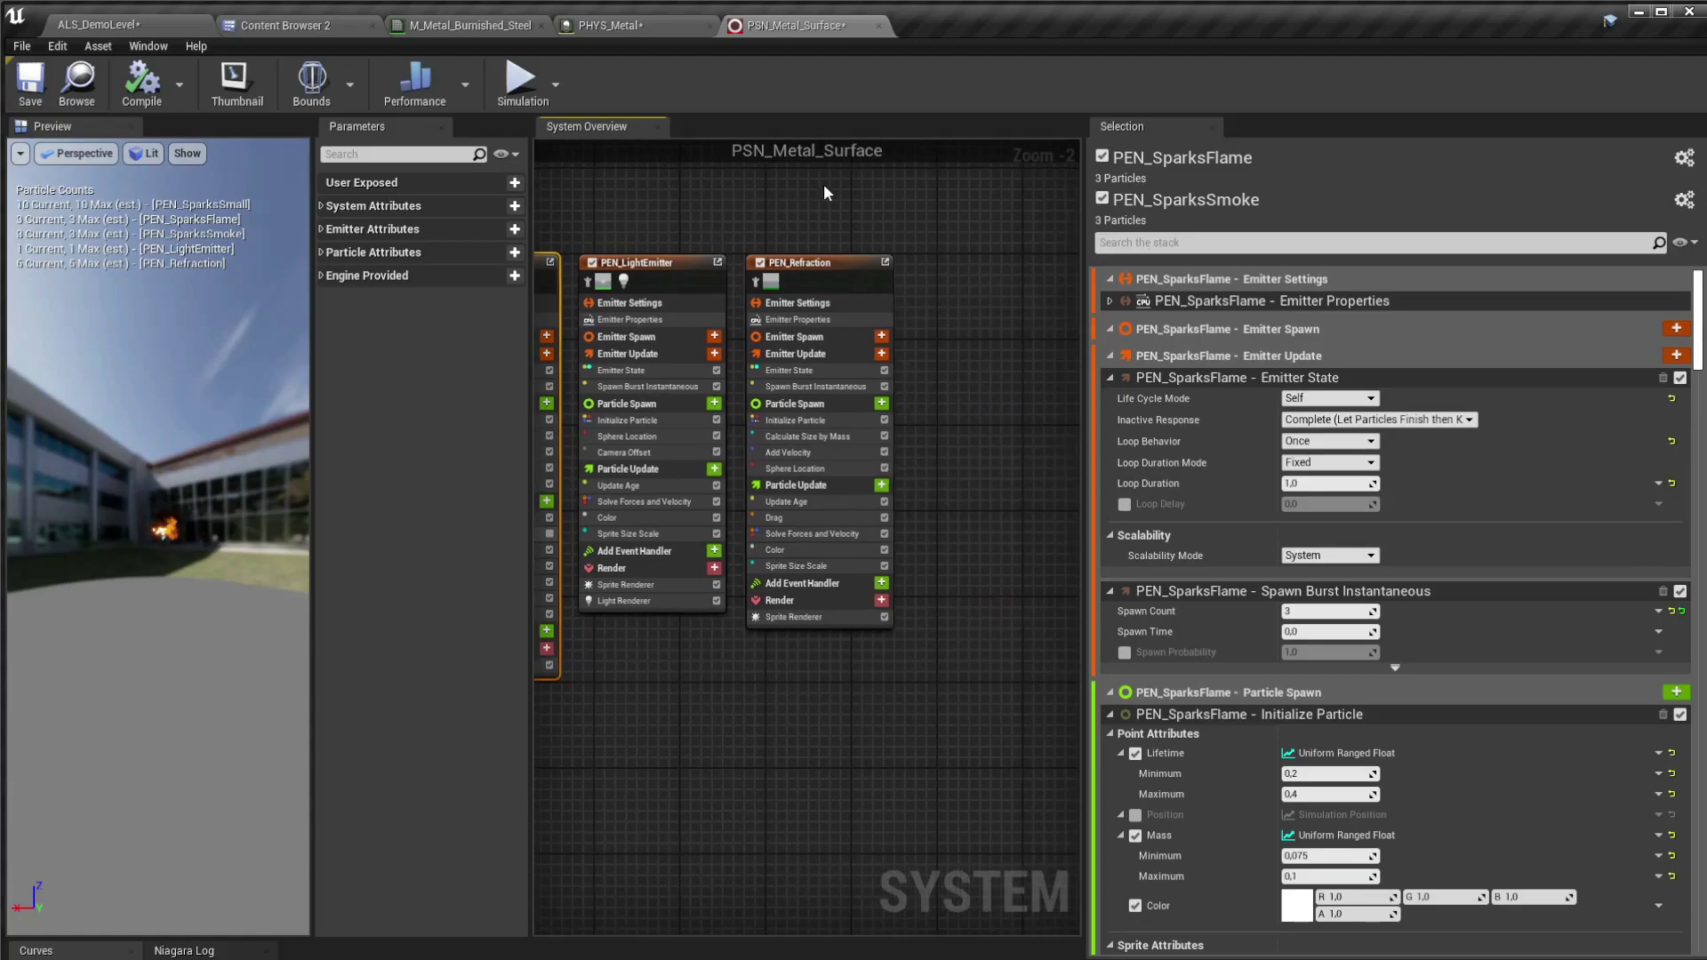
pyautogui.keyDown('ctrl'); pyautogui.click(834, 338); pyautogui.keyUp('ctrl')
pyautogui.press('Delete')
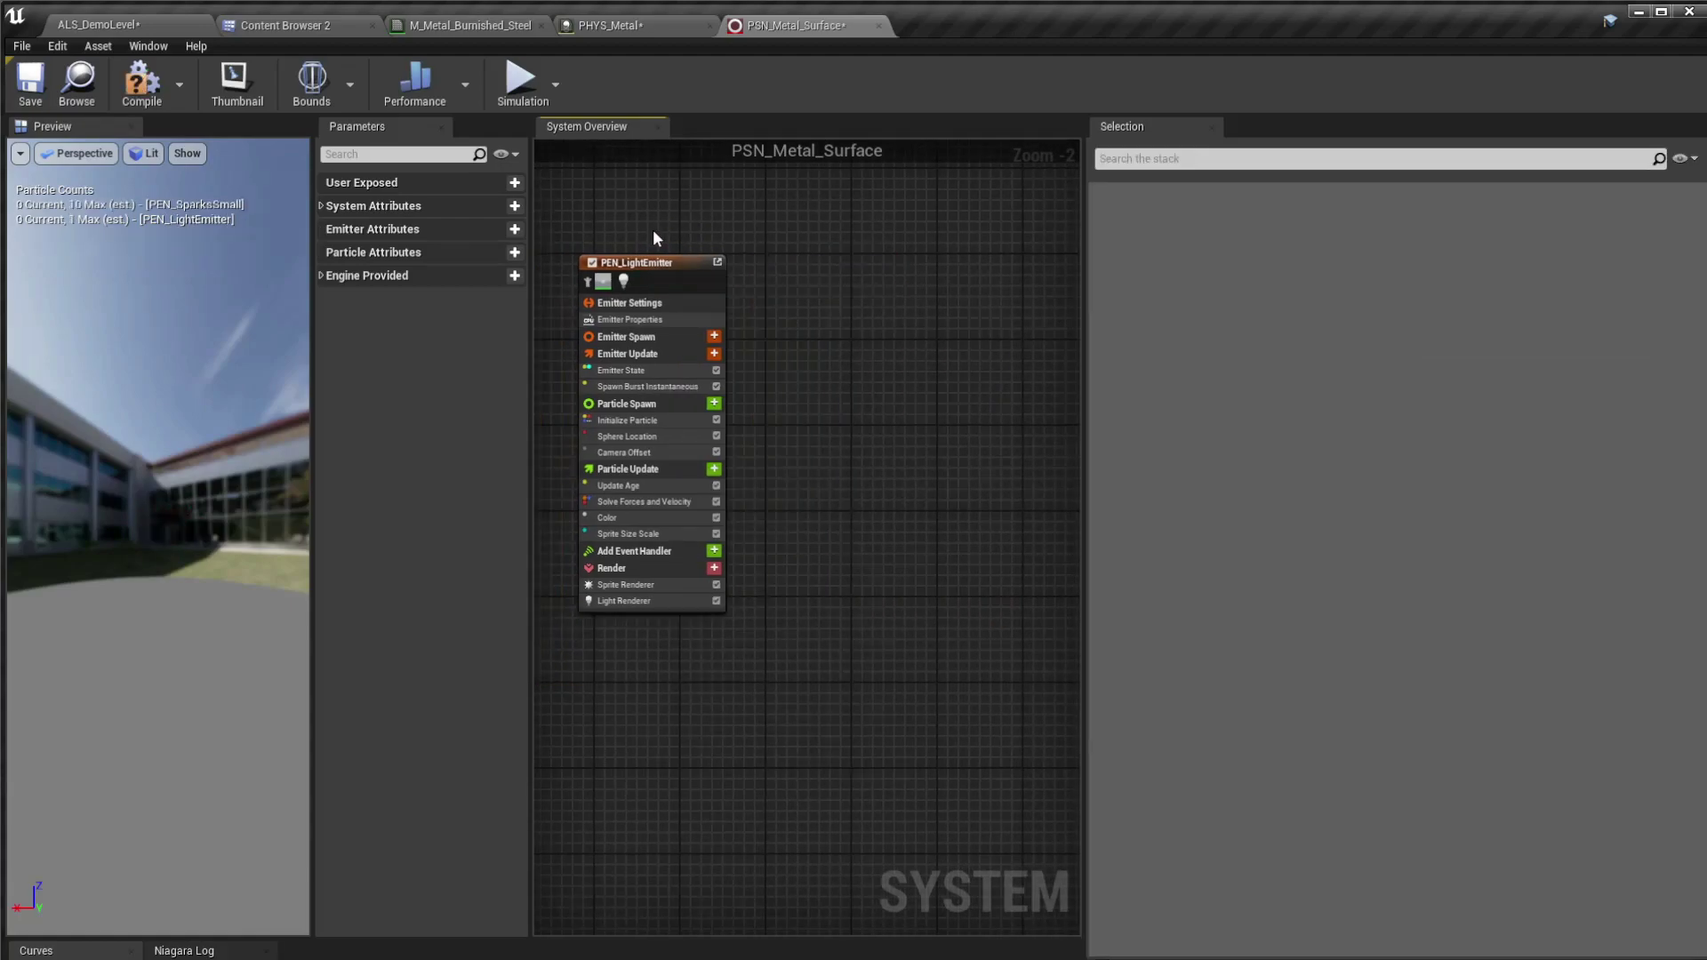
pyautogui.moveTo(653, 229); pyautogui.dragTo(1014, 233, button='right')
pyautogui.moveTo(1020, 306); pyautogui.dragTo(693, 307)
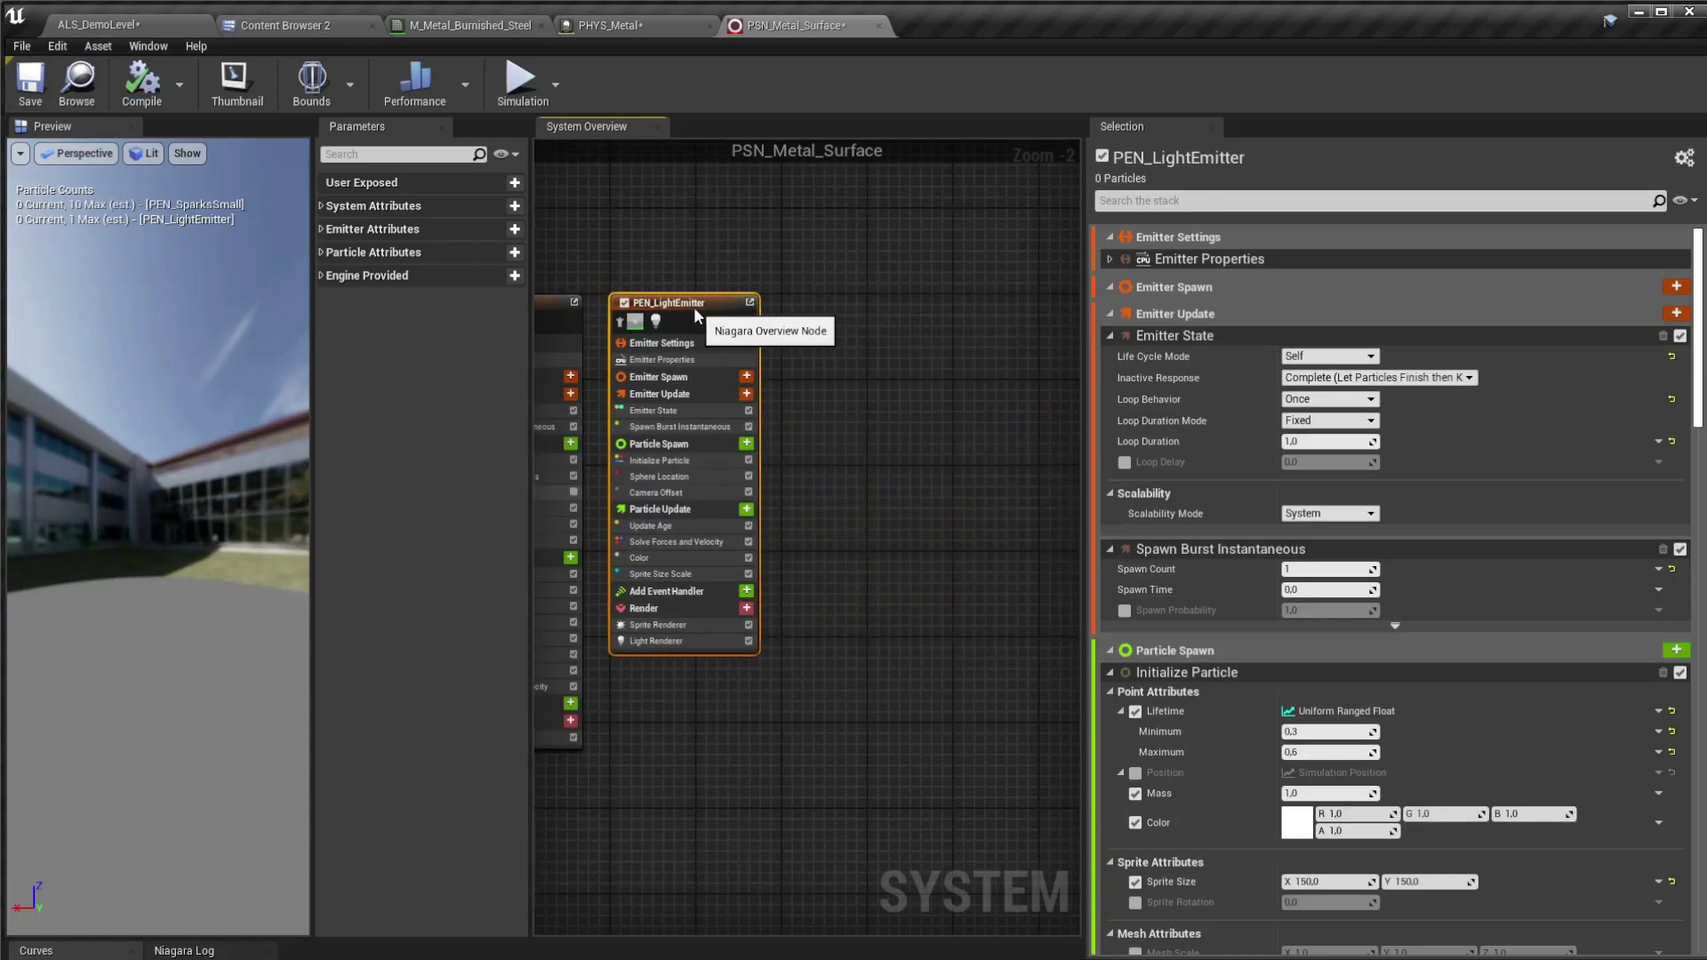
# Step: Set PEN_SparksSmall's Gravity Force Z to -1000, then toggle PEN_LightEmitter off and on to preview
pyautogui.click(615, 255)
pyautogui.scroll(3, 855, 265)
pyautogui.moveTo(855, 264); pyautogui.dragTo(739, 181, button='right')
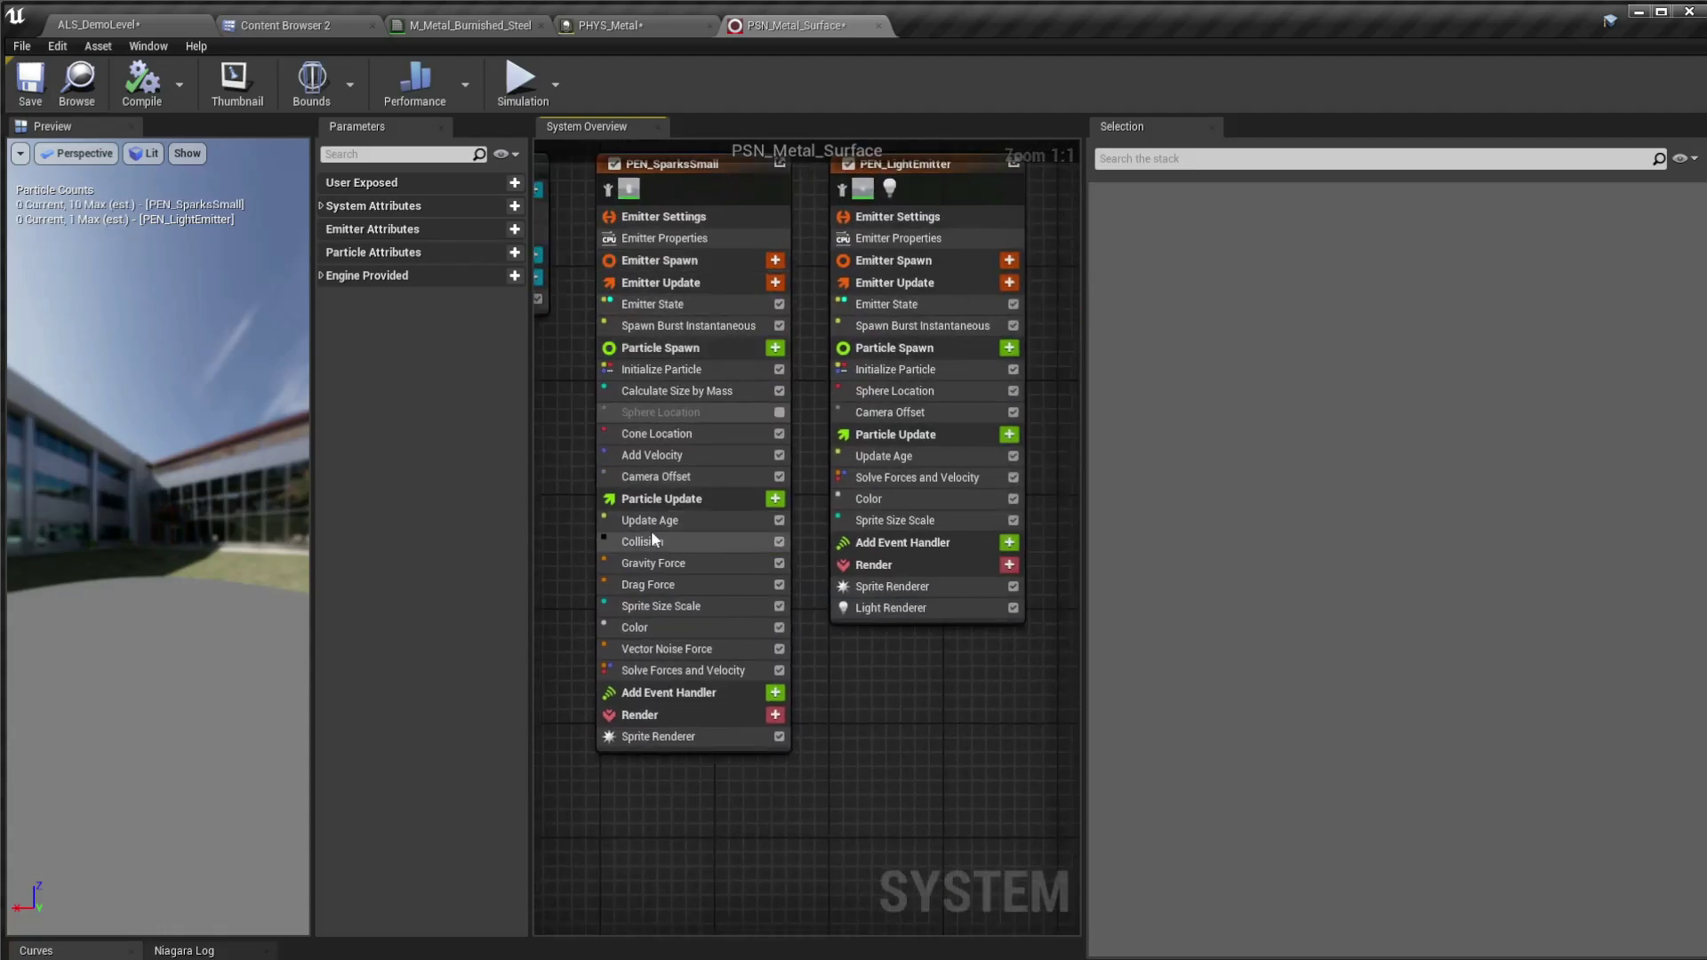
pyautogui.click(690, 566)
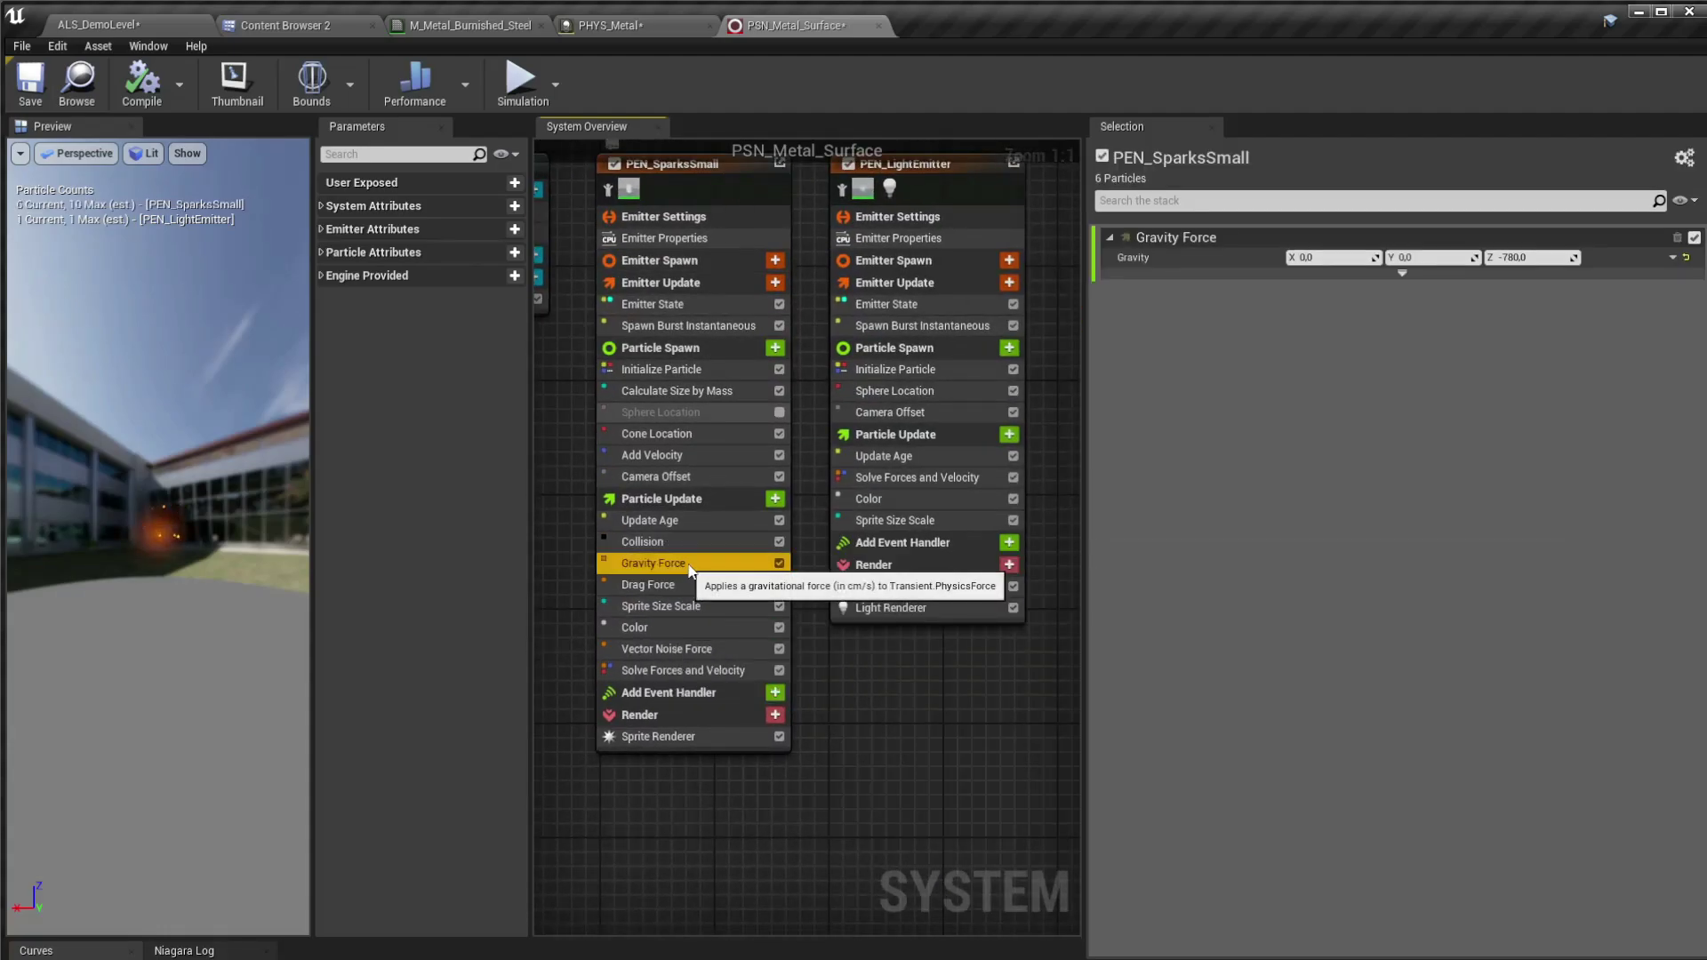
pyautogui.click(1536, 260)
pyautogui.write('100')
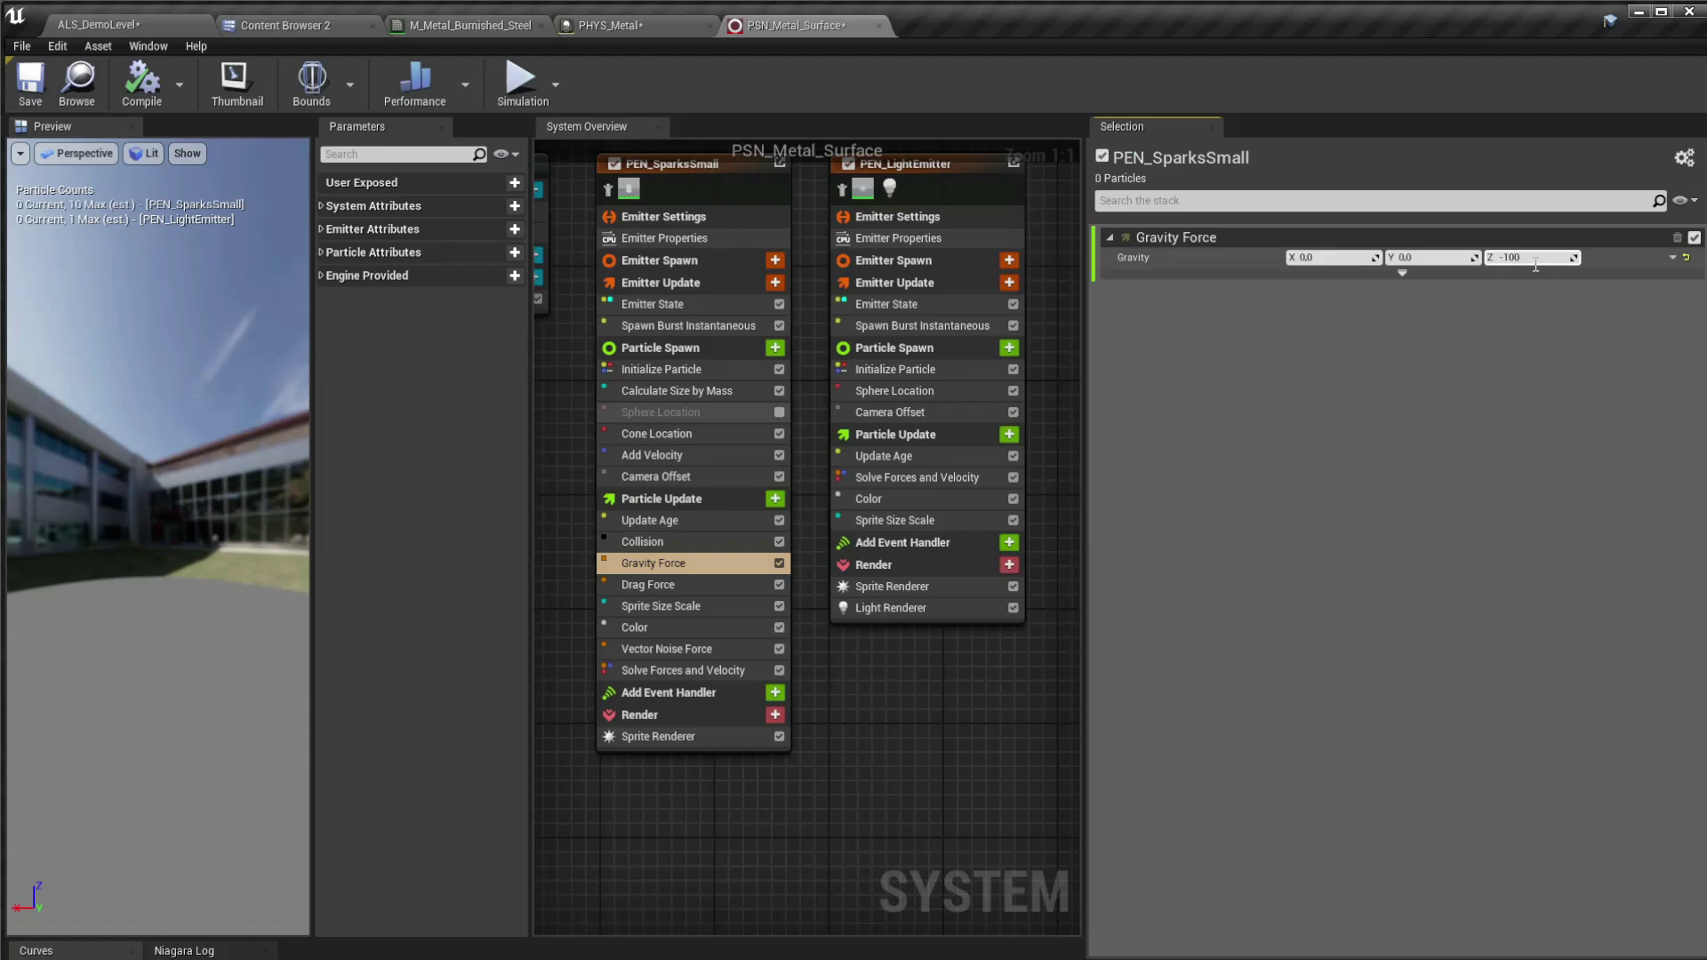
pyautogui.press('Return')
pyautogui.write('0')
pyautogui.press('Return')
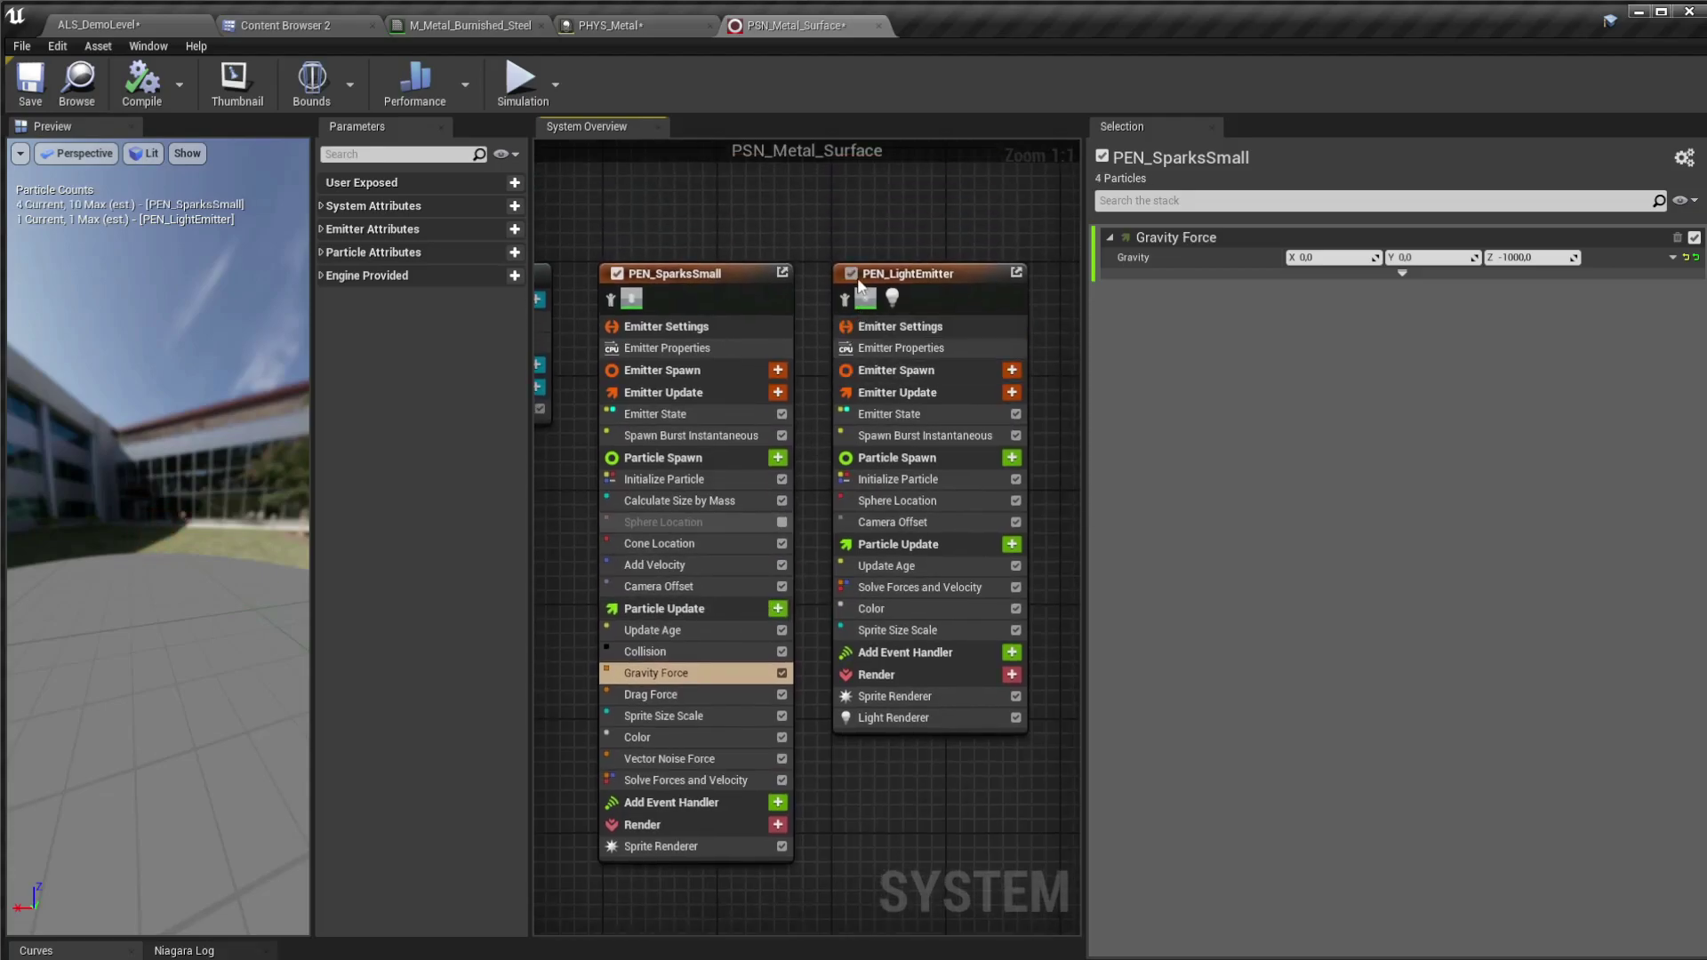
pyautogui.click(851, 272)
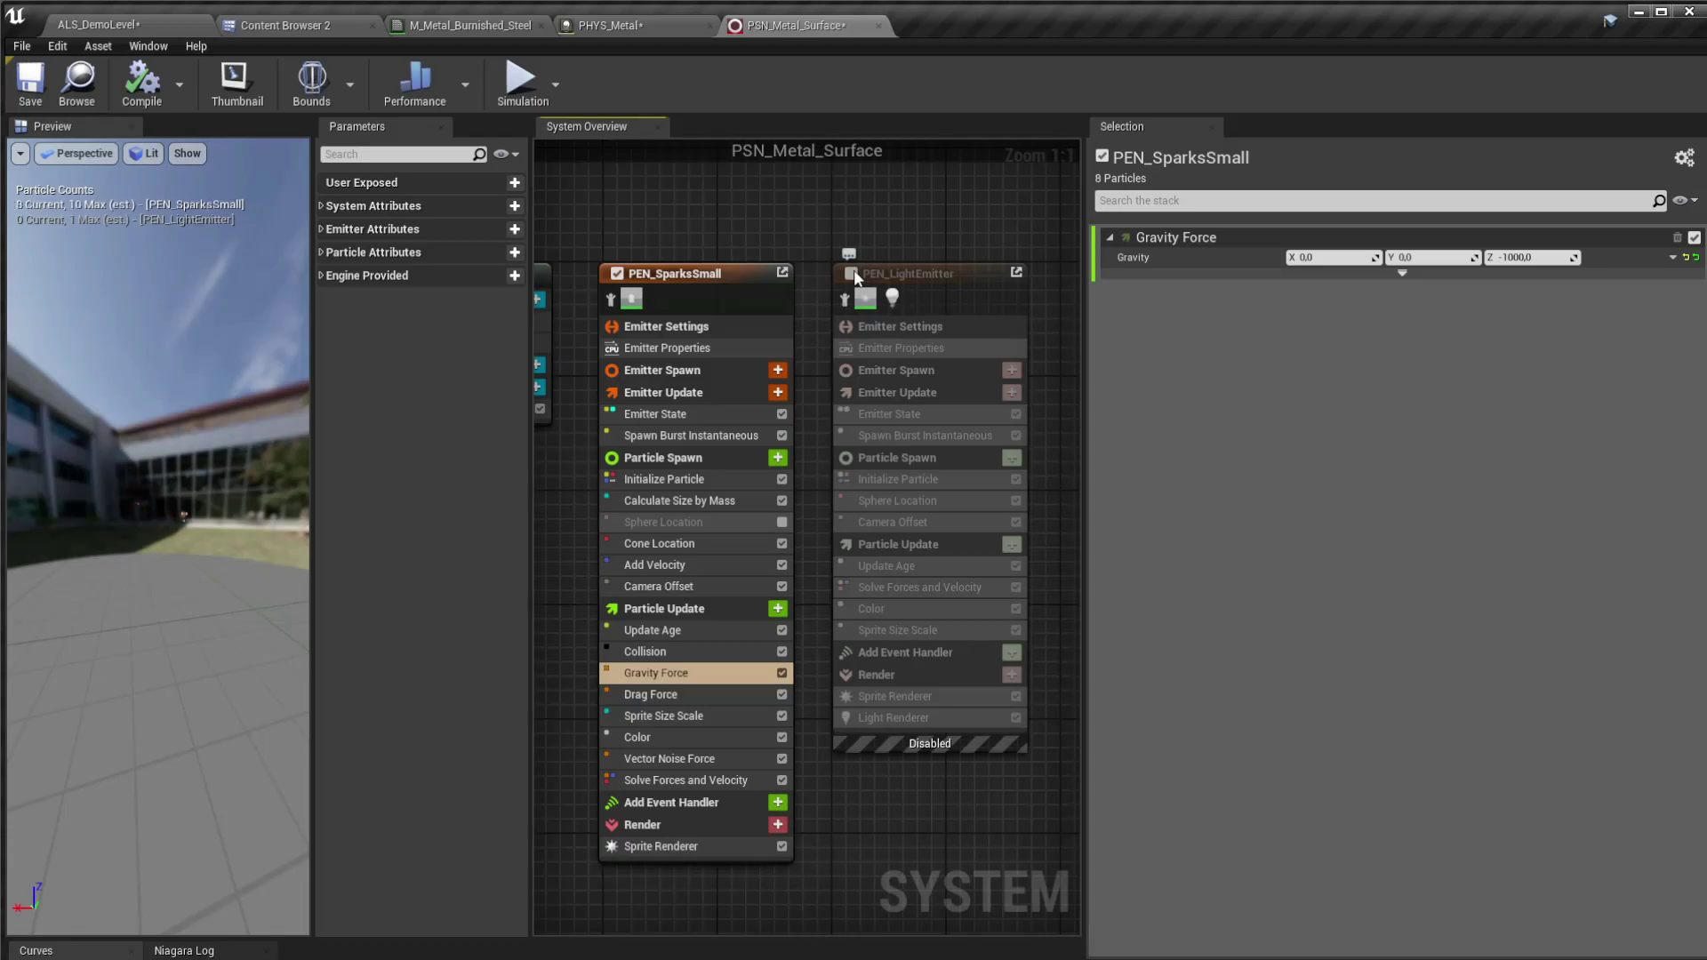
pyautogui.click(853, 272)
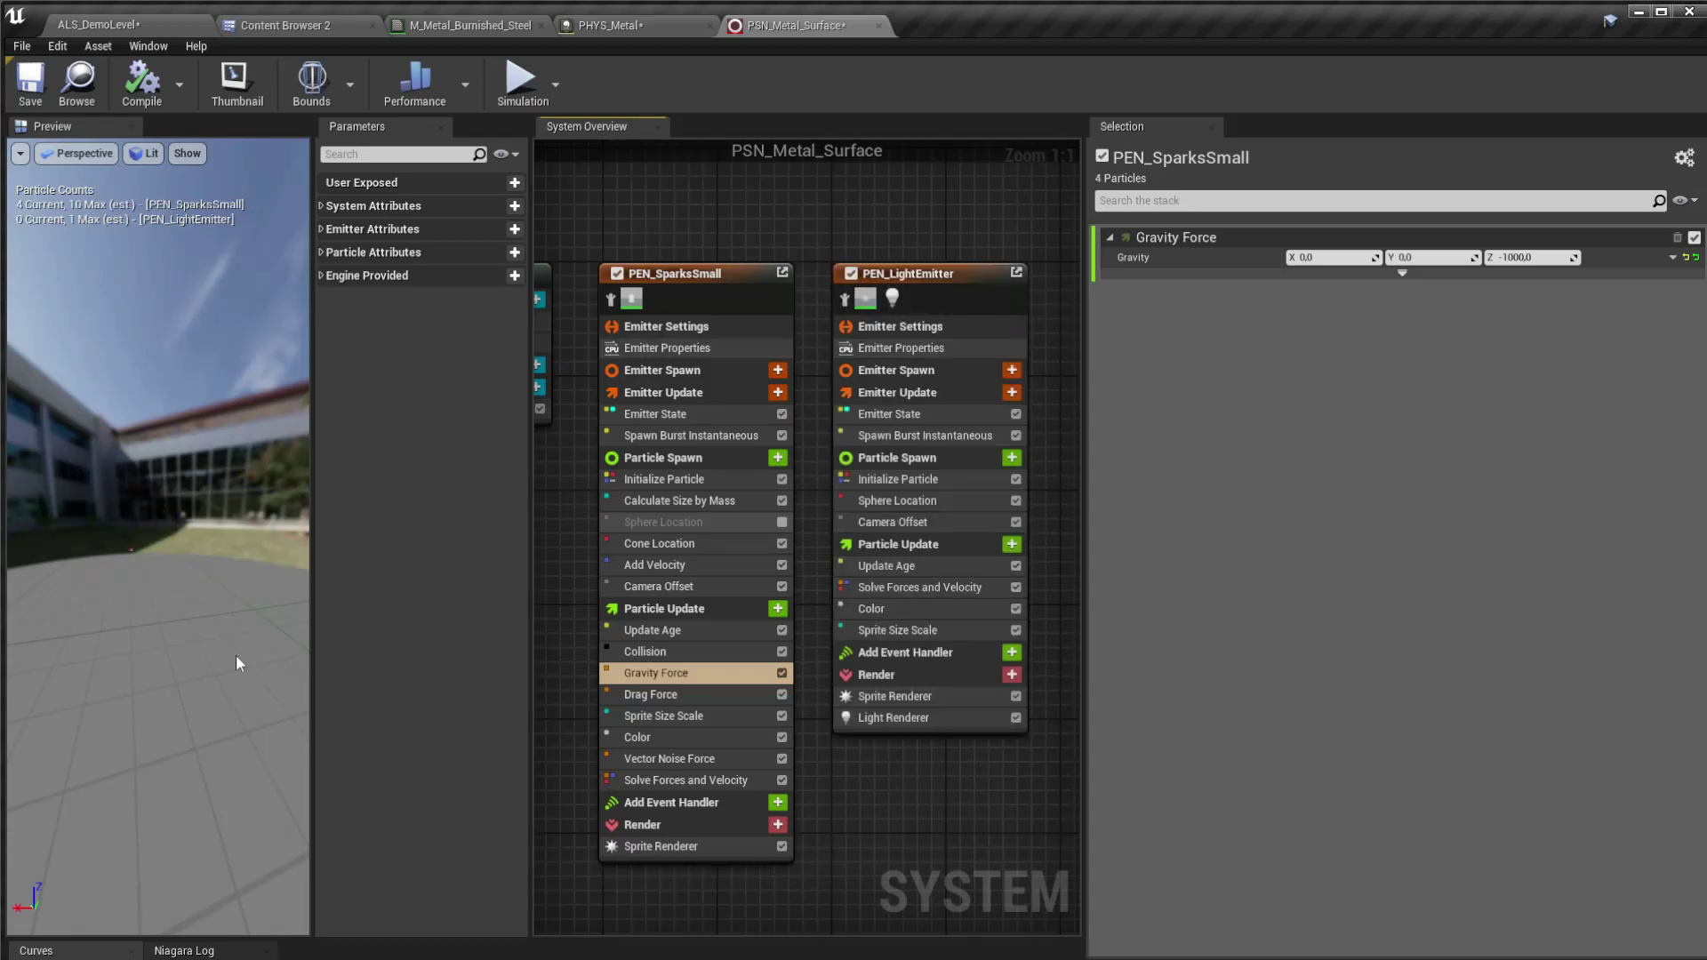
# Step: Add a Light Renderer to PEN_SparksSmall with Color Add X set to 1
pyautogui.click(707, 756)
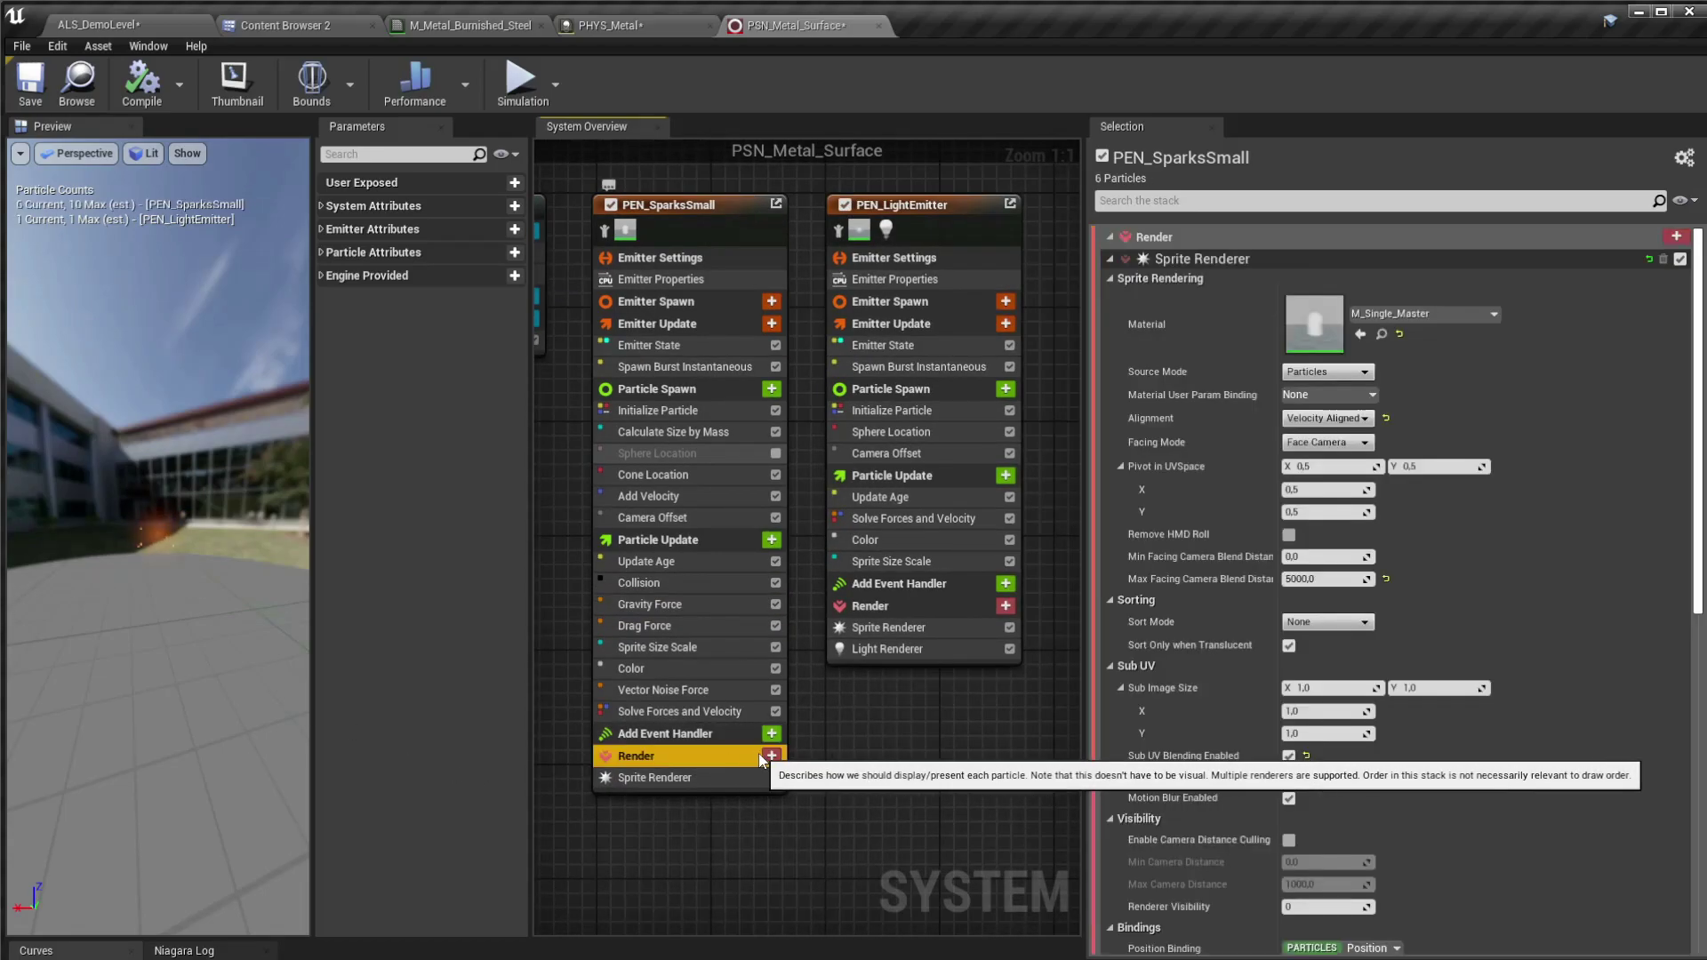
pyautogui.click(771, 756)
pyautogui.write('light')
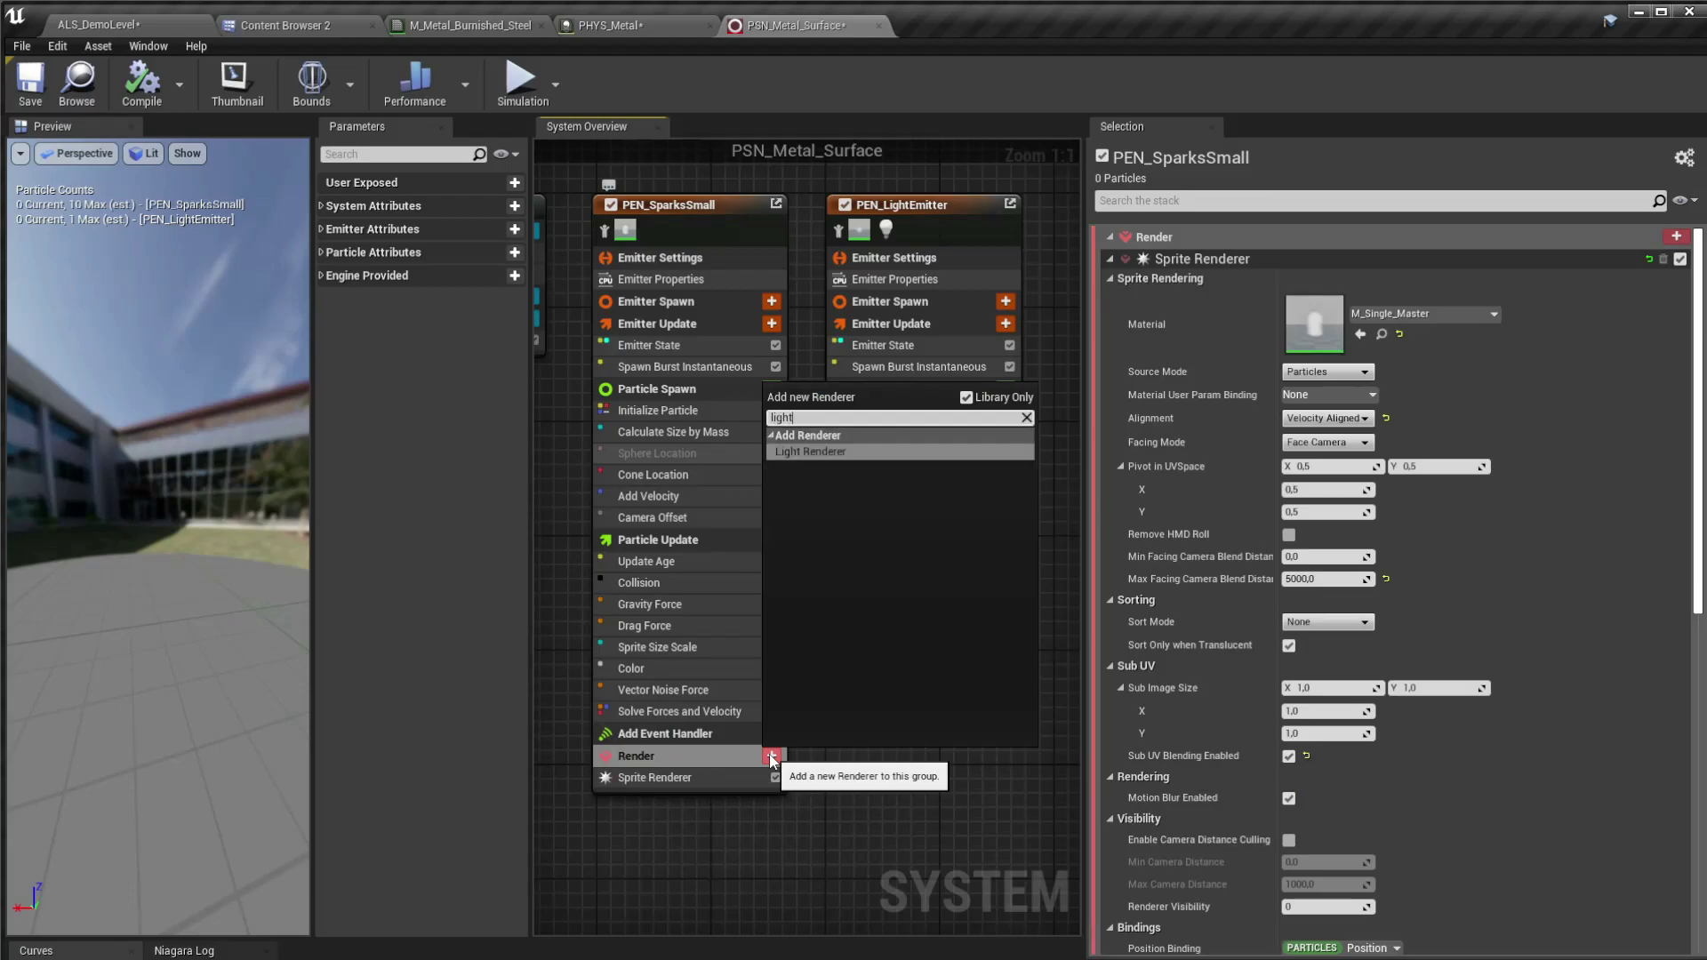
pyautogui.press('Return')
pyautogui.click(702, 799)
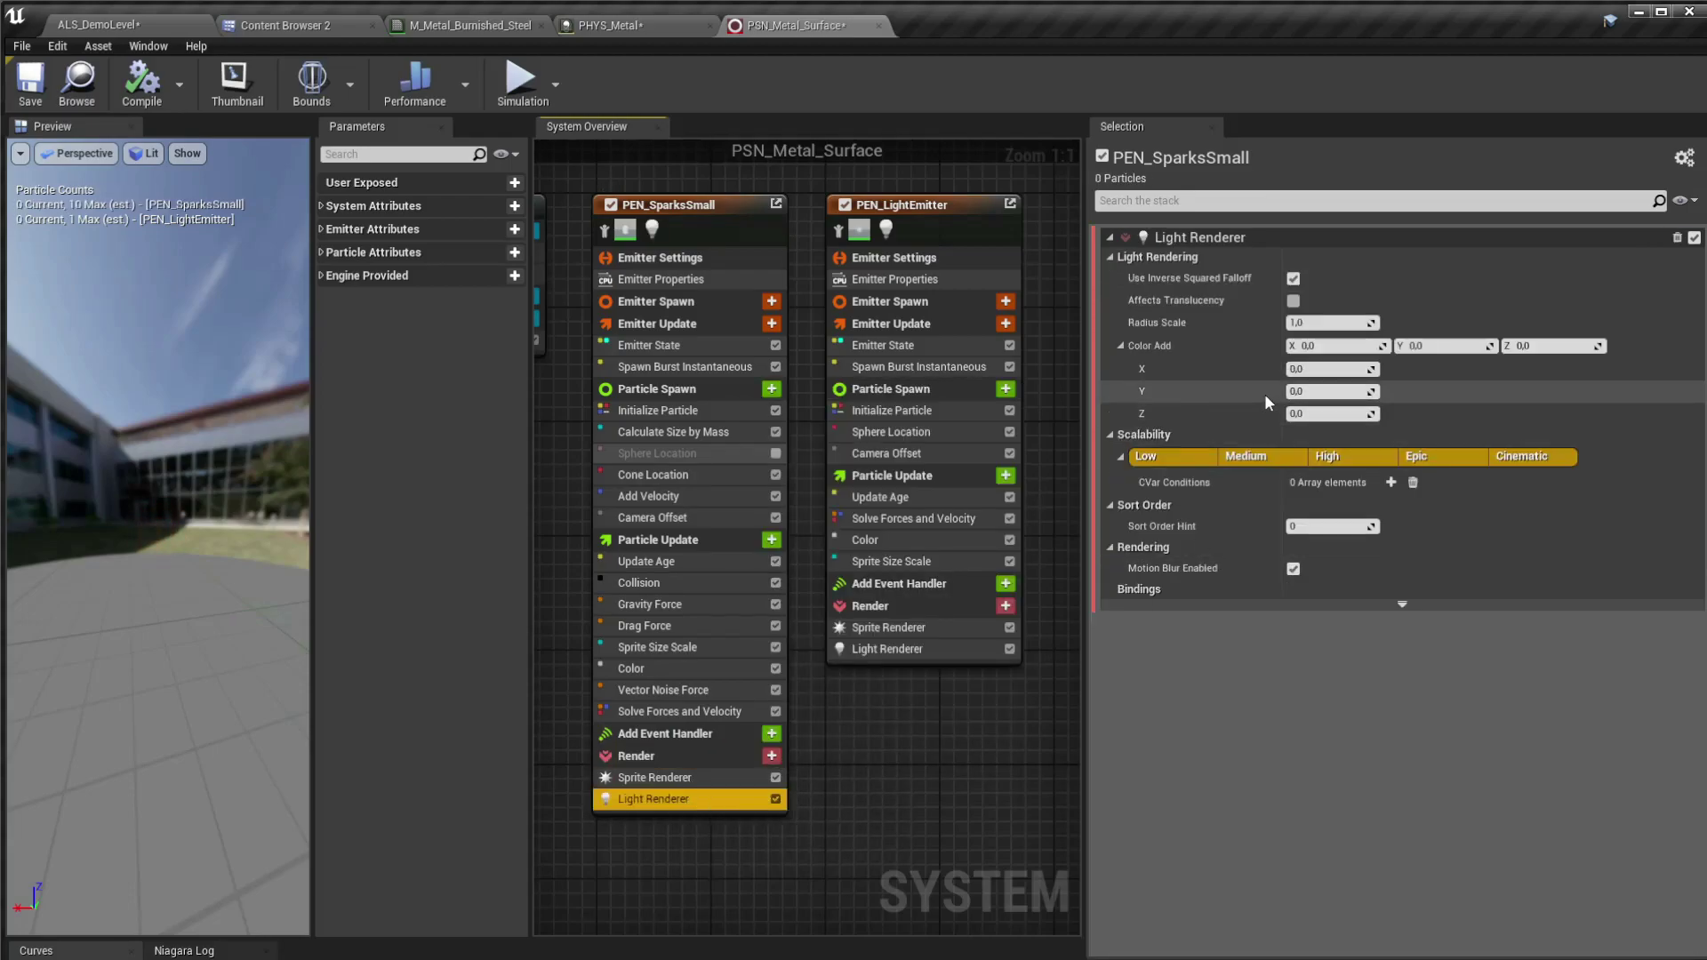
pyautogui.click(1352, 370)
pyautogui.write('1')
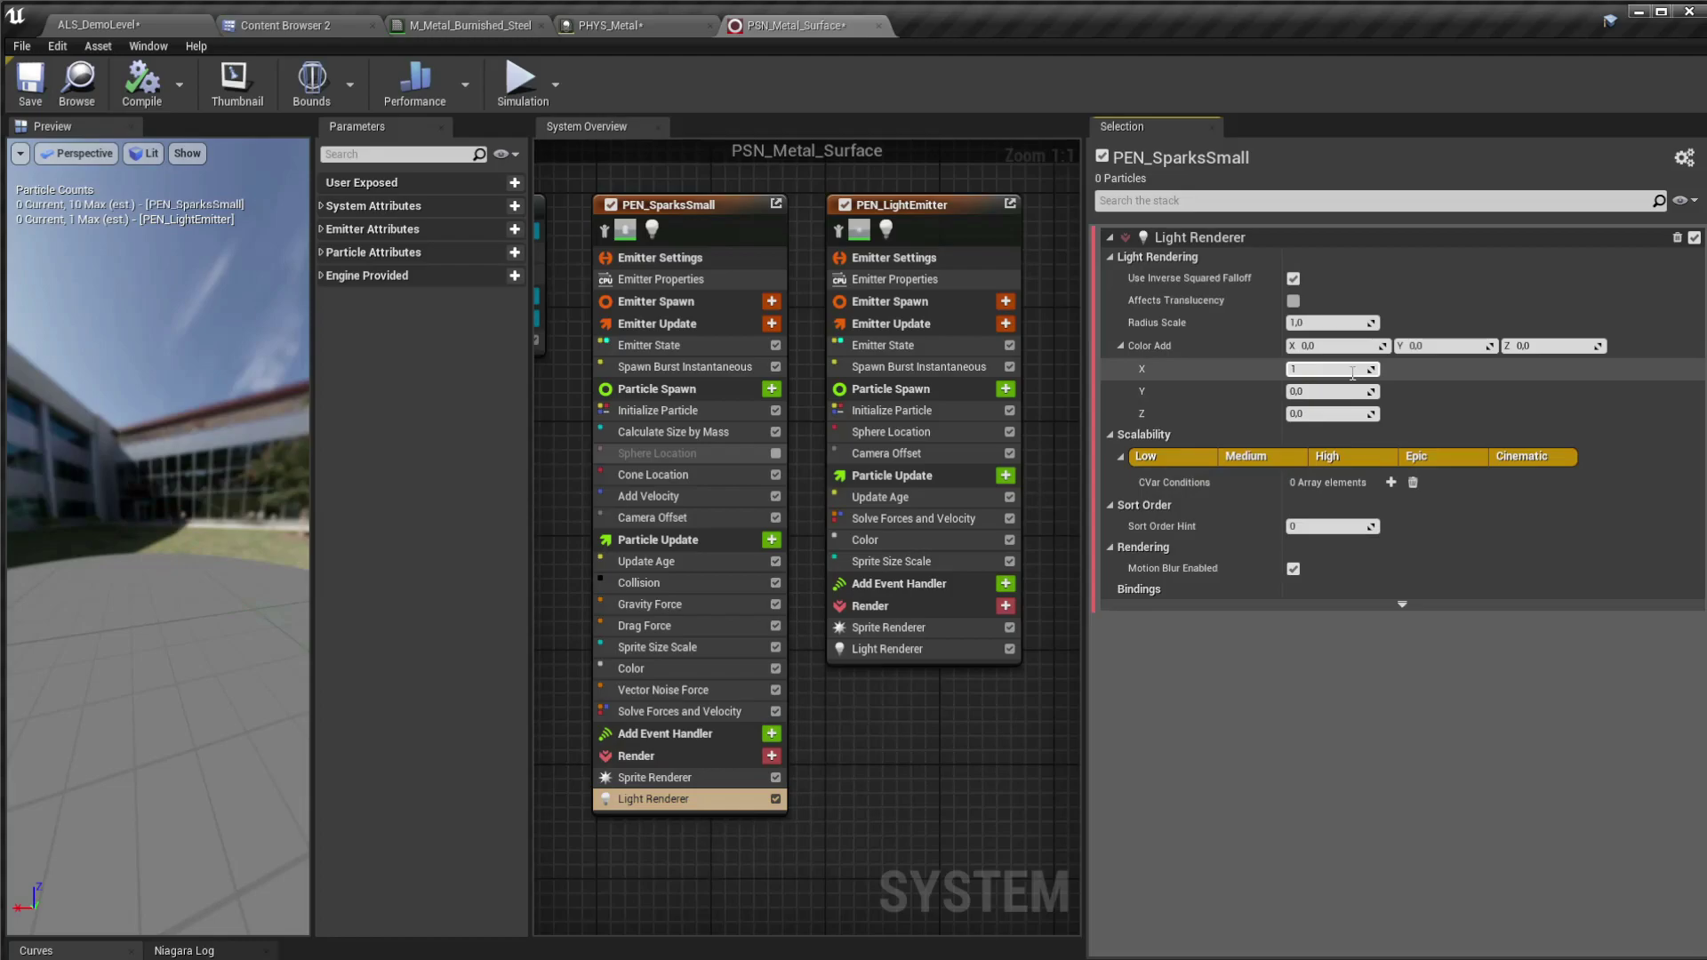
pyautogui.press('Return')
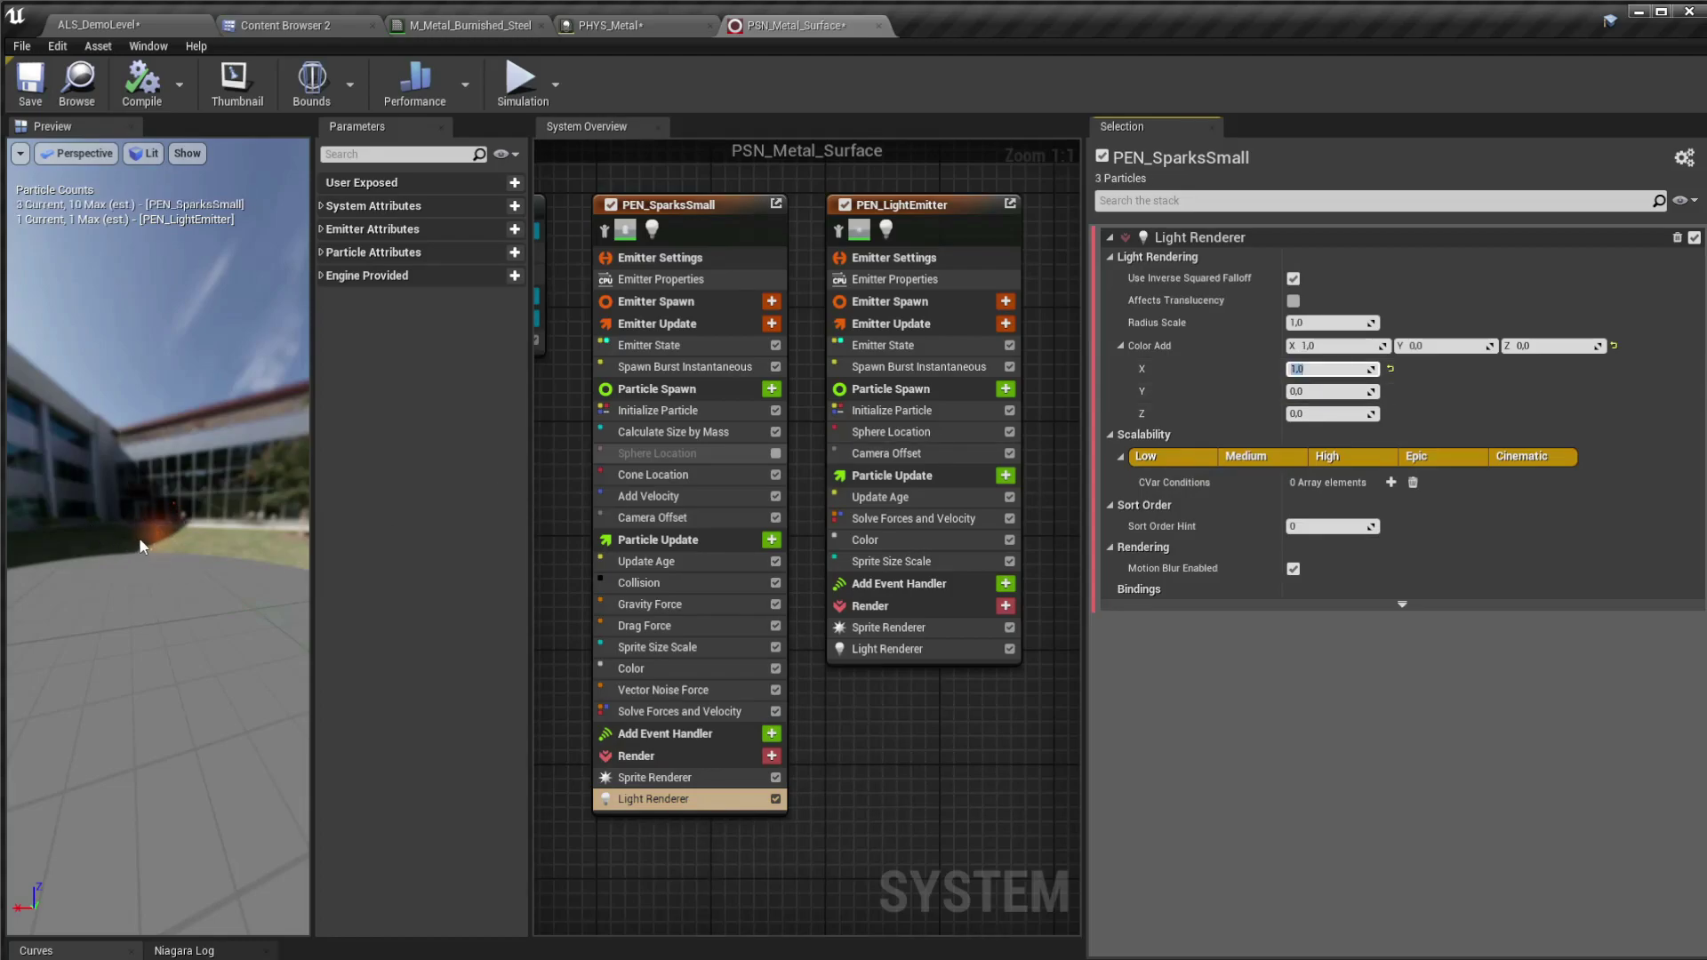
# Step: Review PEN_SparksSmall's Cone Location, Add Velocity, burst spawn and emitter lifecycle settings
pyautogui.moveTo(574, 450); pyautogui.dragTo(611, 434, button='right')
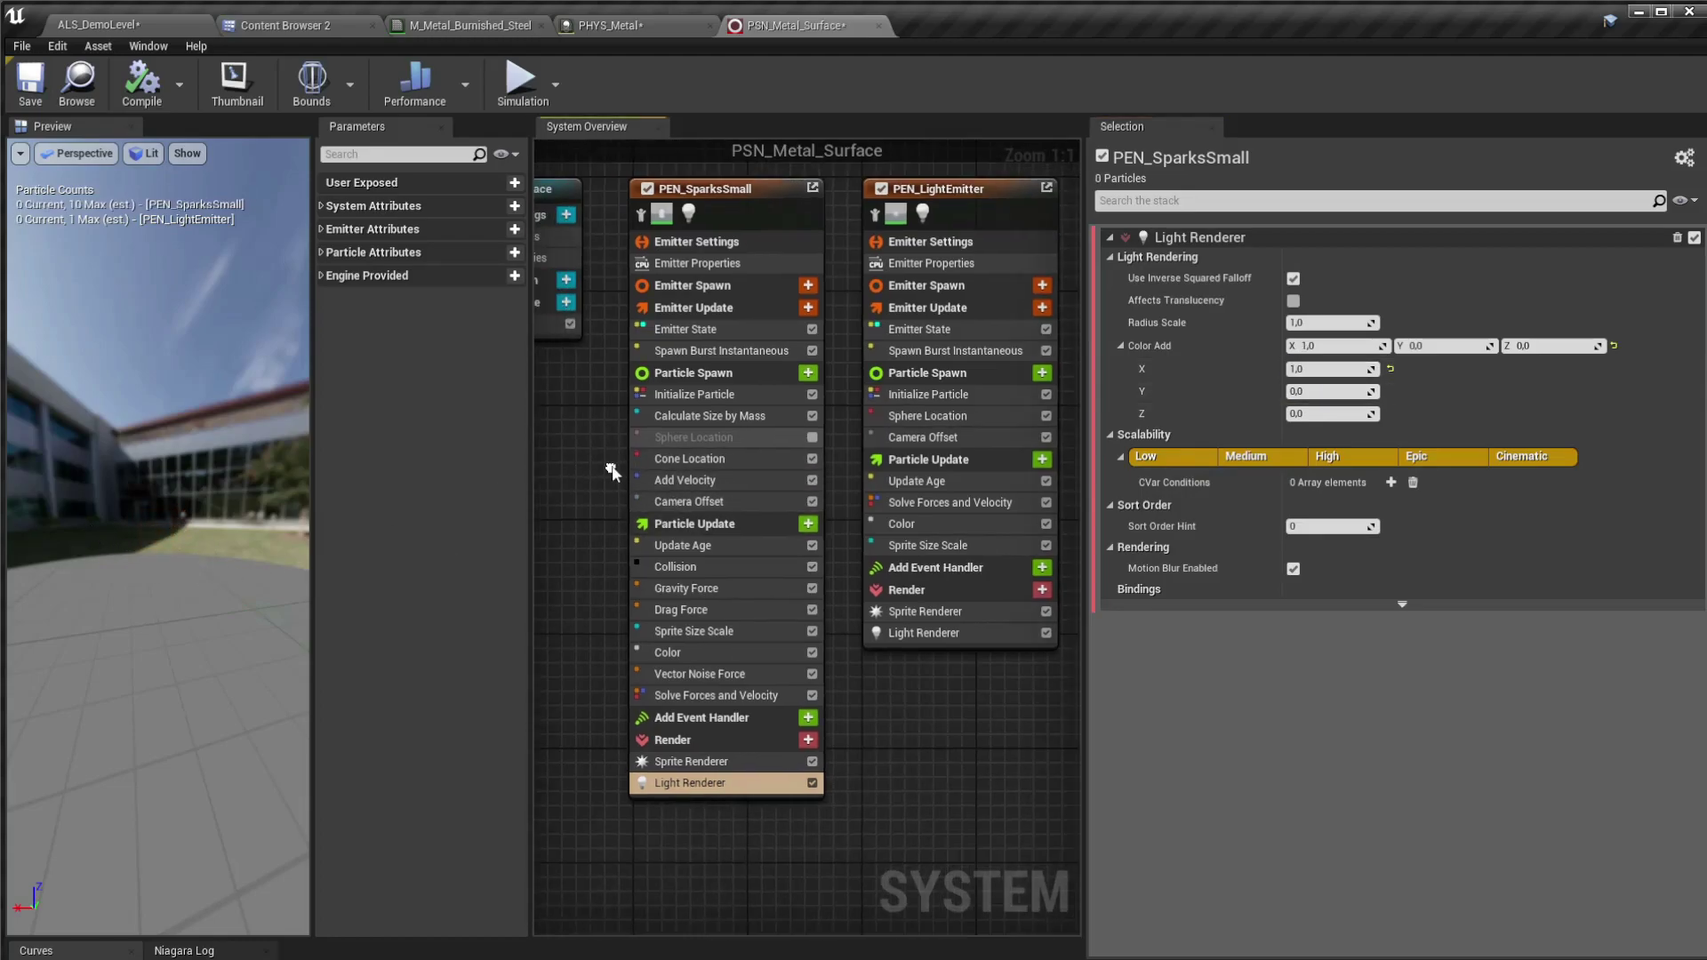
pyautogui.click(717, 462)
pyautogui.click(711, 480)
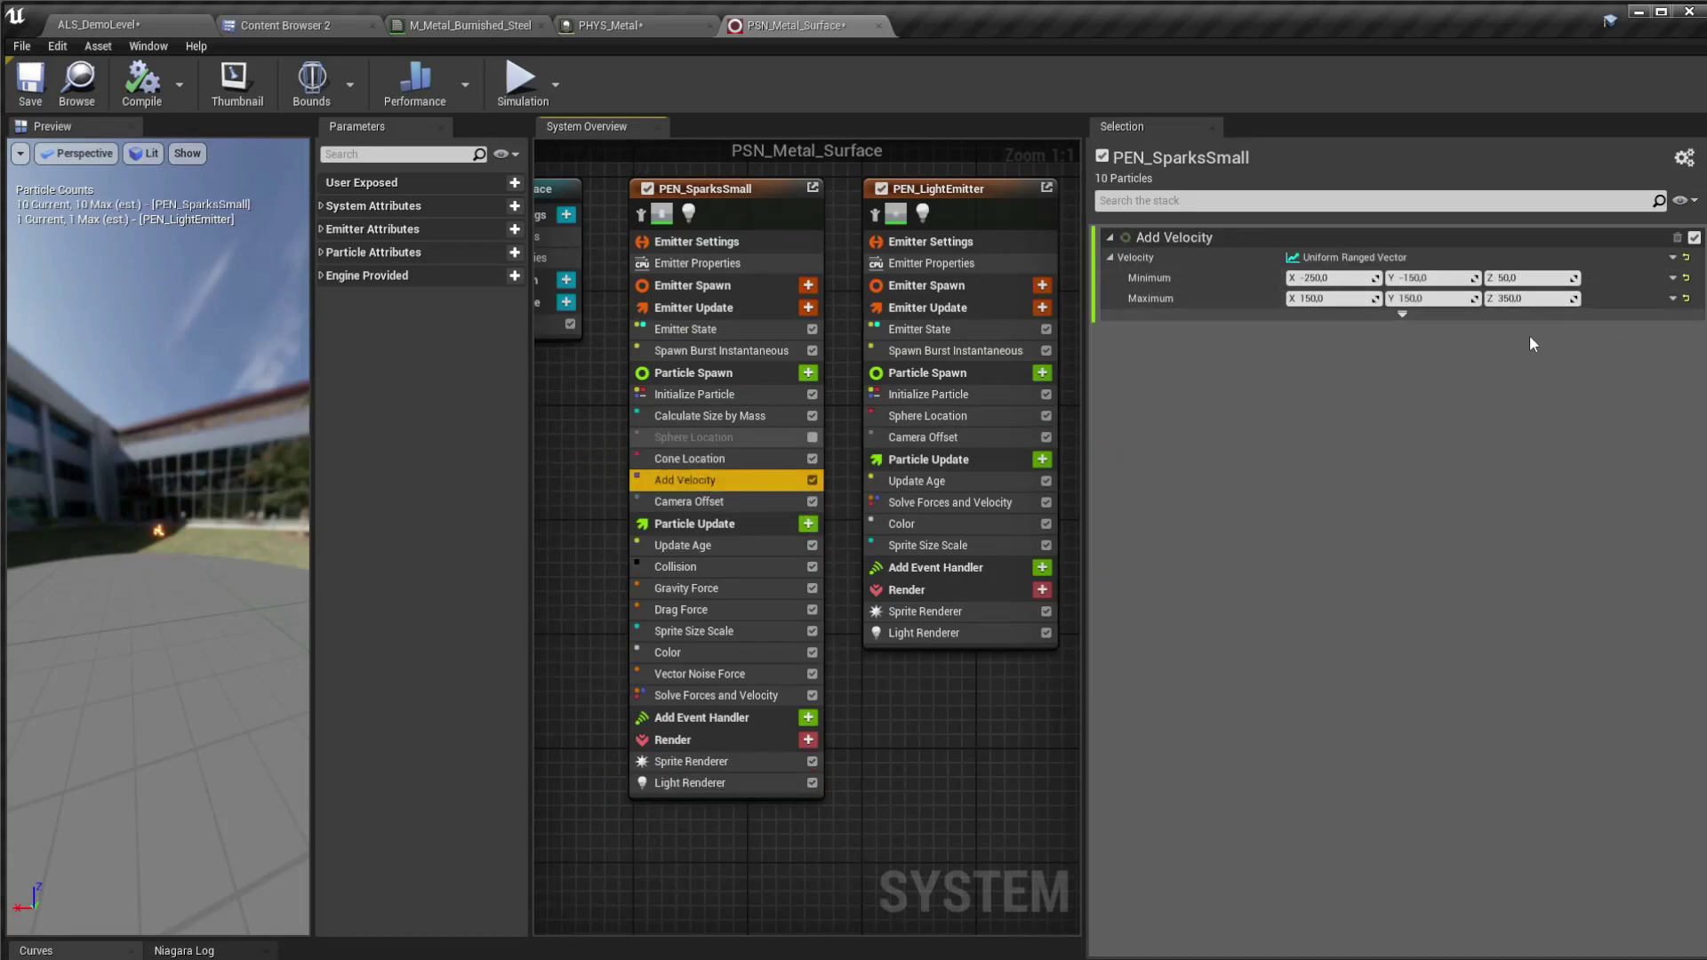
pyautogui.click(714, 458)
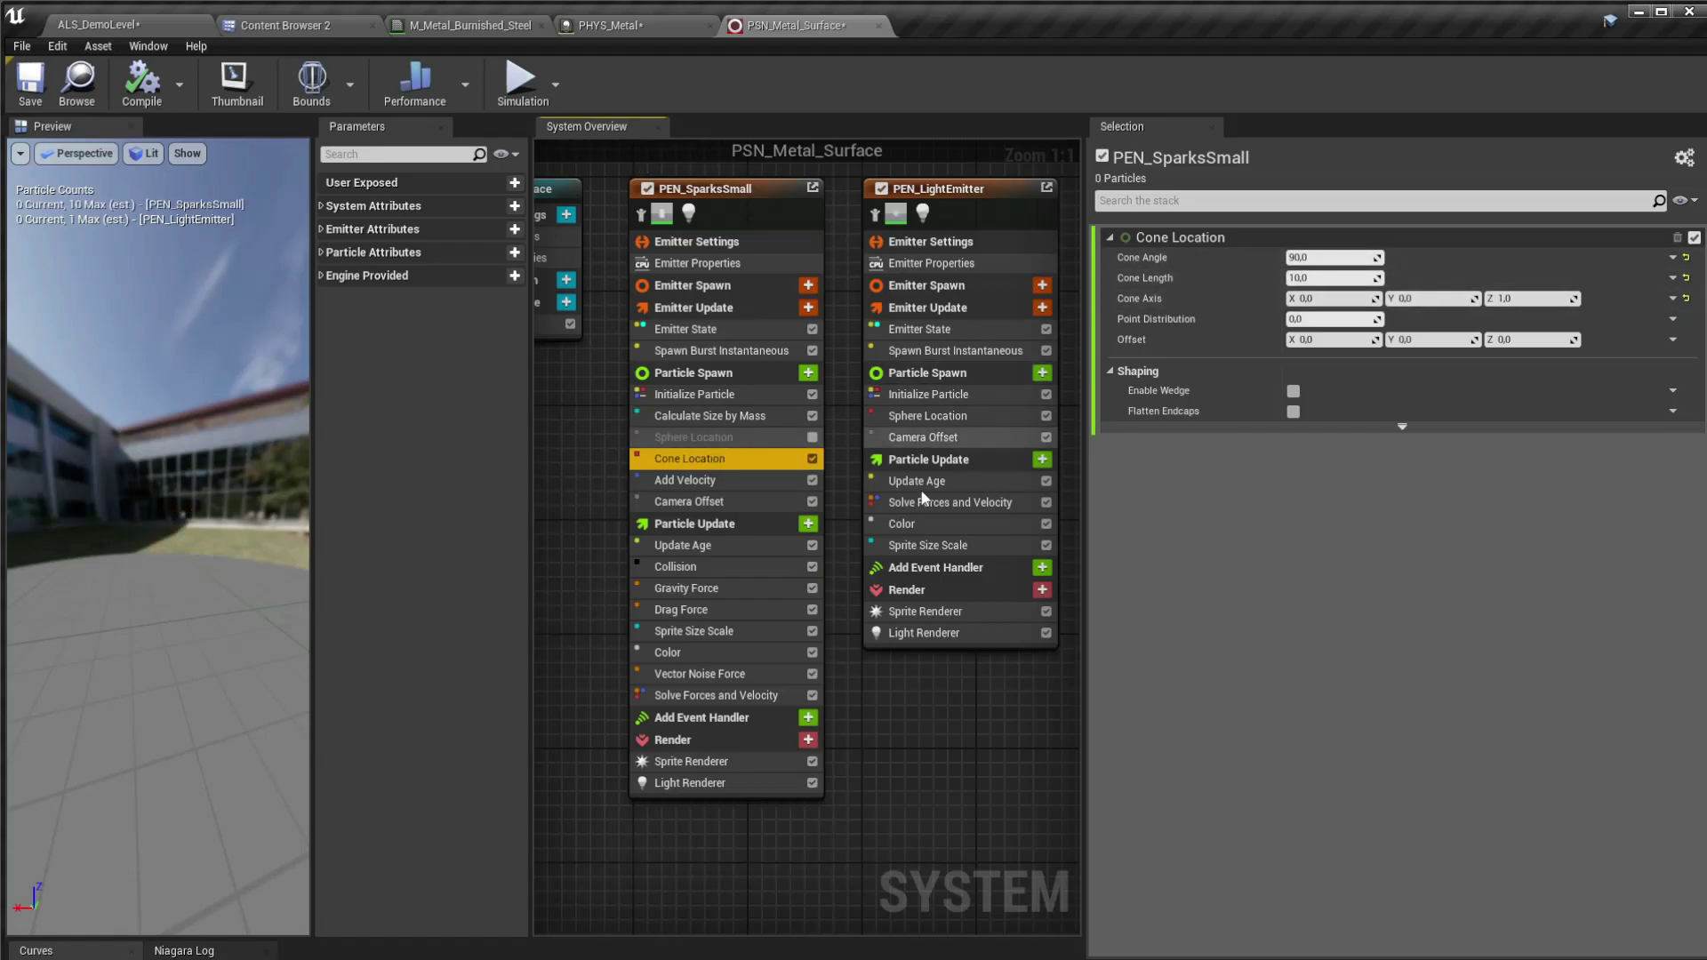
pyautogui.click(712, 351)
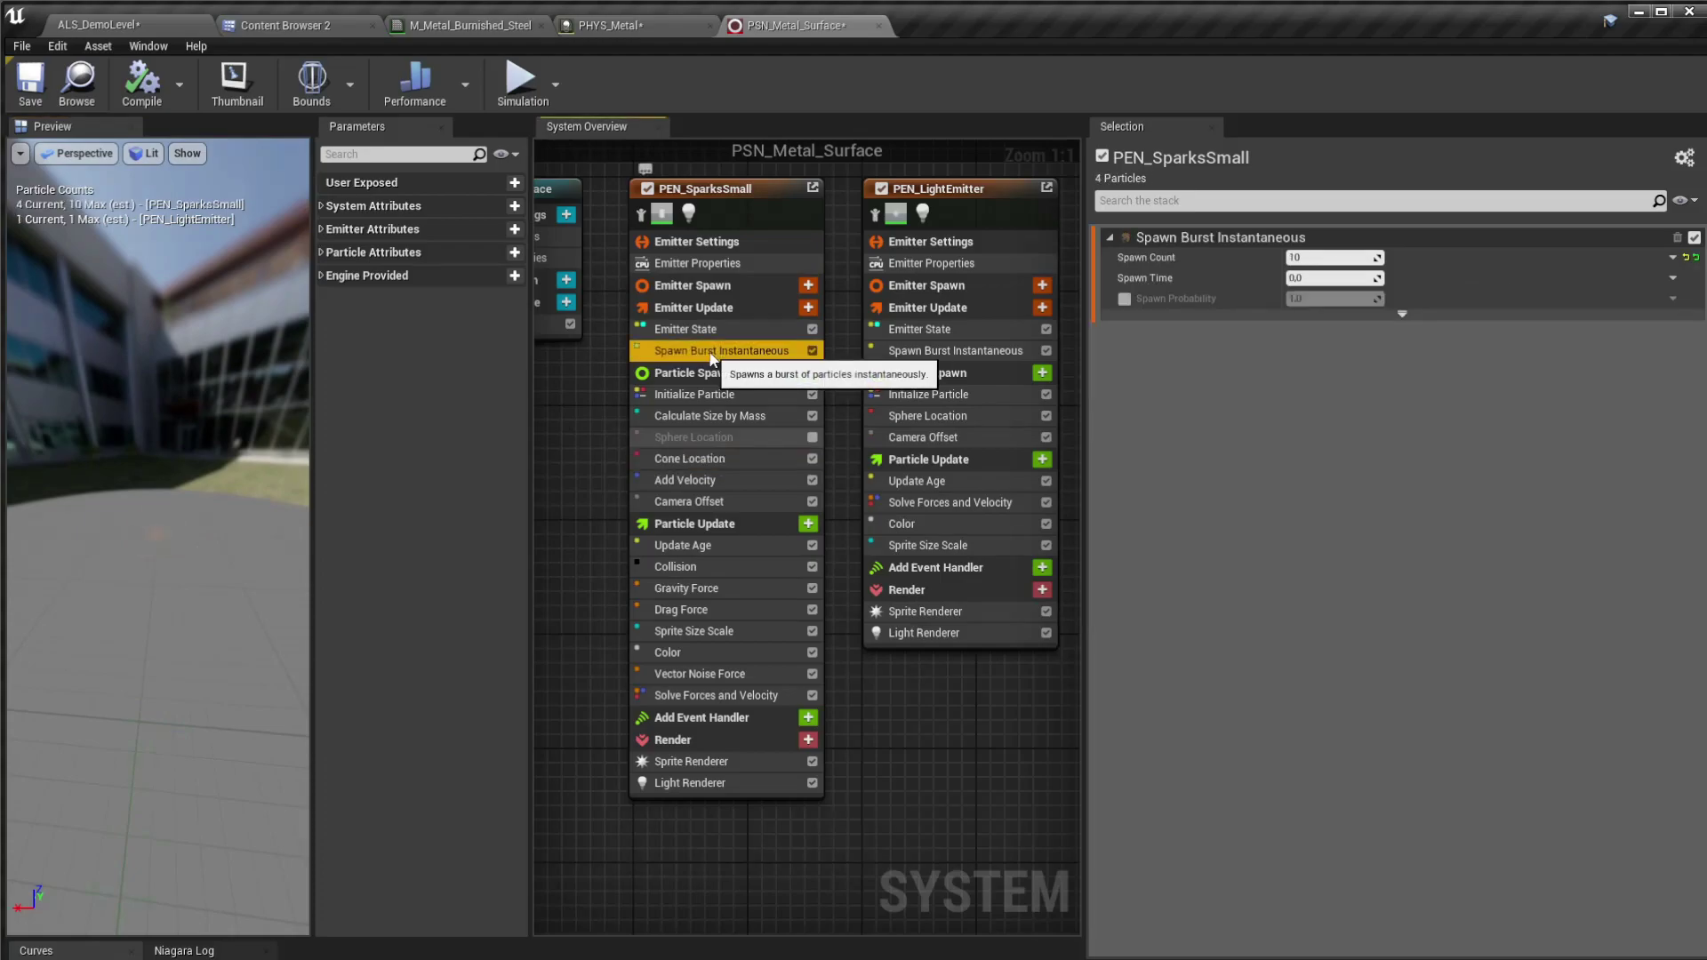
pyautogui.click(719, 330)
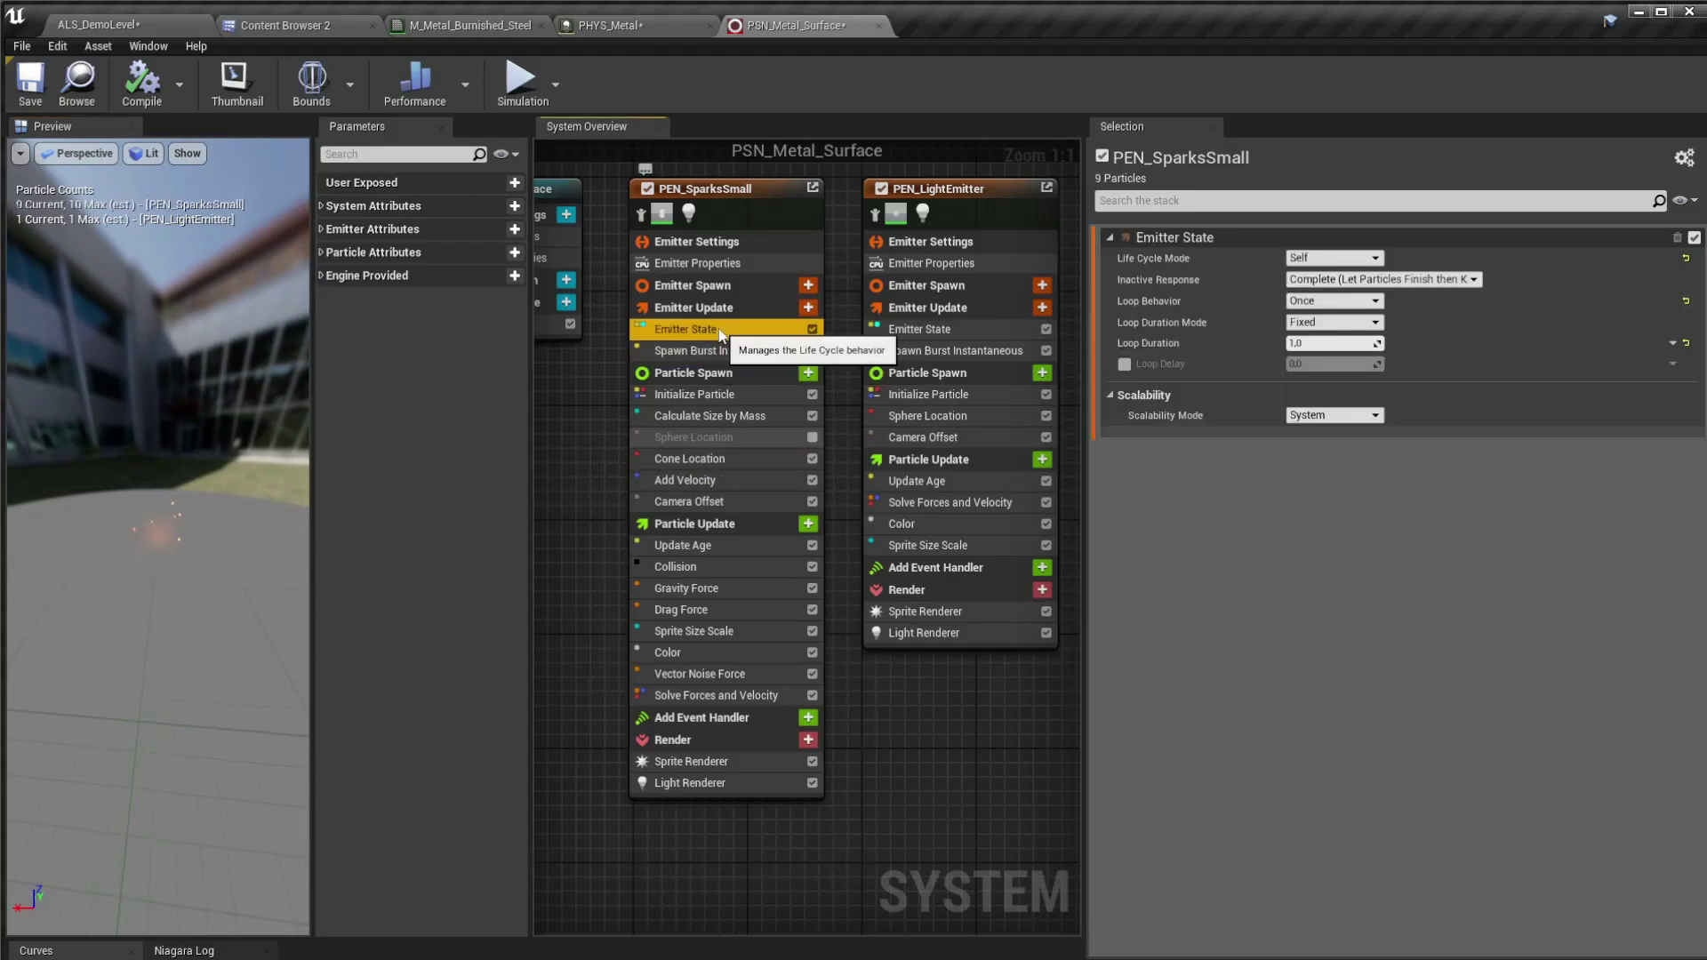
pyautogui.click(714, 352)
# Step: Set the Initialize Particle lifetime to minimum 0.5 and maximum 1.2
pyautogui.click(694, 394)
pyautogui.click(1322, 298)
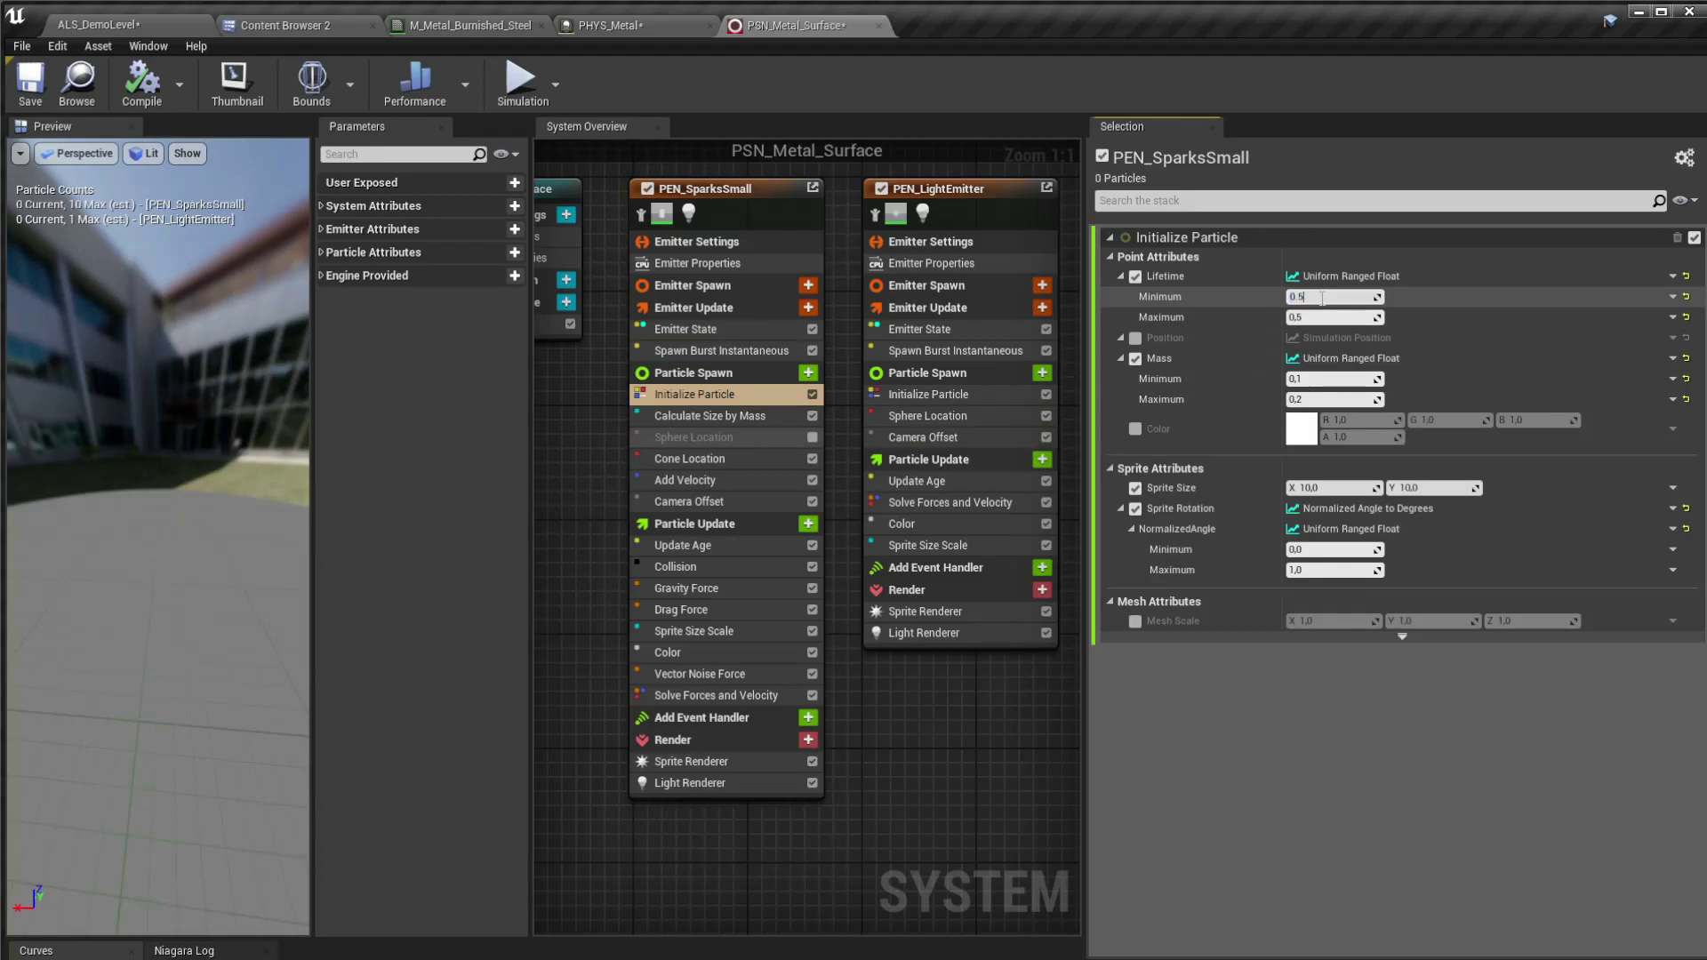
pyautogui.press('Tab')
pyautogui.write('1.2')
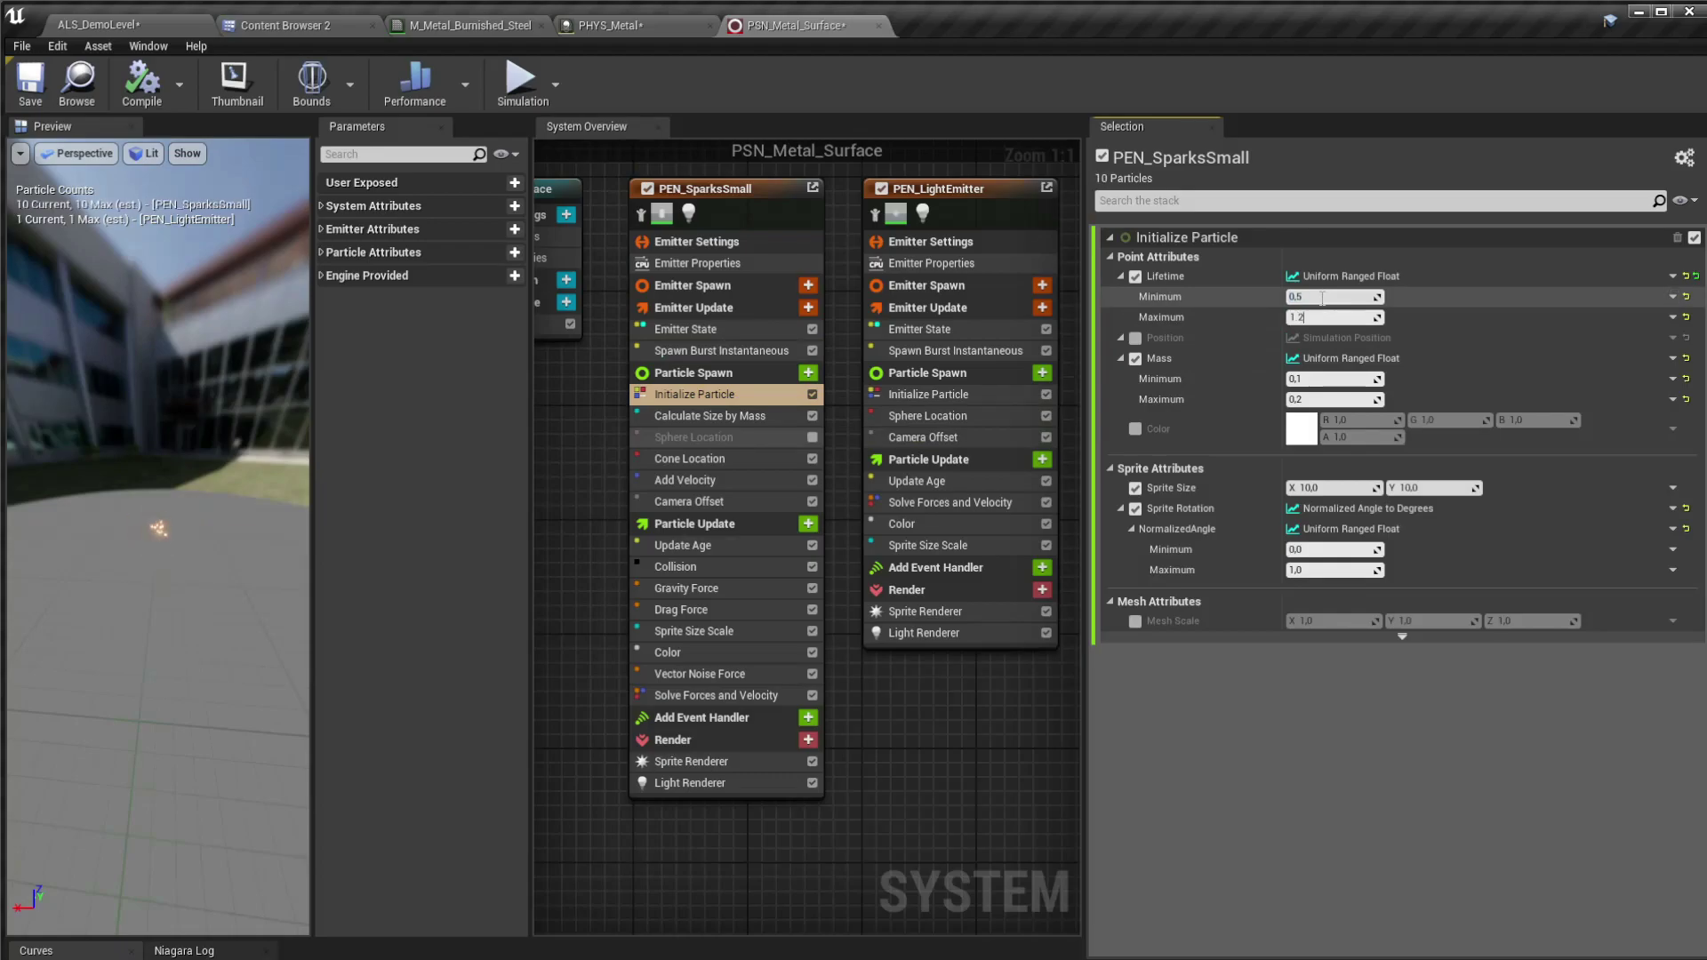
pyautogui.moveTo(258, 551); pyautogui.dragTo(160, 516)
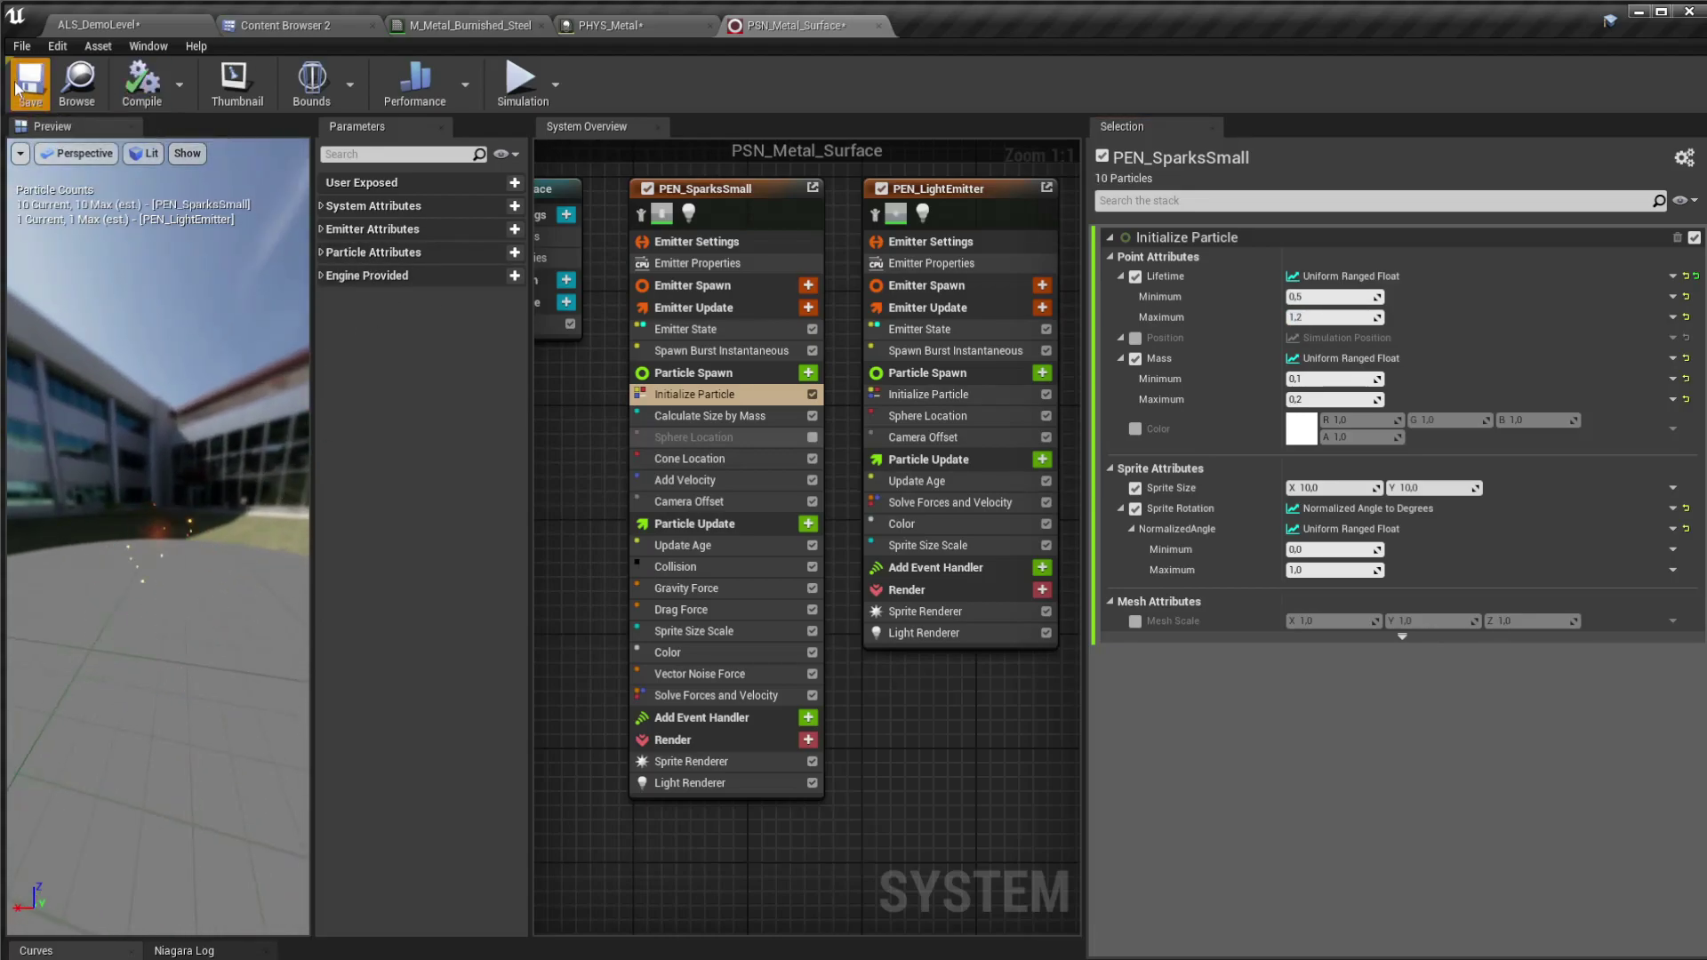
# Step: Save the ALS_DemoLevel level and PHYS_Metal via Save Selected in the Save Content dialog
pyautogui.click(112, 66)
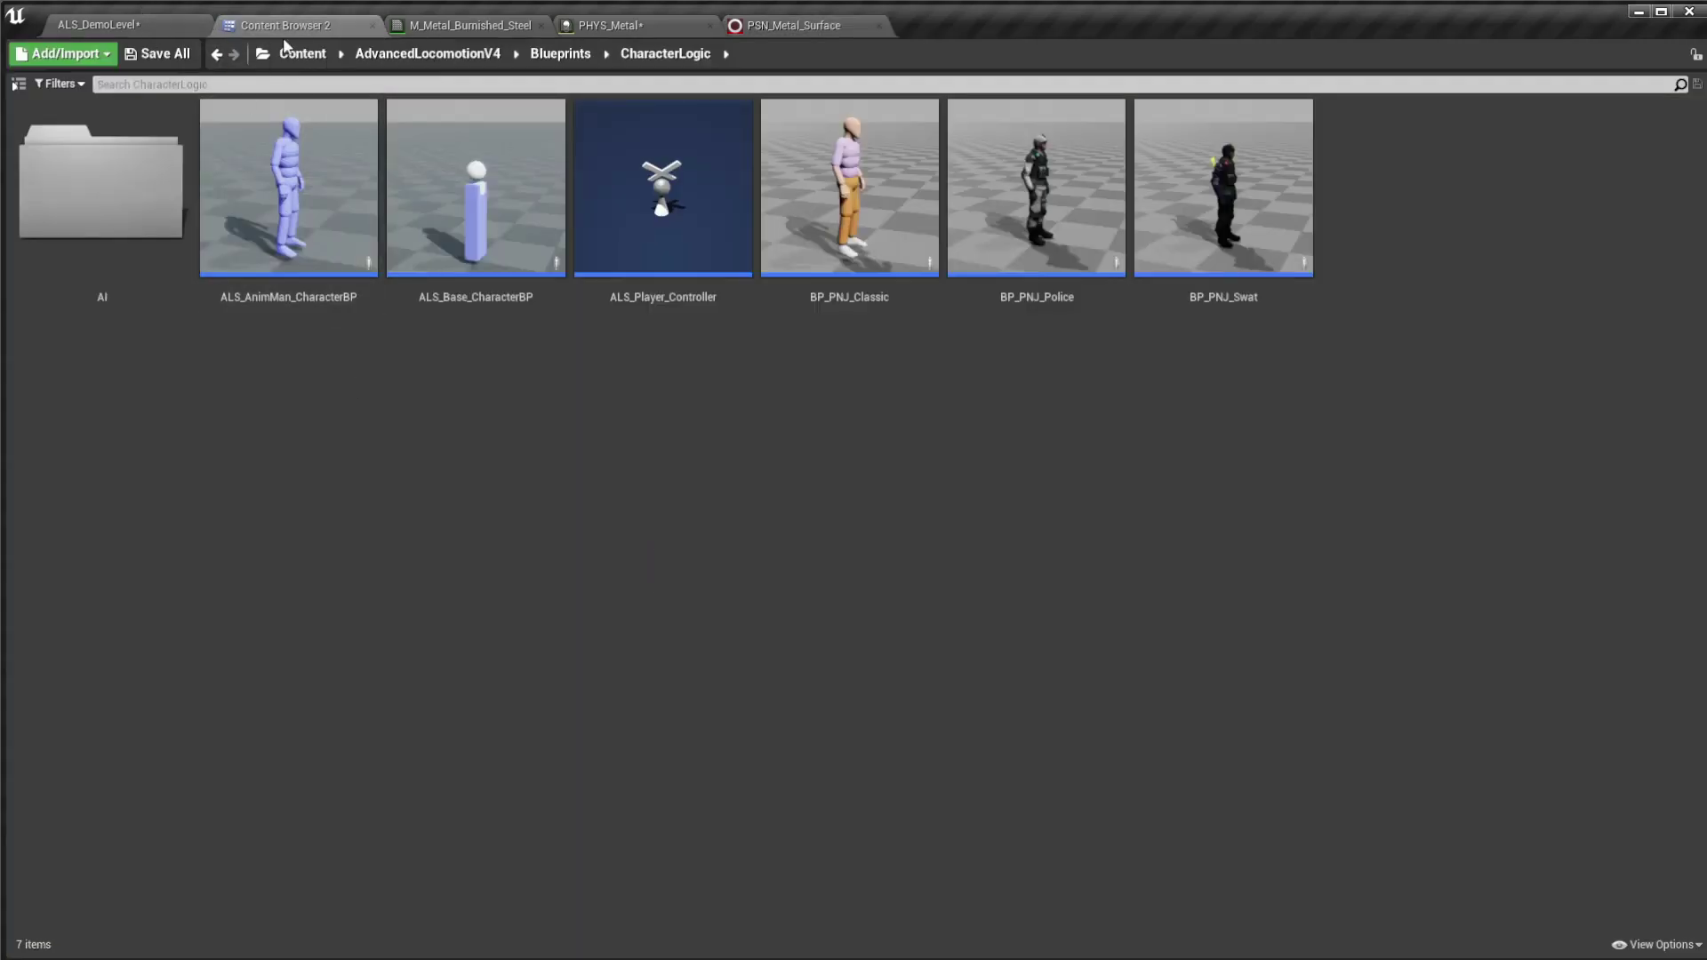
pyautogui.click(298, 54)
pyautogui.click(195, 21)
pyautogui.click(158, 662)
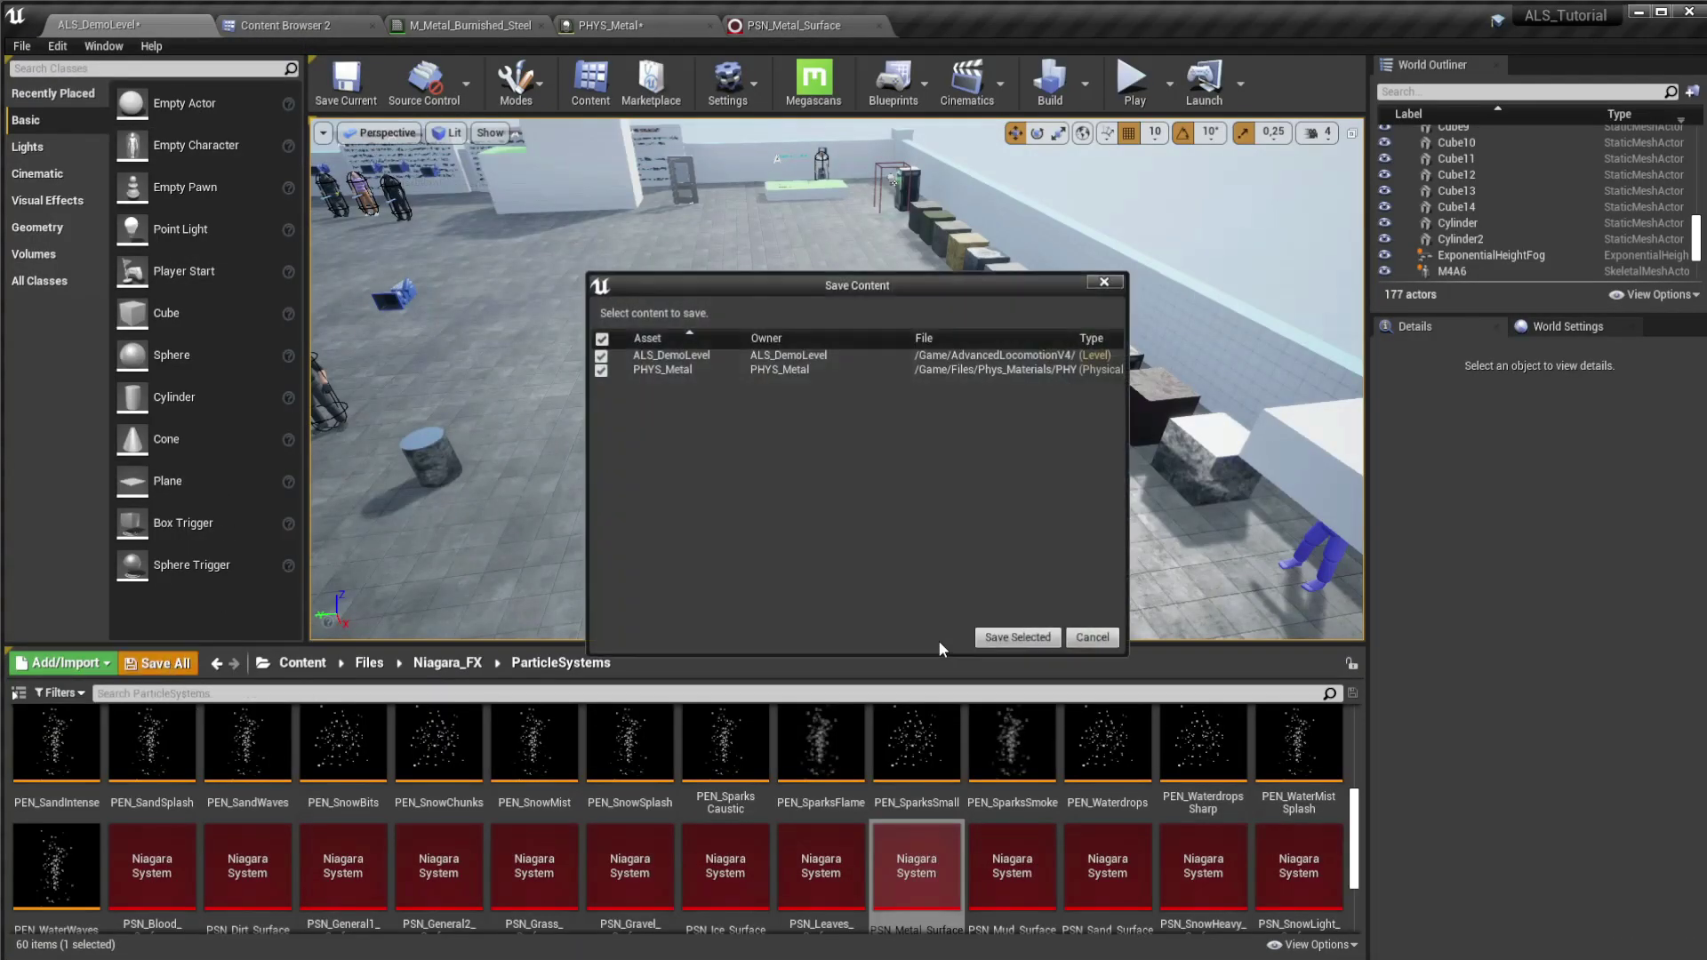
pyautogui.click(1013, 637)
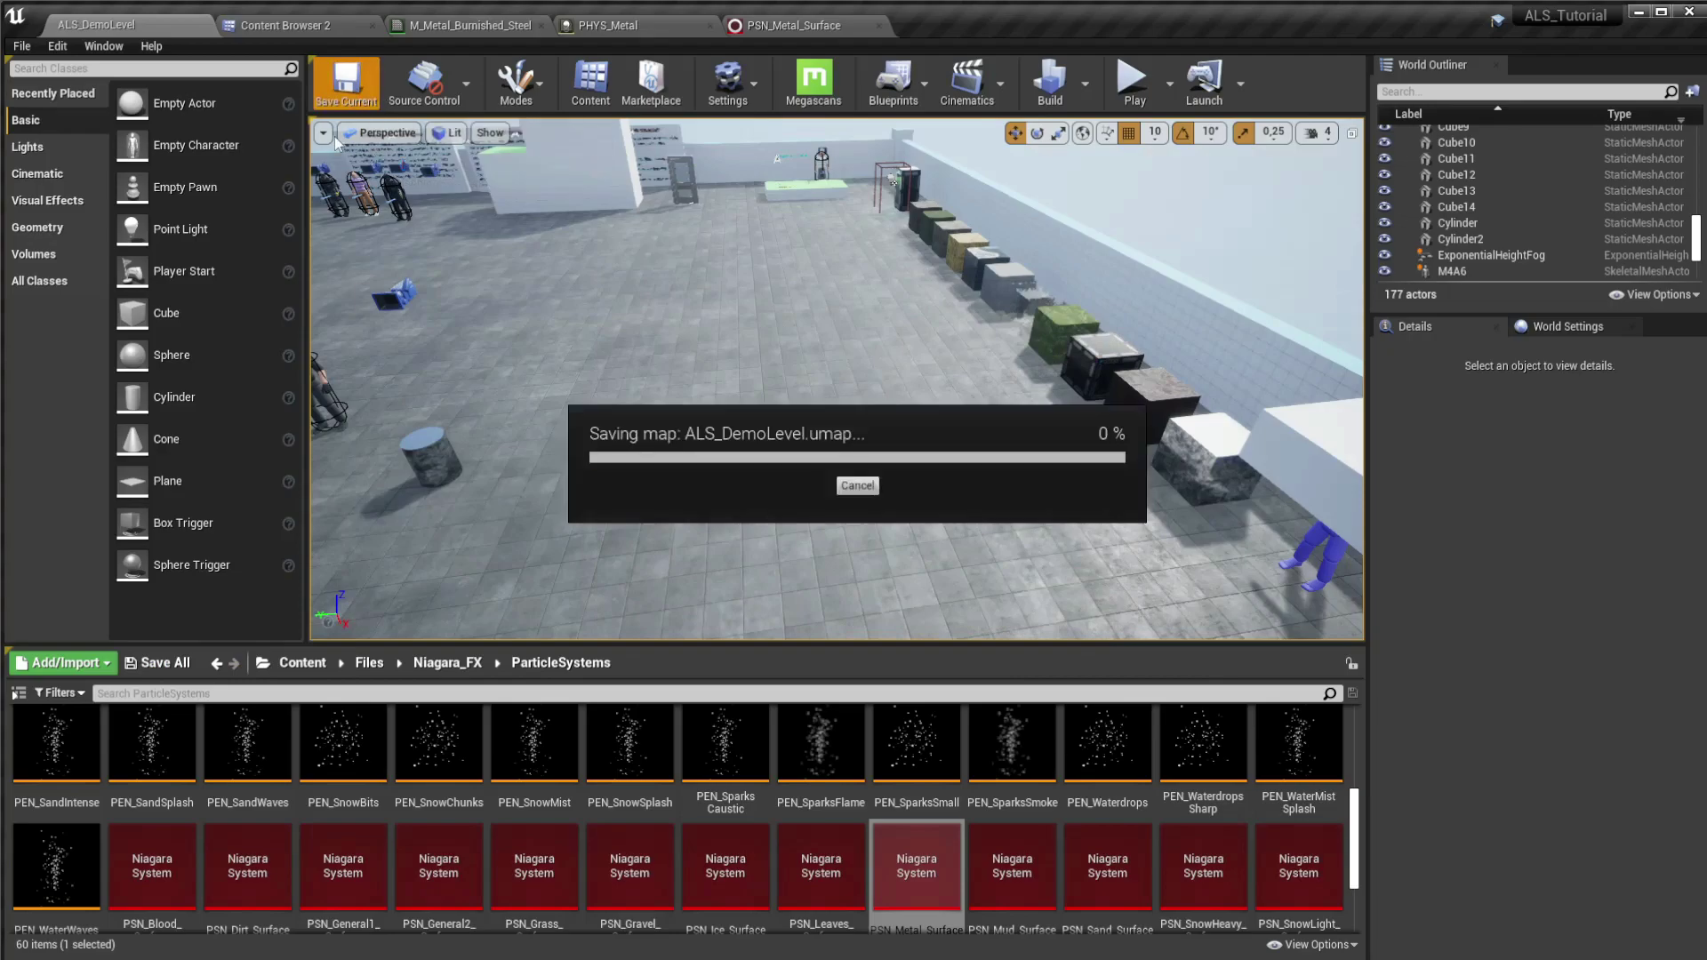
# Step: Return the Content Browser to the Content root and go back to the demo level editor
pyautogui.scroll(-2, 978, 854)
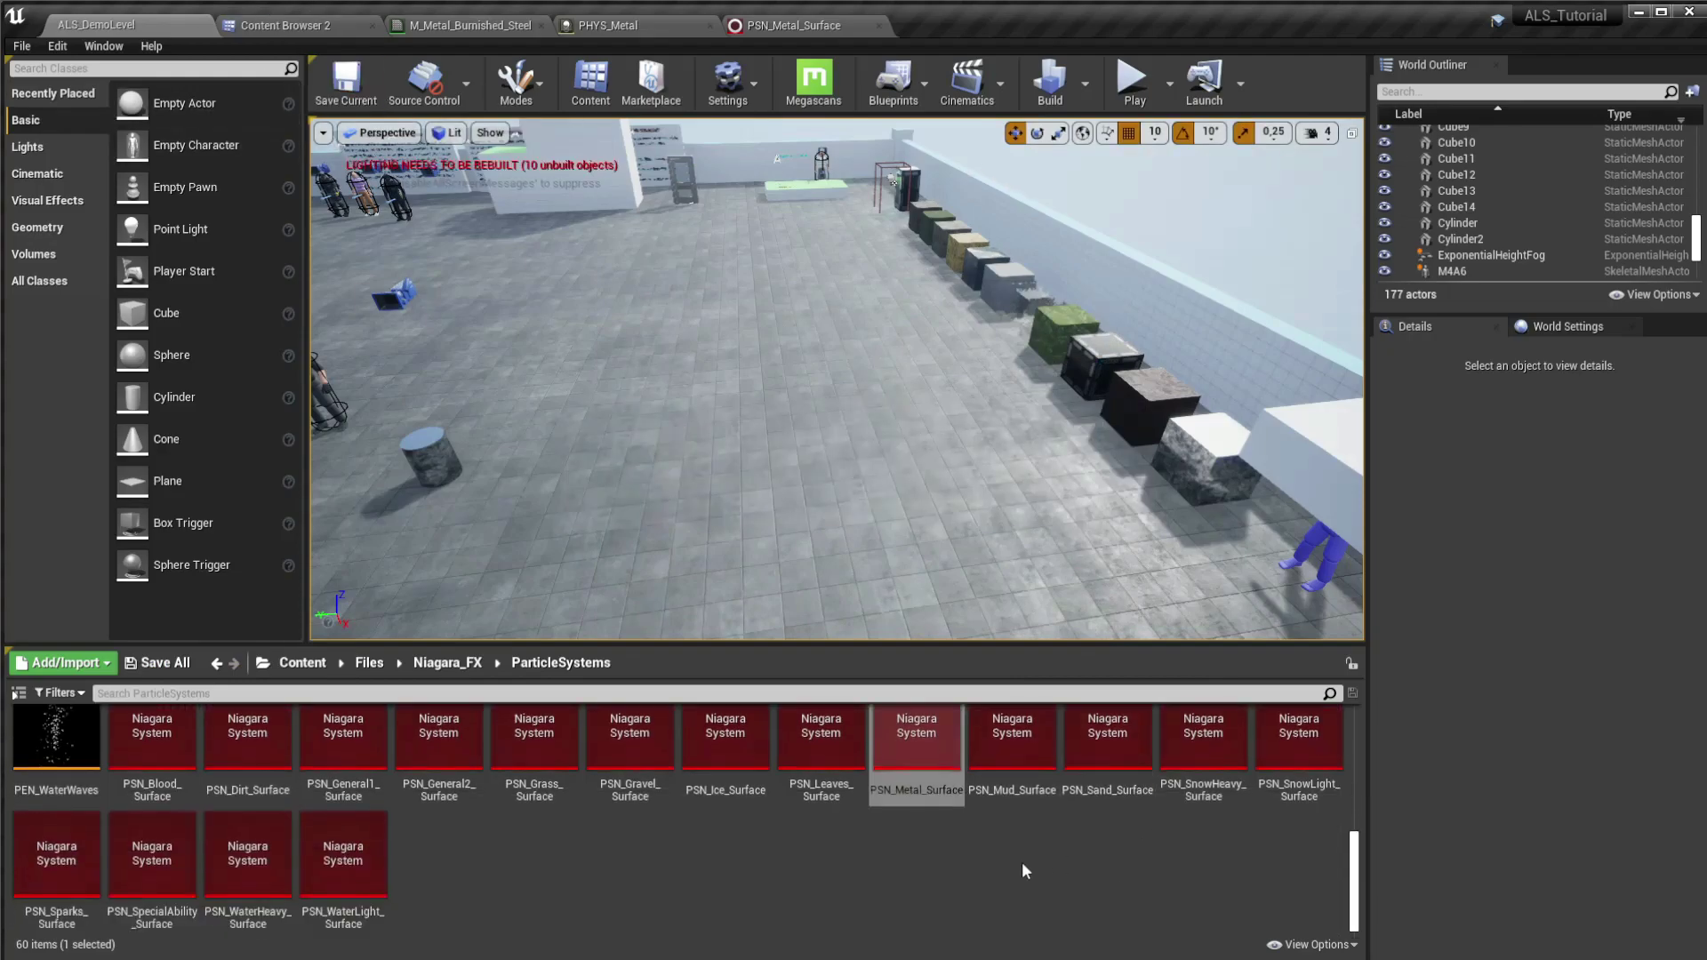
pyautogui.click(303, 662)
pyautogui.click(276, 25)
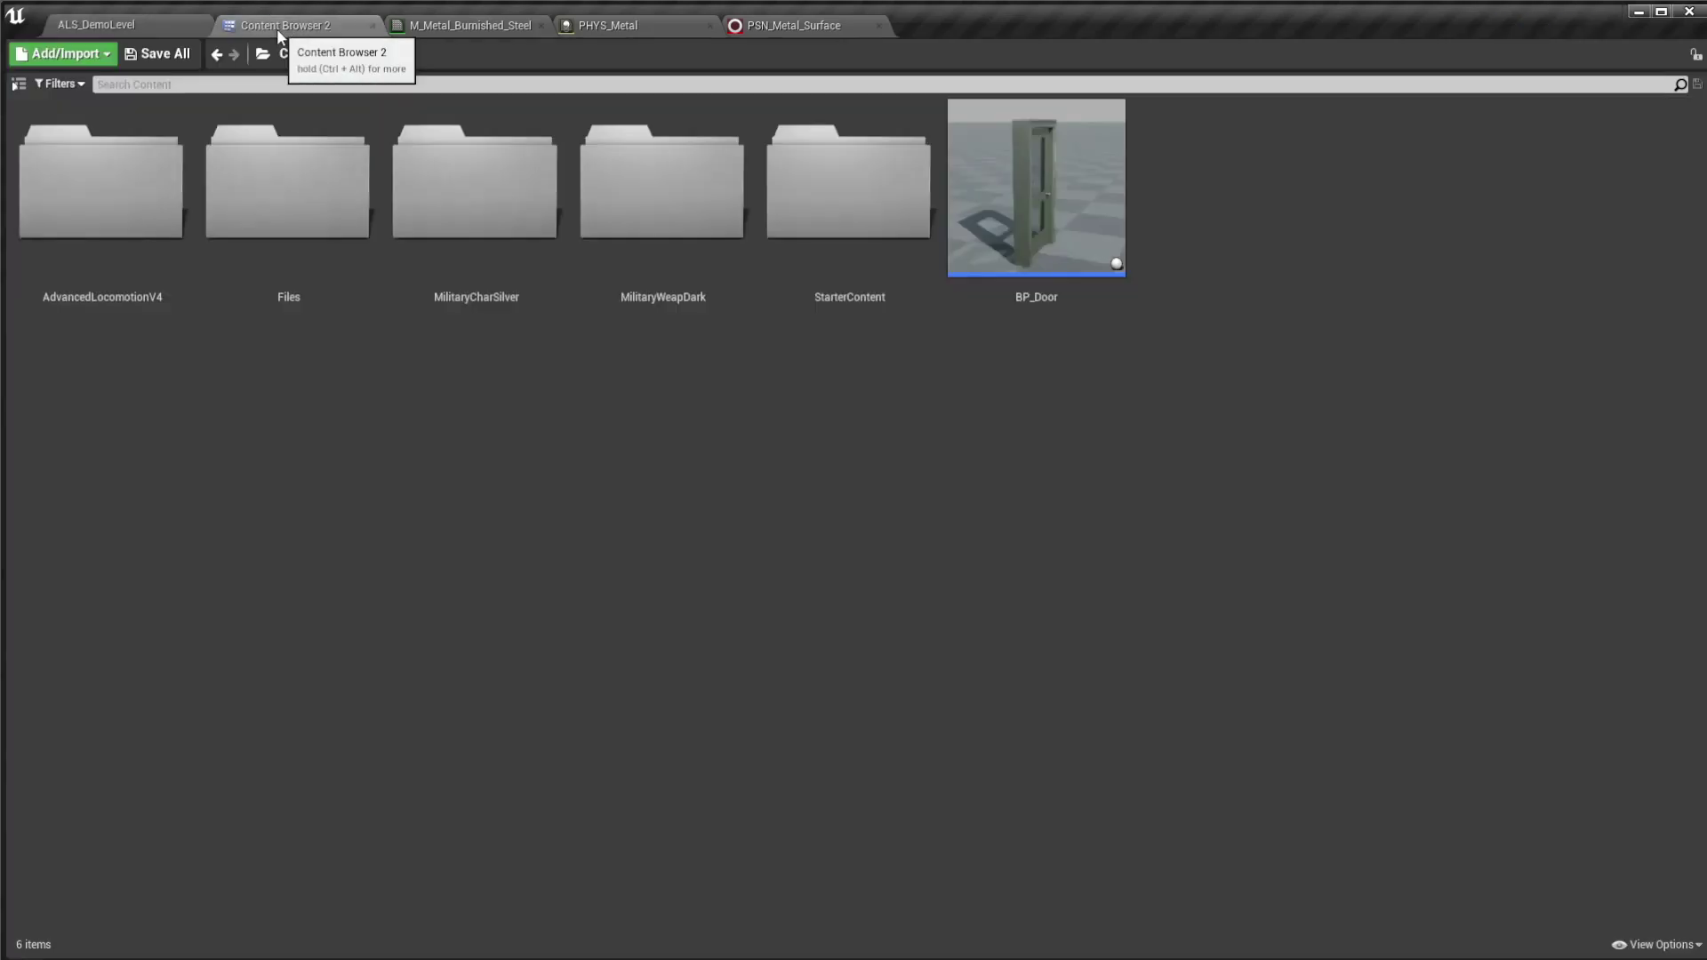
pyautogui.click(98, 25)
pyautogui.click(55, 46)
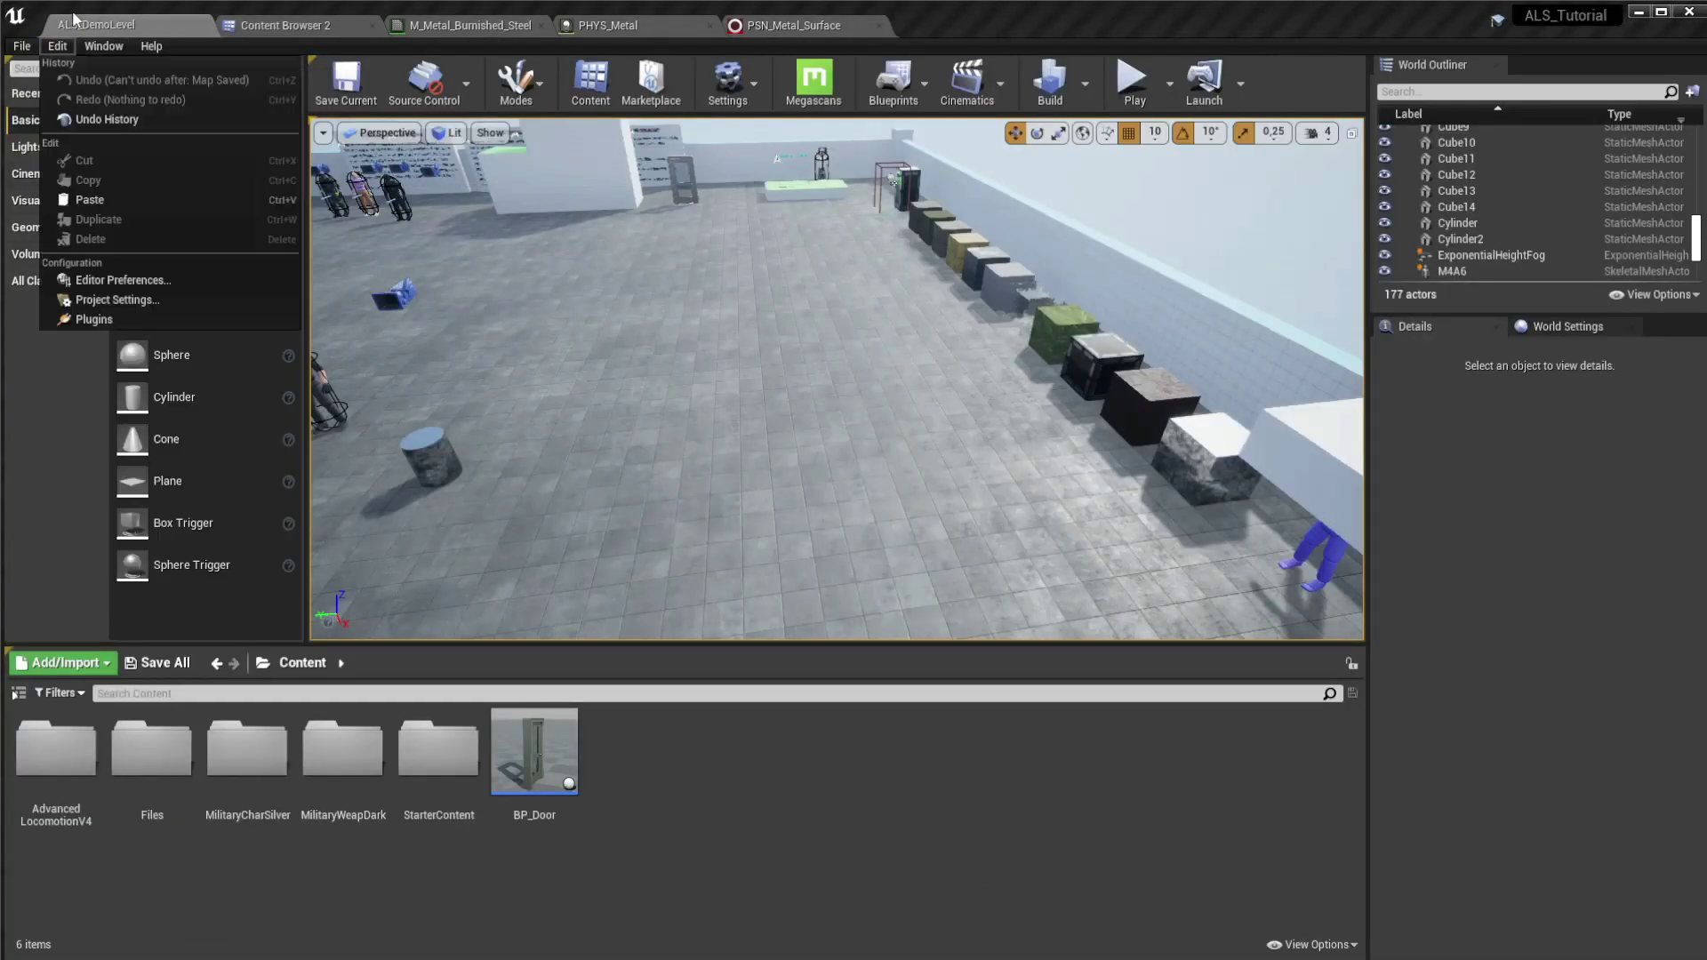
# Step: In Project Settings > Physics, name SurfaceType12 'Metal', then close Project Settings
pyautogui.click(81, 298)
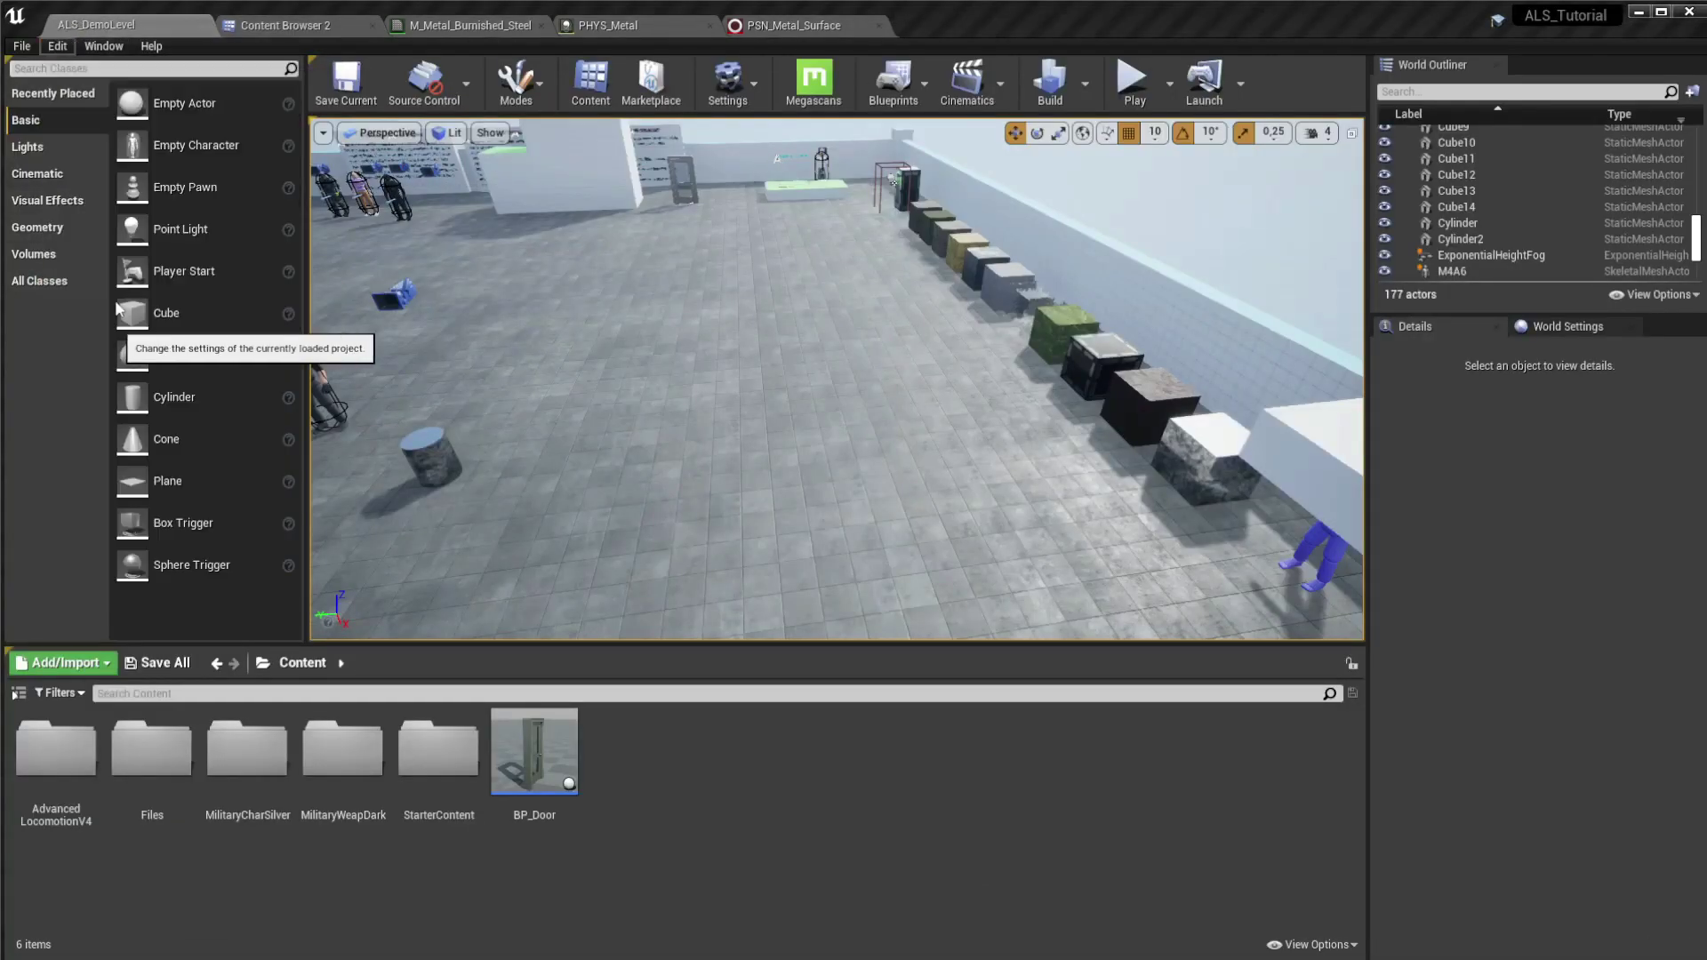
pyautogui.scroll(-5, 98, 346)
pyautogui.scroll(-2, 66, 408)
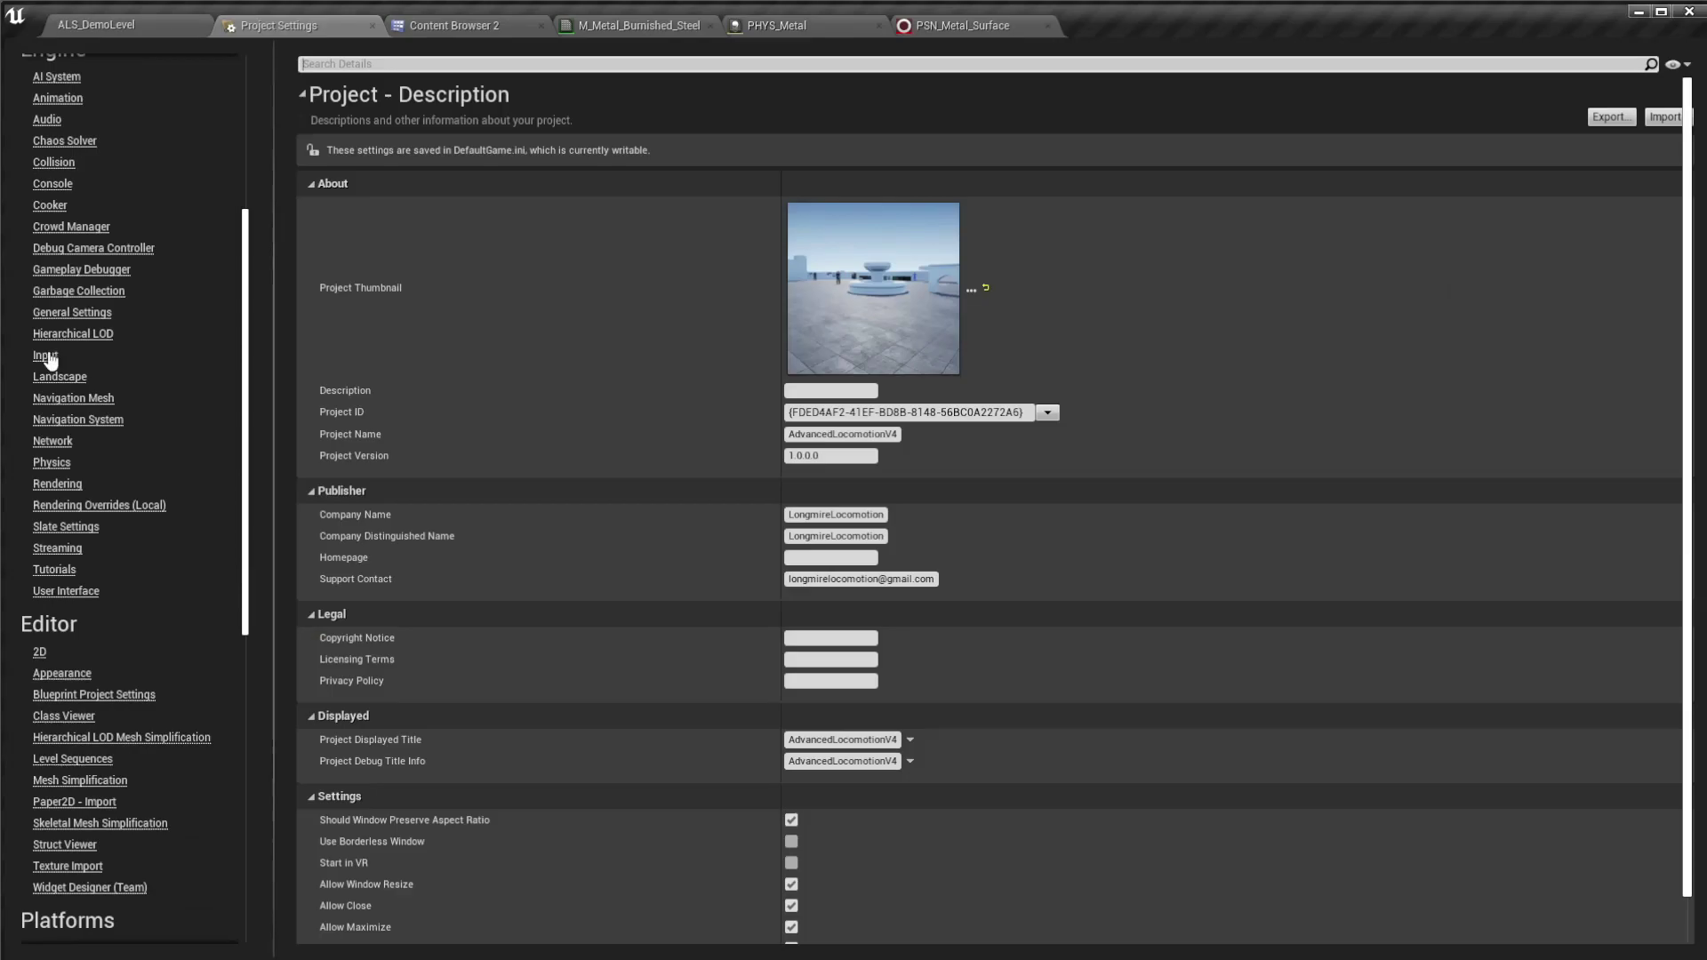
pyautogui.click(52, 463)
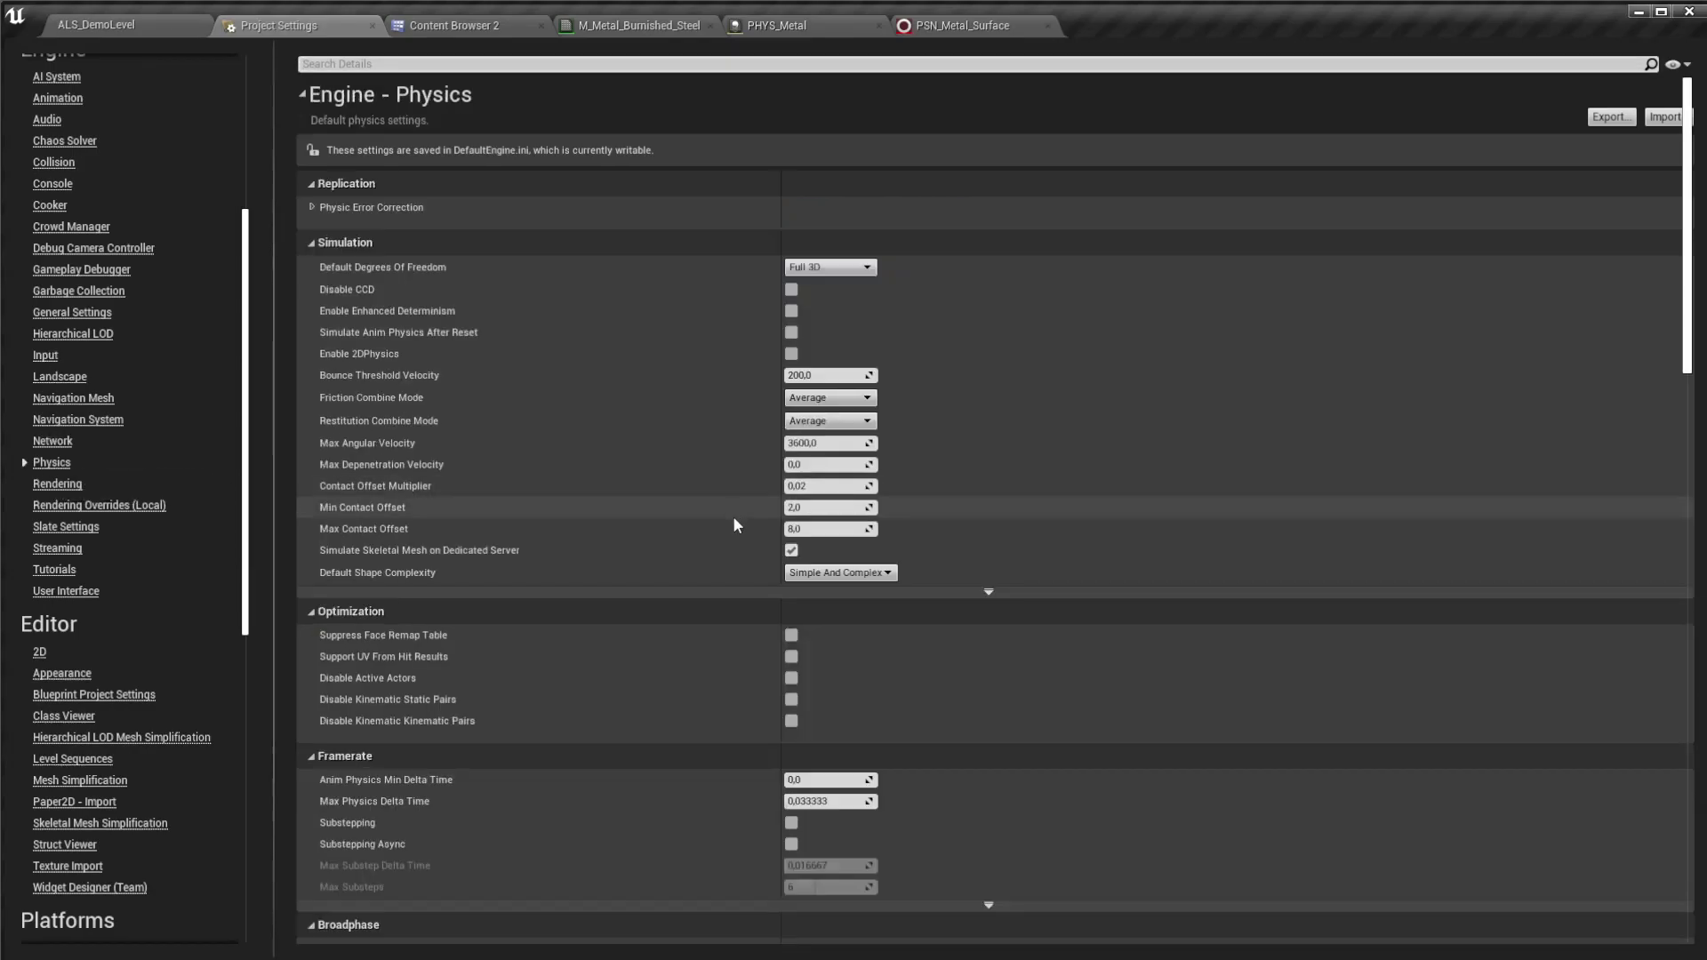
pyautogui.scroll(-5, 800, 533)
pyautogui.scroll(-5, 829, 550)
pyautogui.scroll(-1, 712, 525)
pyautogui.scroll(-3, 668, 515)
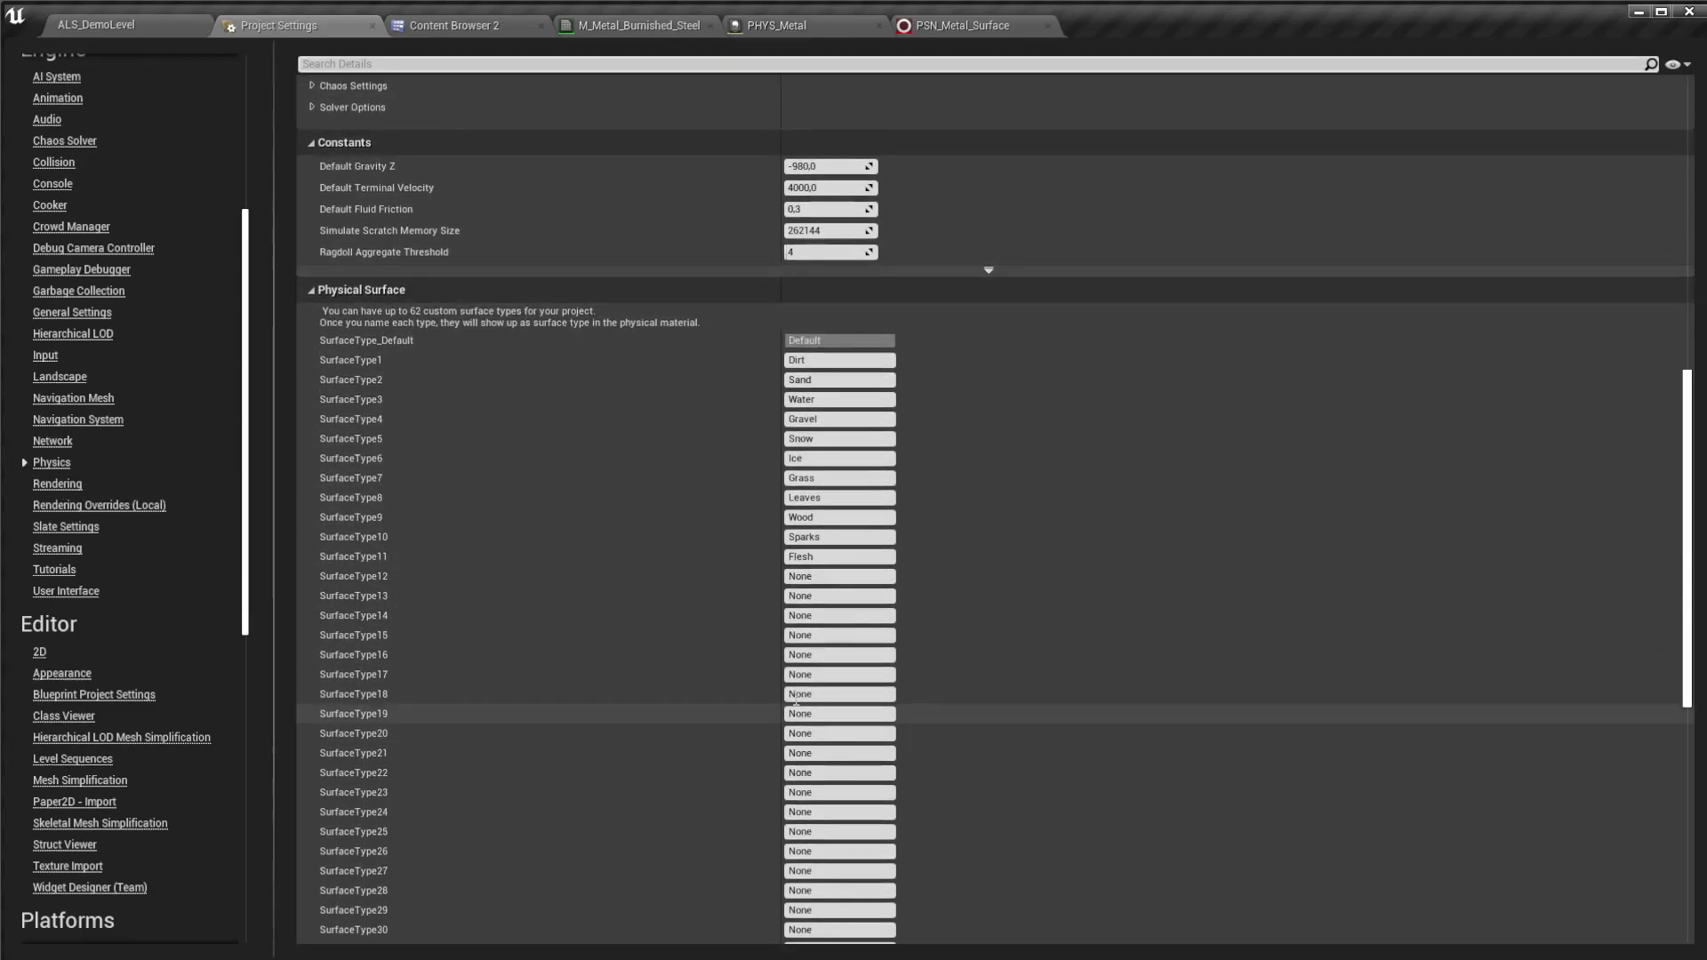
pyautogui.click(838, 578)
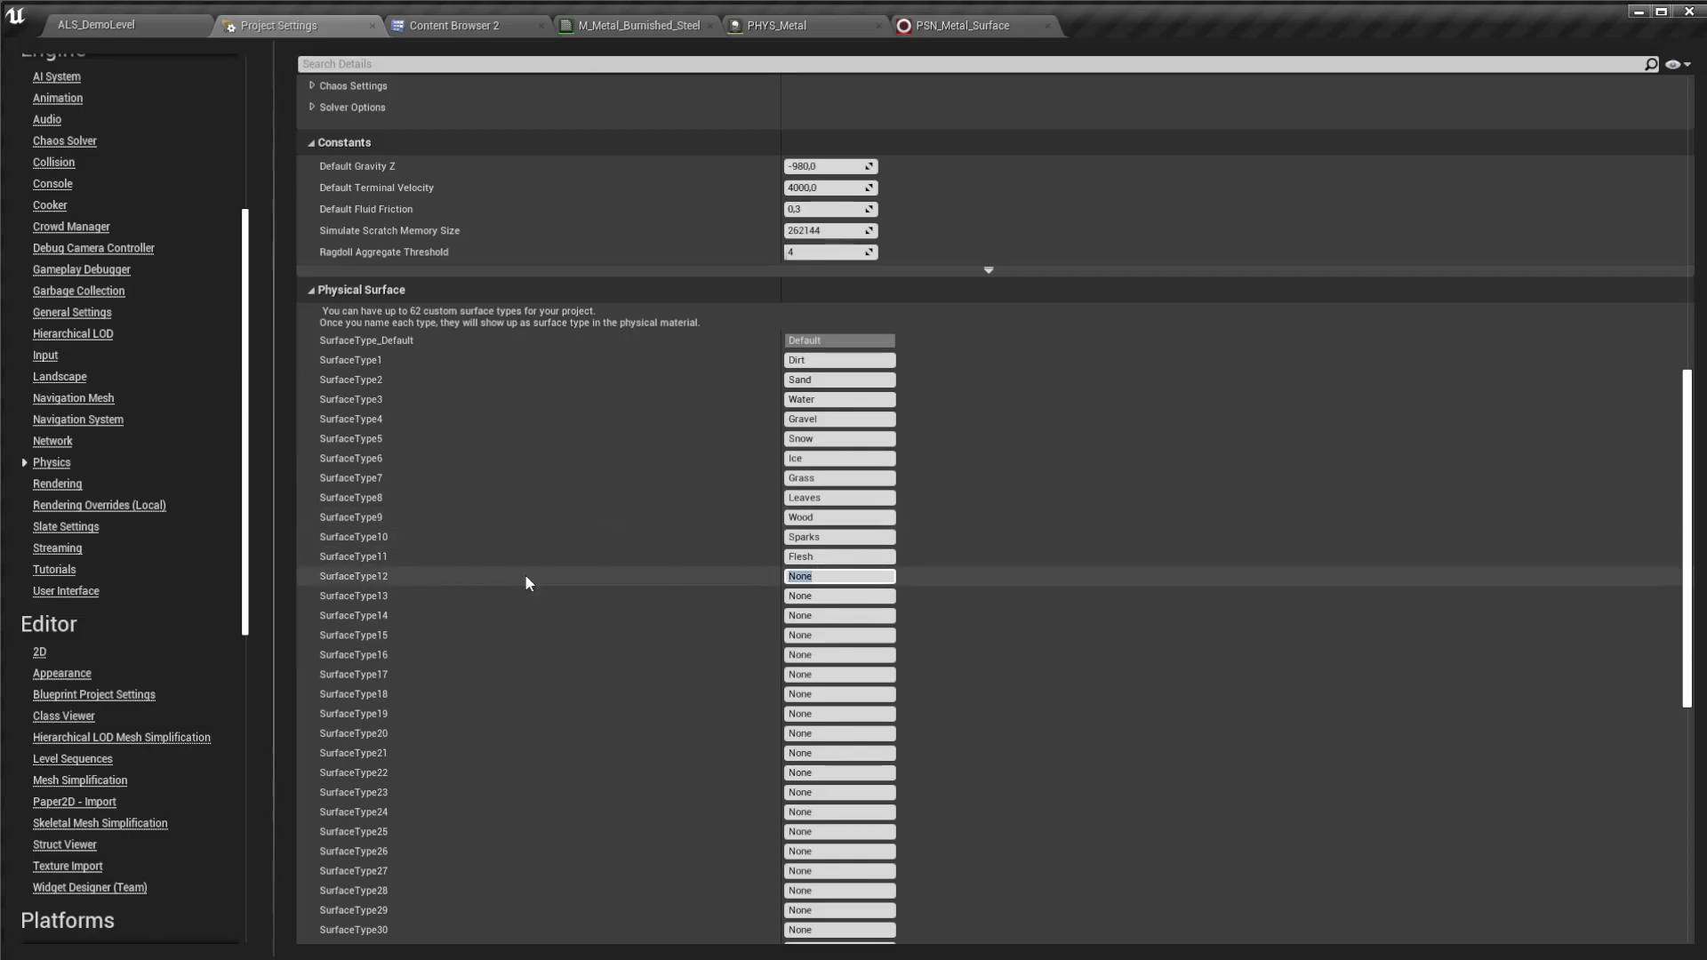
pyautogui.write('Metal')
pyautogui.press('Return')
pyautogui.click(371, 25)
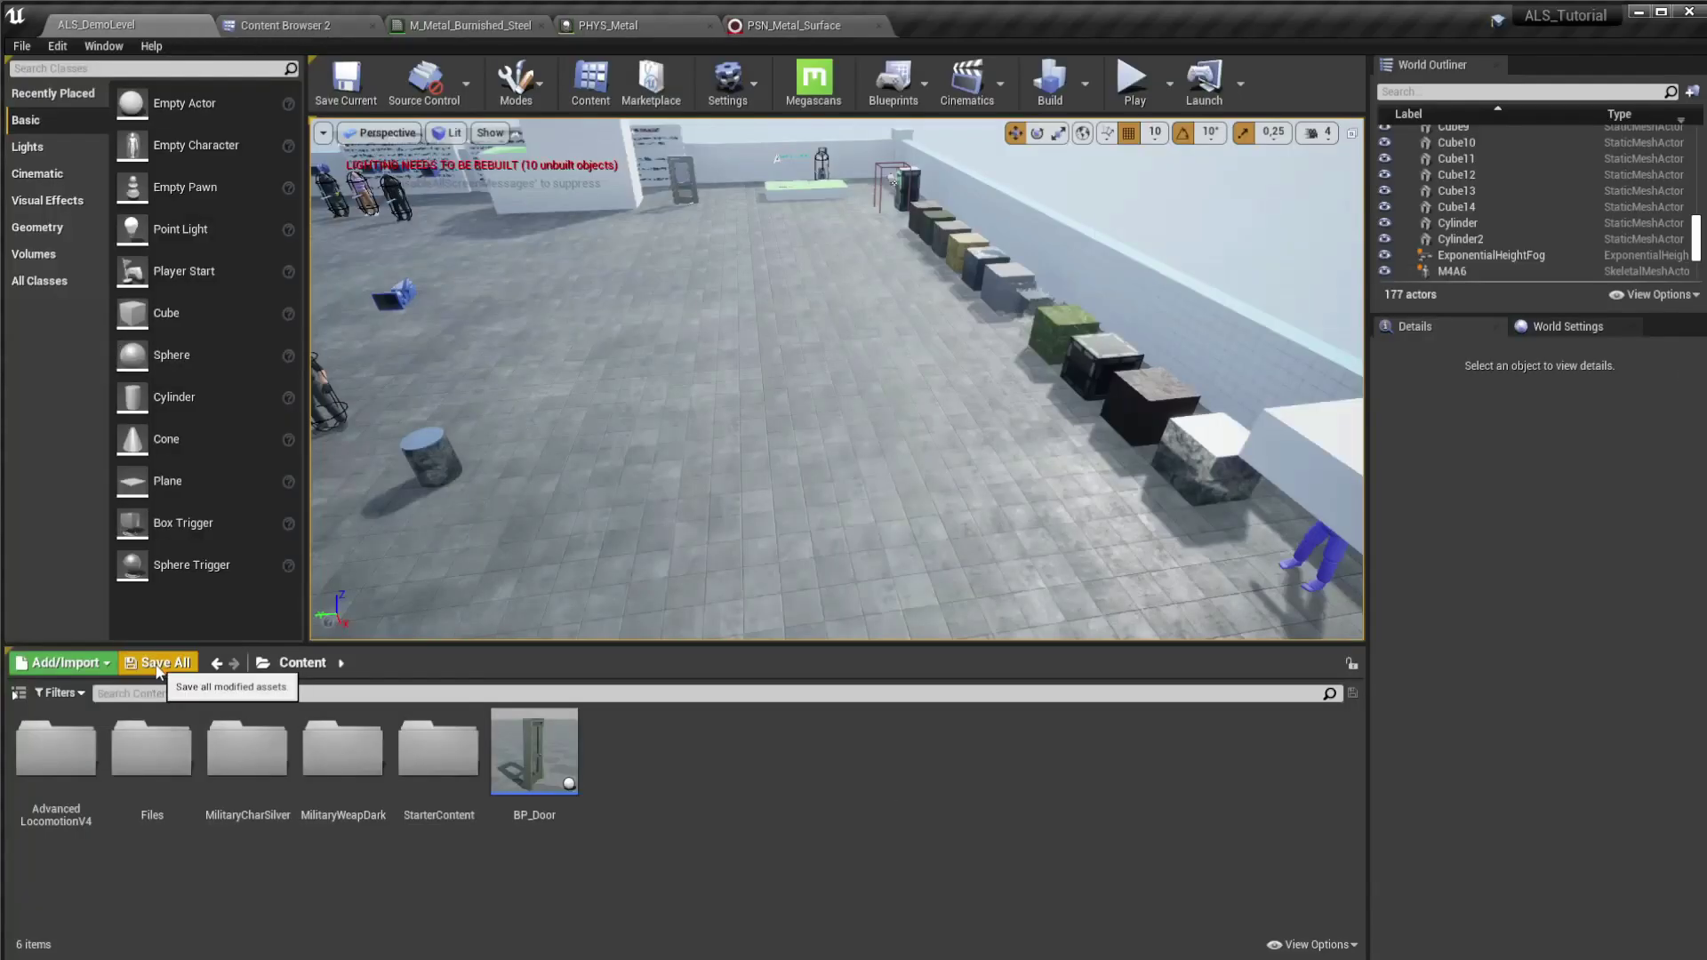
# Step: On the PHYS_Metal tab, choose Metal in the Surface Type dropdown, then close the tab
pyautogui.click(665, 30)
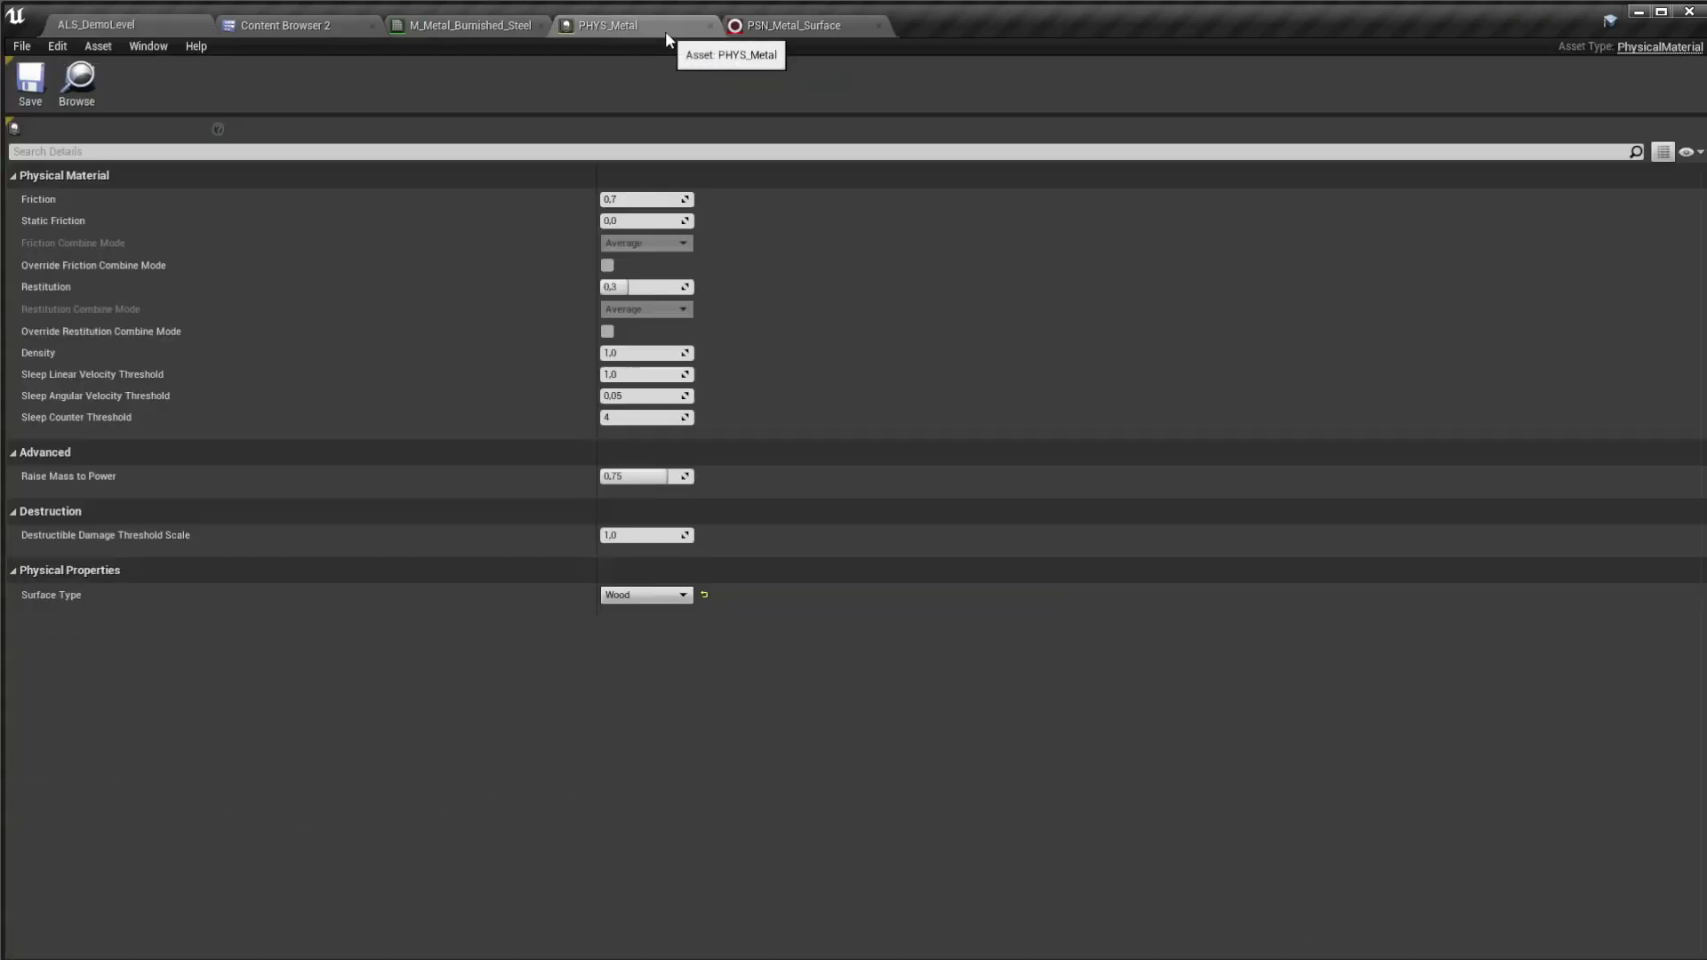
pyautogui.click(661, 596)
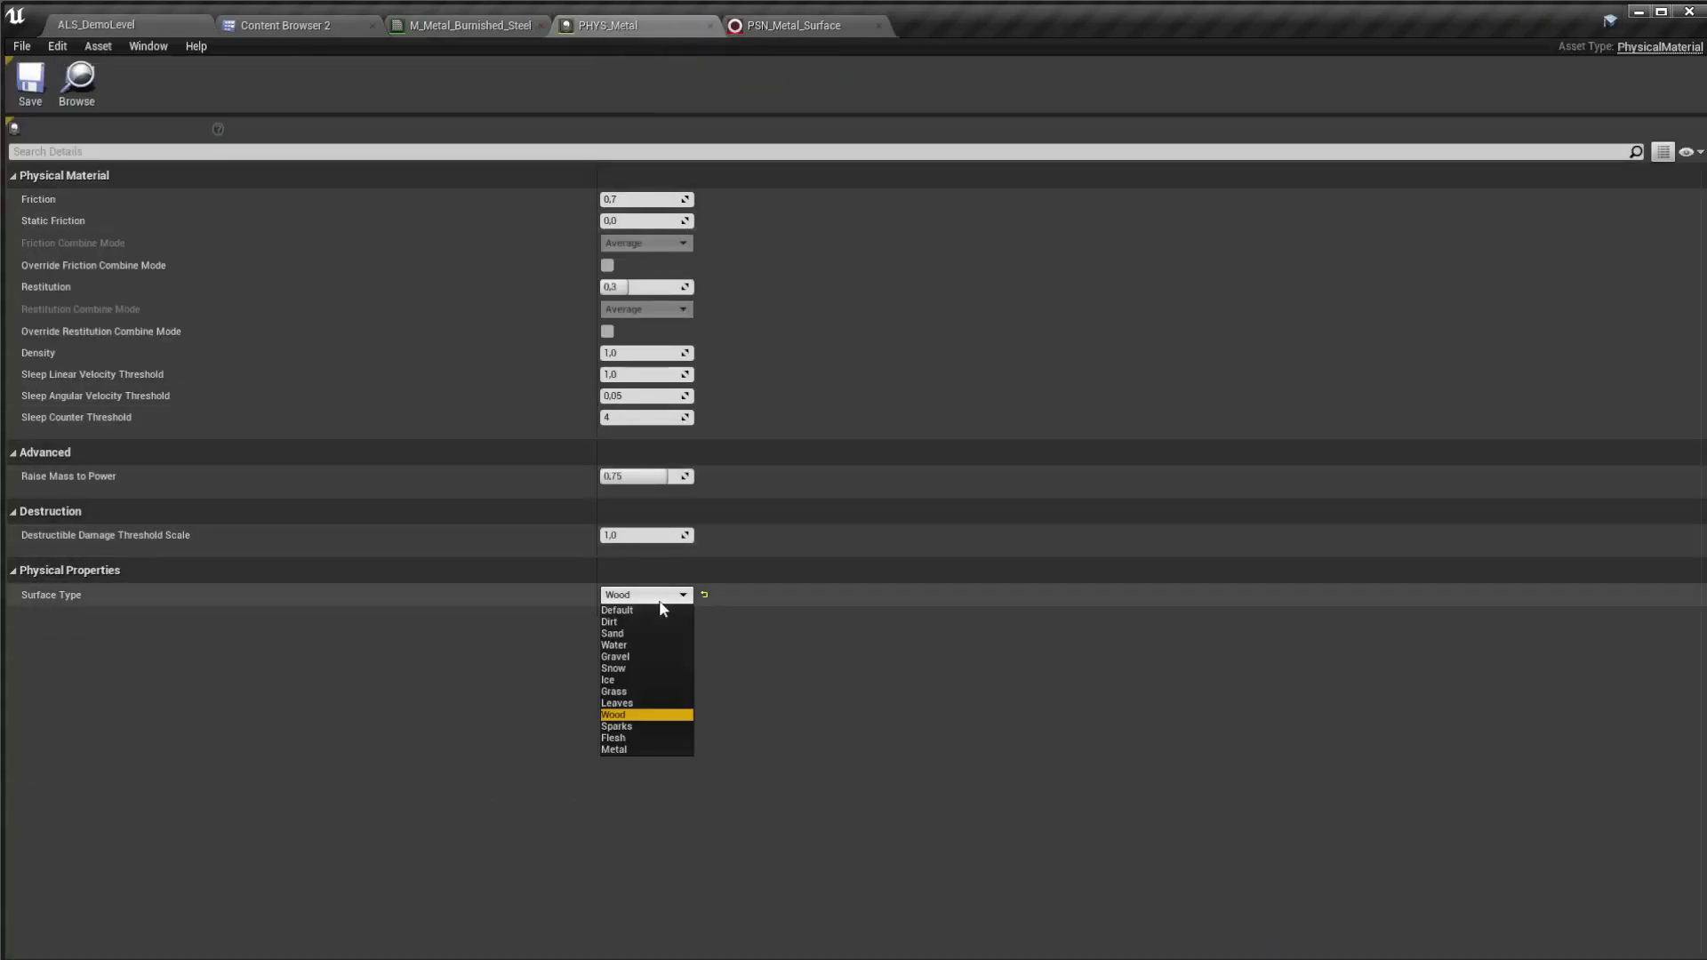
pyautogui.click(632, 751)
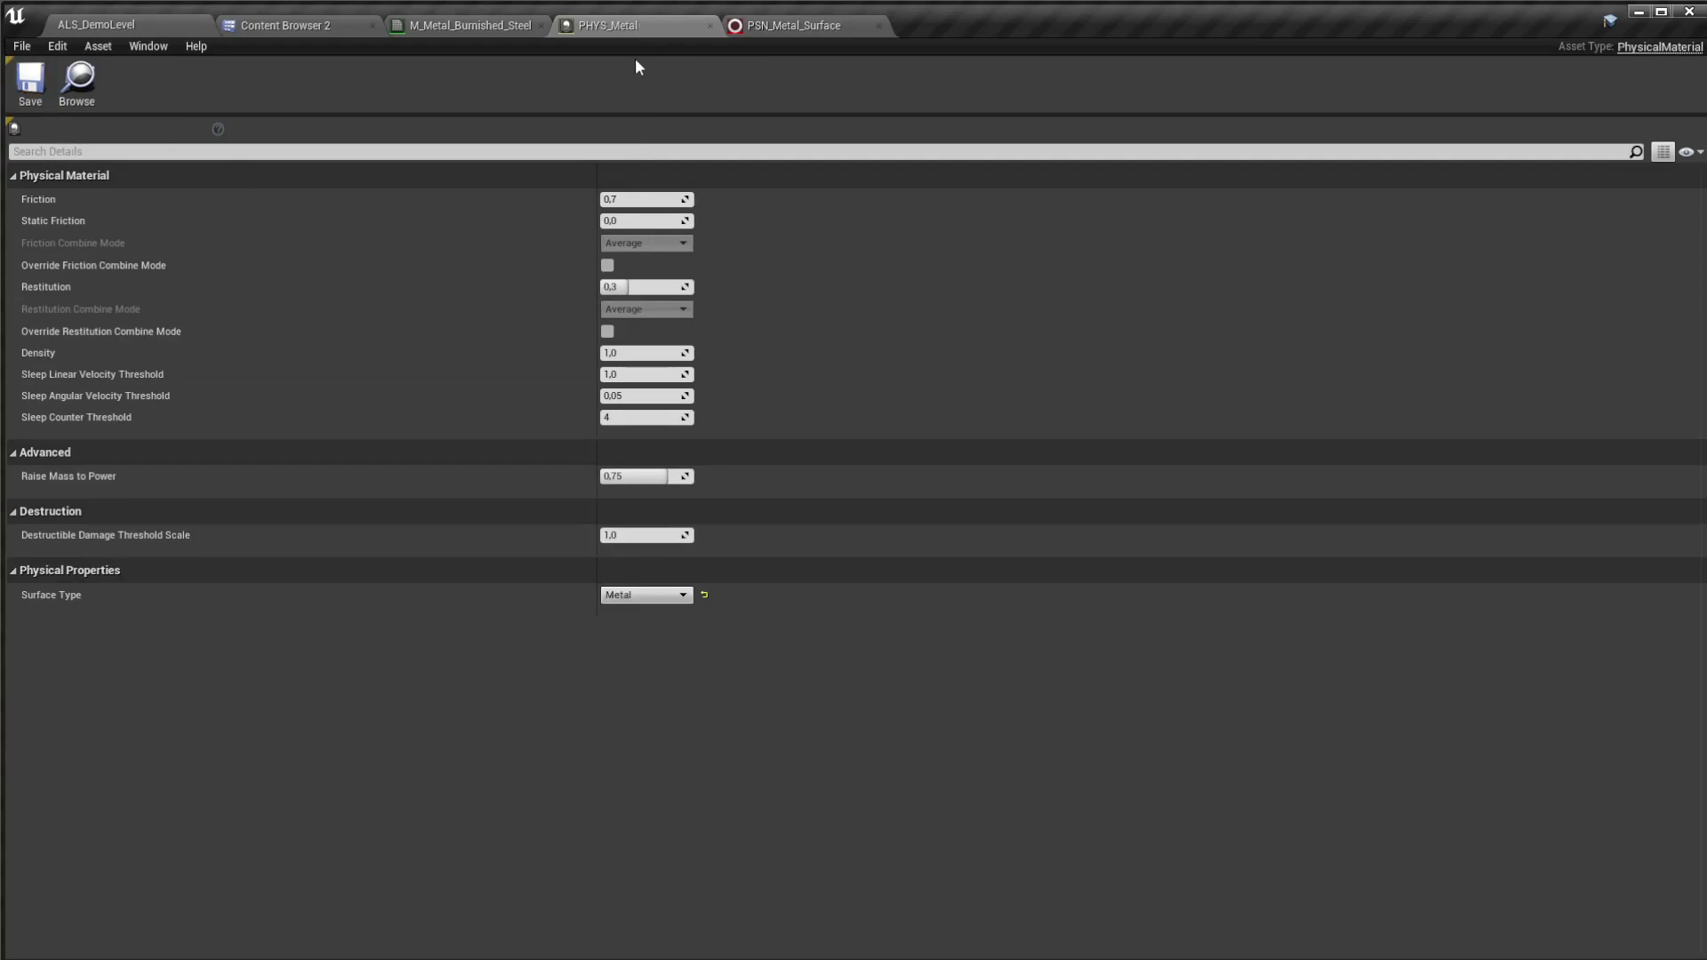
pyautogui.click(709, 26)
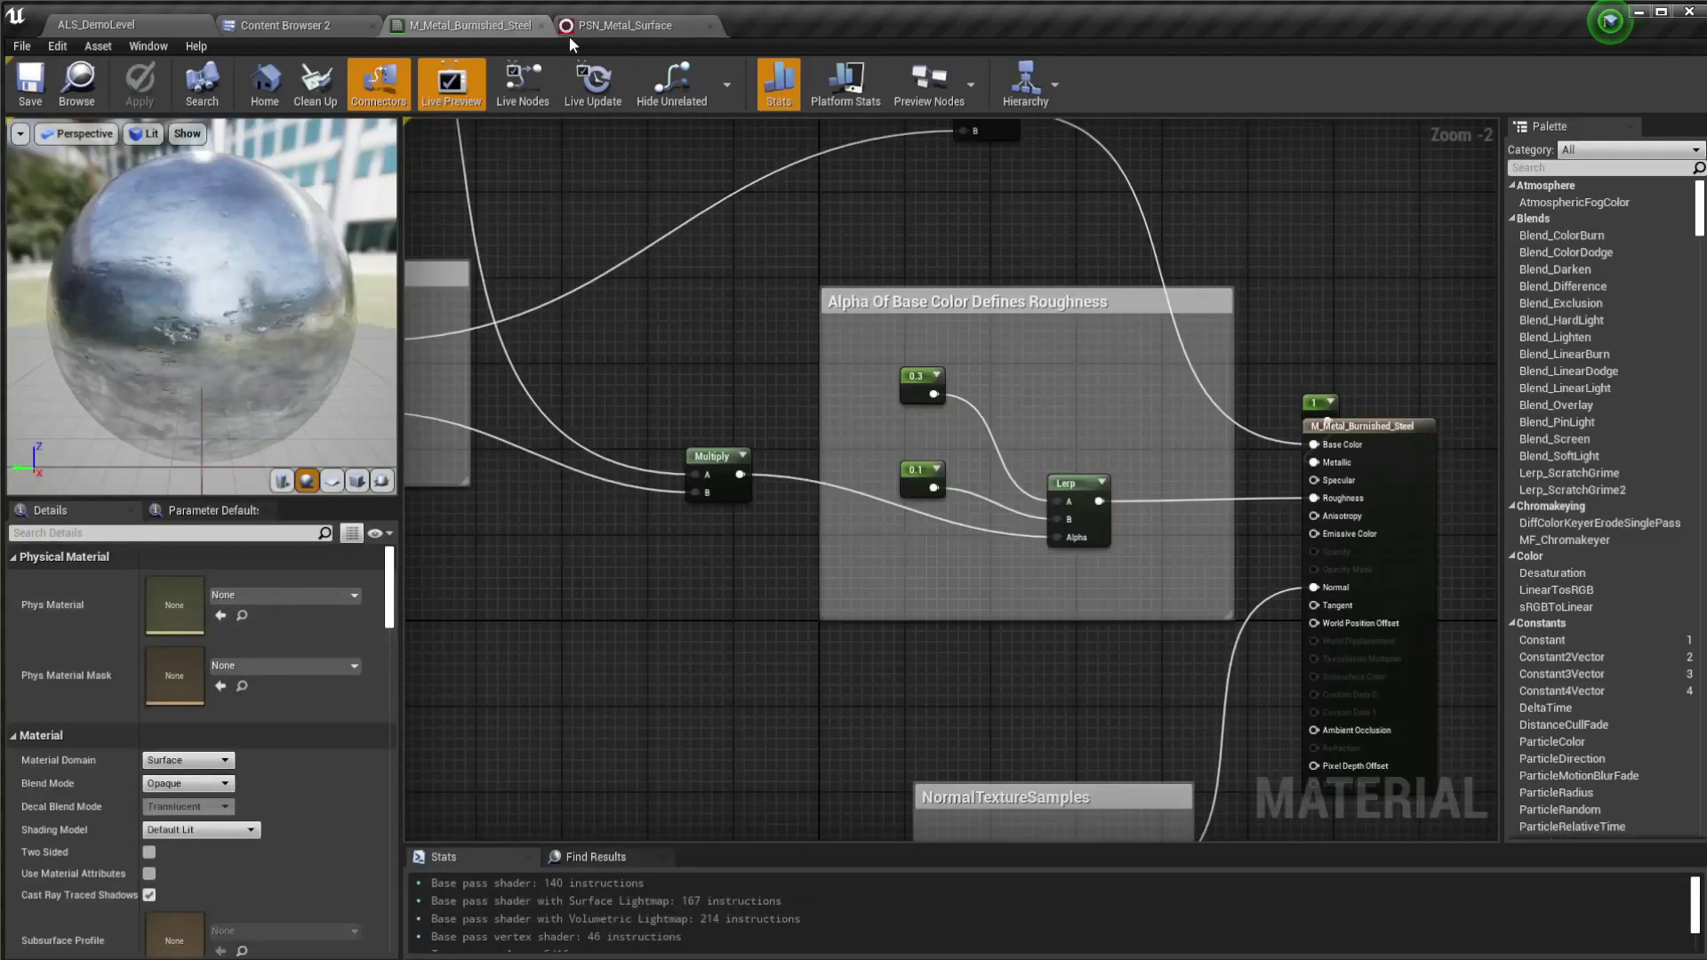
# Step: Pick PHYS_Metal as M_Metal_Burnished_Steel's Phys Material, save it, and browse to it in the Content Browser
pyautogui.click(307, 595)
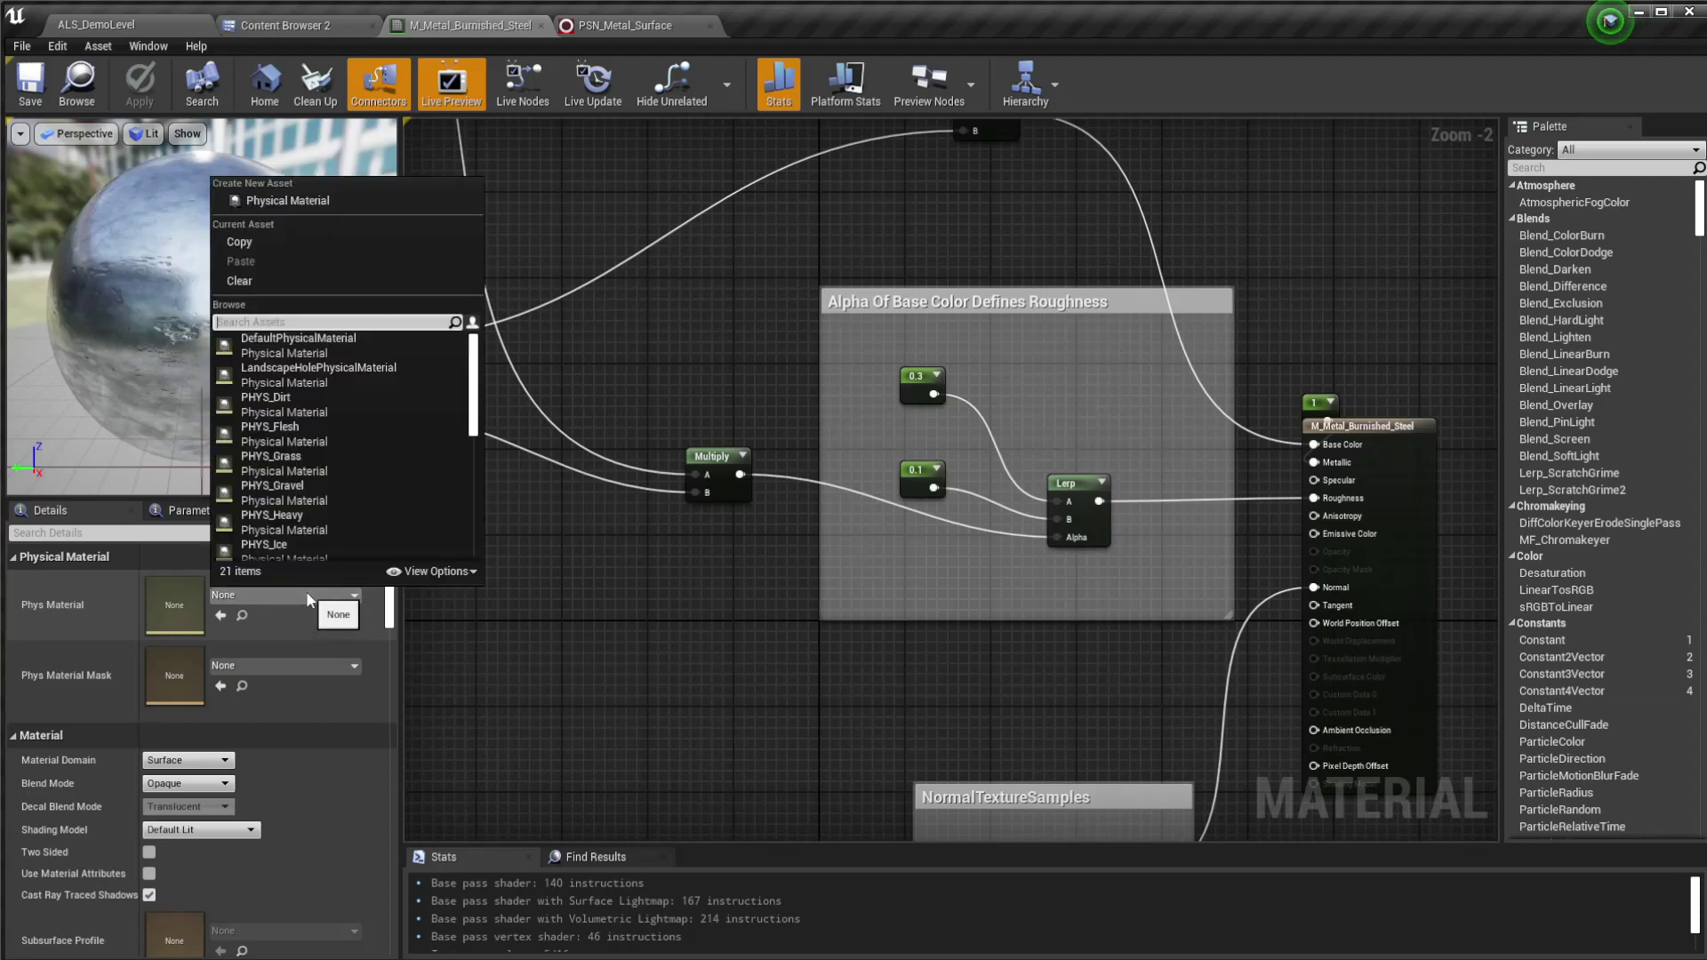
pyautogui.write('phys meta')
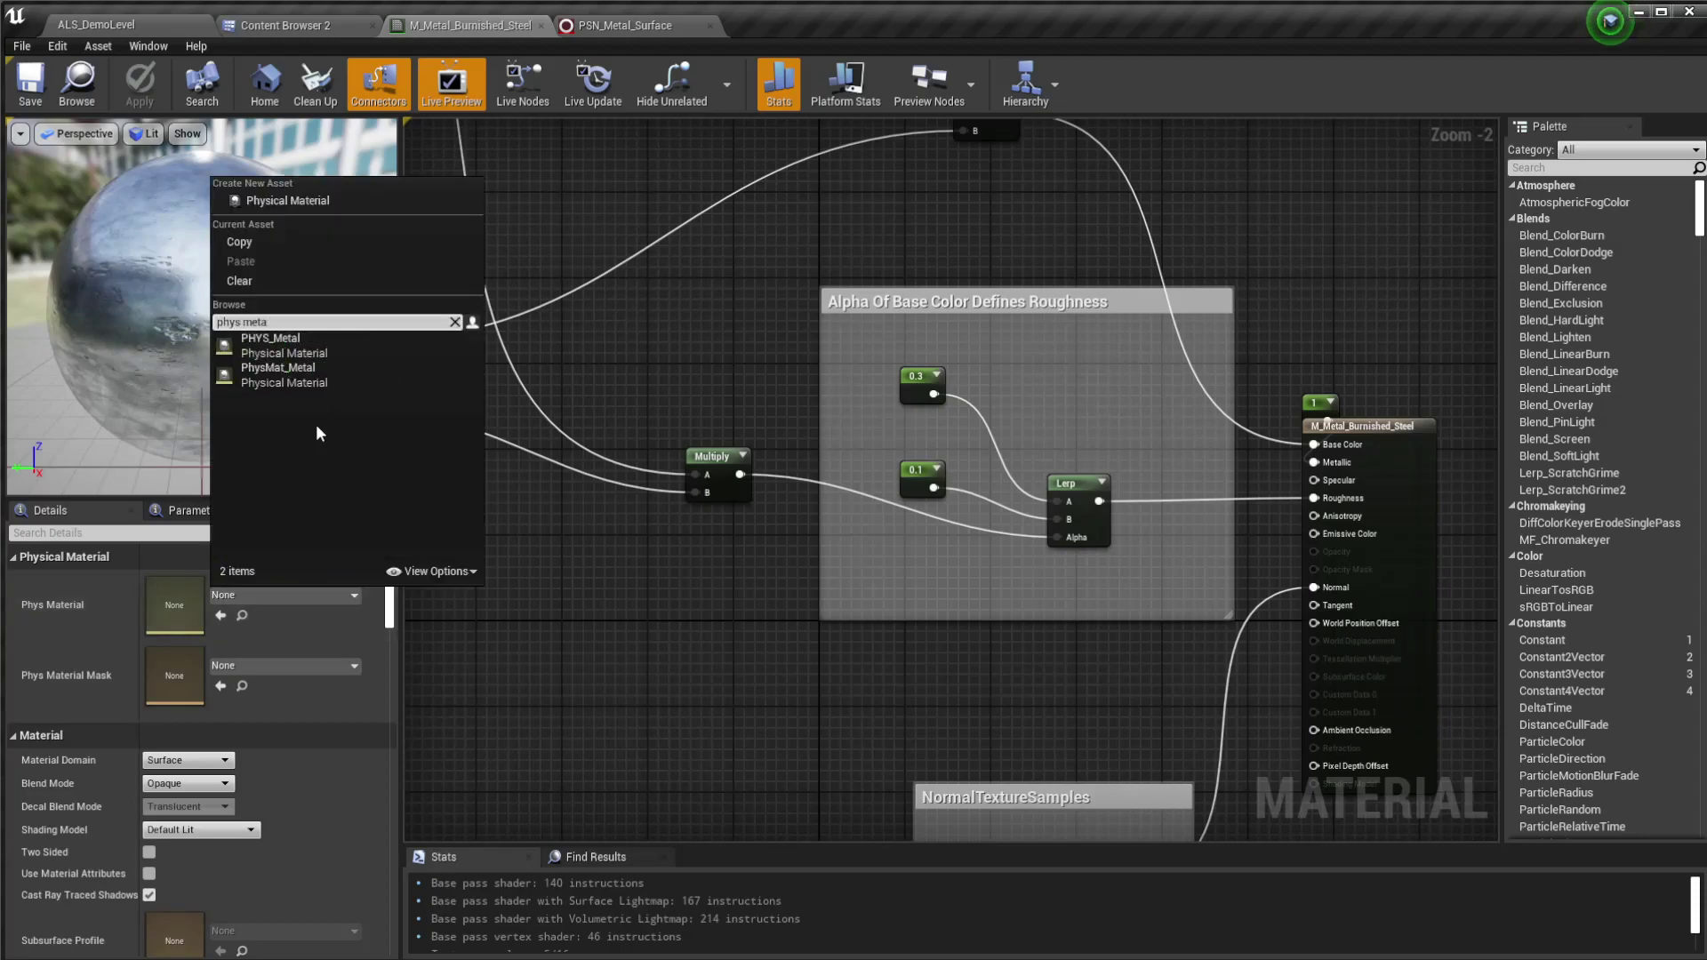
pyautogui.click(268, 347)
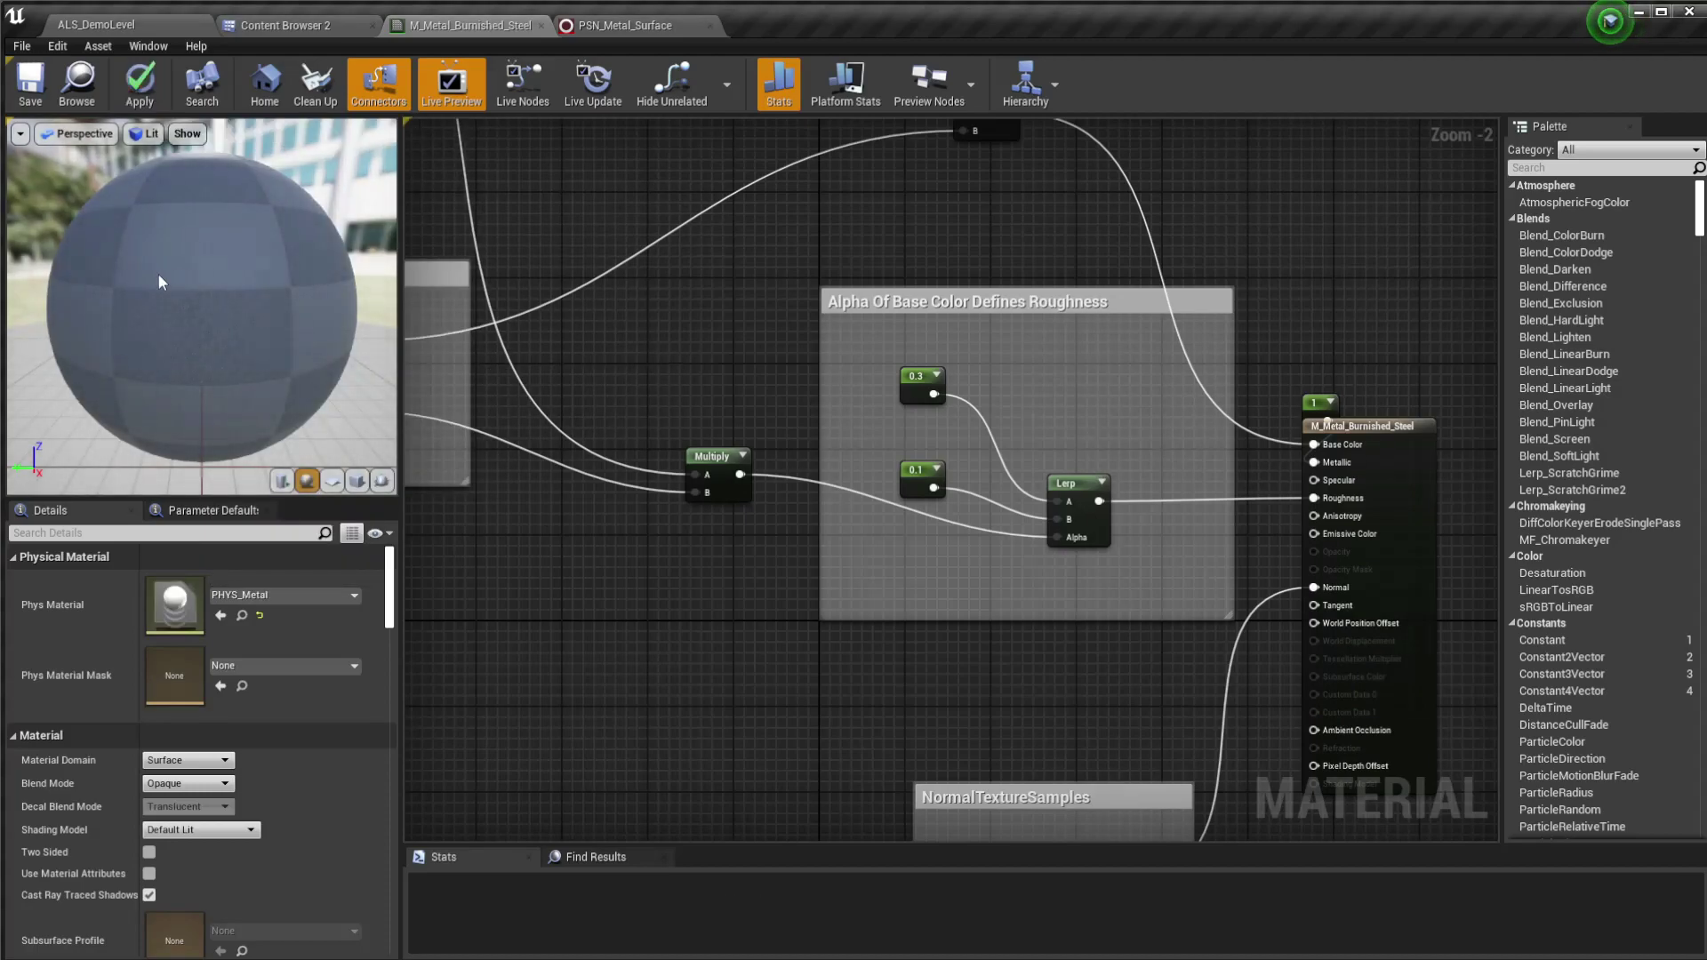
pyautogui.click(31, 89)
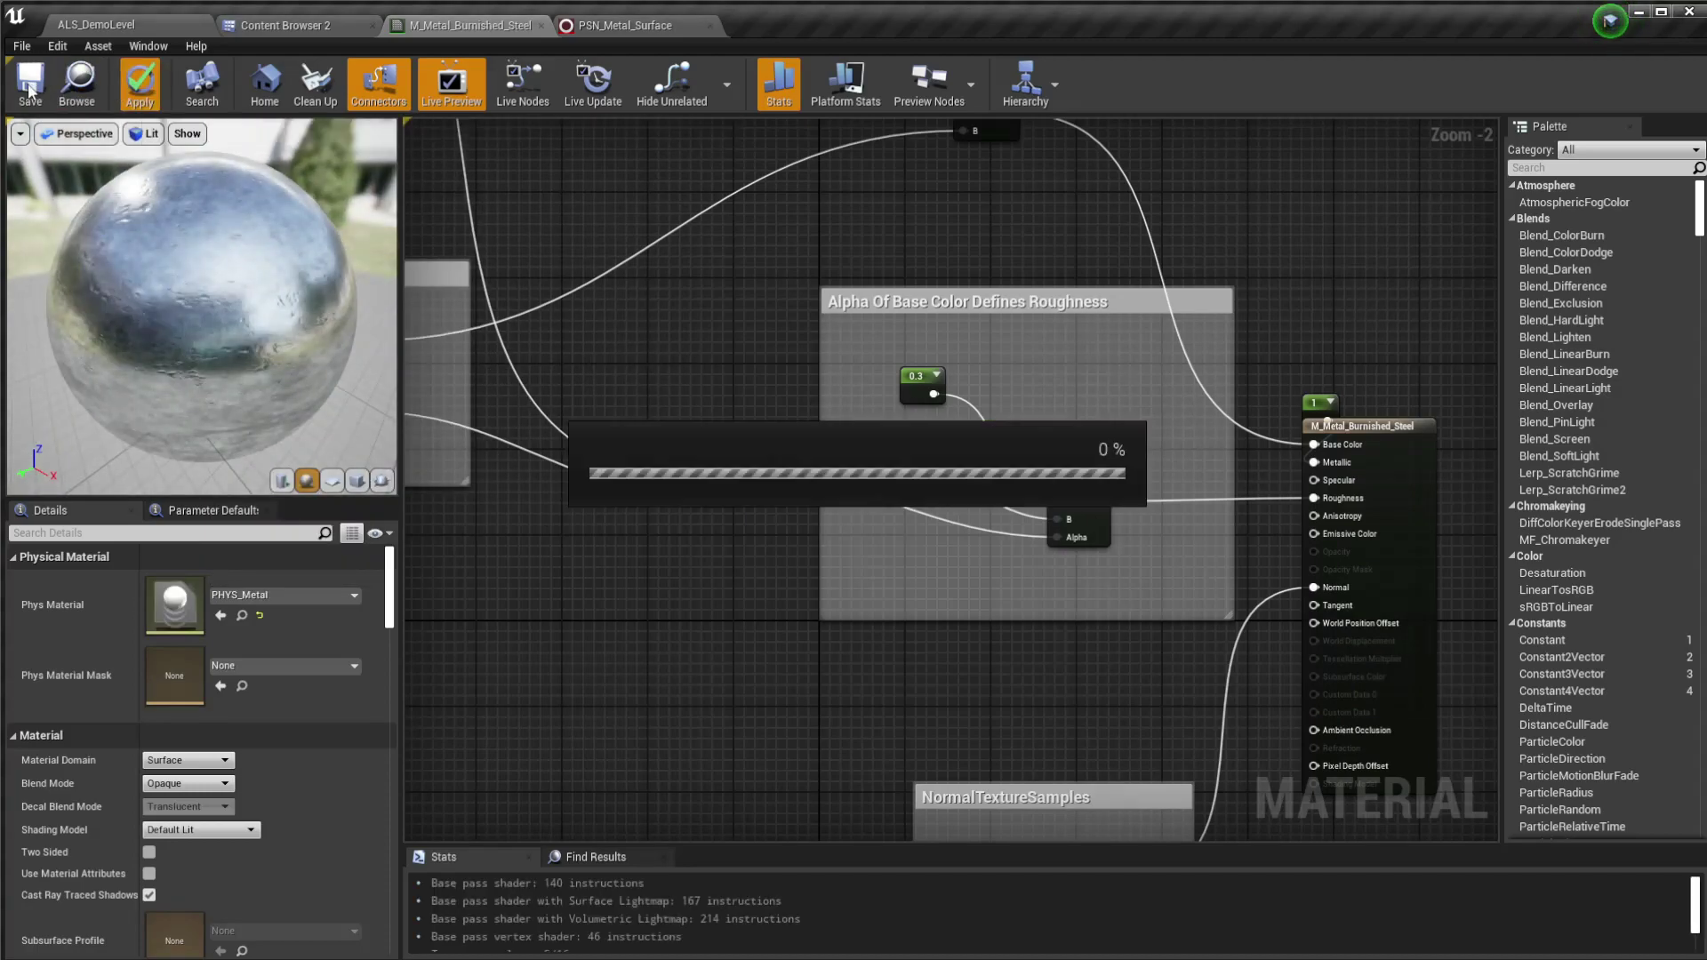
pyautogui.click(89, 93)
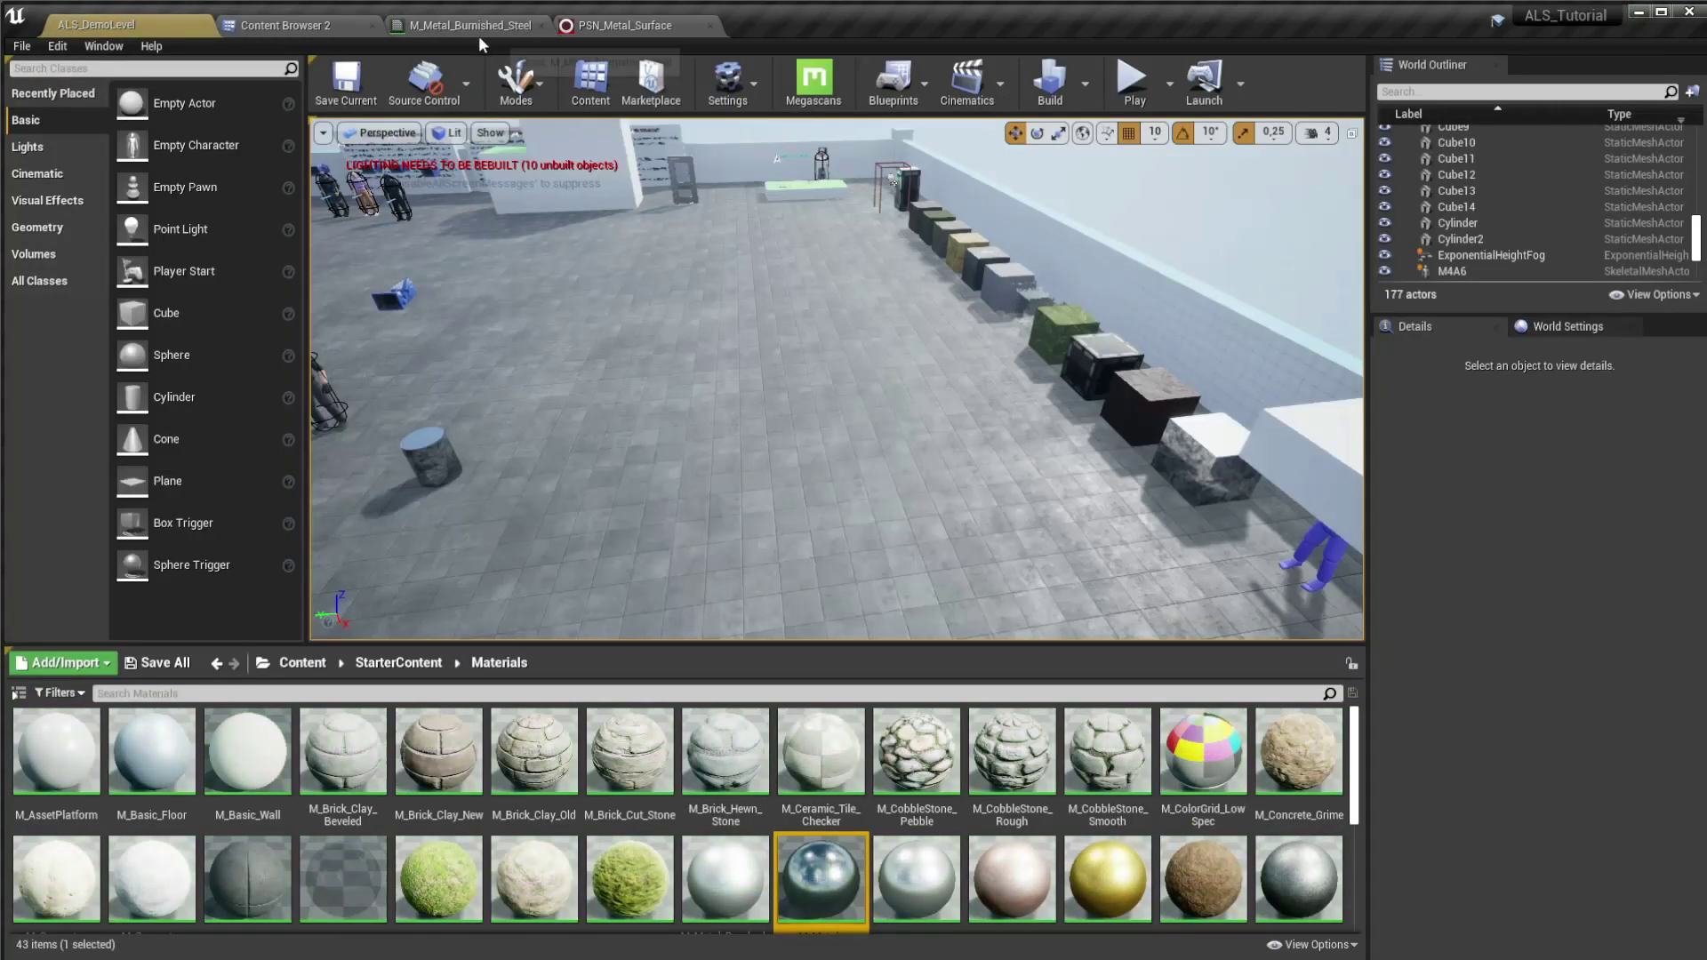
# Step: Close the steel material editor and open ALS_AnimMan_CharacterBP from AdvancedLocomotionV4 > Blueprints > CharacterLogic
pyautogui.click(542, 24)
pyautogui.moveTo(503, 266); pyautogui.dragTo(552, 276, button='right')
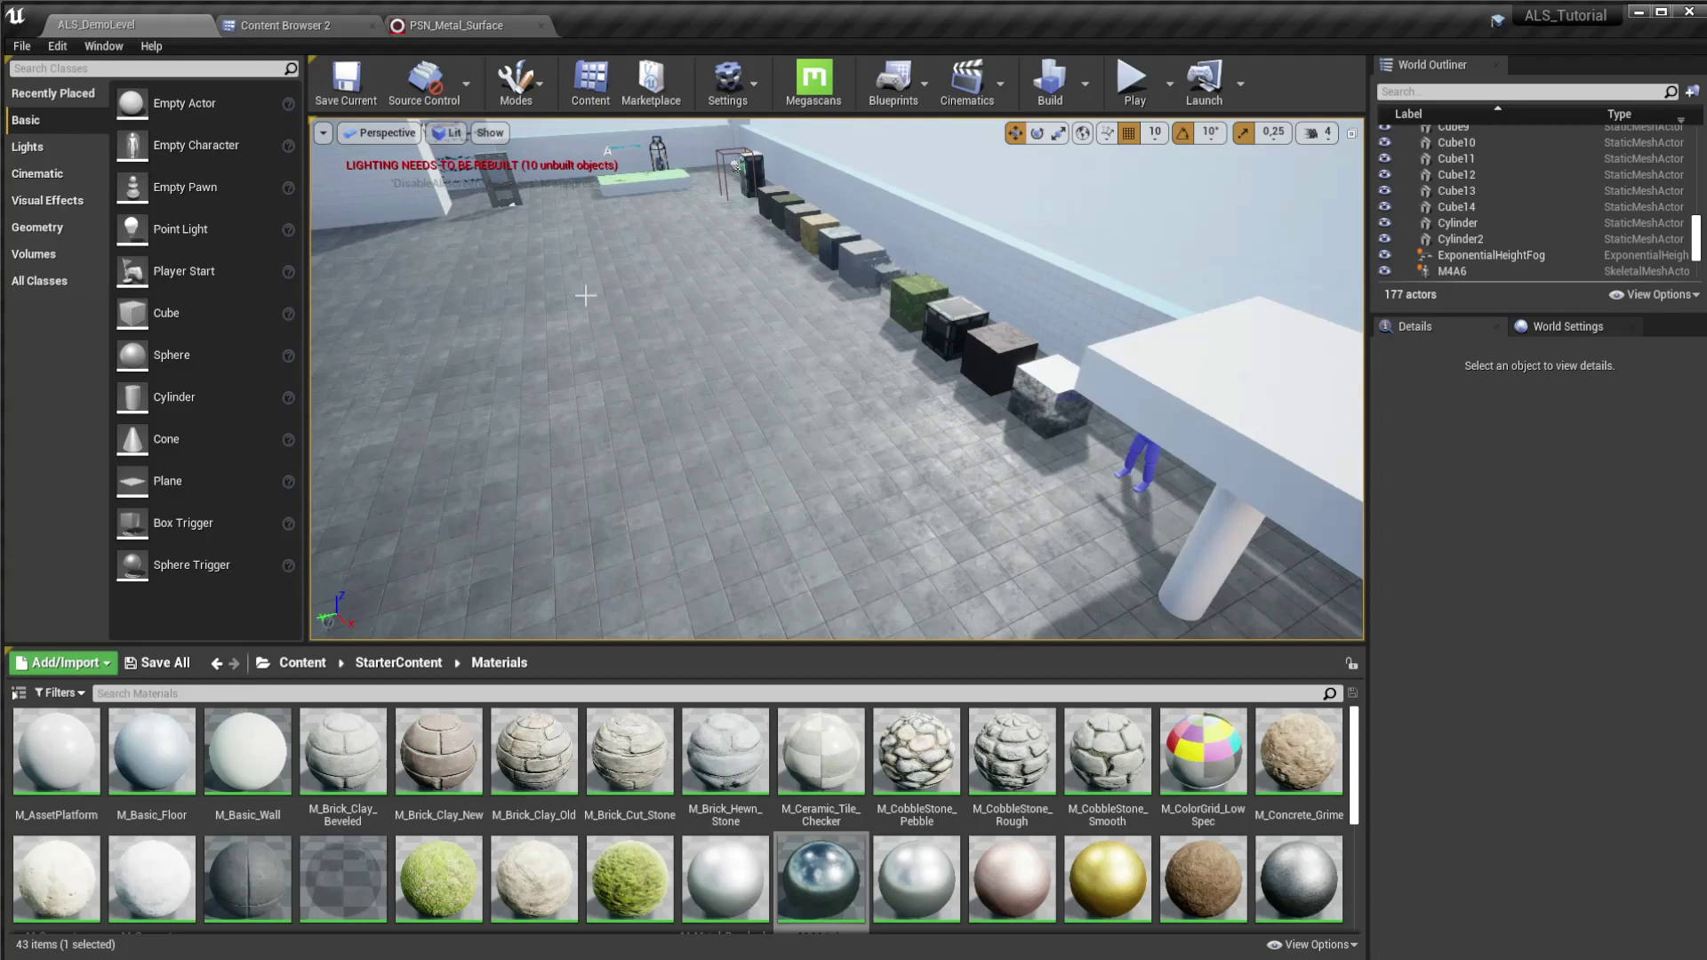
pyautogui.click(403, 668)
pyautogui.click(301, 662)
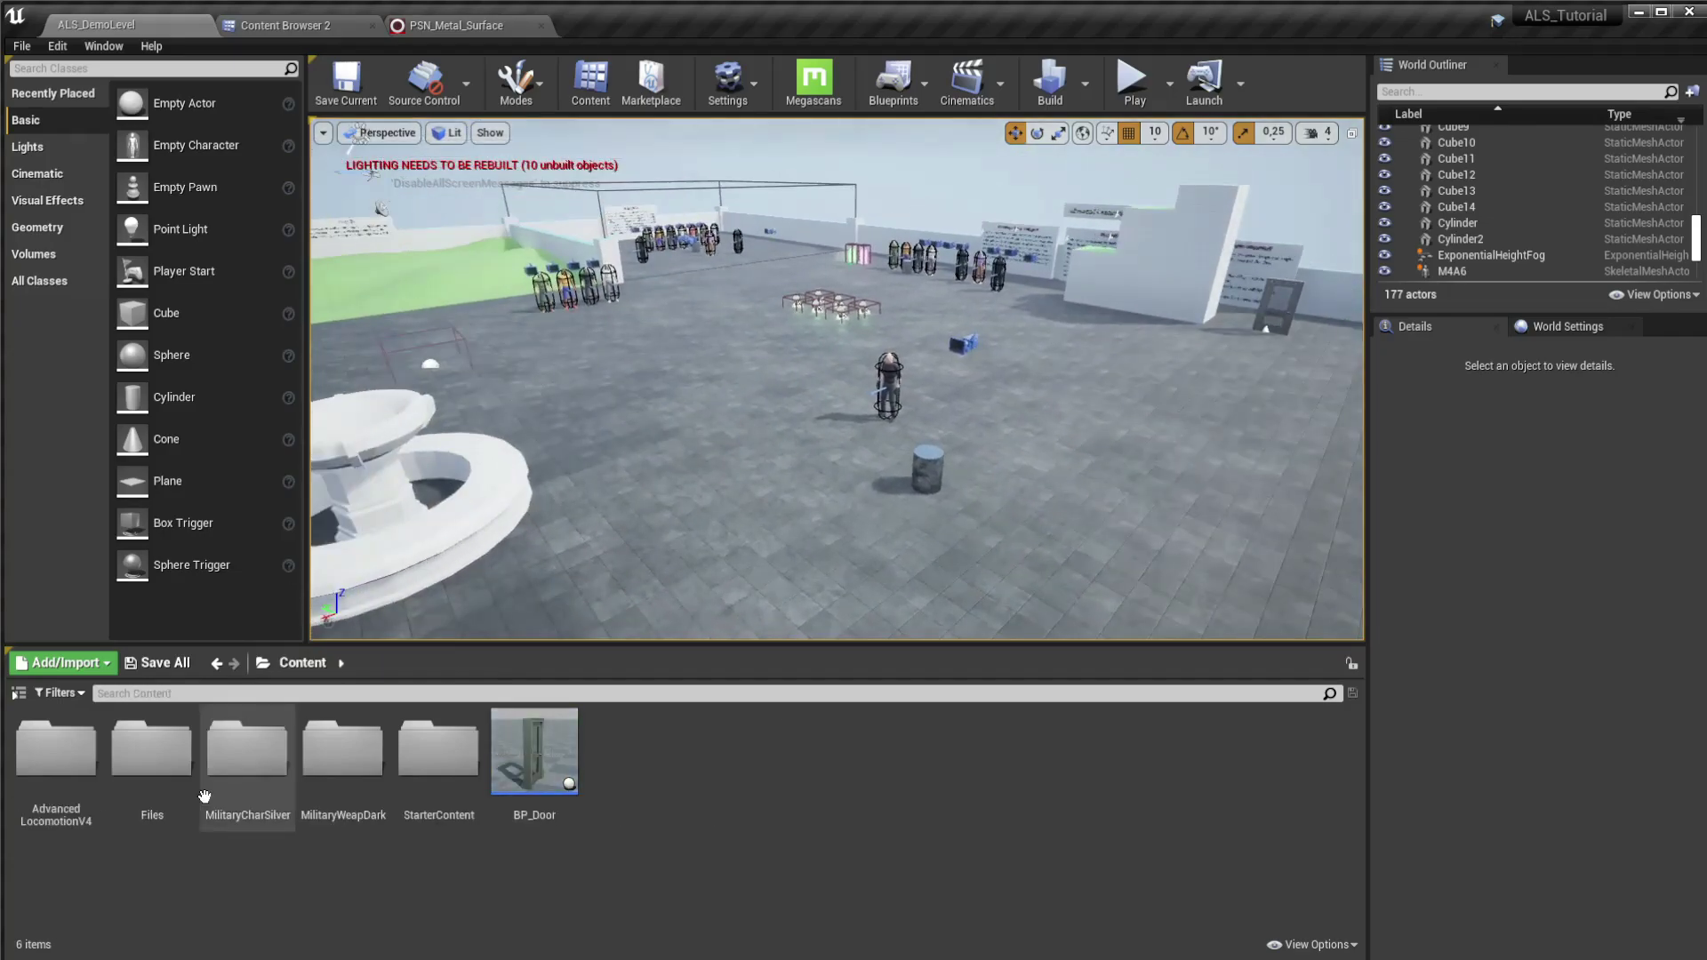
pyautogui.doubleClick(56, 755)
pyautogui.doubleClick(151, 765)
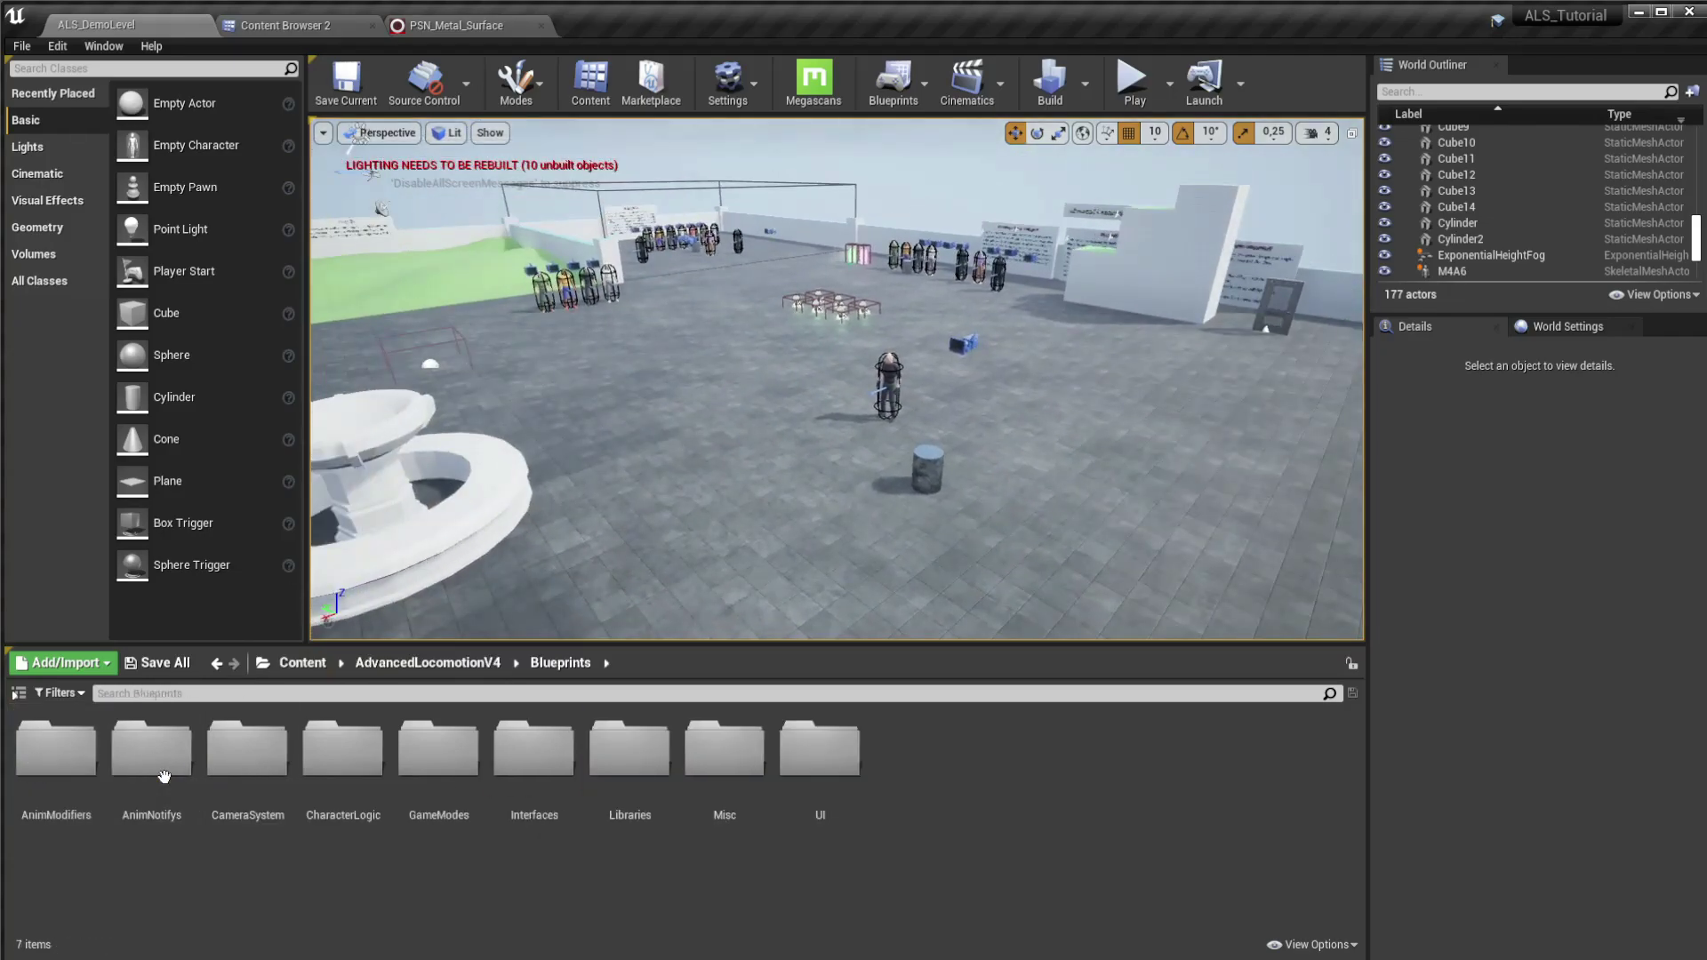
pyautogui.doubleClick(355, 765)
pyautogui.doubleClick(152, 756)
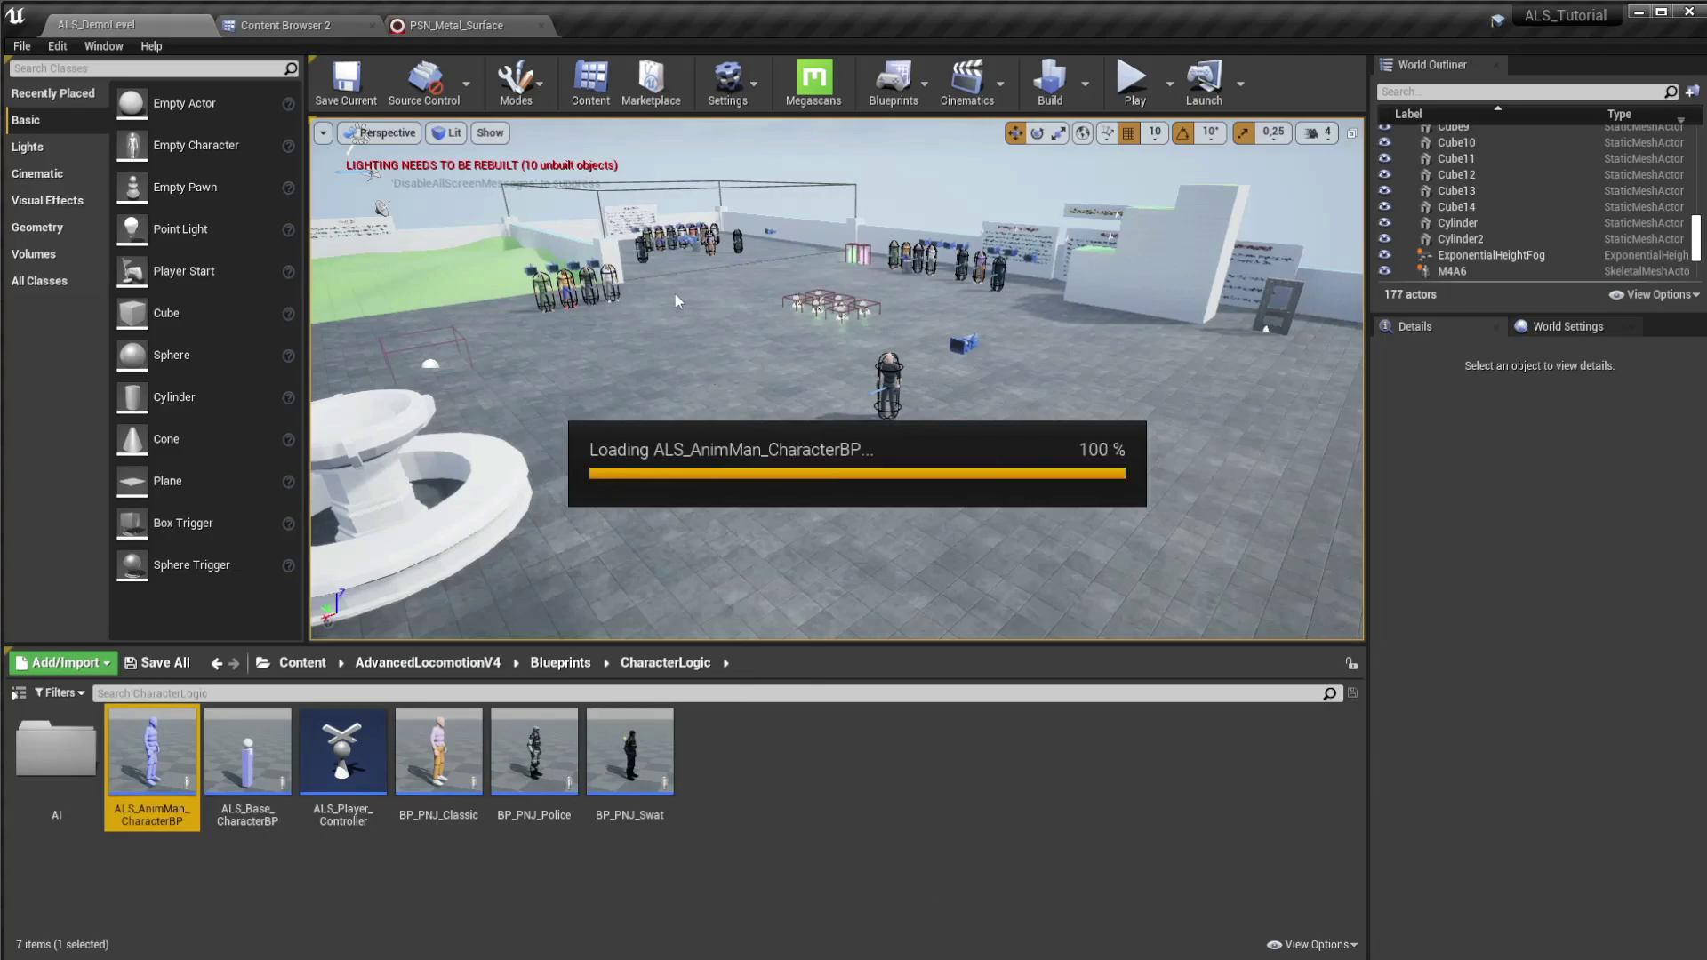
# Step: Open the Ballistics function graph and bring the Select node's surface pins into view
pyautogui.scroll(-2, 896, 362)
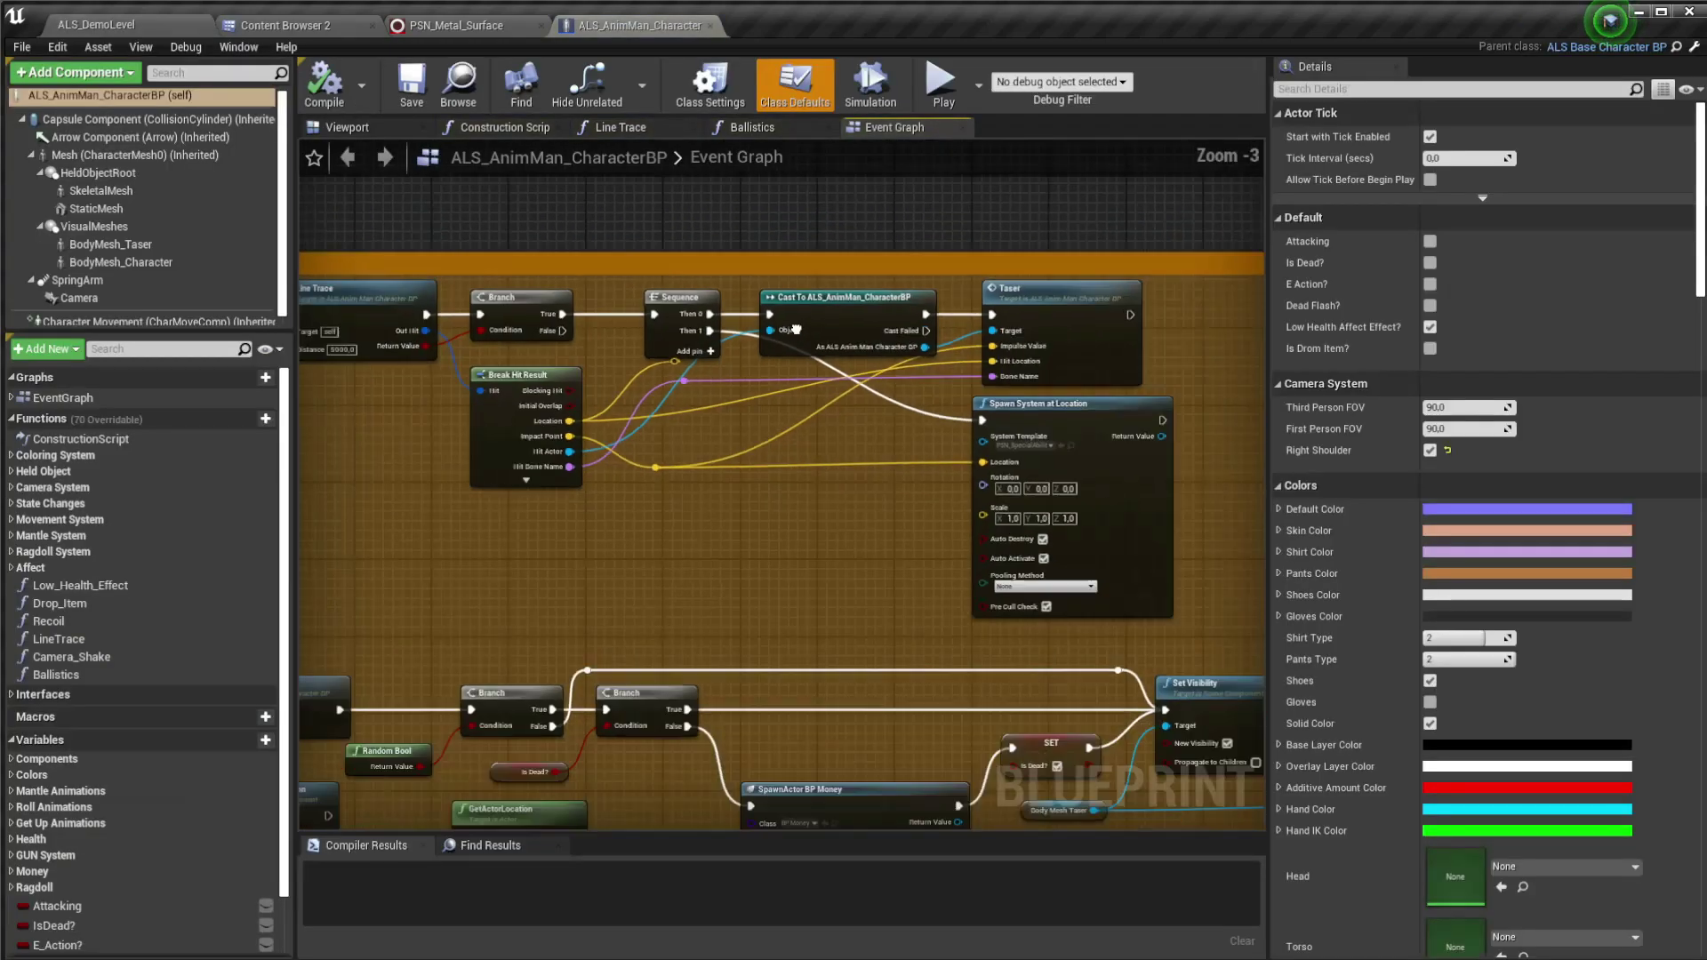
pyautogui.scroll(3, 900, 365)
pyautogui.scroll(-3, 1114, 449)
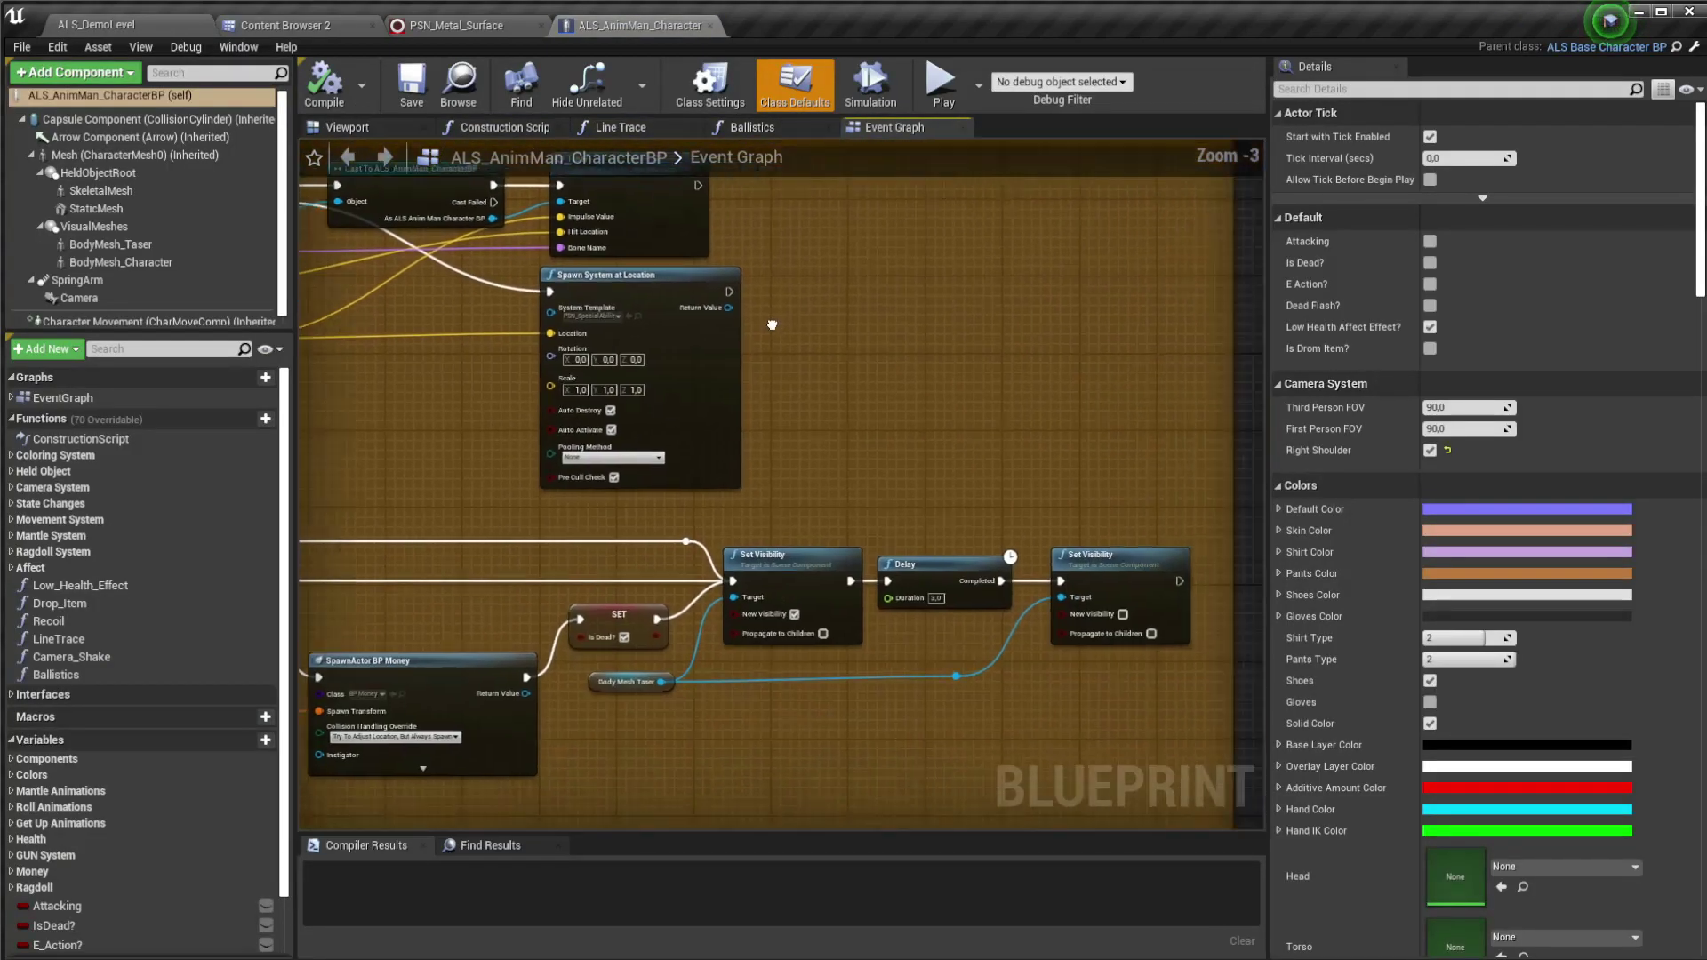
pyautogui.scroll(-3, 1113, 449)
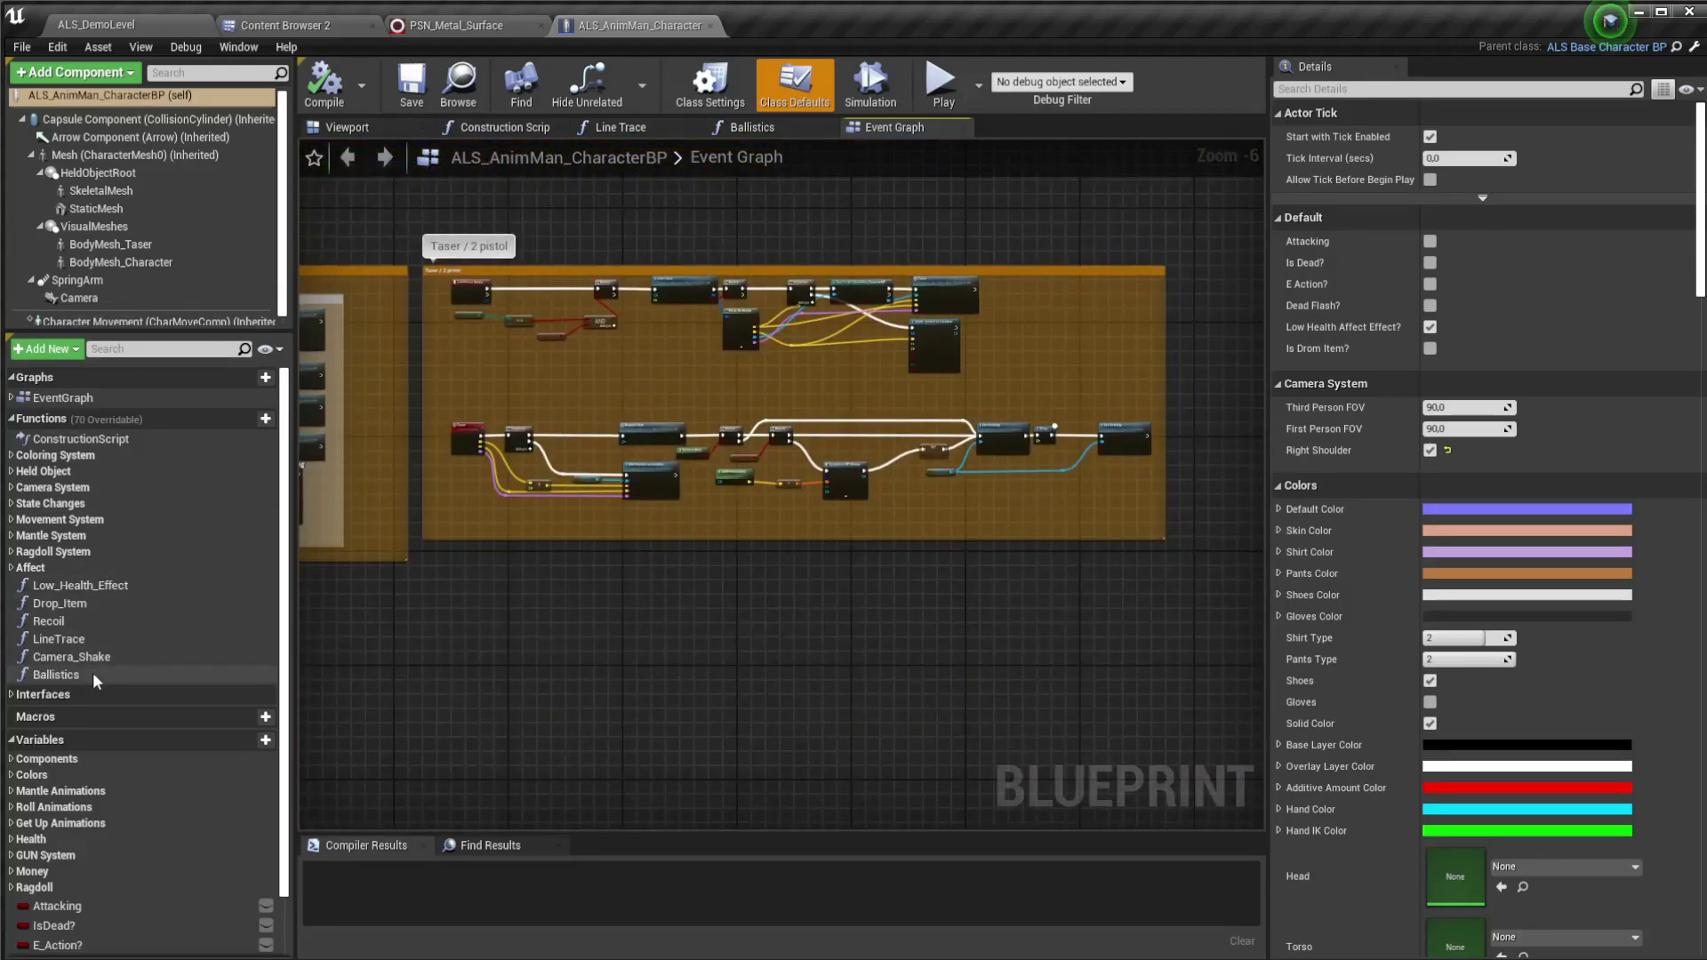
pyautogui.doubleClick(88, 677)
pyautogui.moveTo(707, 554); pyautogui.dragTo(699, 277, button='right')
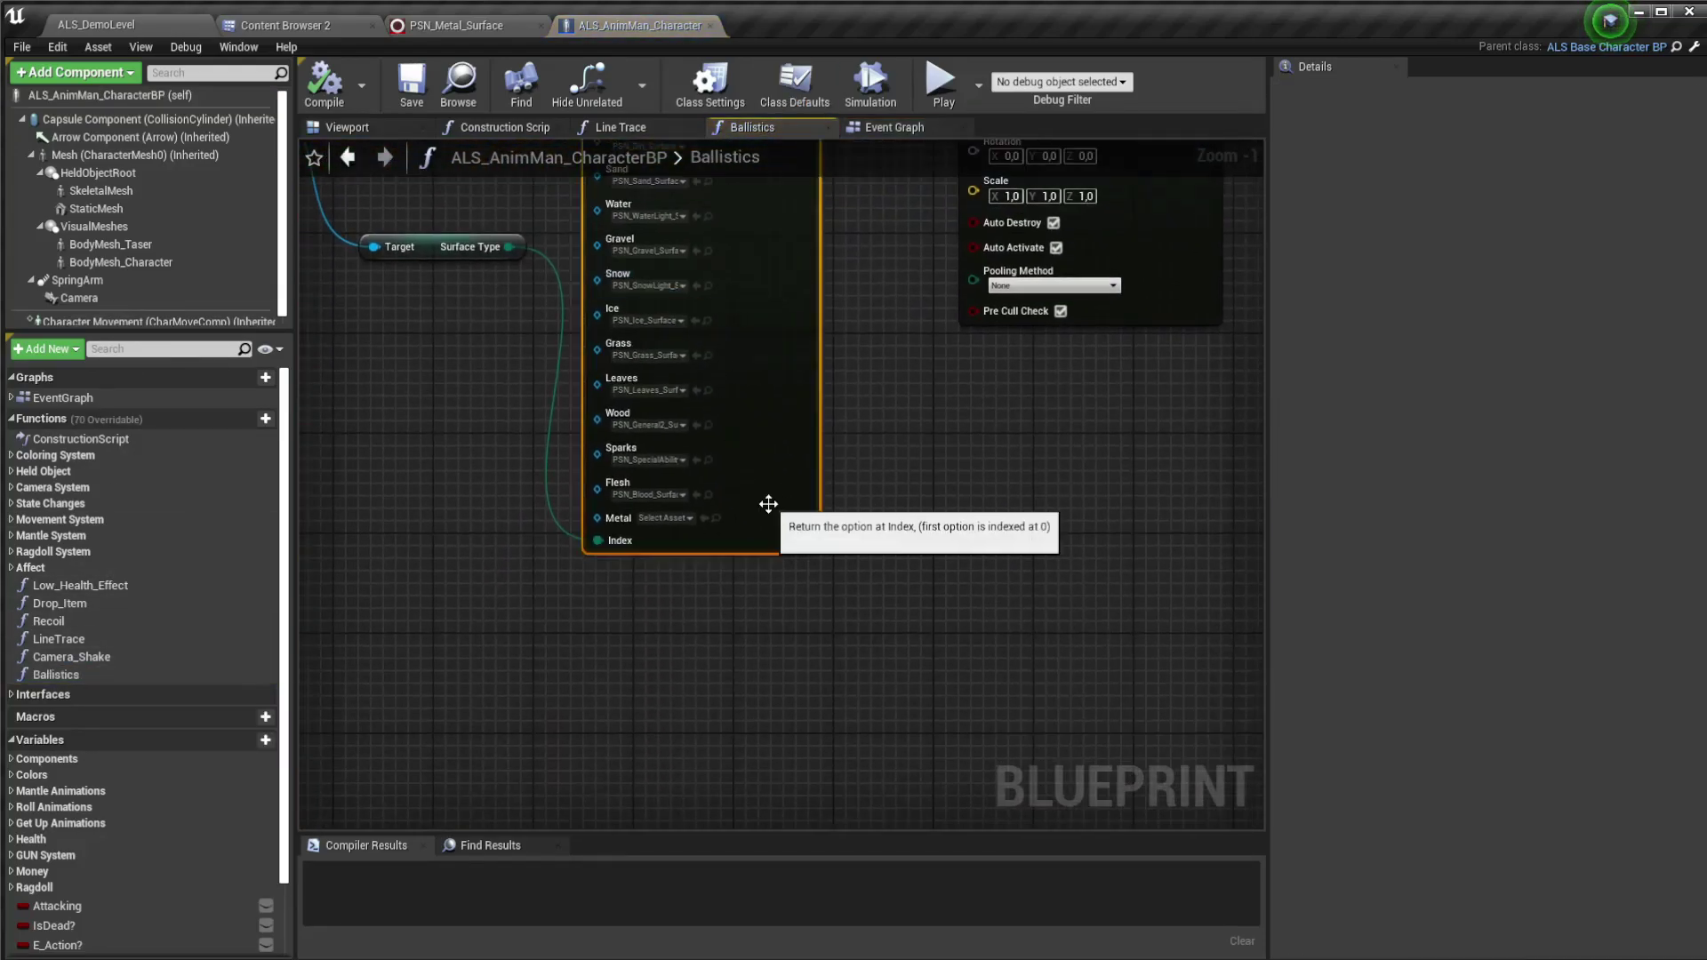
# Step: Assign PSN_Metal_Surface to the Select node's Metal pin
pyautogui.scroll(1, 630, 531)
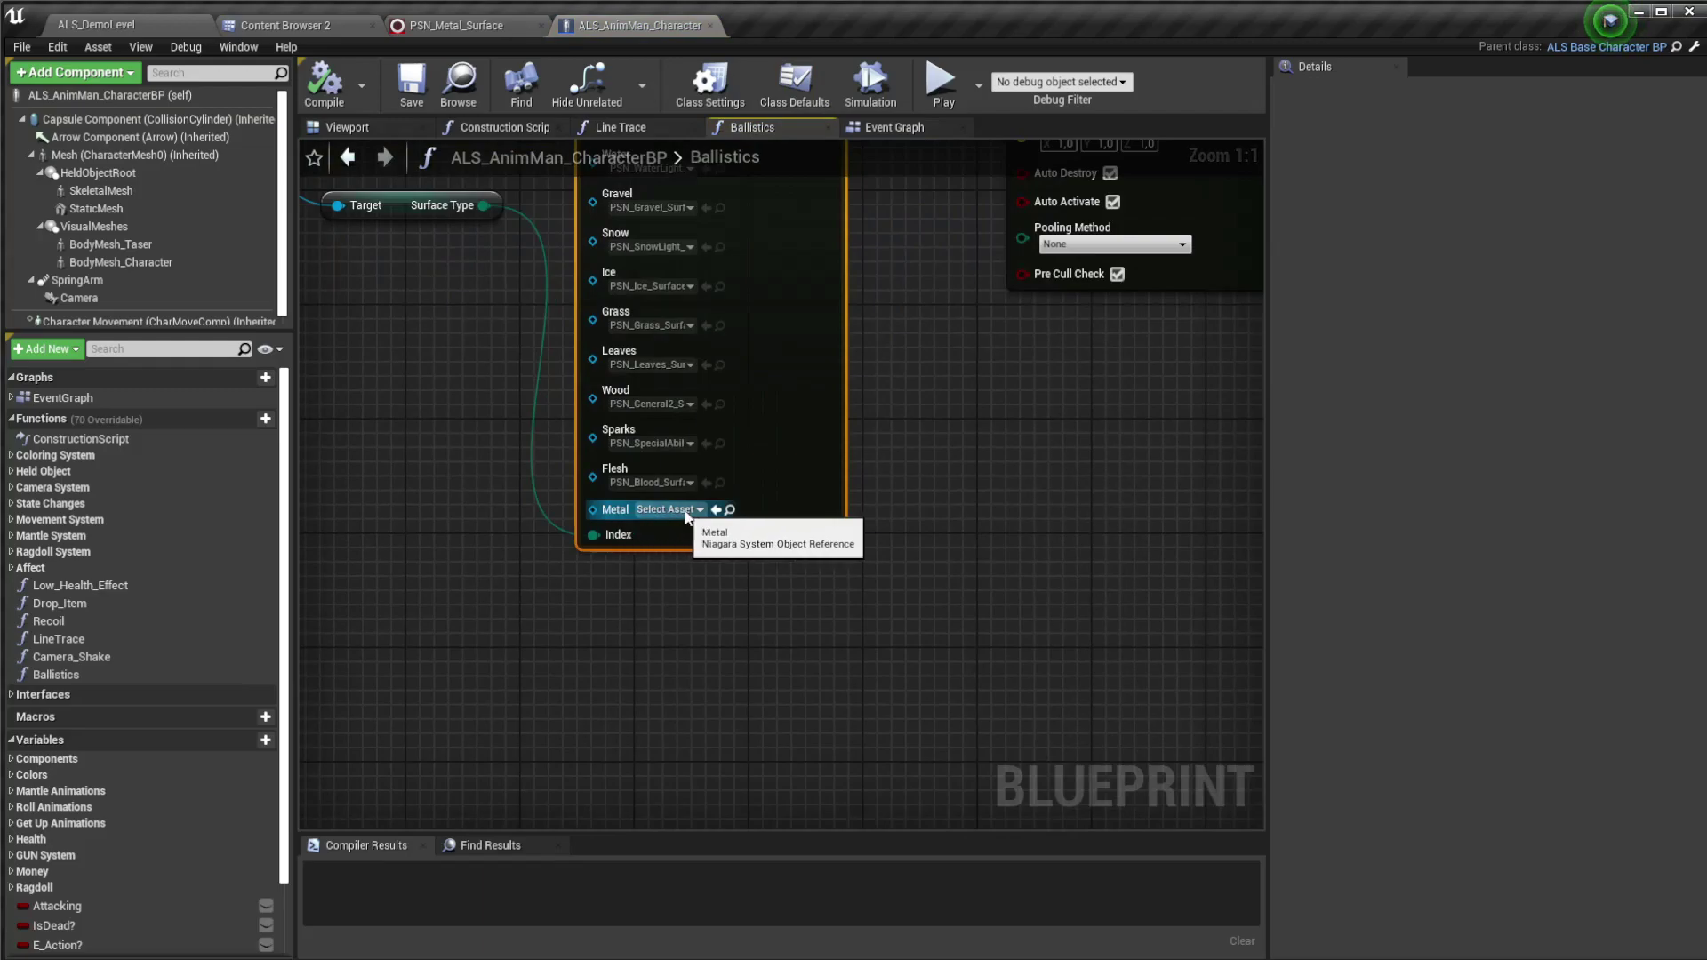
pyautogui.scroll(-4, 843, 382)
pyautogui.rightClick(836, 371)
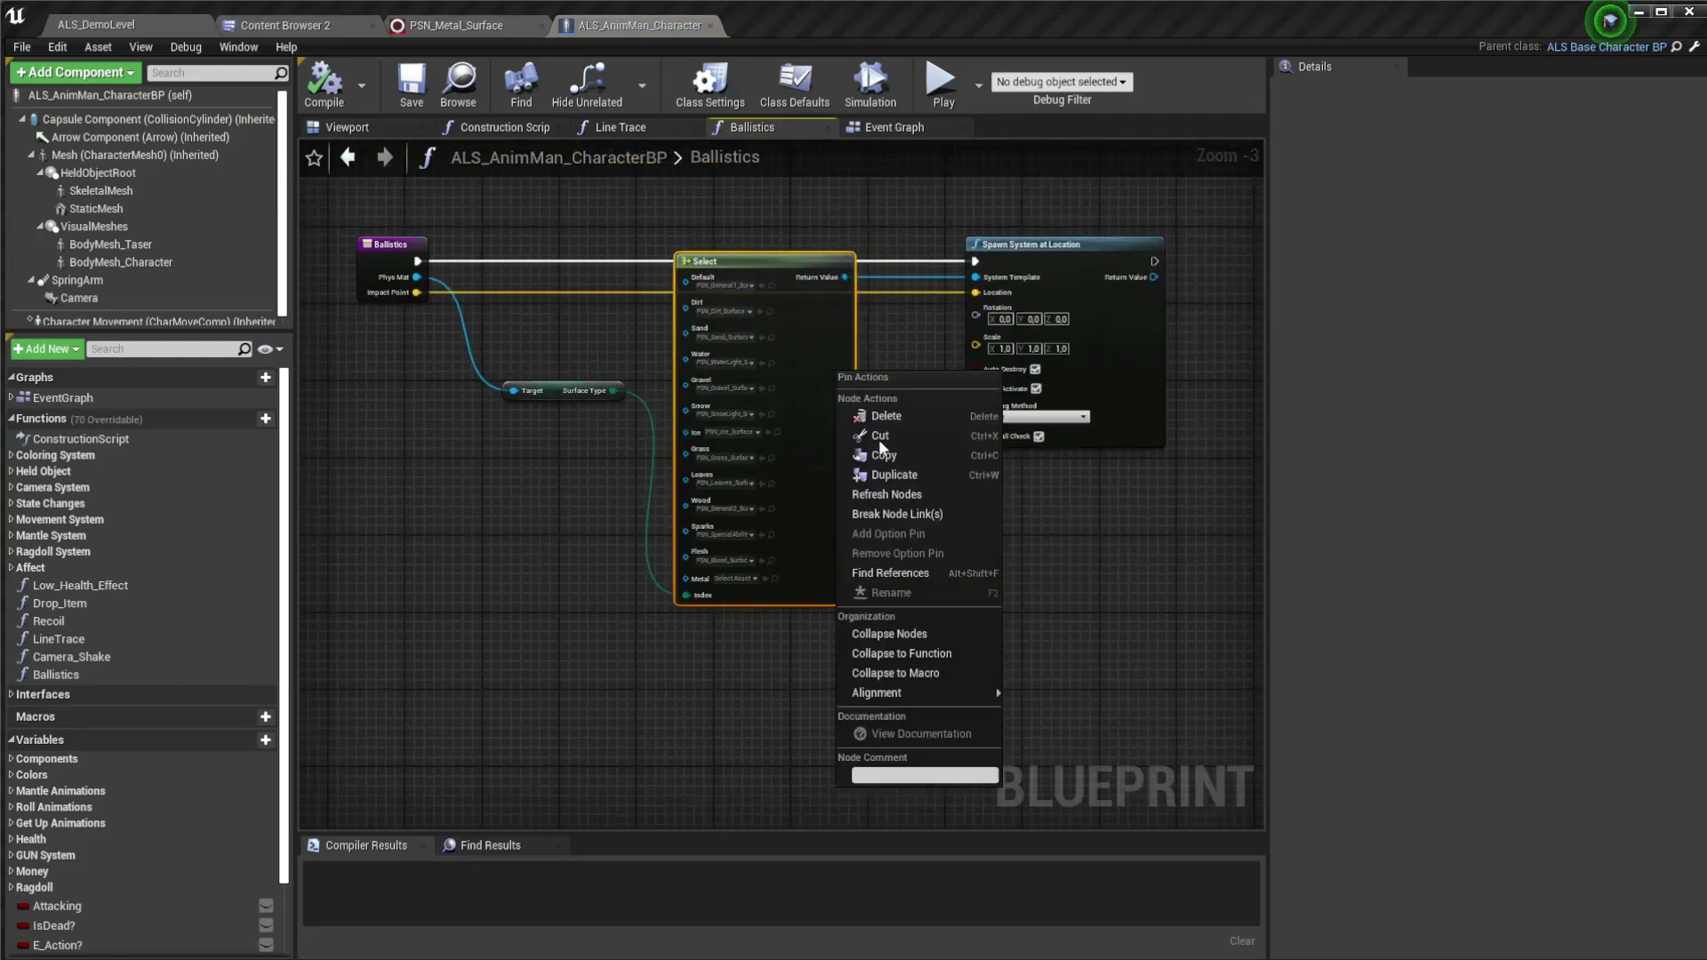
pyautogui.click(743, 595)
pyautogui.scroll(3, 738, 587)
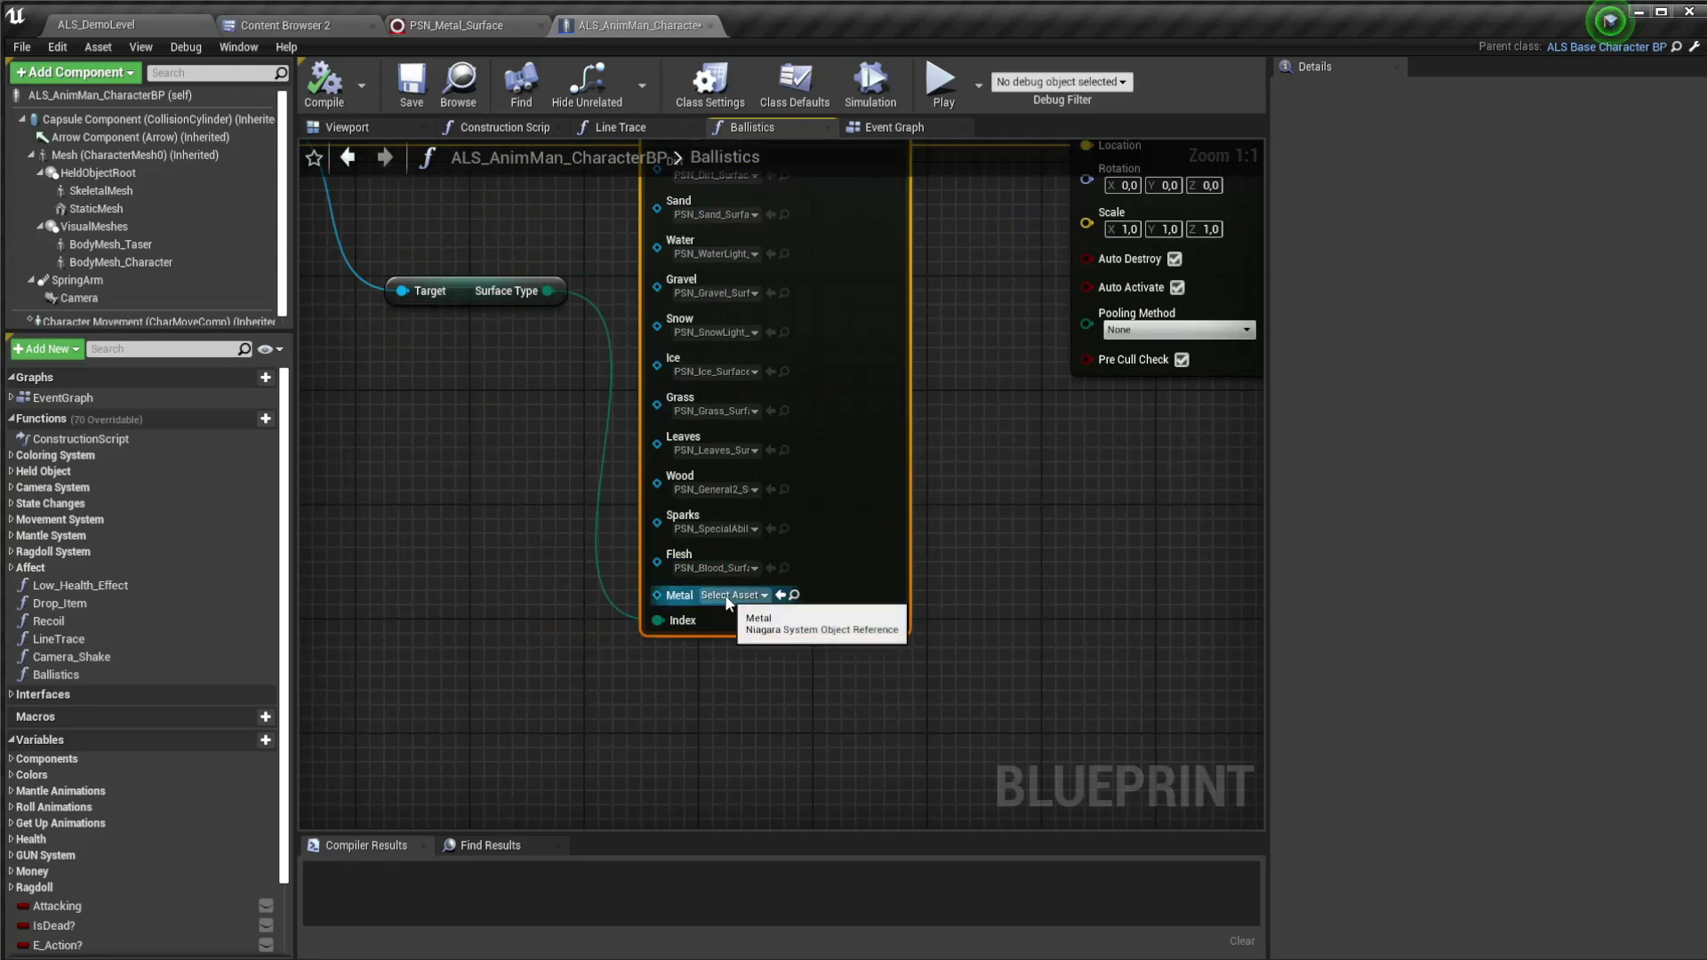
pyautogui.click(727, 596)
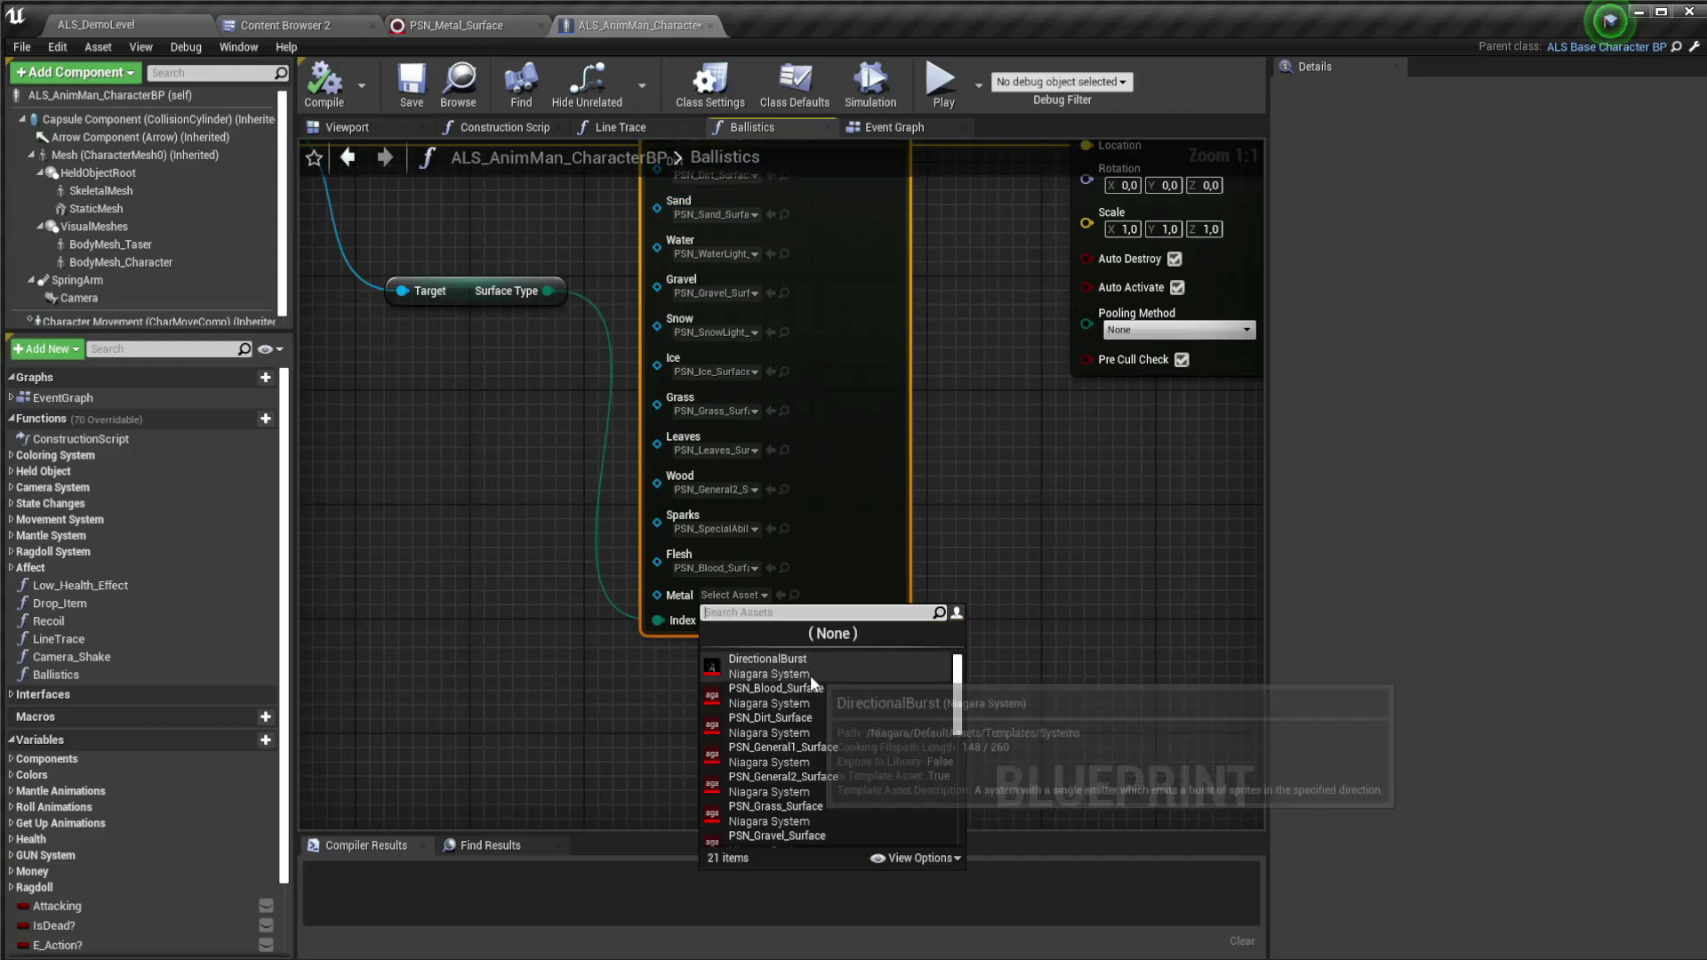
pyautogui.write('PSN_metal')
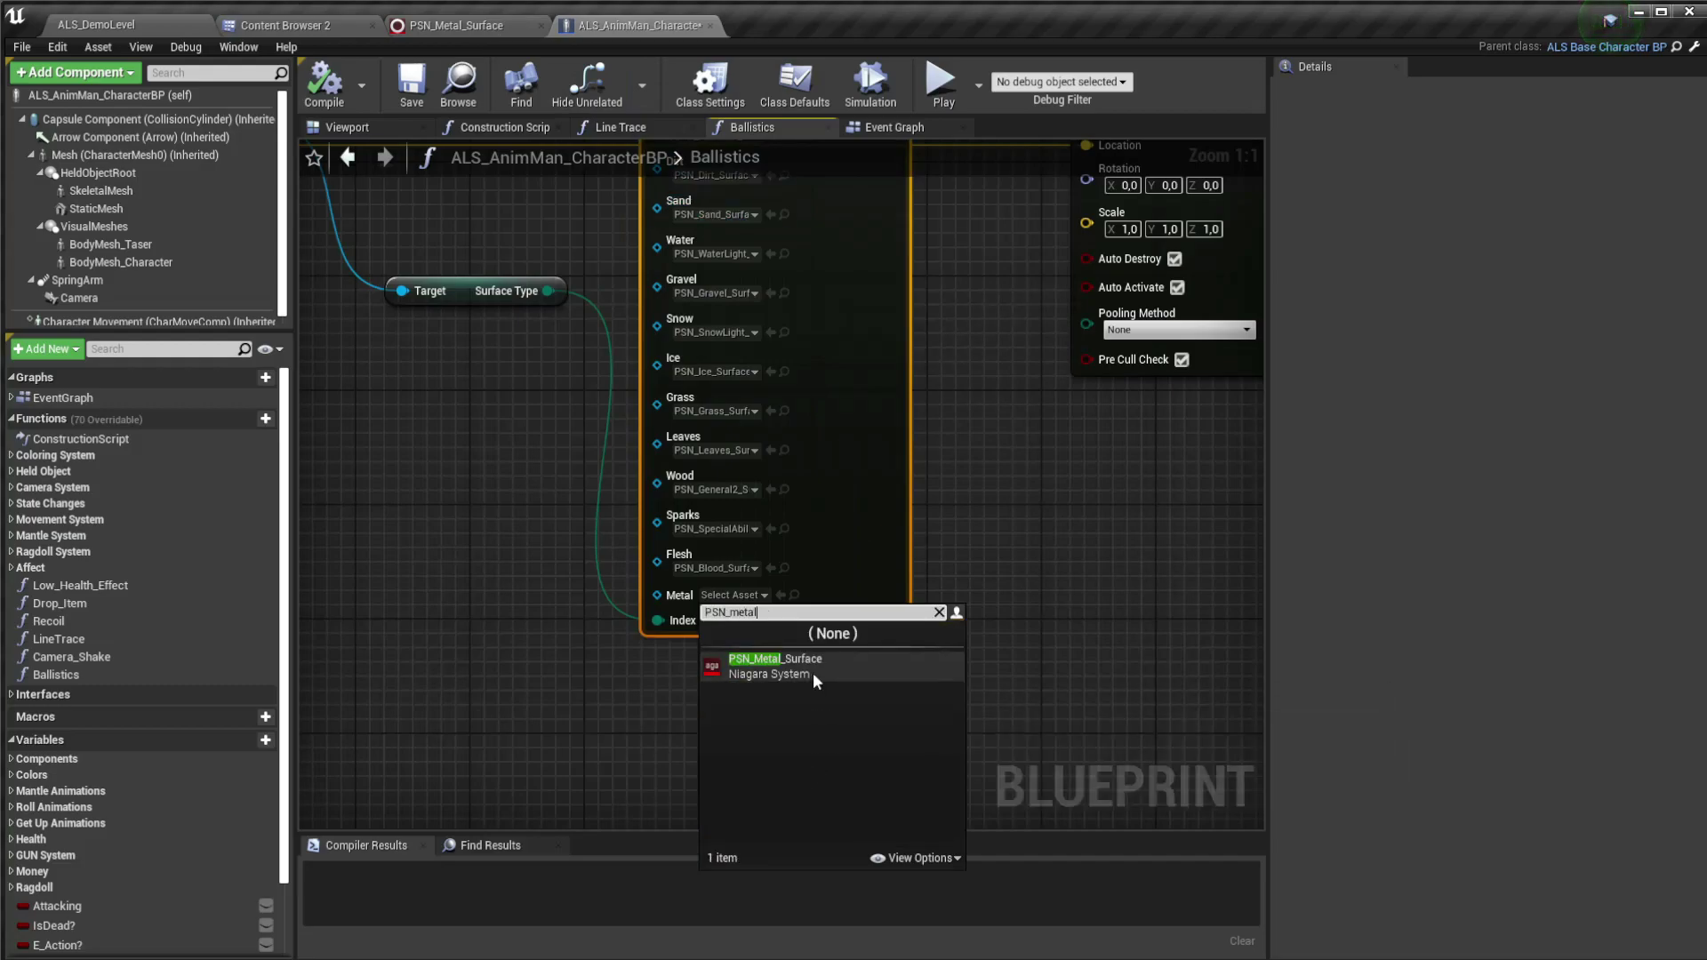
pyautogui.click(816, 681)
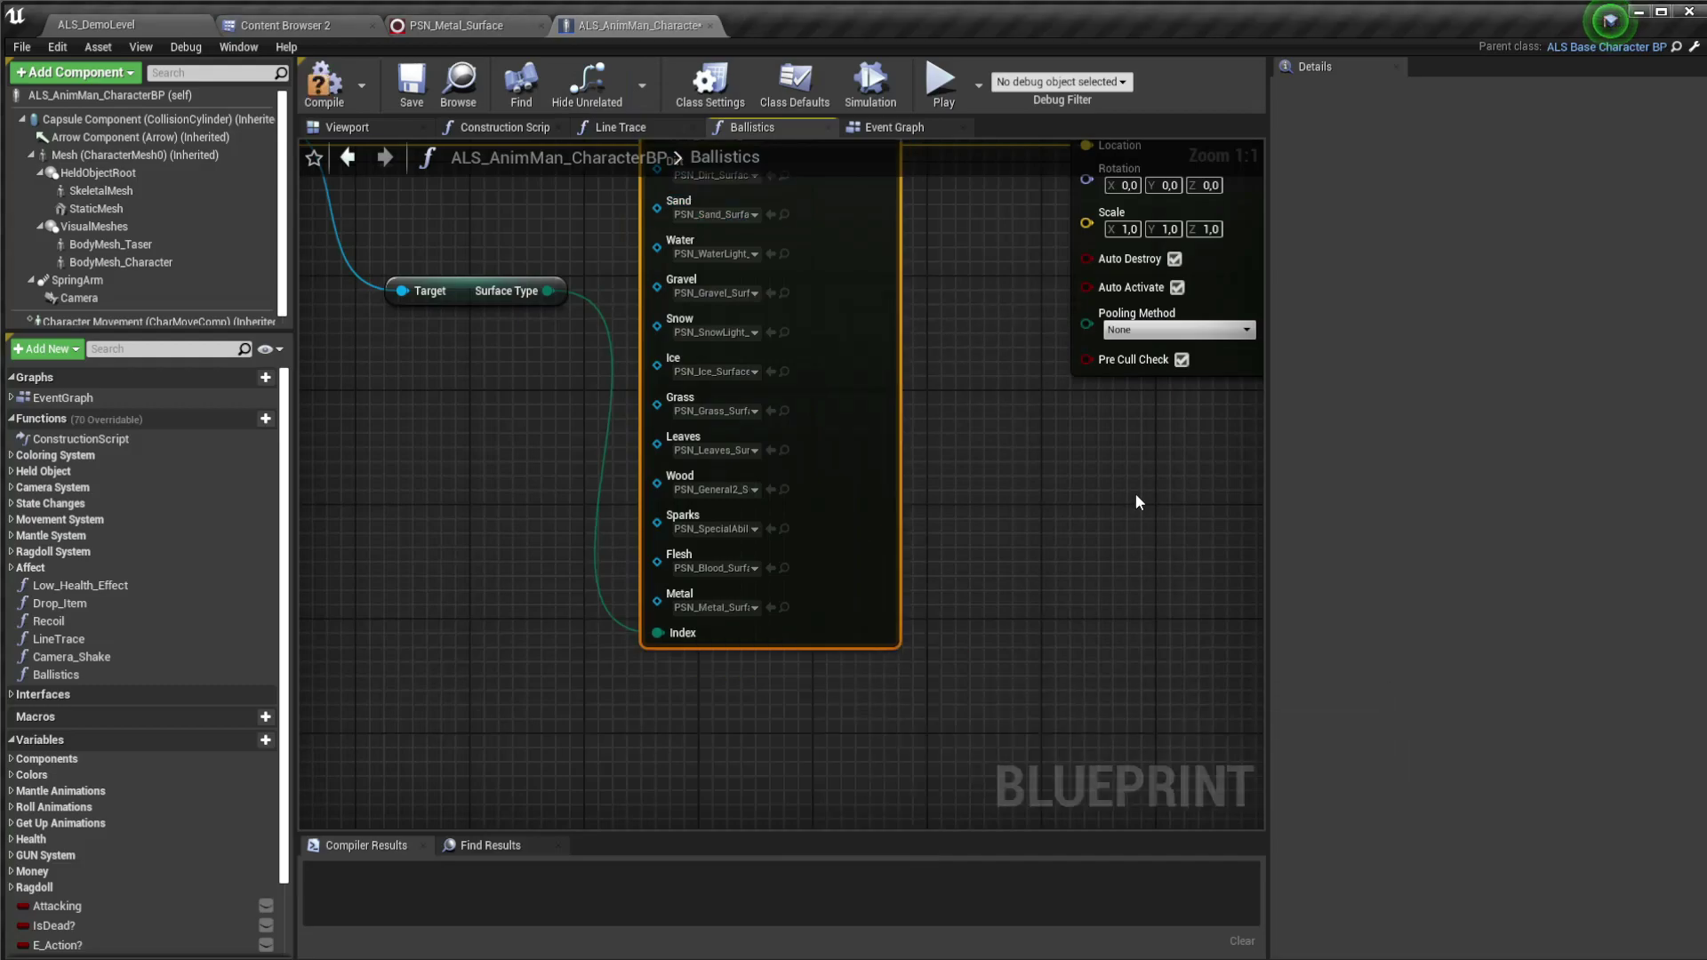
pyautogui.moveTo(1074, 529); pyautogui.dragTo(958, 620, button='right')
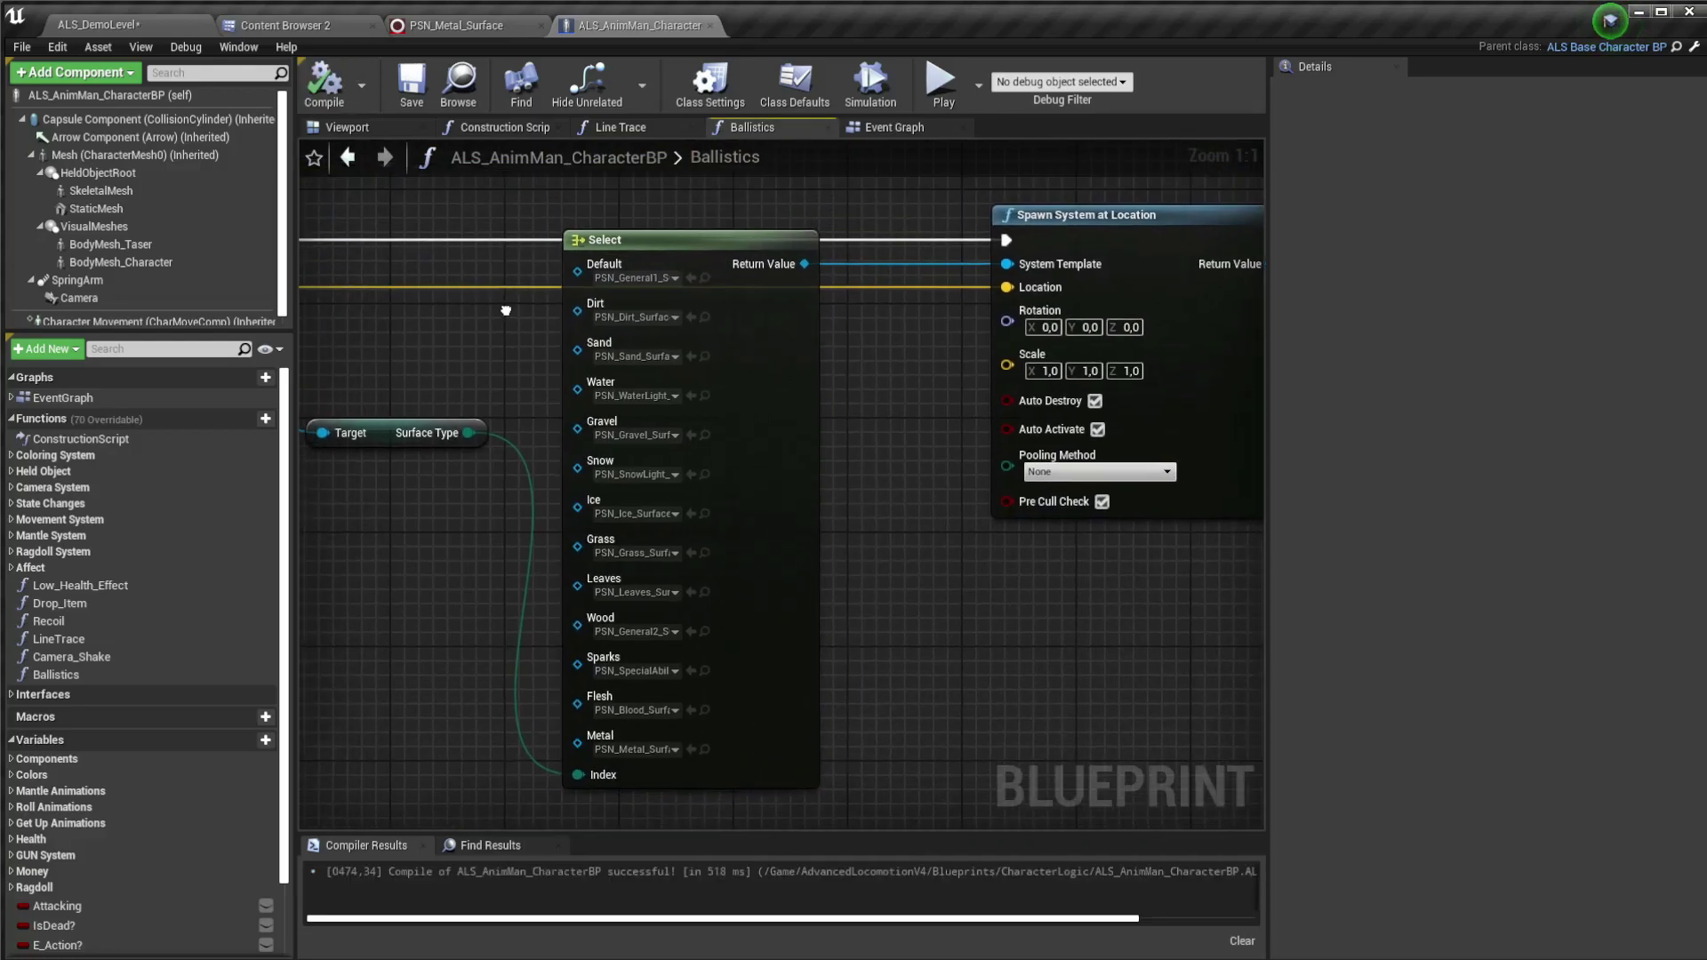
# Step: Compile the character blueprint, close the blueprint and Niagara editors, and return to the level
pyautogui.click(418, 82)
pyautogui.middleClick(644, 25)
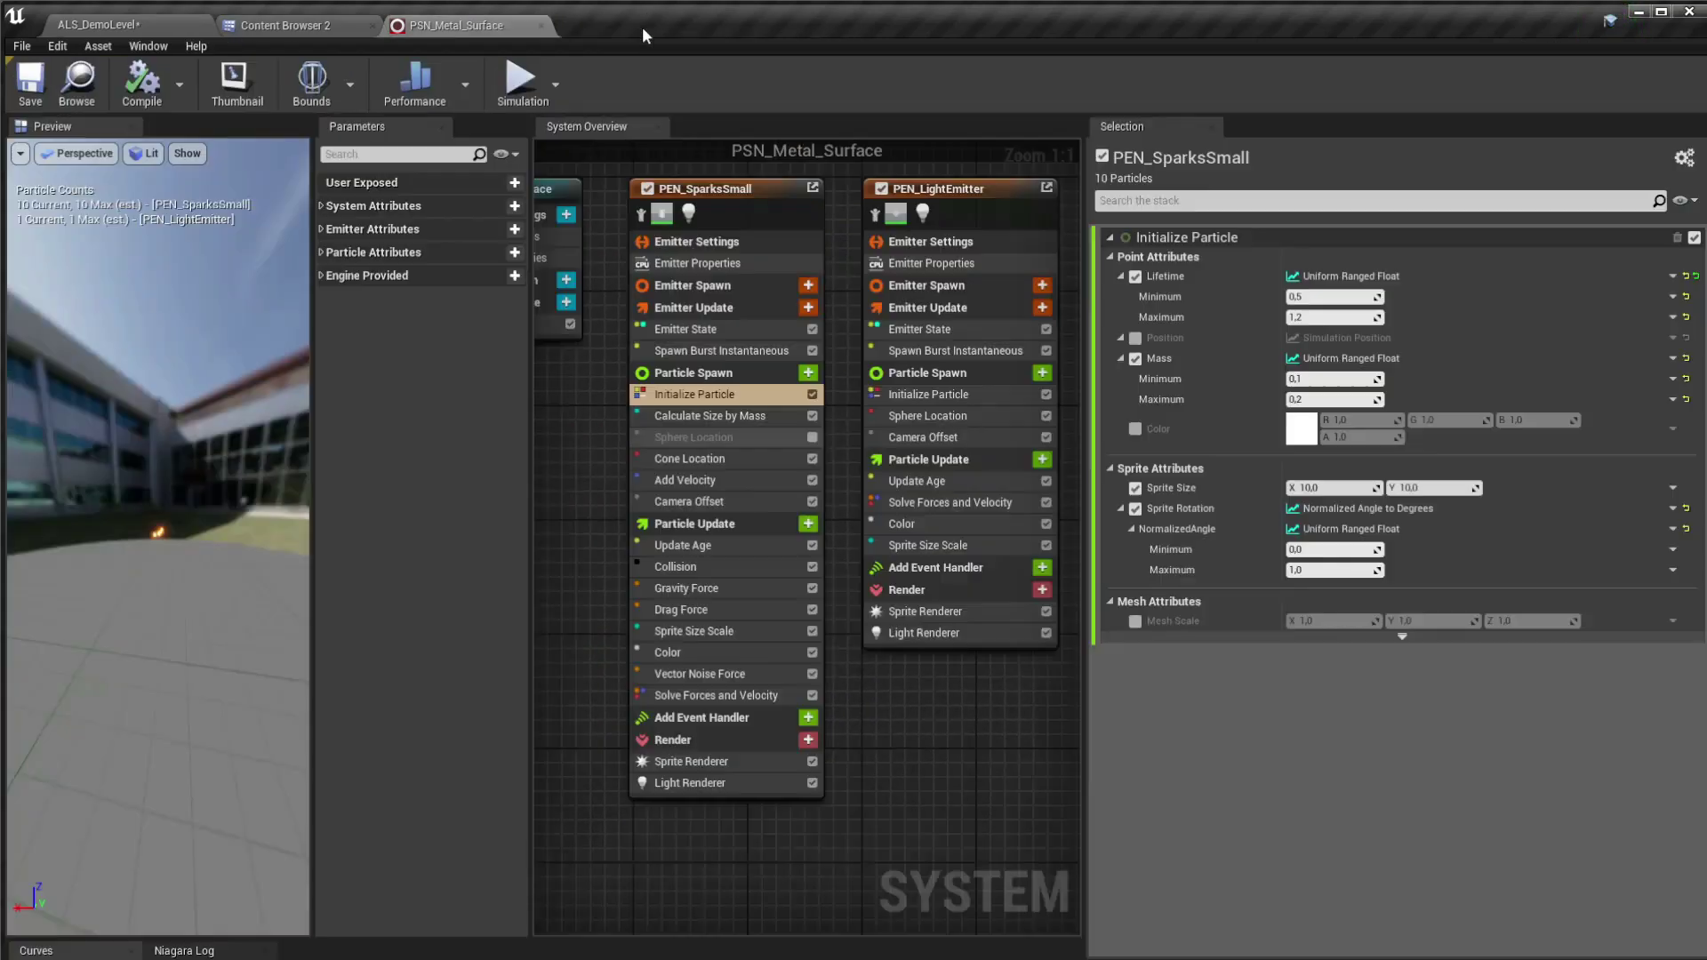
pyautogui.middleClick(482, 26)
pyautogui.click(98, 24)
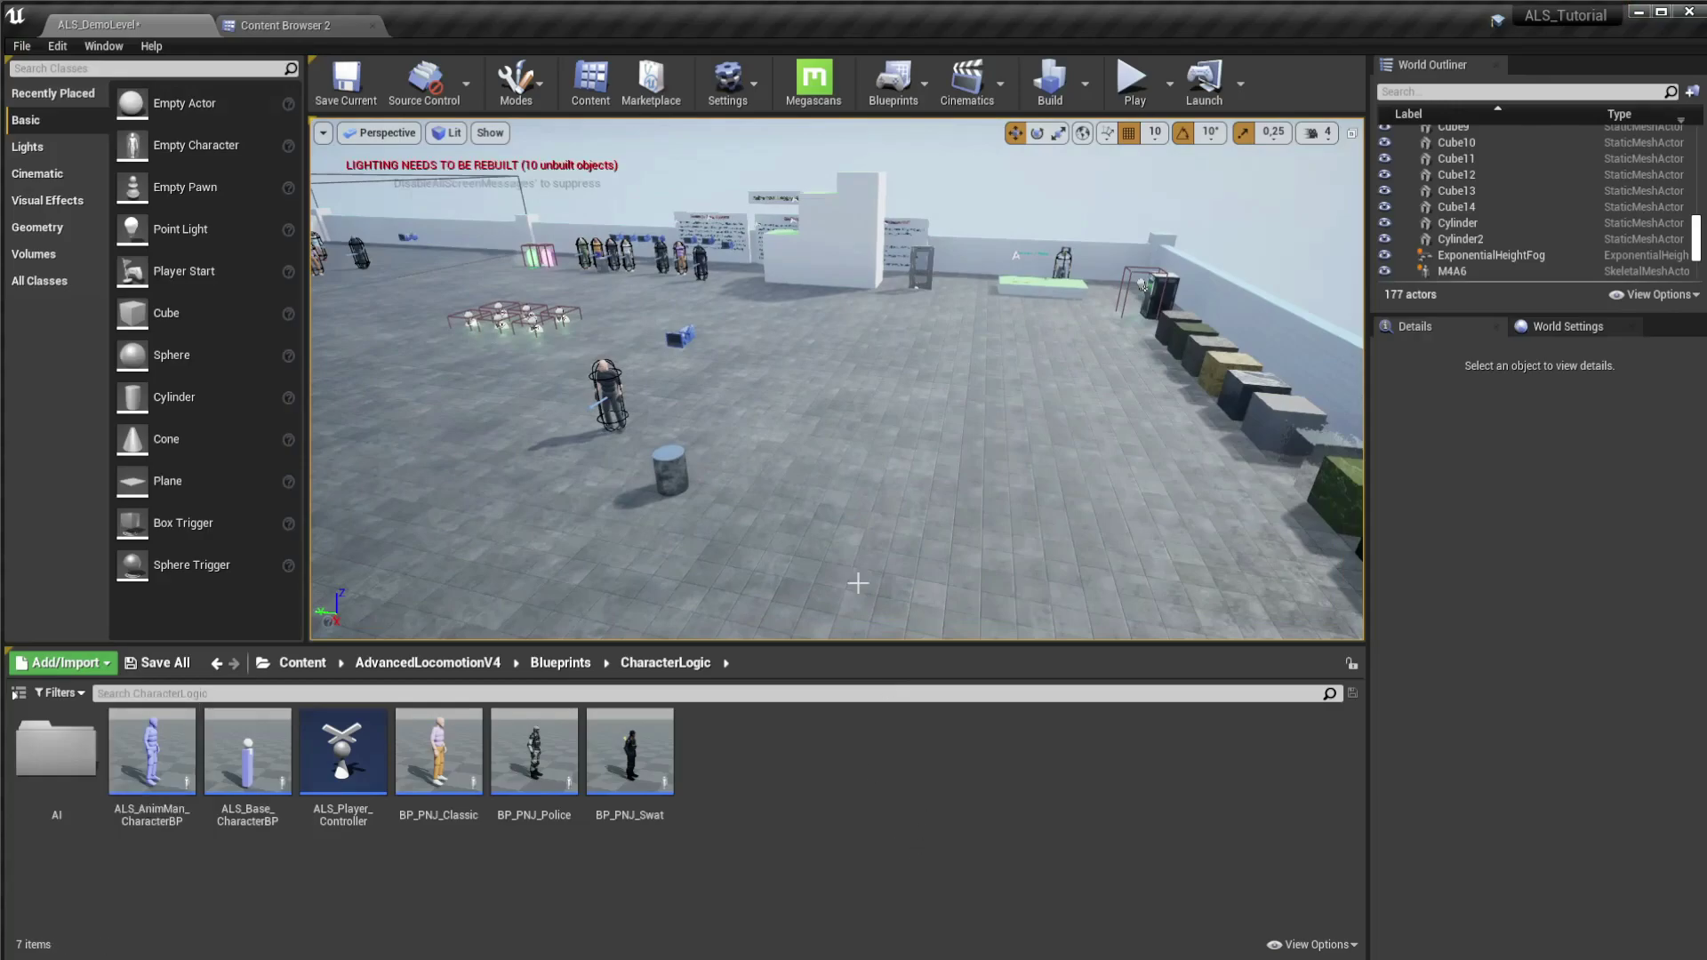
# Step: Save all modified content, including the level
pyautogui.moveTo(800, 400); pyautogui.dragTo(343, 625, button='right')
pyautogui.click(303, 663)
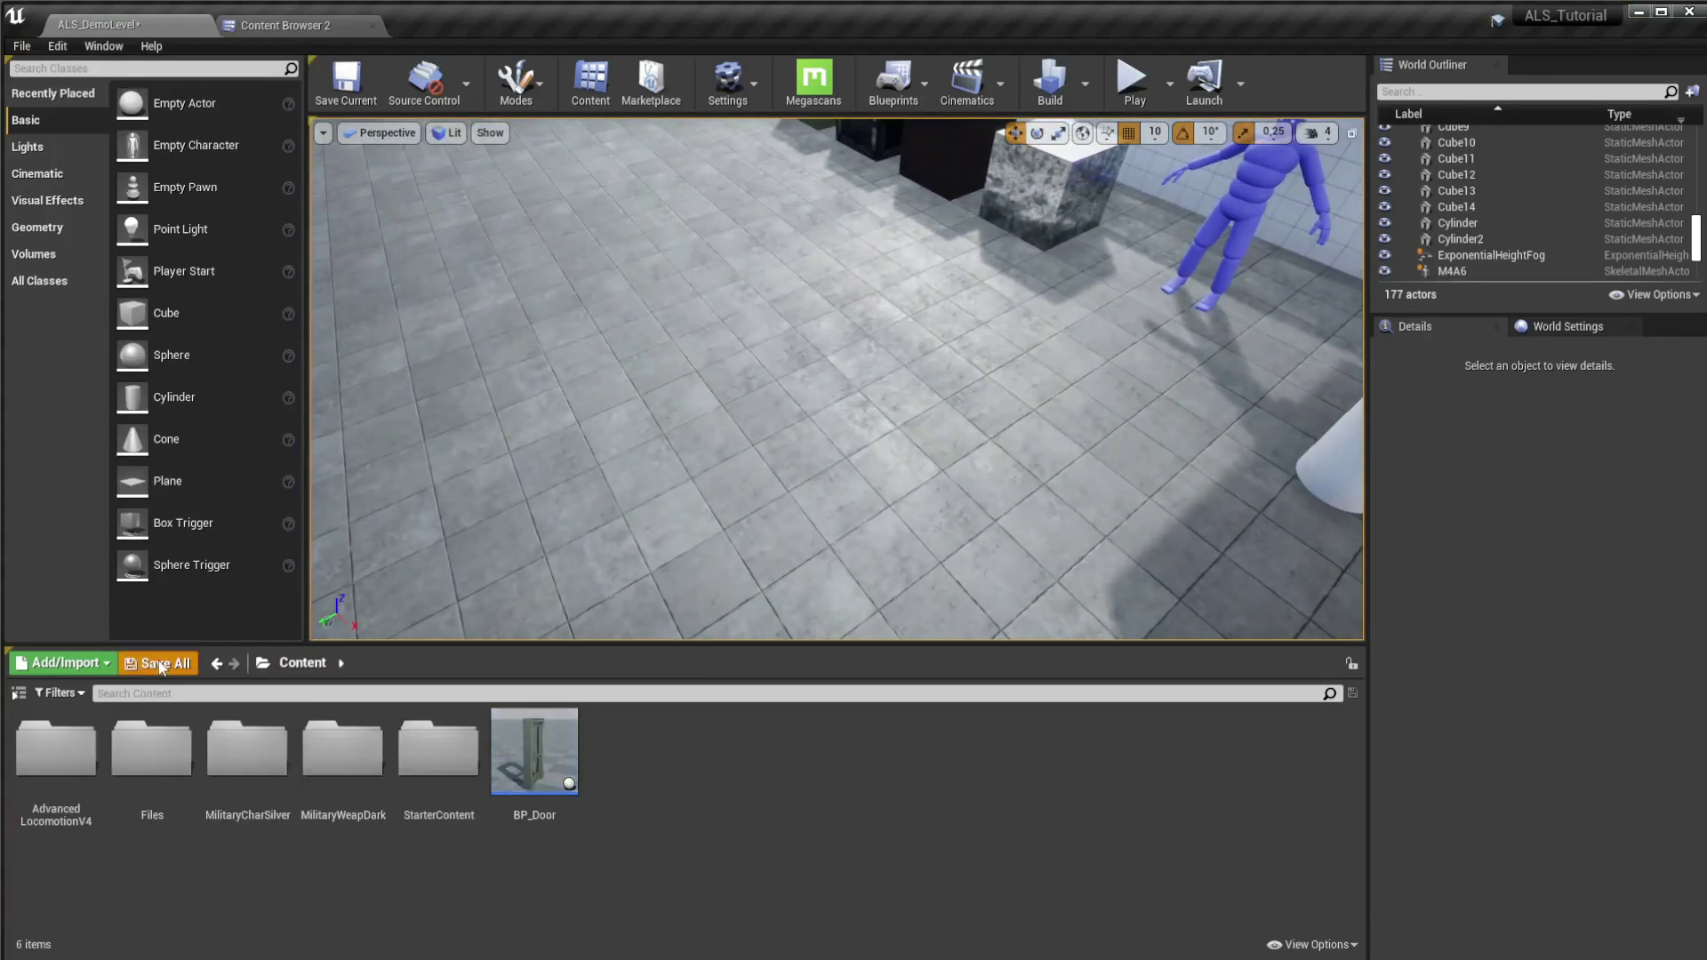
pyautogui.click(347, 82)
pyautogui.click(1023, 642)
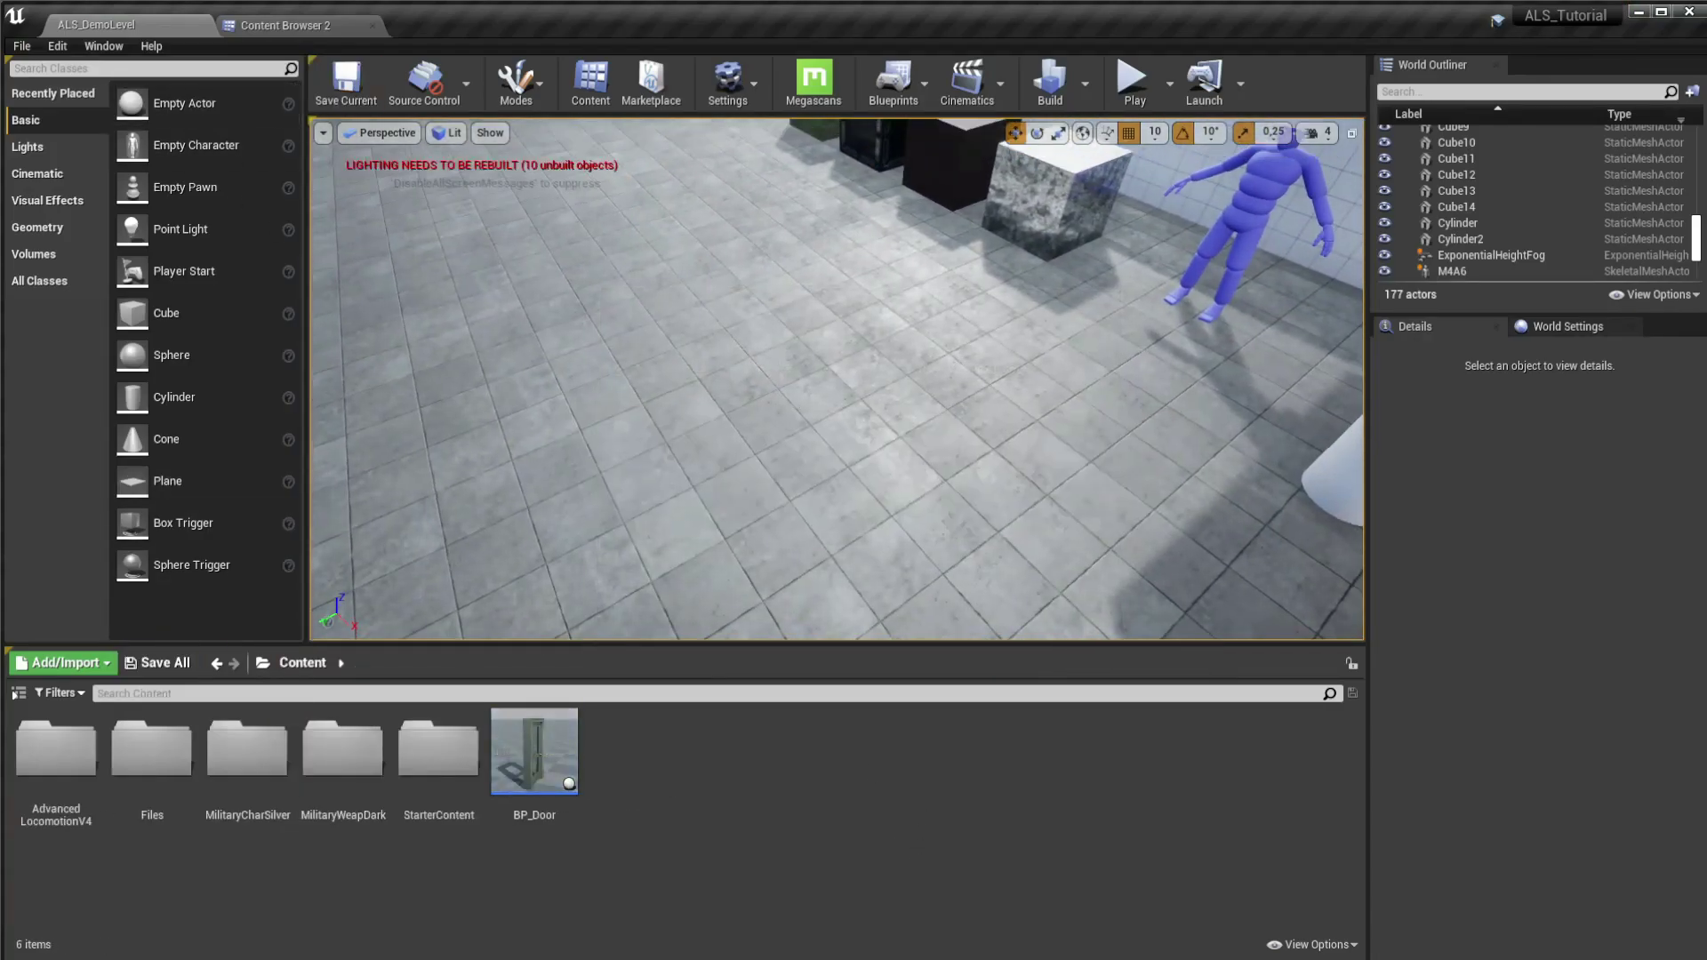
# Step: Play the level fullscreen and pick Pistol 1H from the overlay state menu
pyautogui.moveTo(675, 427); pyautogui.dragTo(654, 411, button='right')
pyautogui.press('F11')
pyautogui.hotkey('alt', 'p')
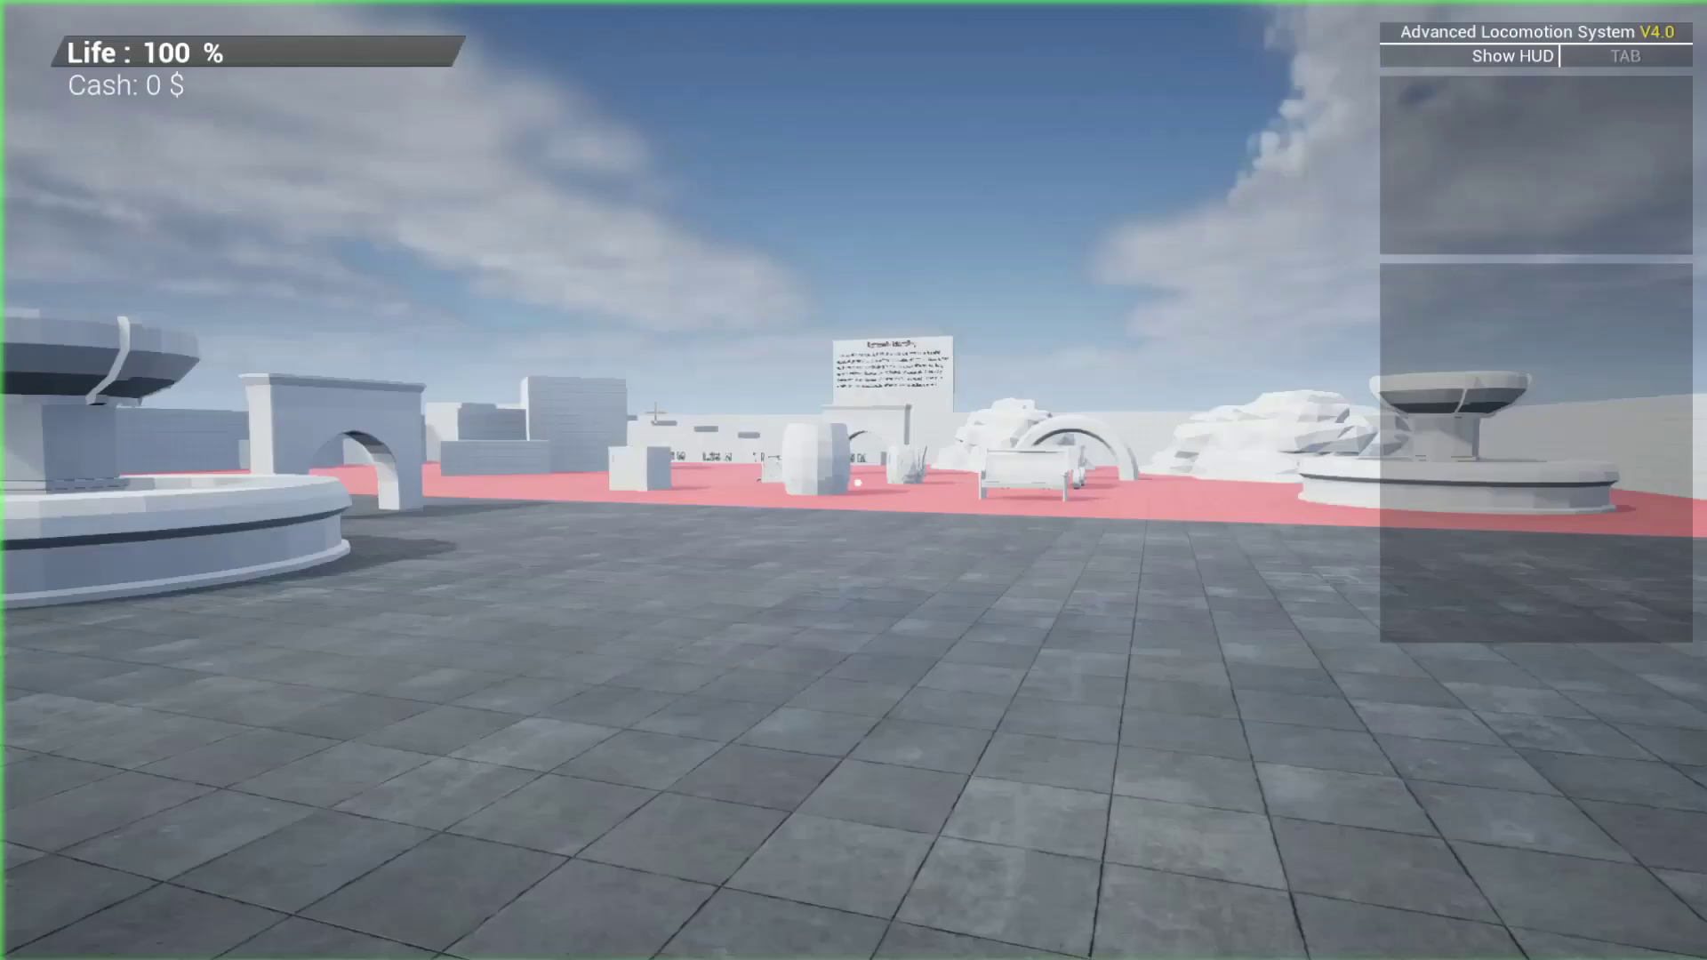
pyautogui.press('q')
pyautogui.scroll(-5, 853, 480)
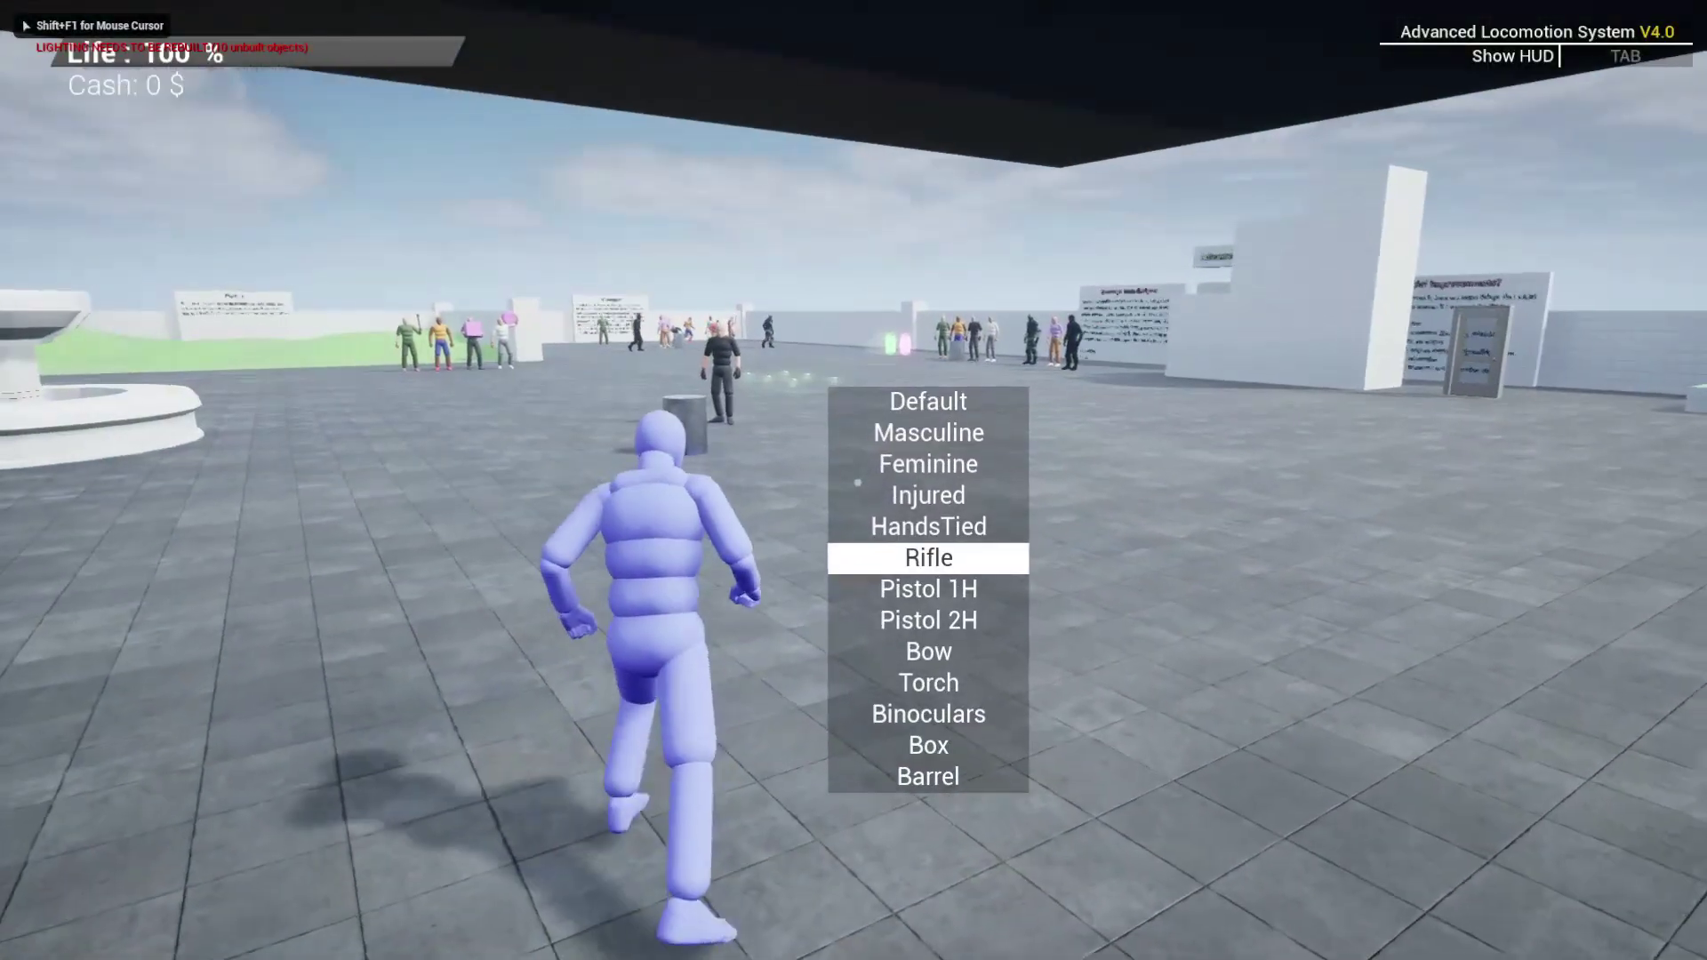
pyautogui.scroll(-1, 853, 480)
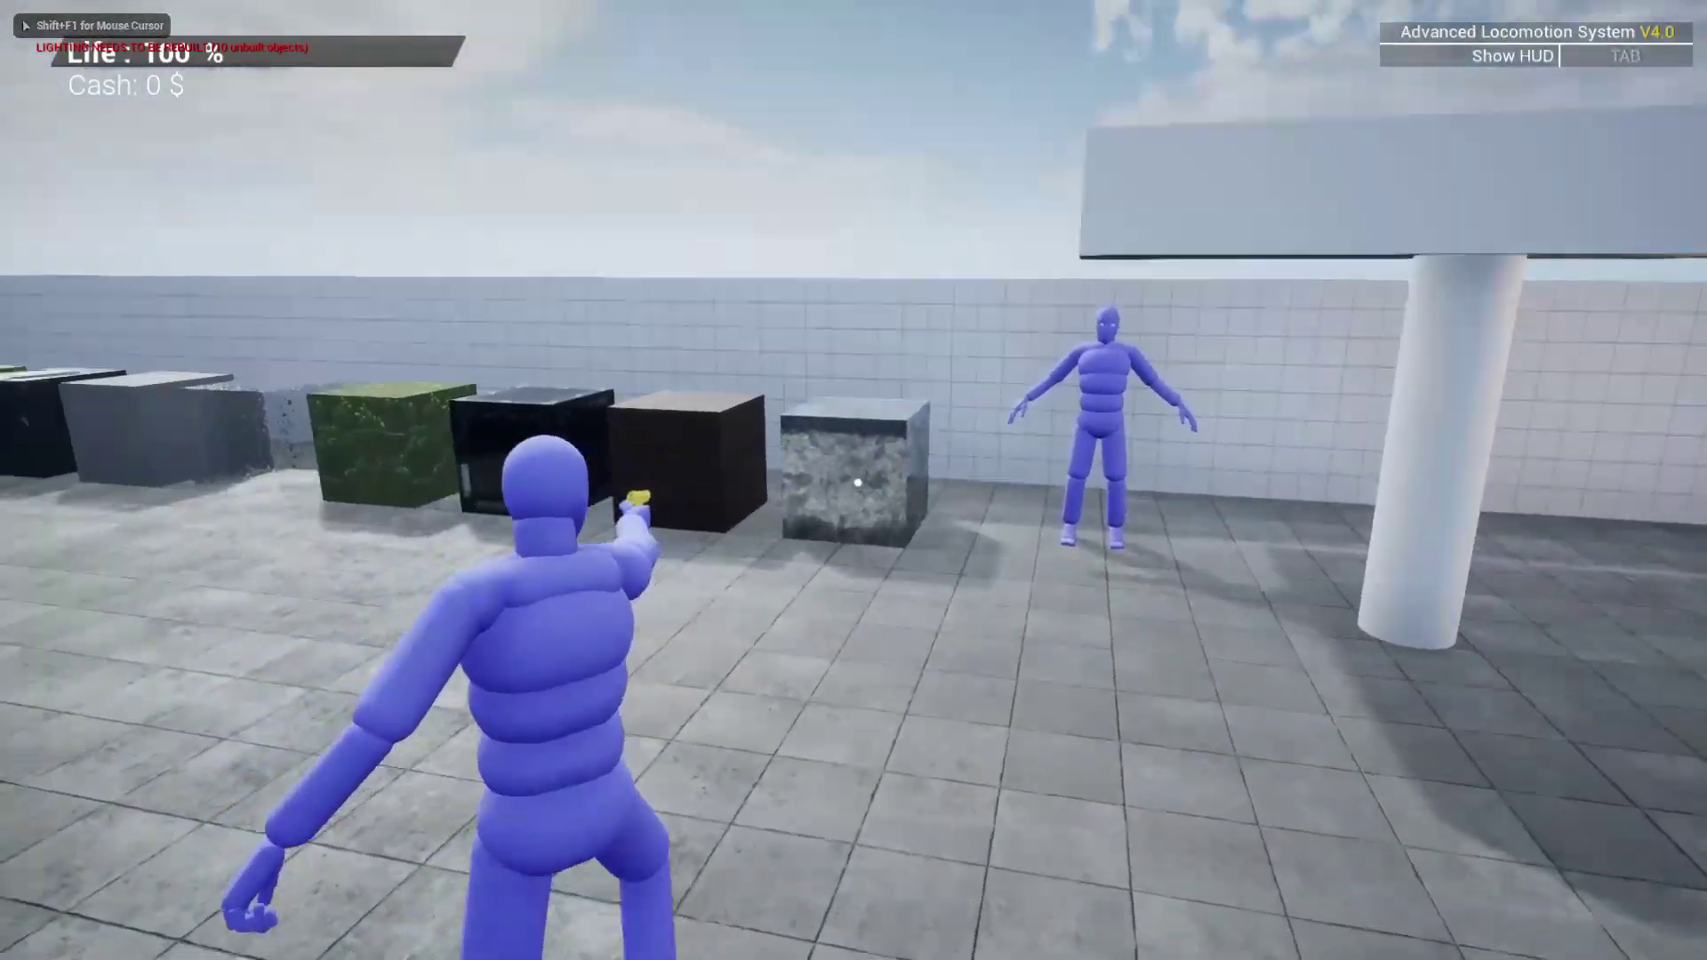
# Step: Shoot the metal cube three times and the metal cylinder twice, then stop playing
pyautogui.click(858, 483)
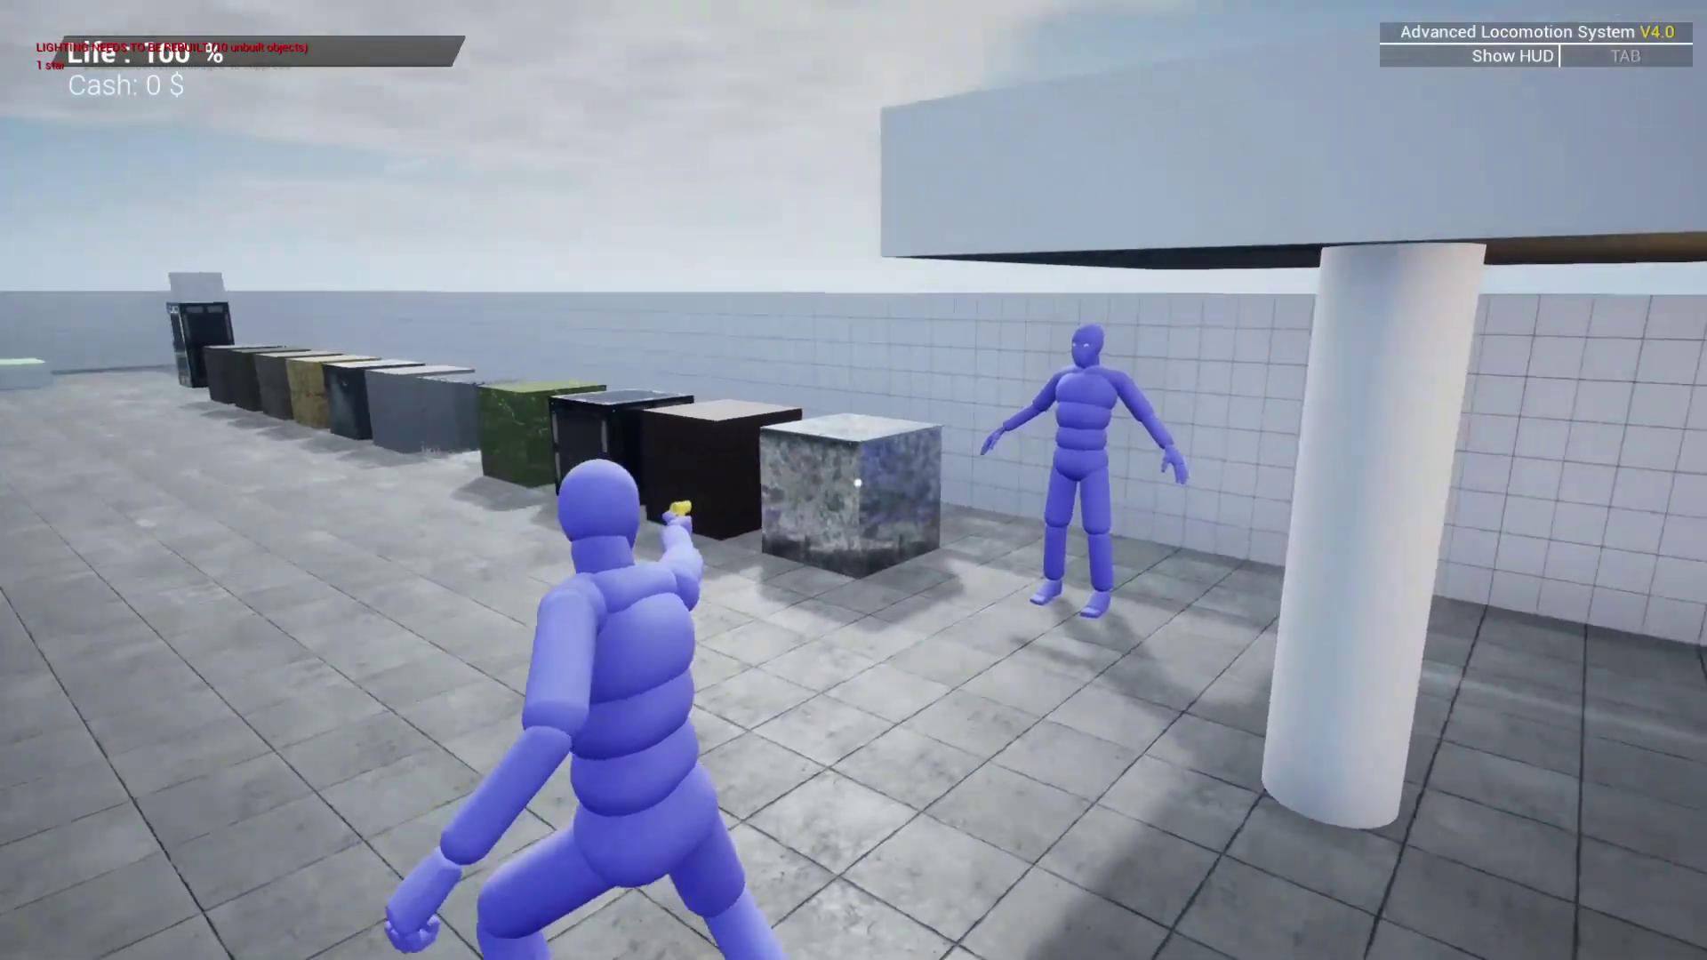
pyautogui.click(856, 482)
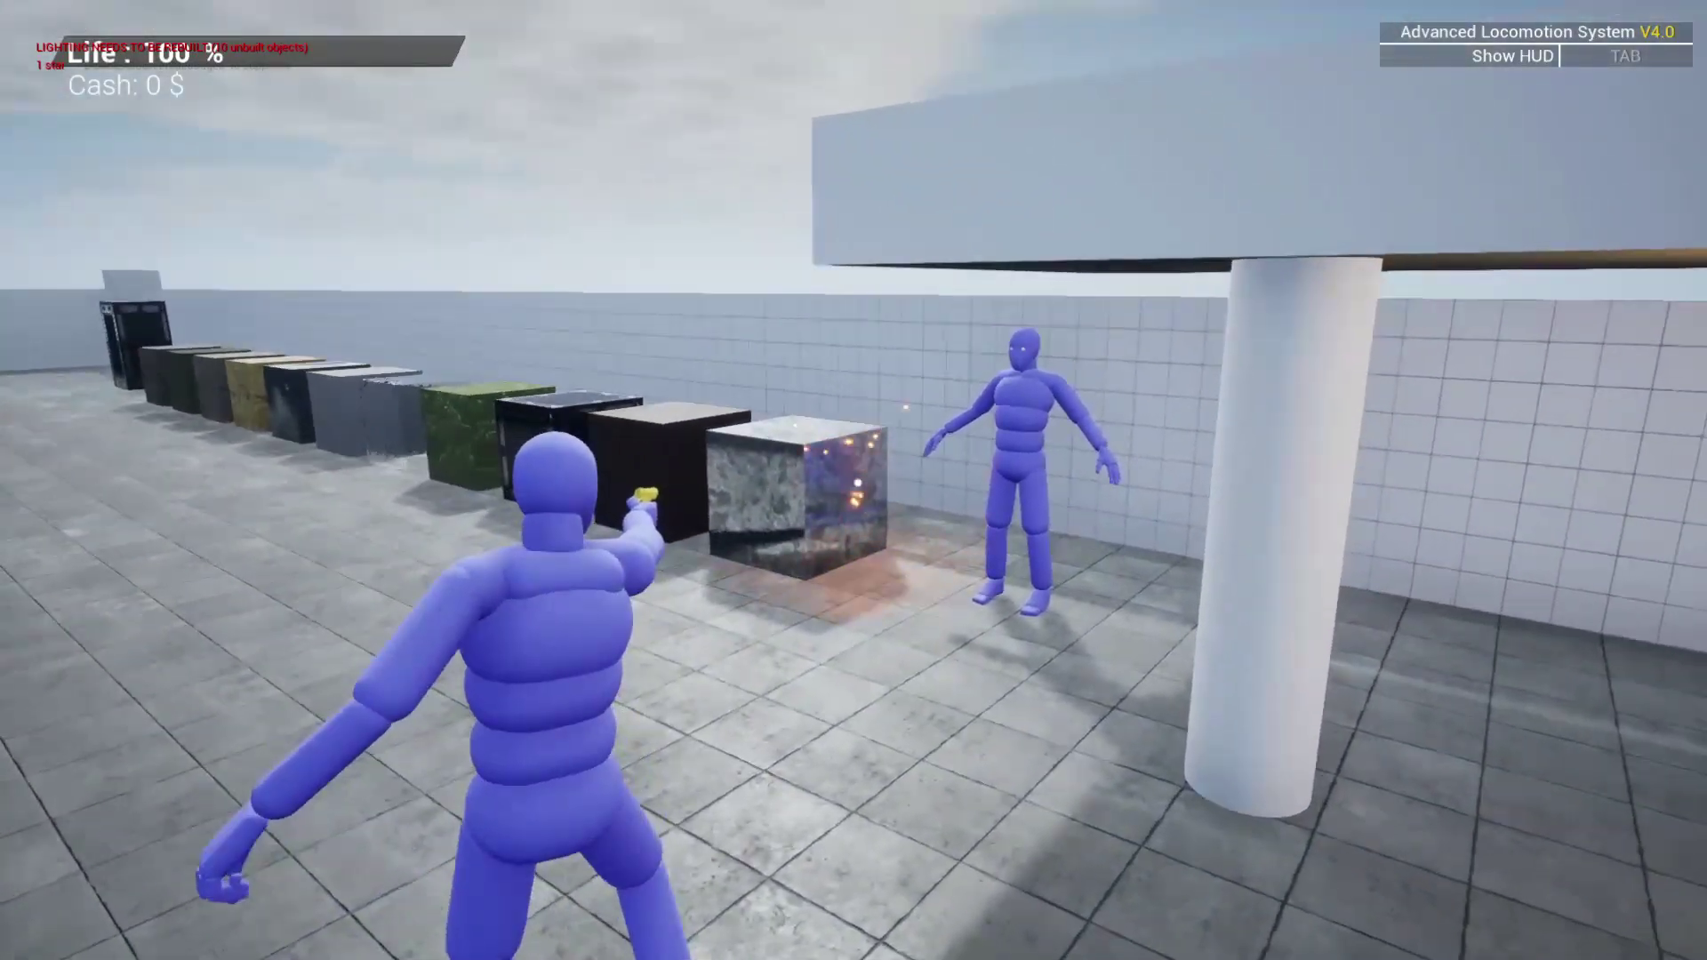
pyautogui.click(855, 481)
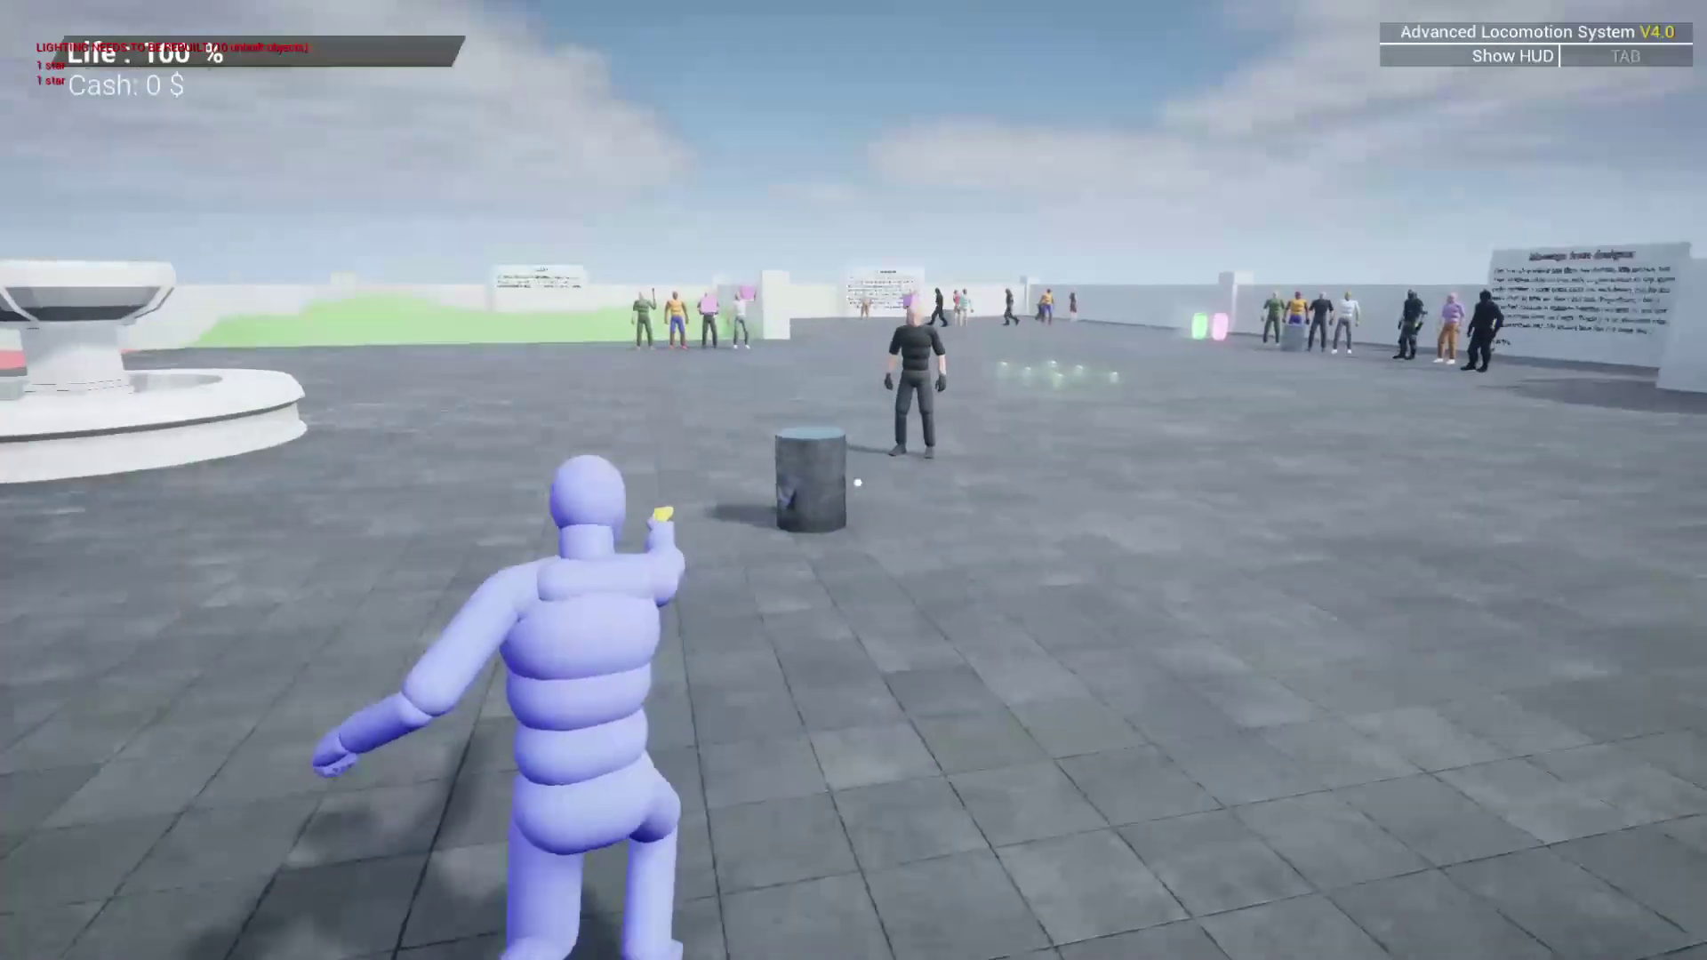
pyautogui.click(858, 482)
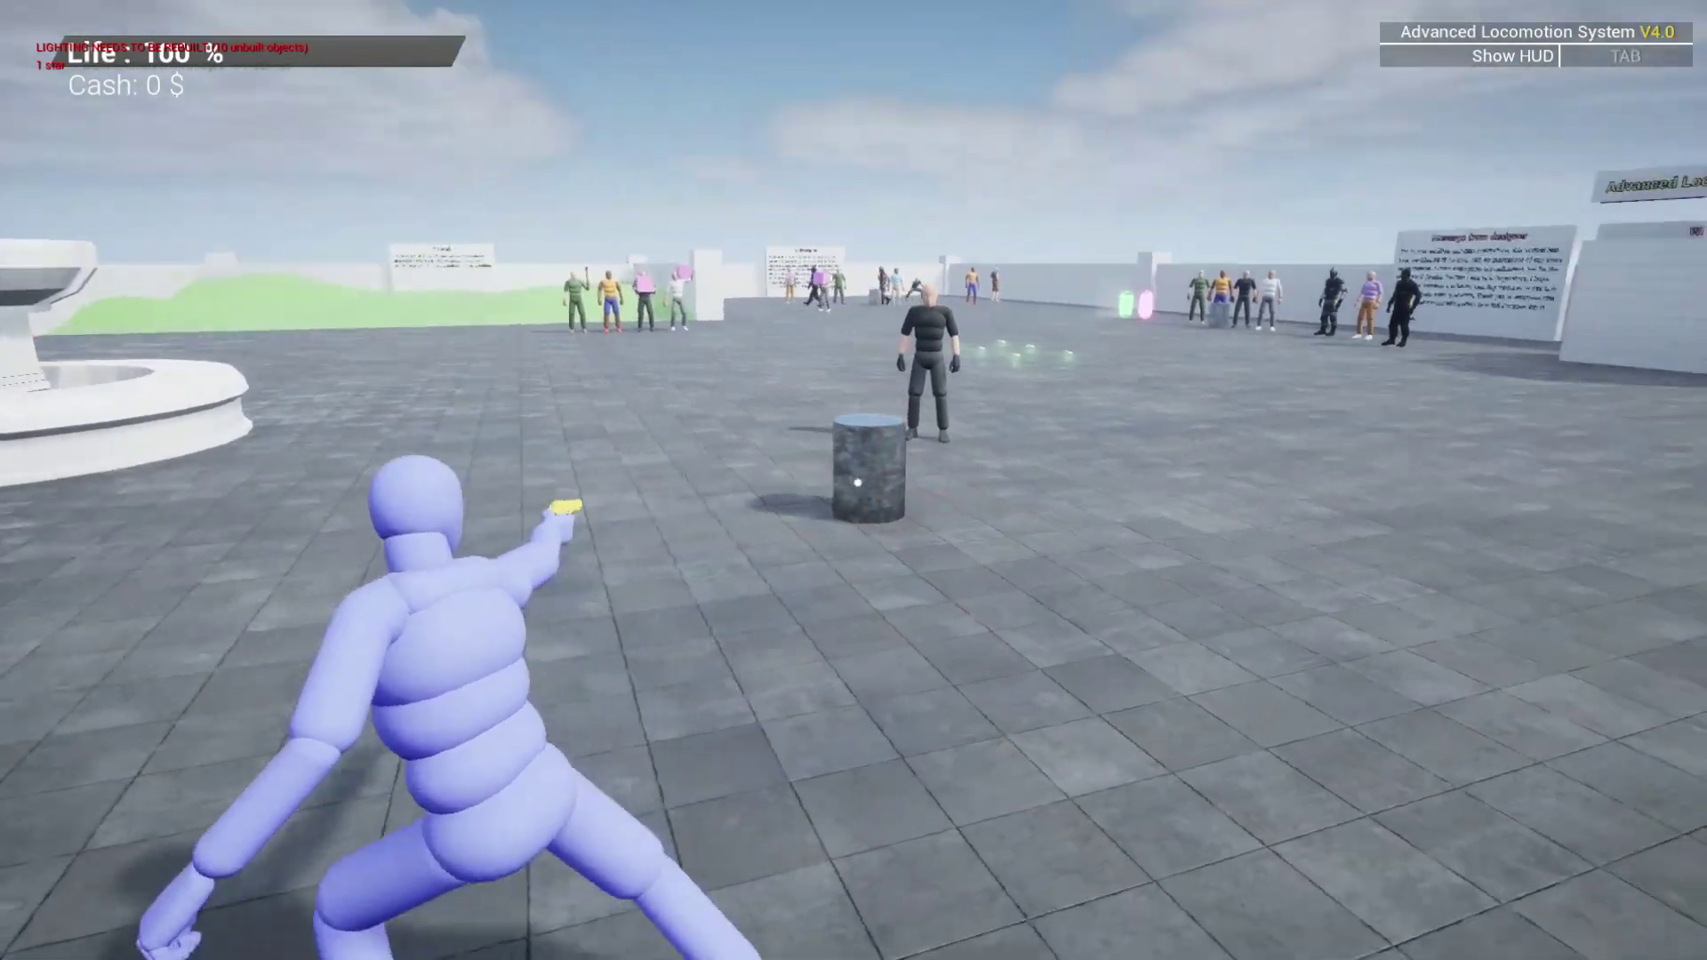
pyautogui.click(858, 483)
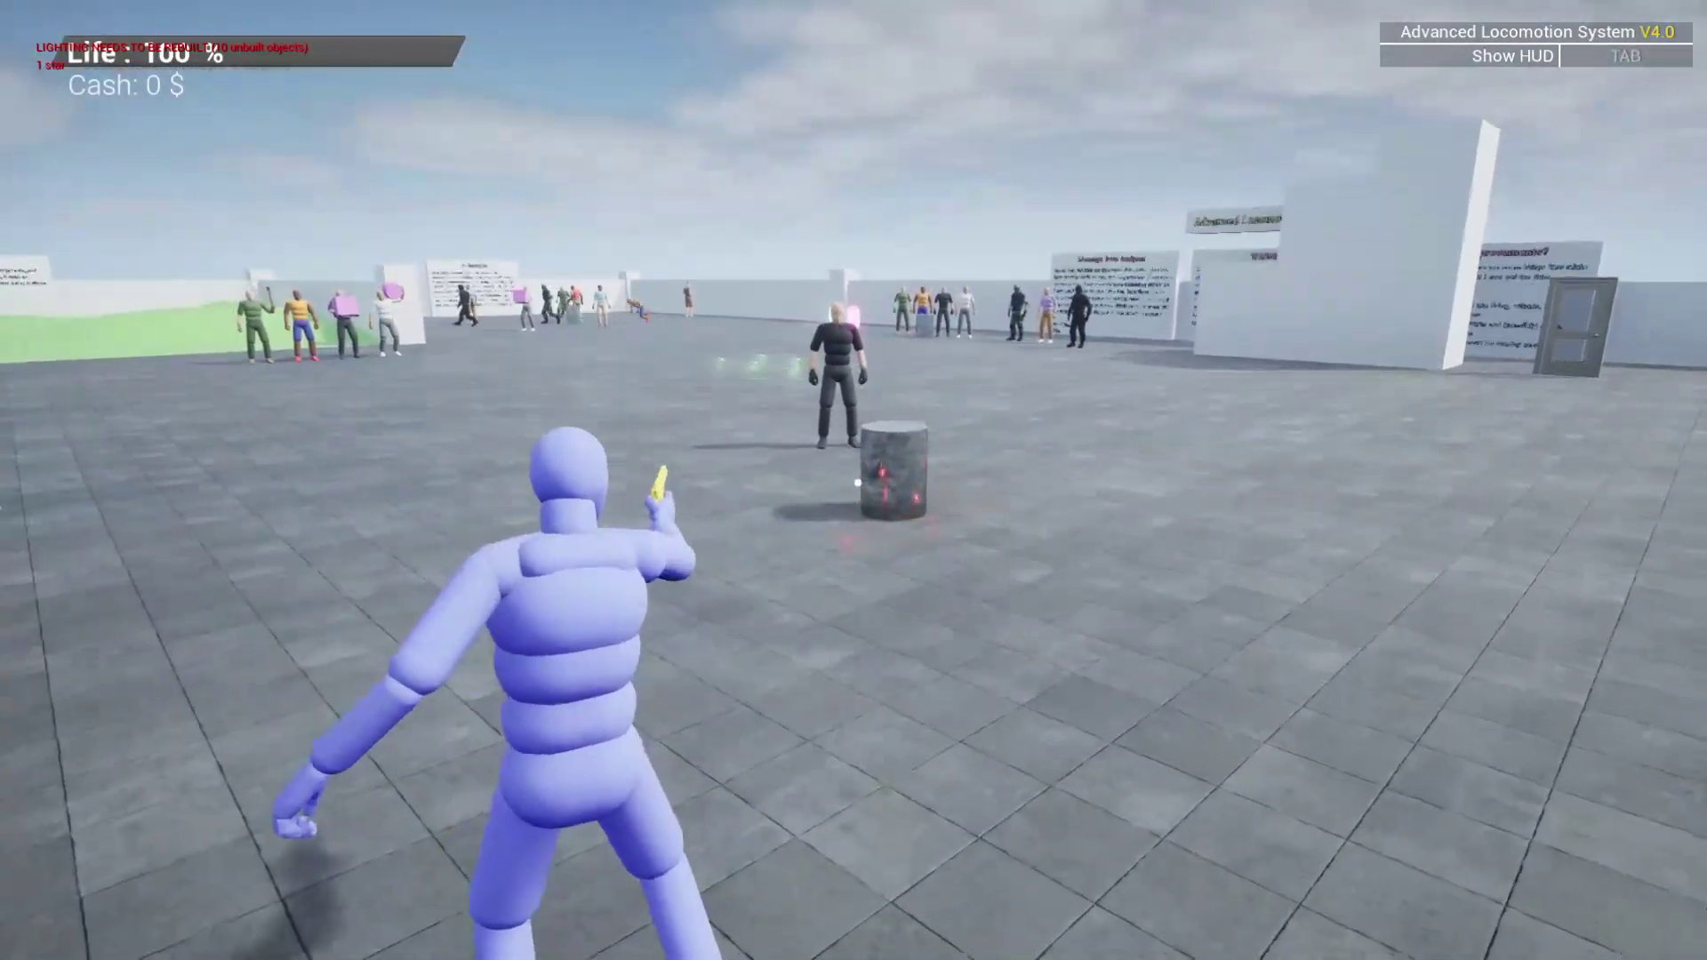
pyautogui.press('Escape')
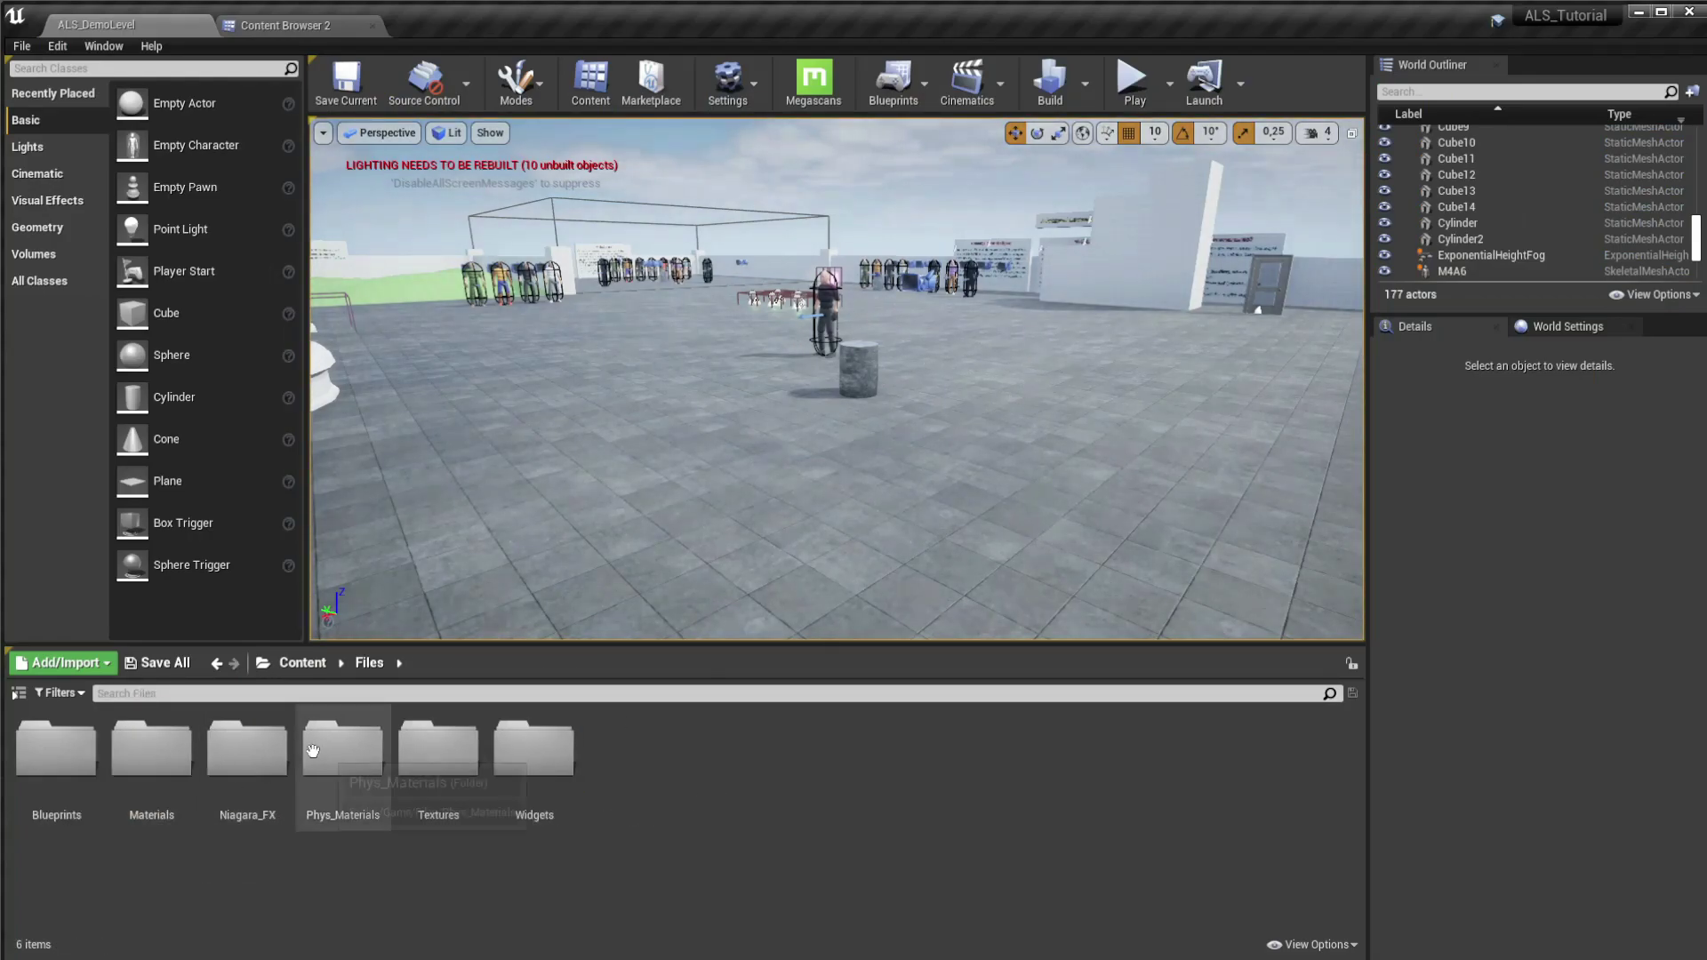
# Step: Open PSN_Metal_Surface from Niagara_FX > ParticleSystems, closing the wrongly opened PSN_Sparks_Surface
pyautogui.doubleClick(265, 735)
pyautogui.doubleClick(129, 783)
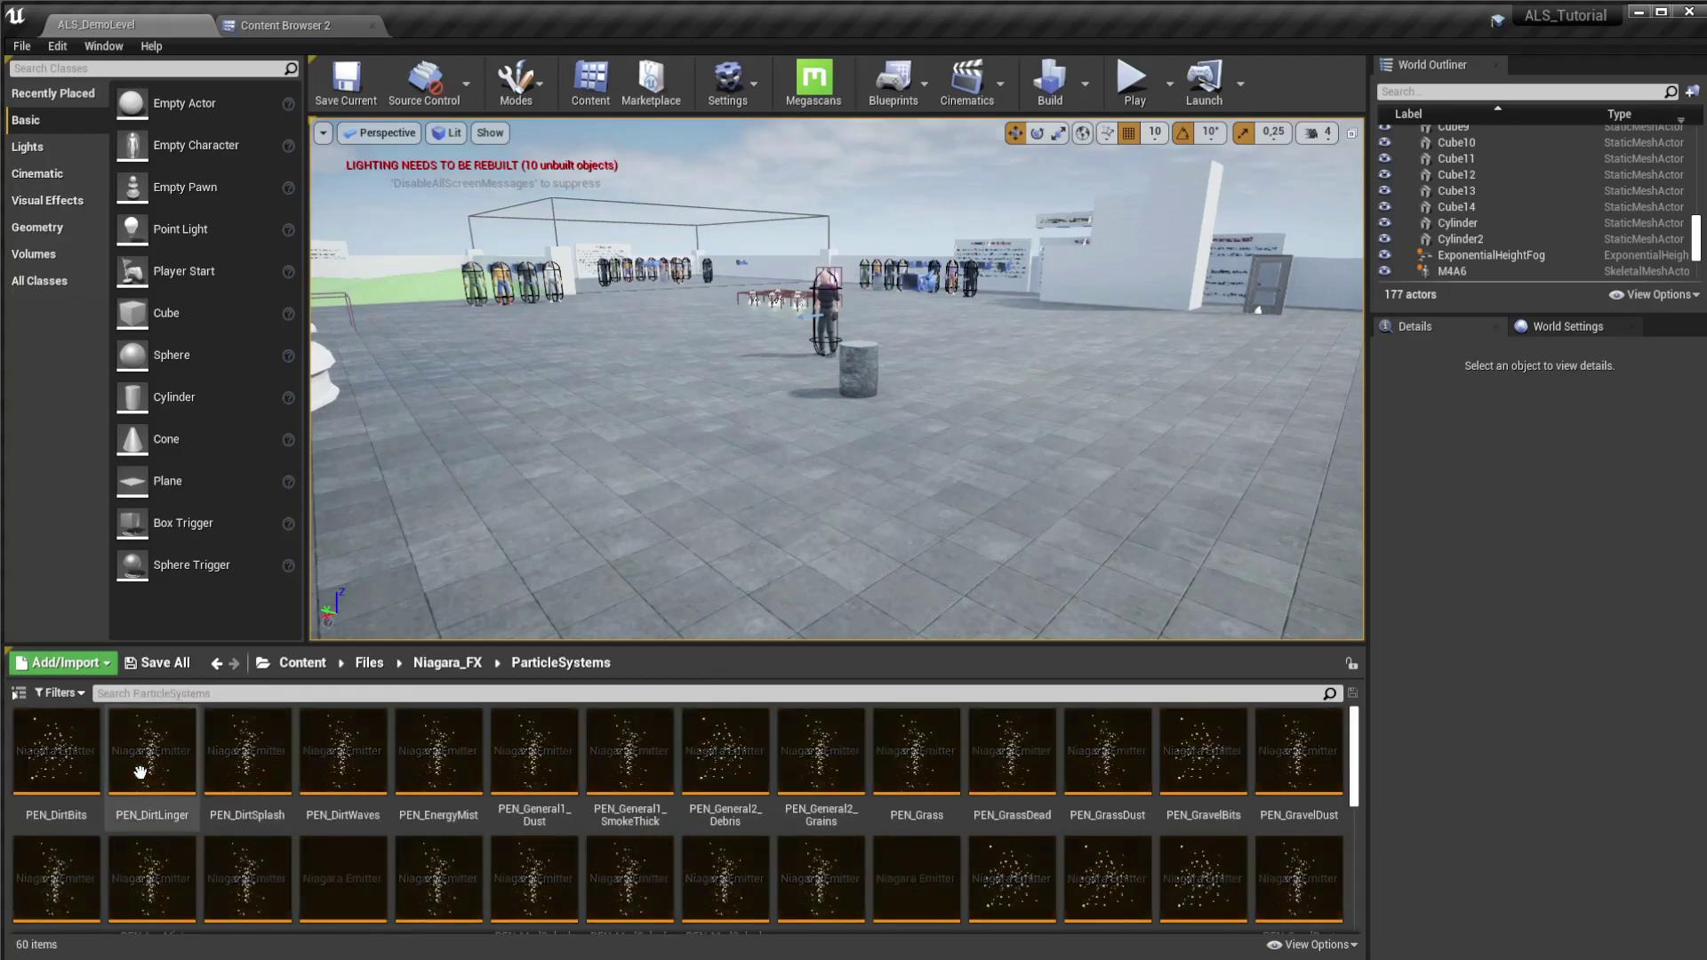
pyautogui.scroll(-3, 228, 845)
pyautogui.scroll(-3, 227, 845)
pyautogui.doubleClick(56, 854)
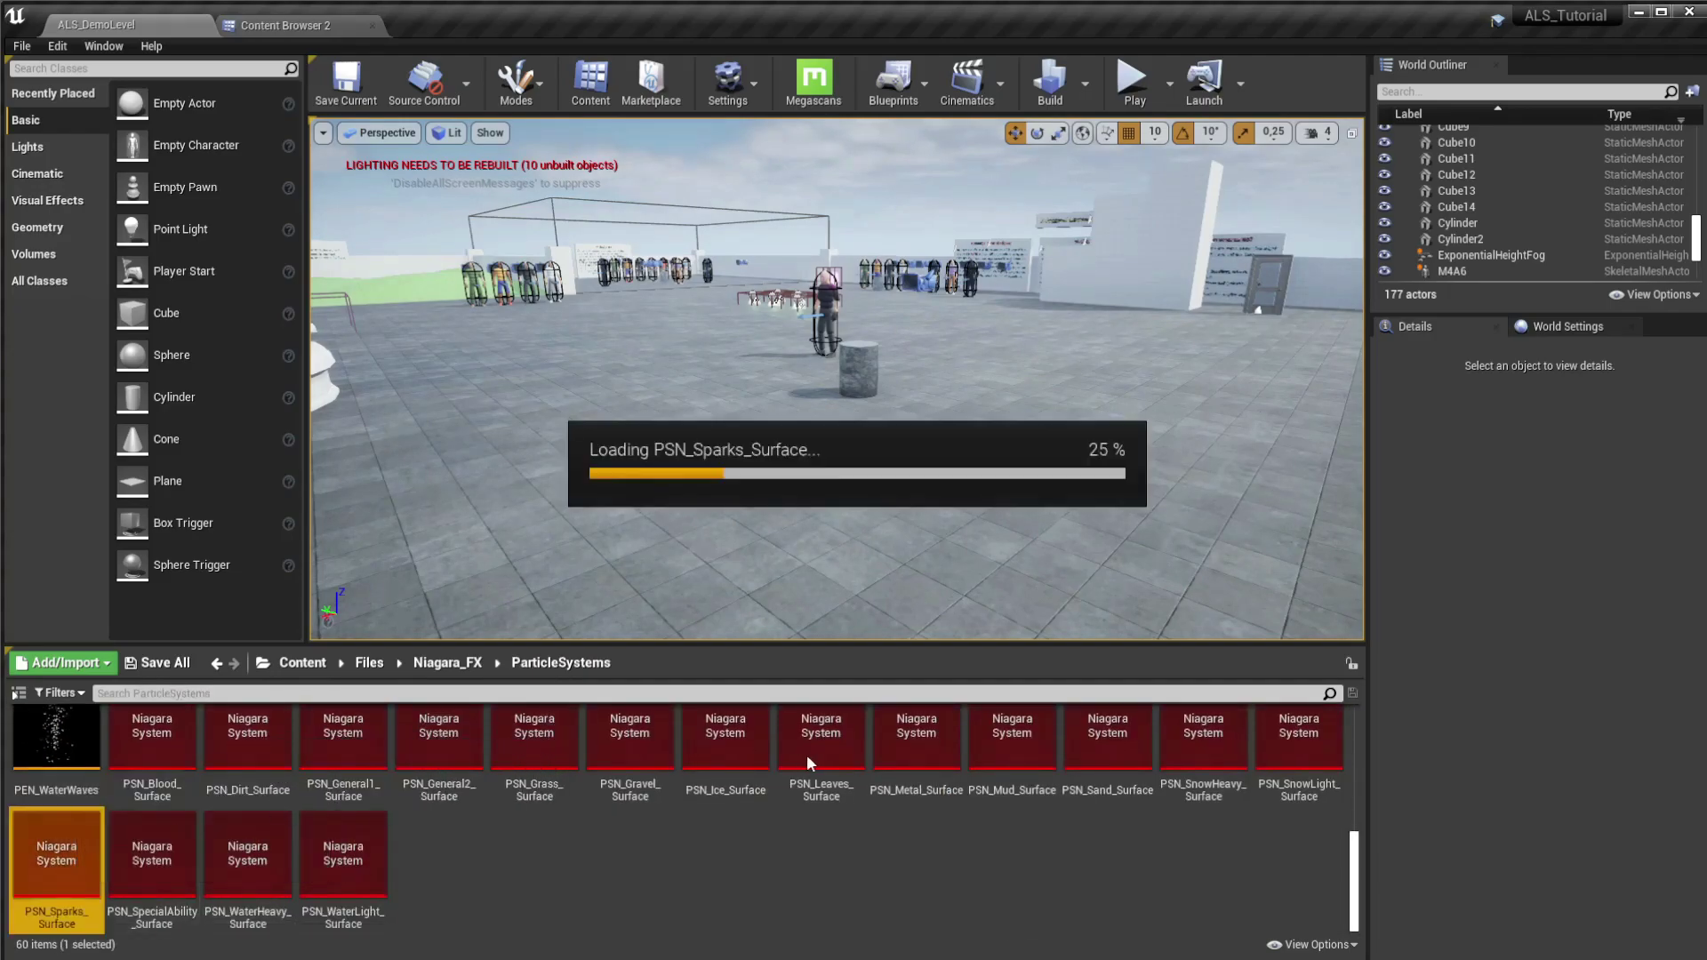
pyautogui.click(541, 25)
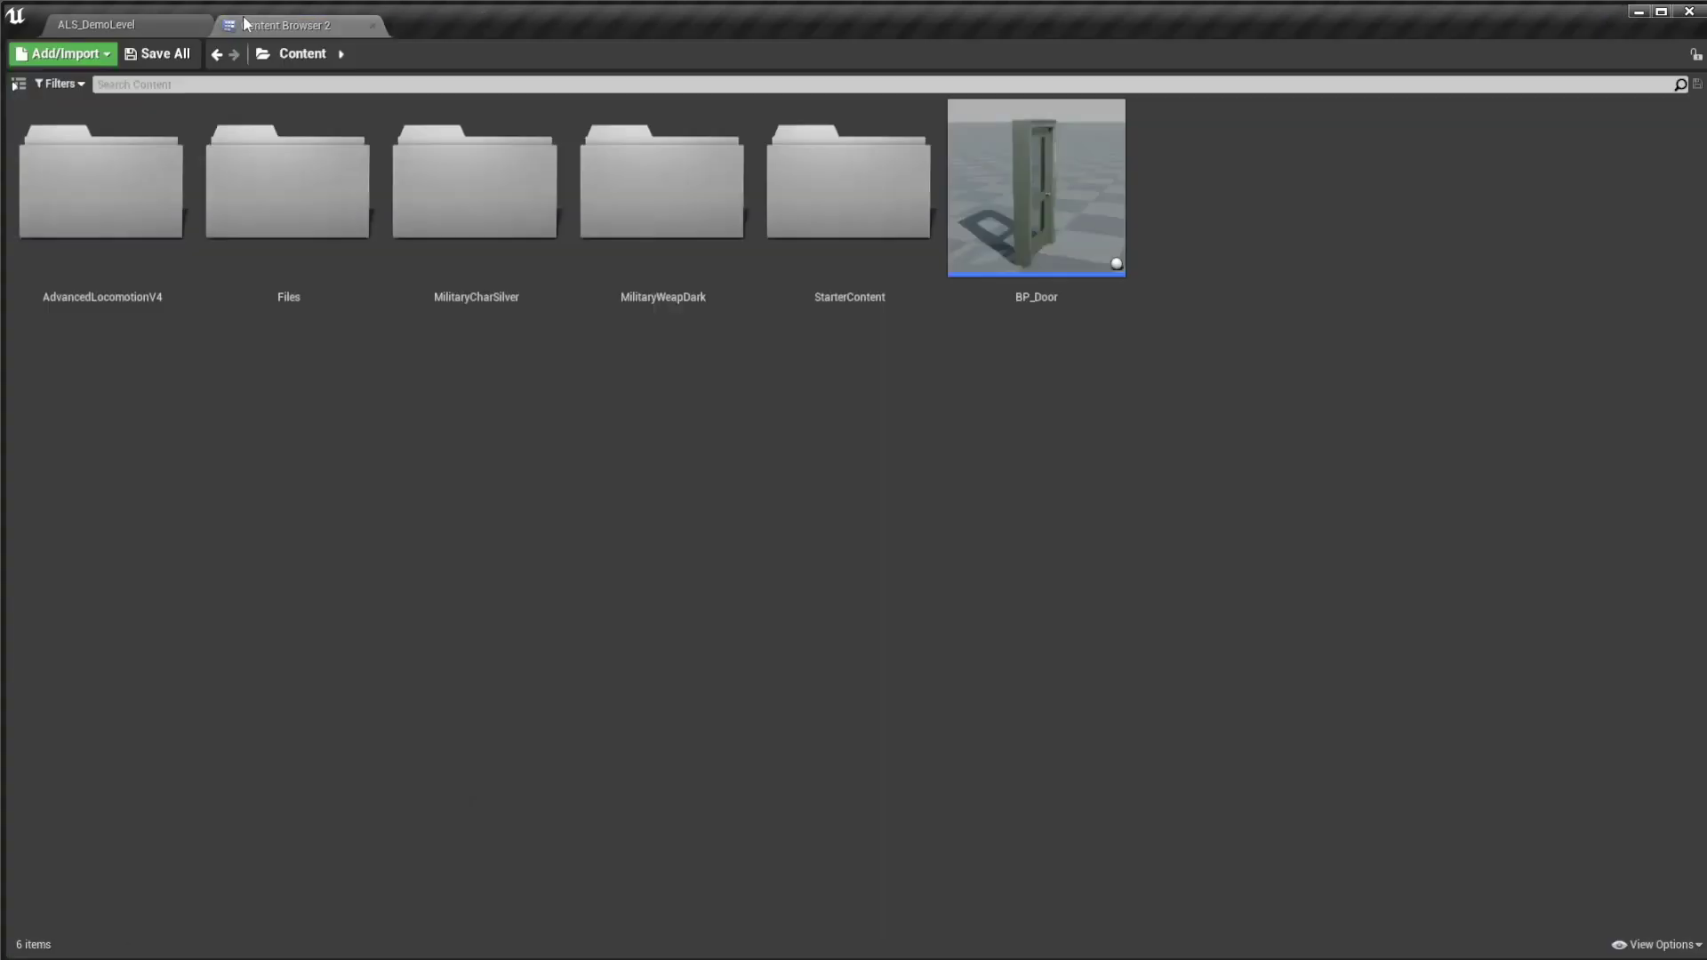
pyautogui.click(139, 32)
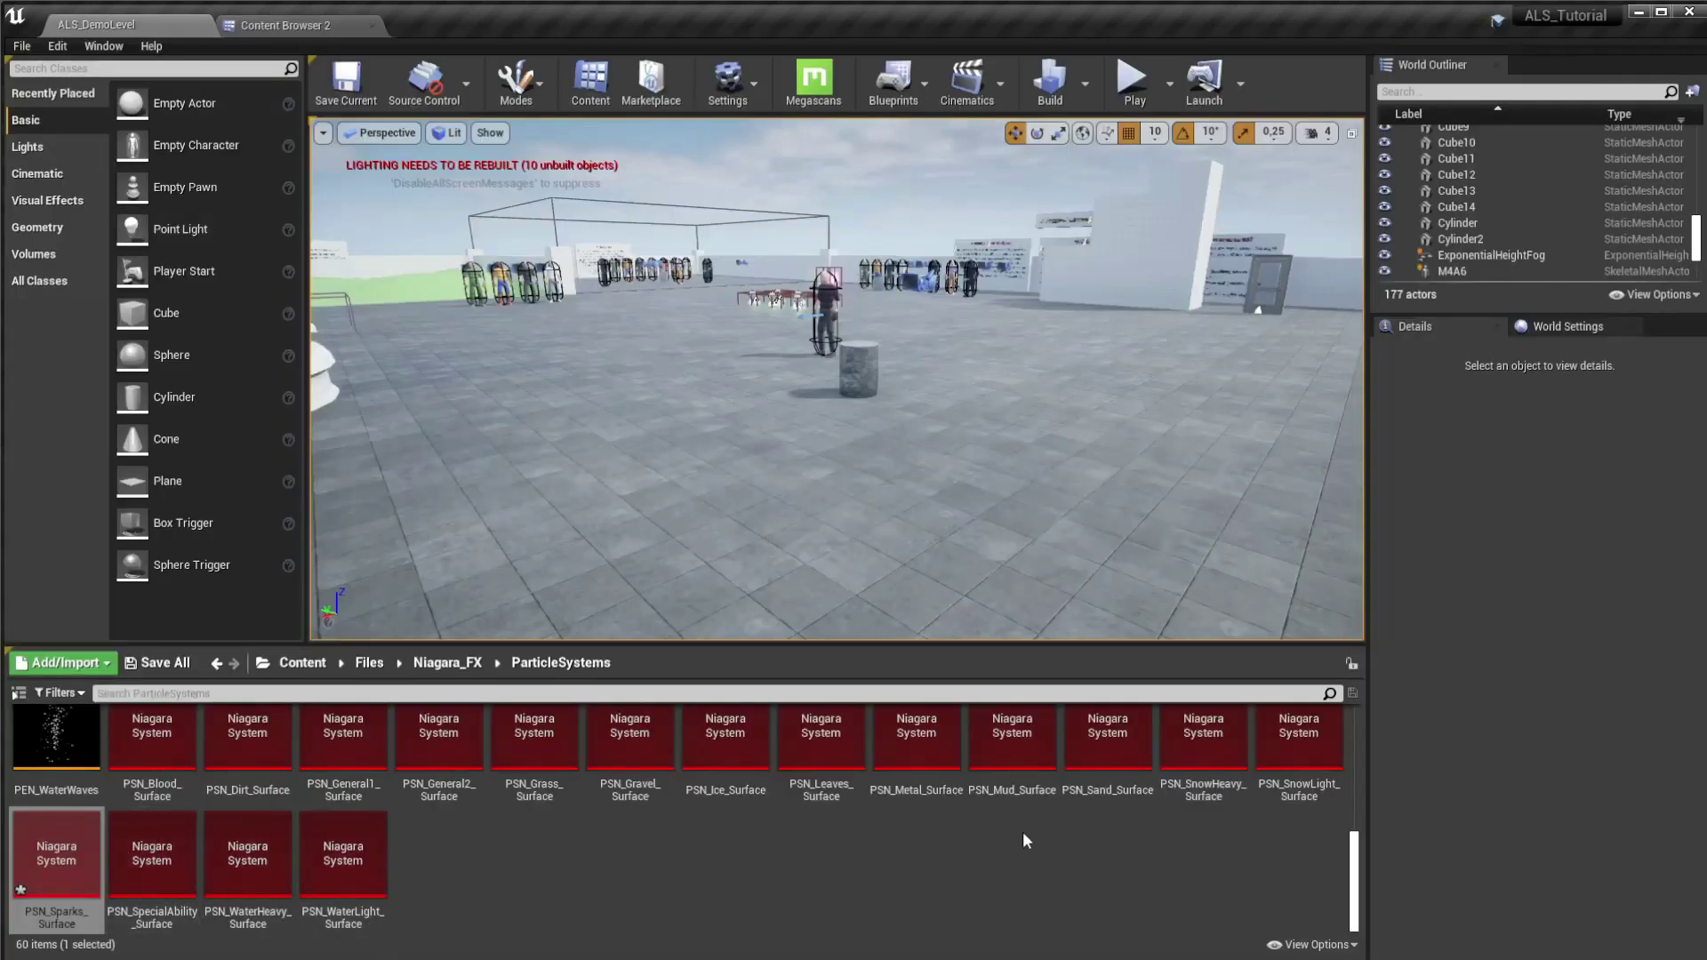
pyautogui.doubleClick(917, 738)
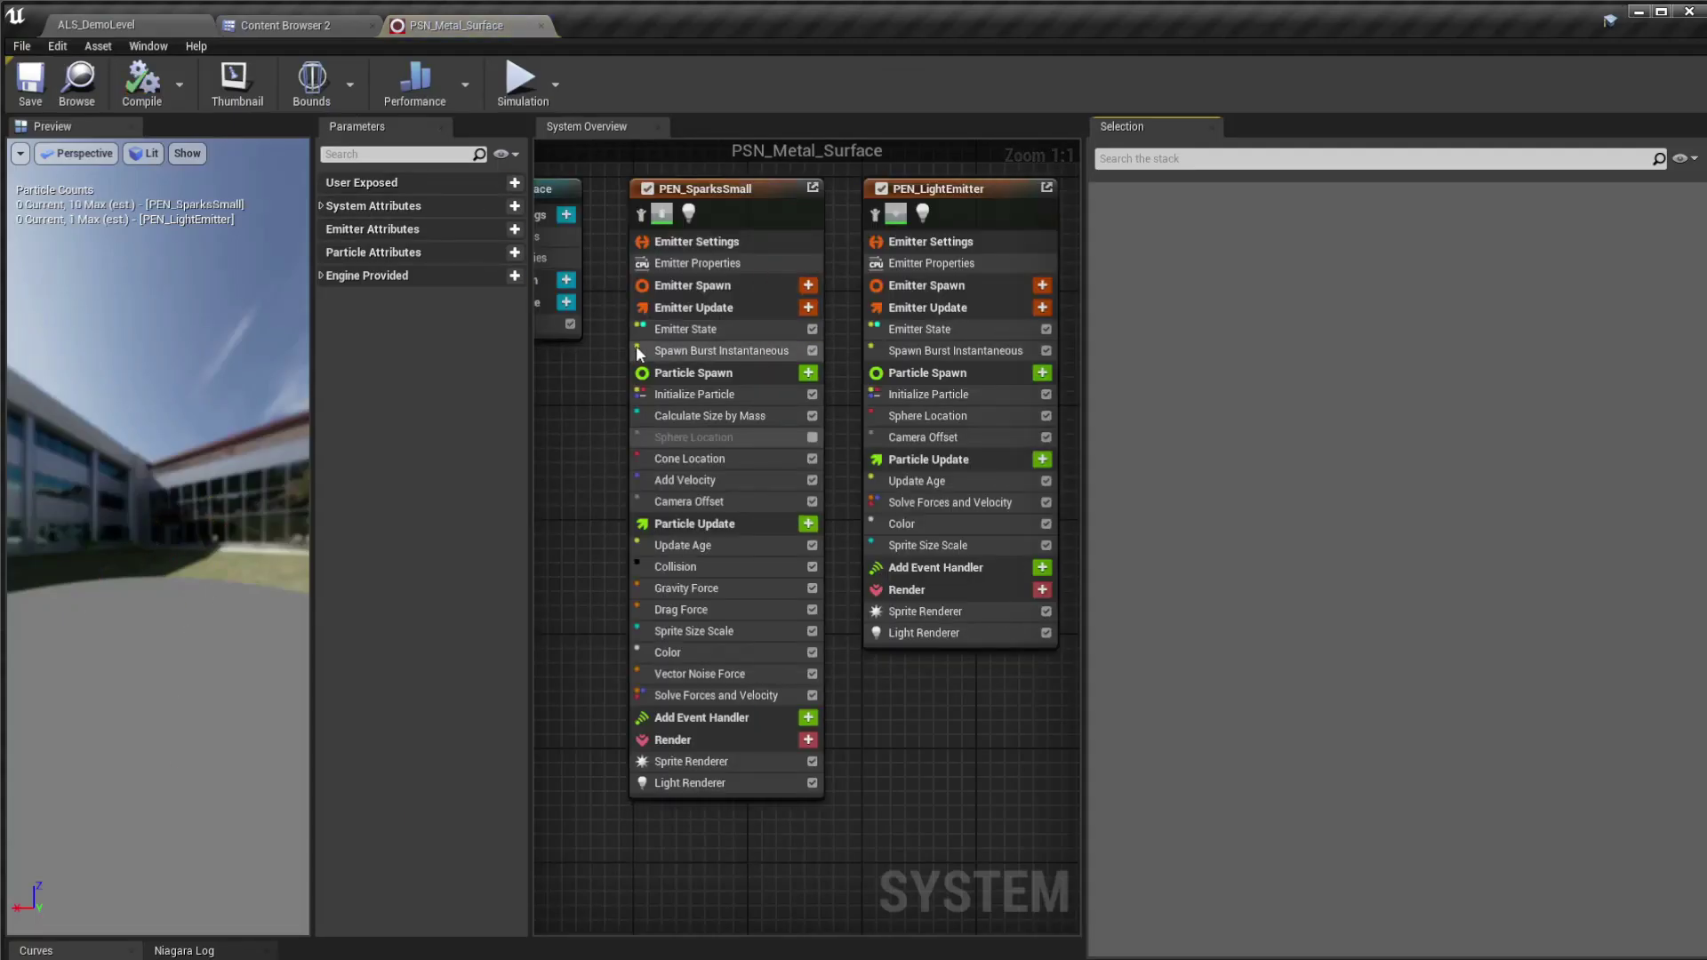
# Step: Disable the PEN_LightEmitter emitter and play-test the level to see the sparks
pyautogui.click(882, 189)
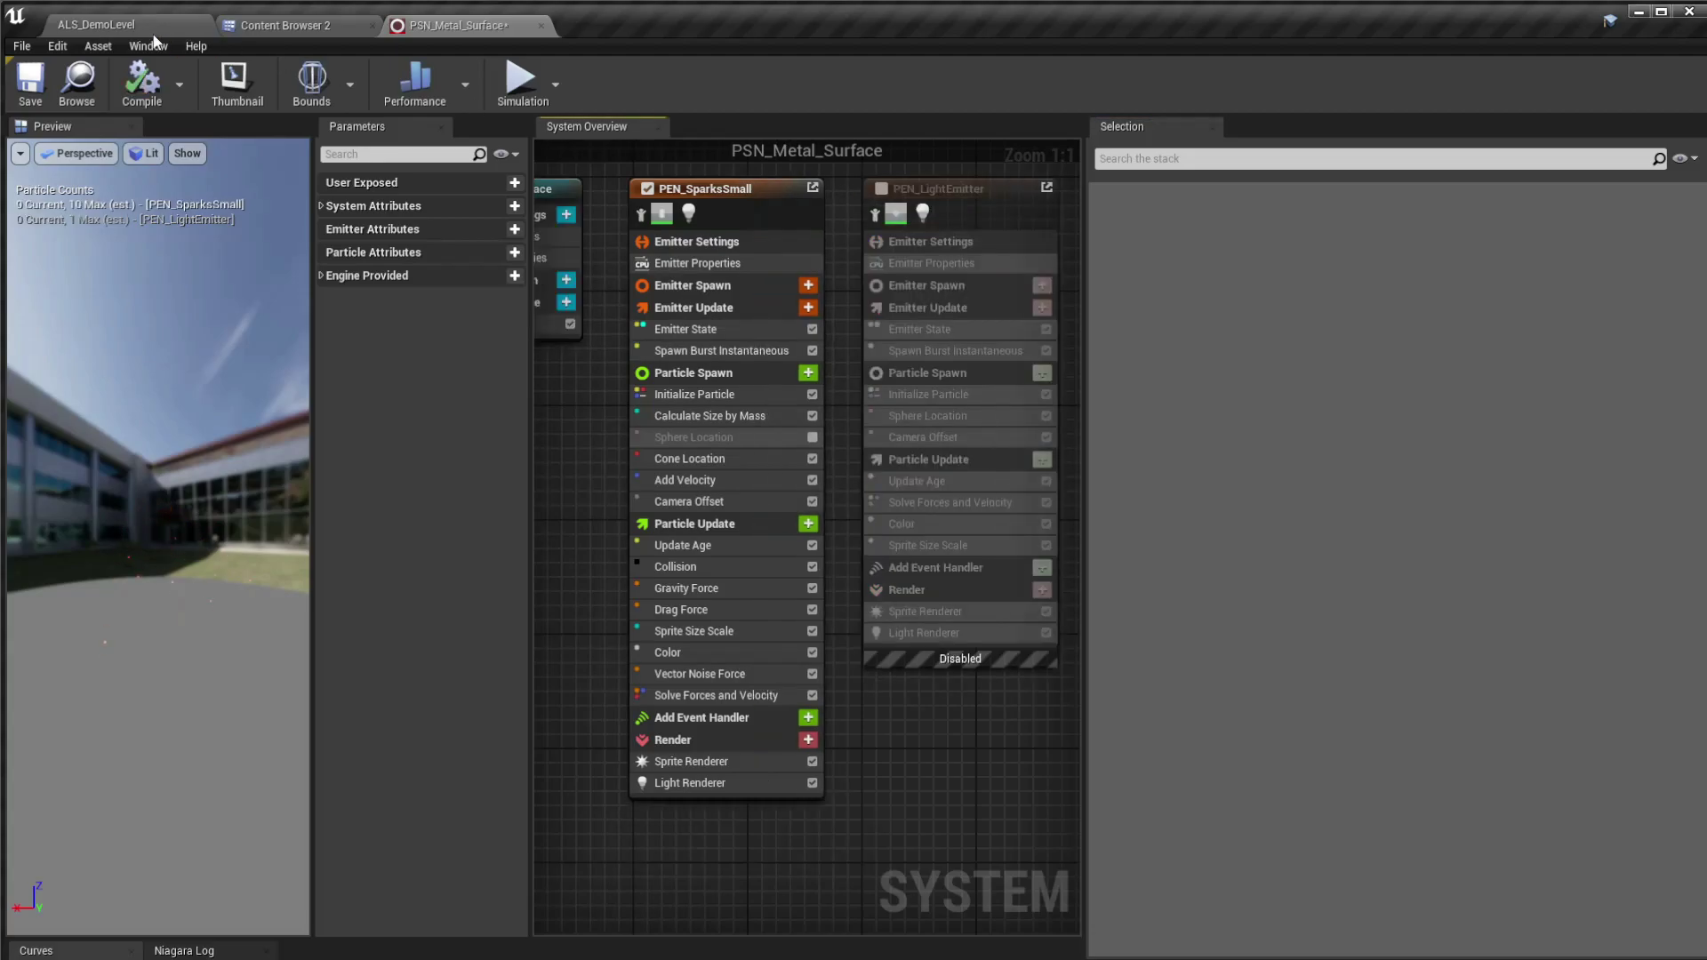
pyautogui.click(134, 24)
pyautogui.click(1136, 70)
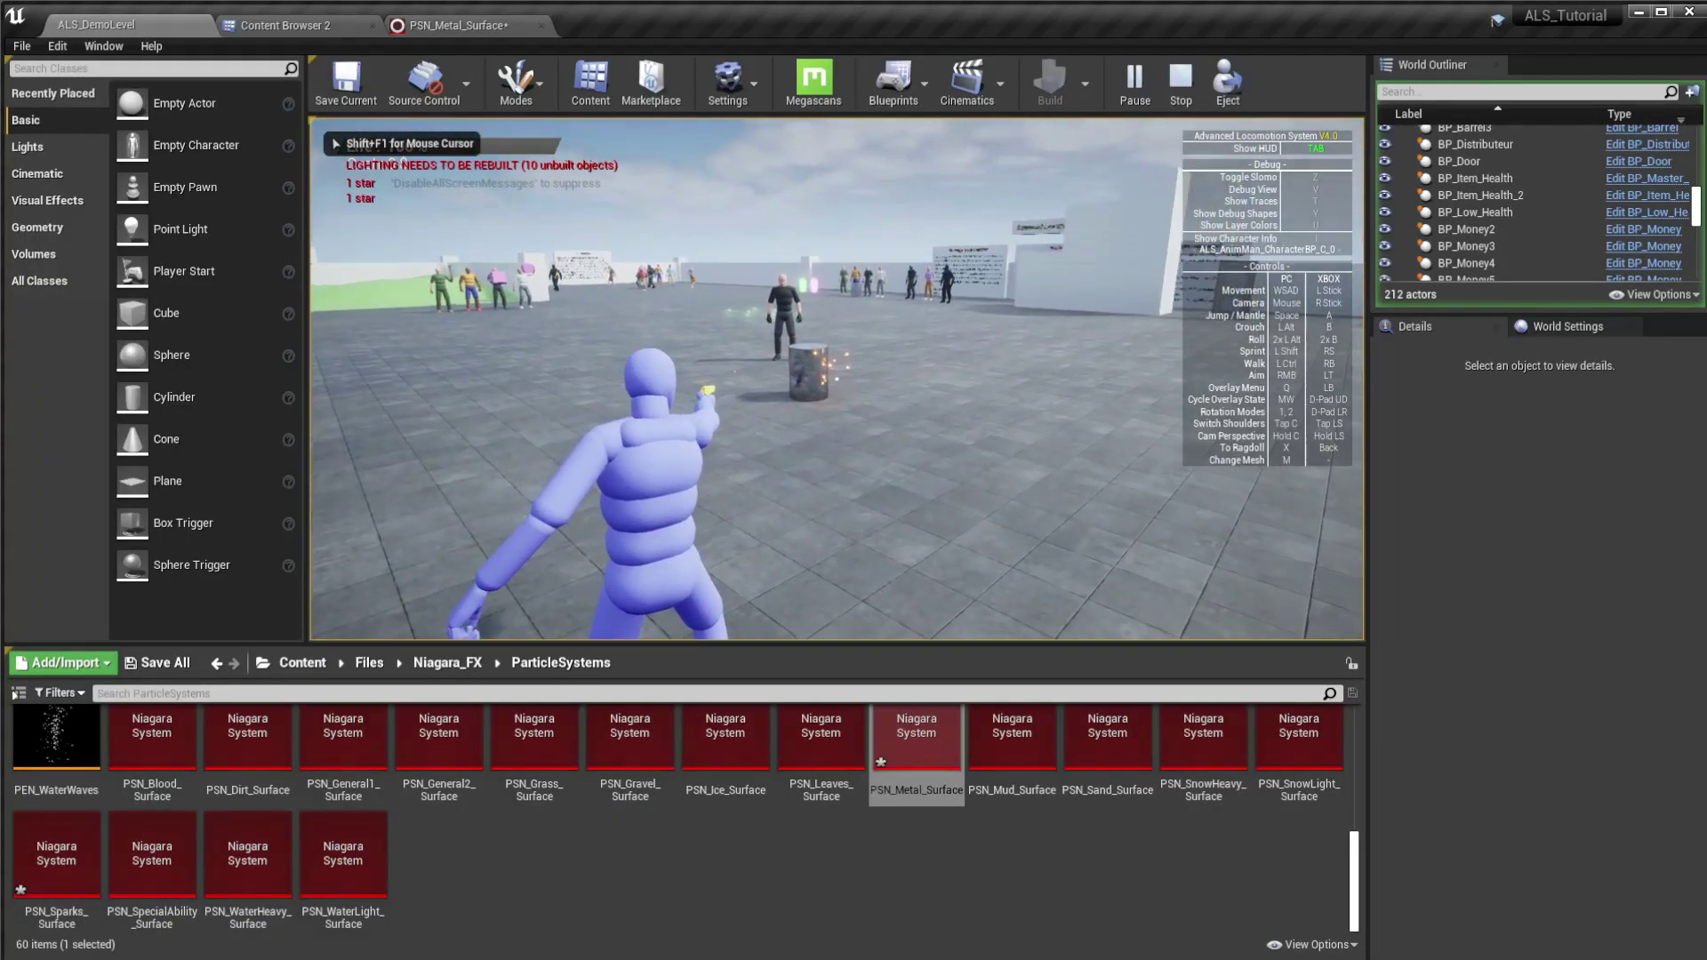
pyautogui.press('Escape')
pyautogui.click(463, 26)
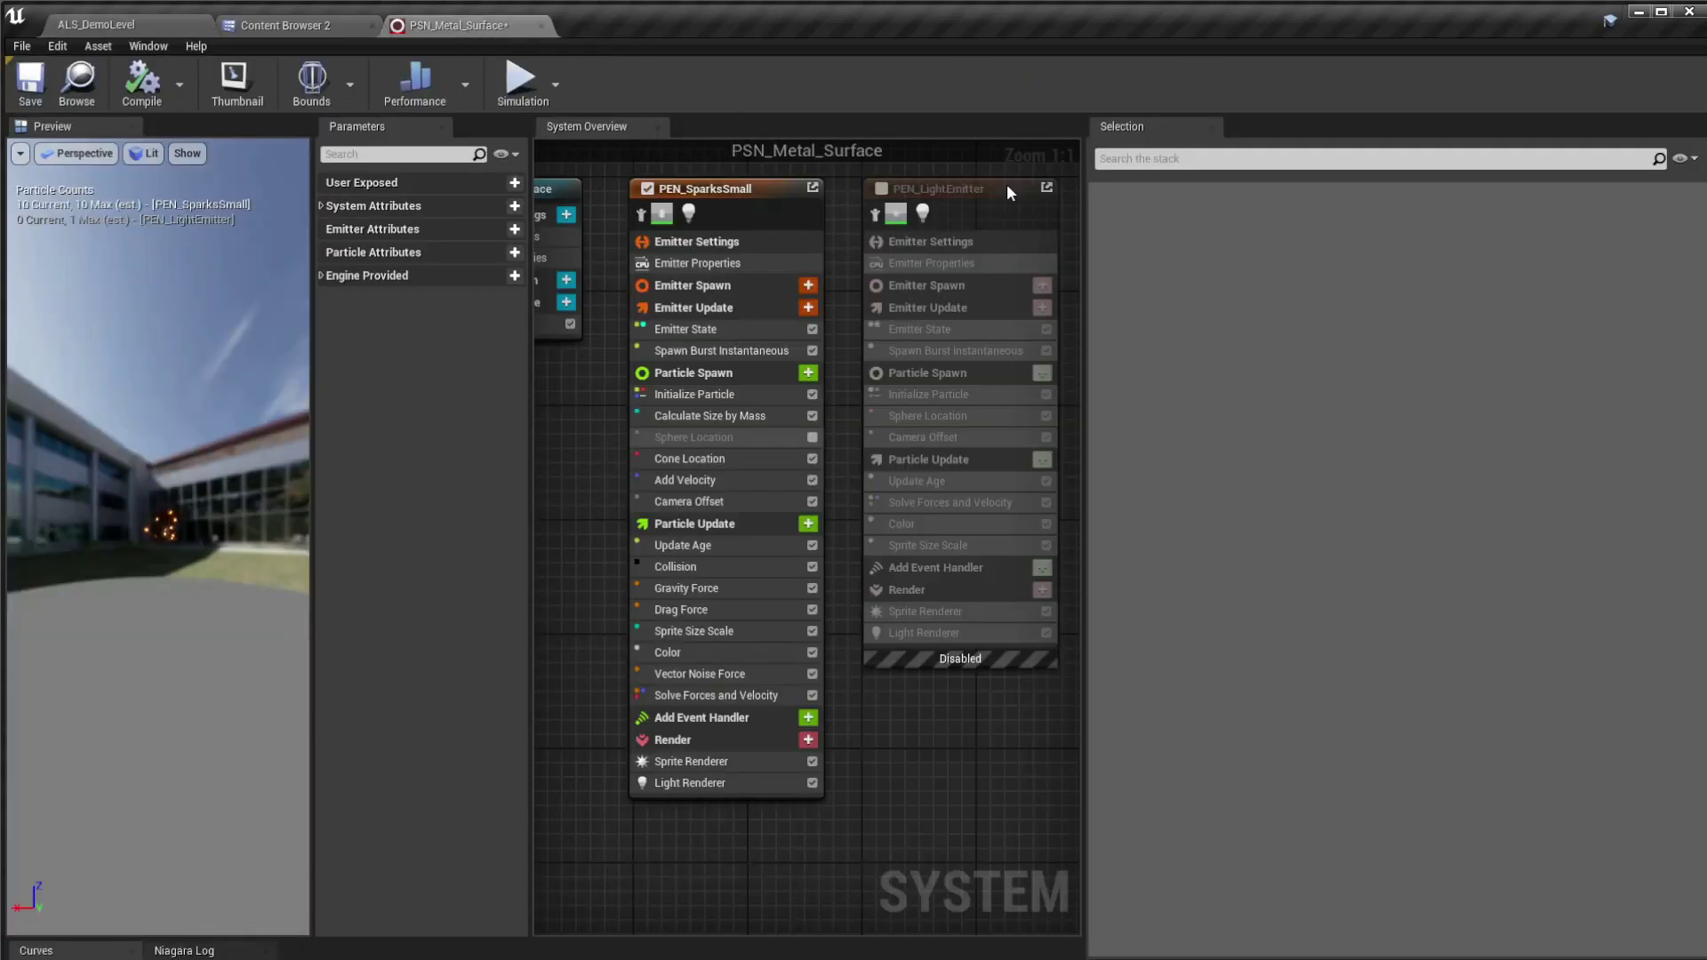
# Step: Change PEN_SparksSmall's Collision Restitution from 1.0 to 0.2
pyautogui.click(951, 191)
pyautogui.moveTo(951, 191); pyautogui.dragTo(854, 329, button='right')
pyautogui.click(733, 303)
pyautogui.moveTo(732, 302); pyautogui.dragTo(830, 439, button='right')
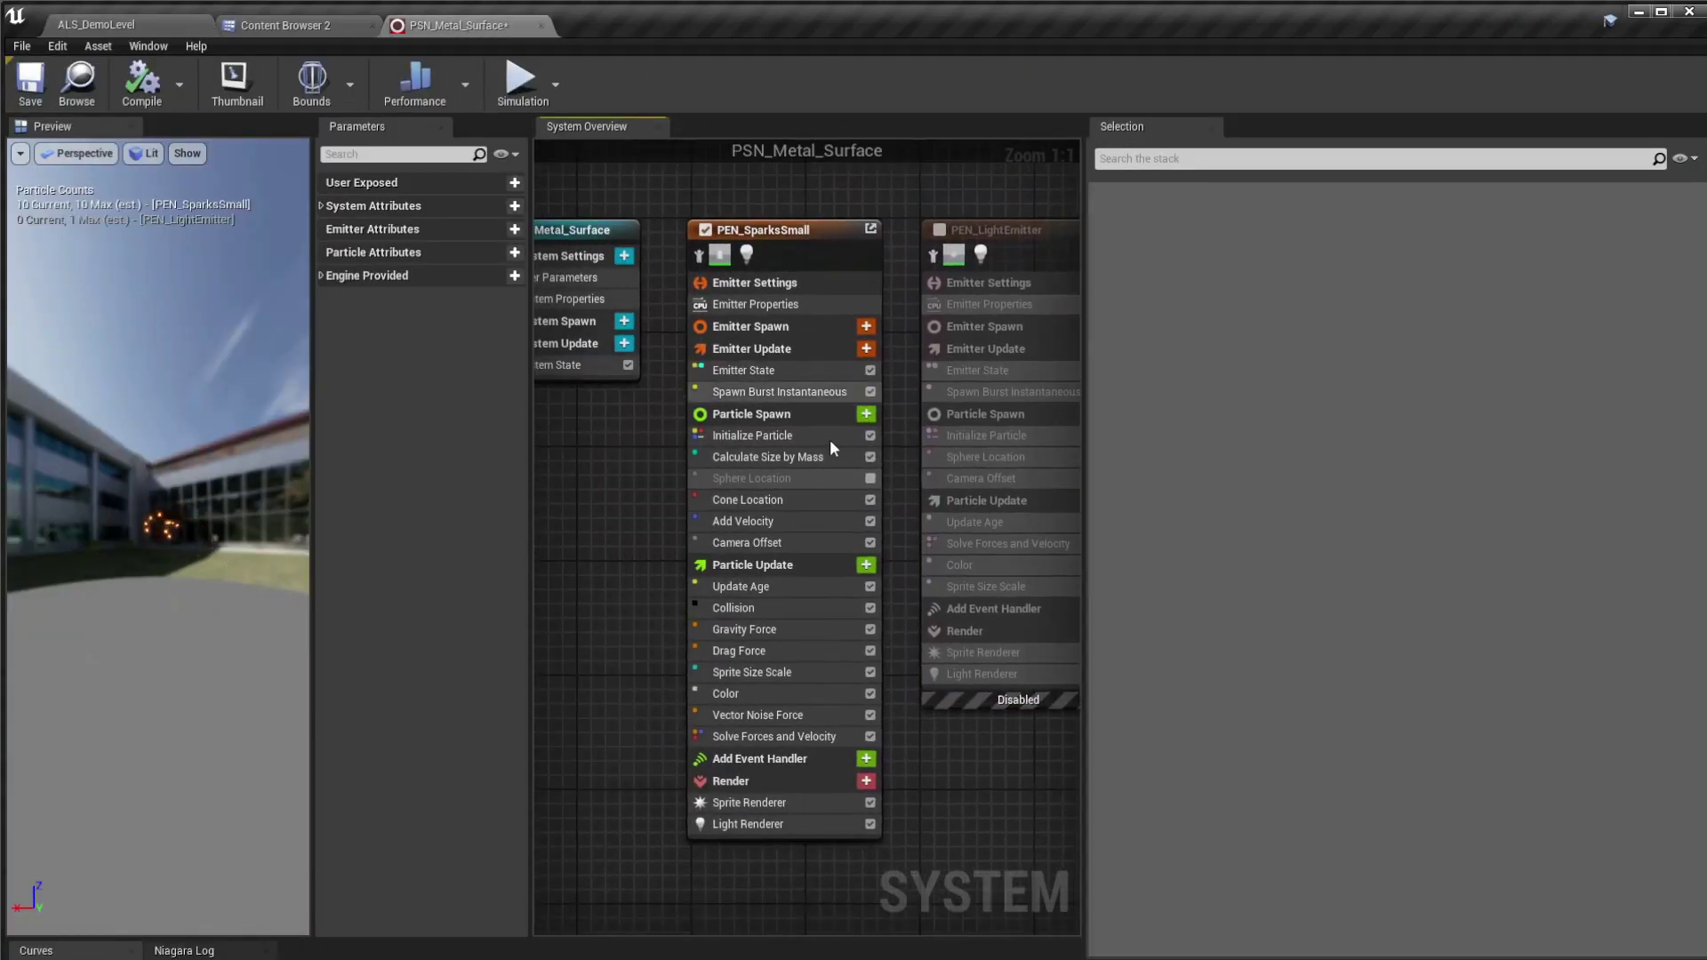
pyautogui.click(722, 607)
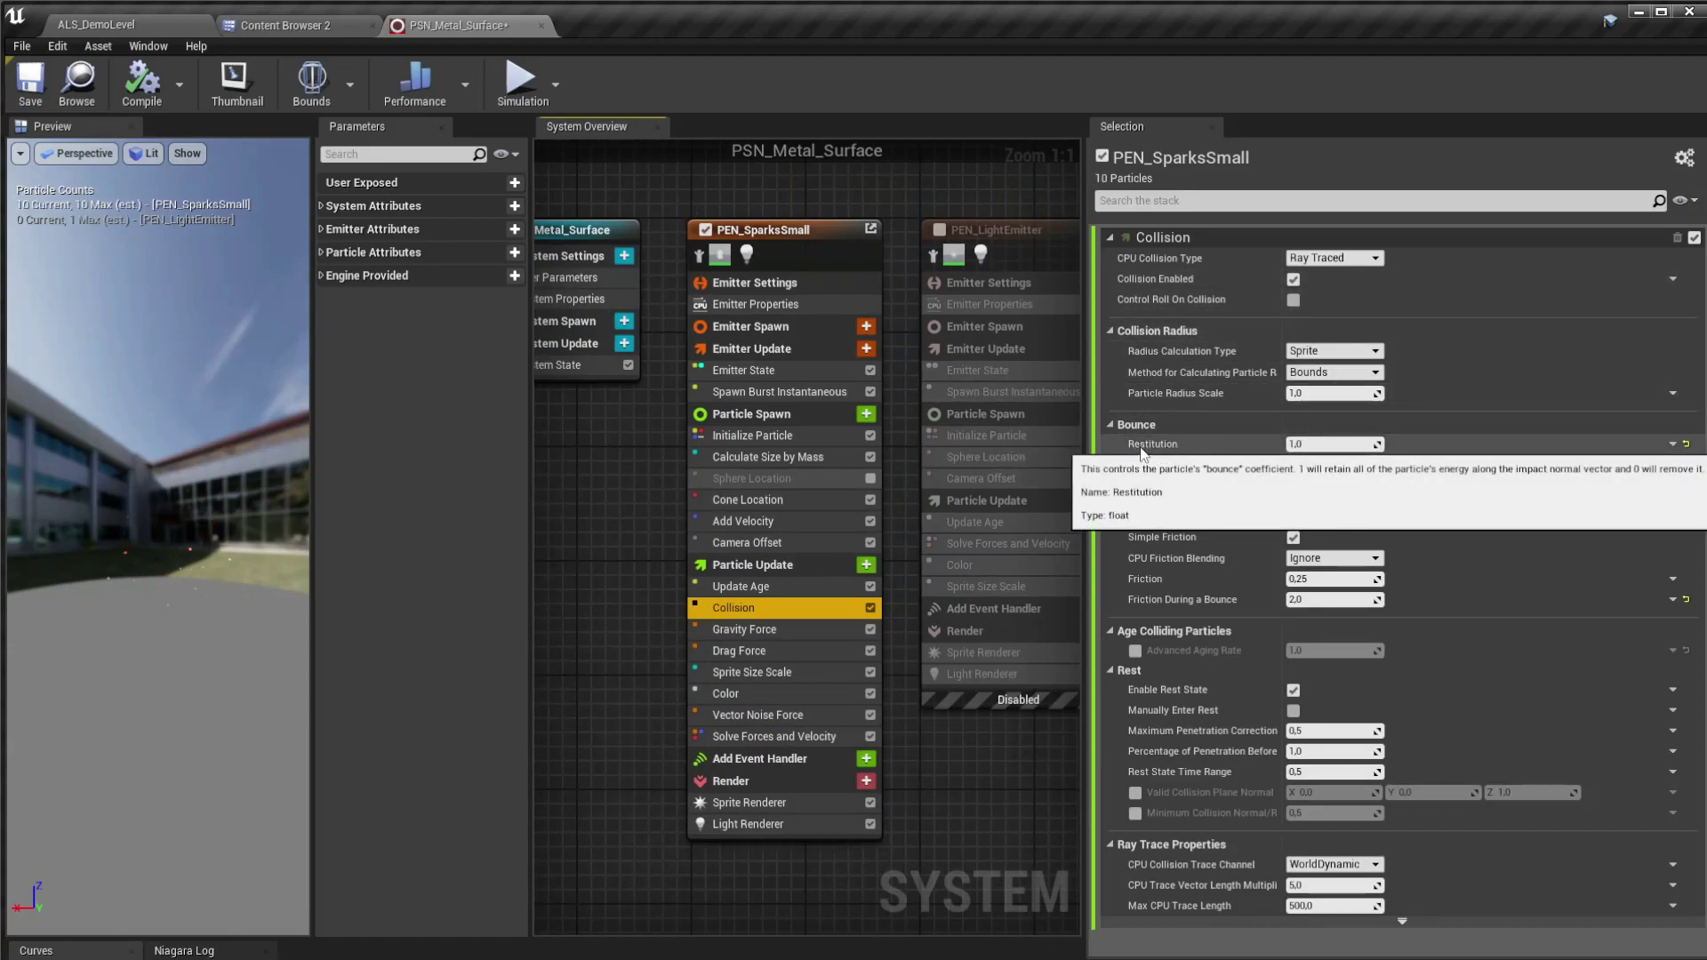
pyautogui.click(1347, 445)
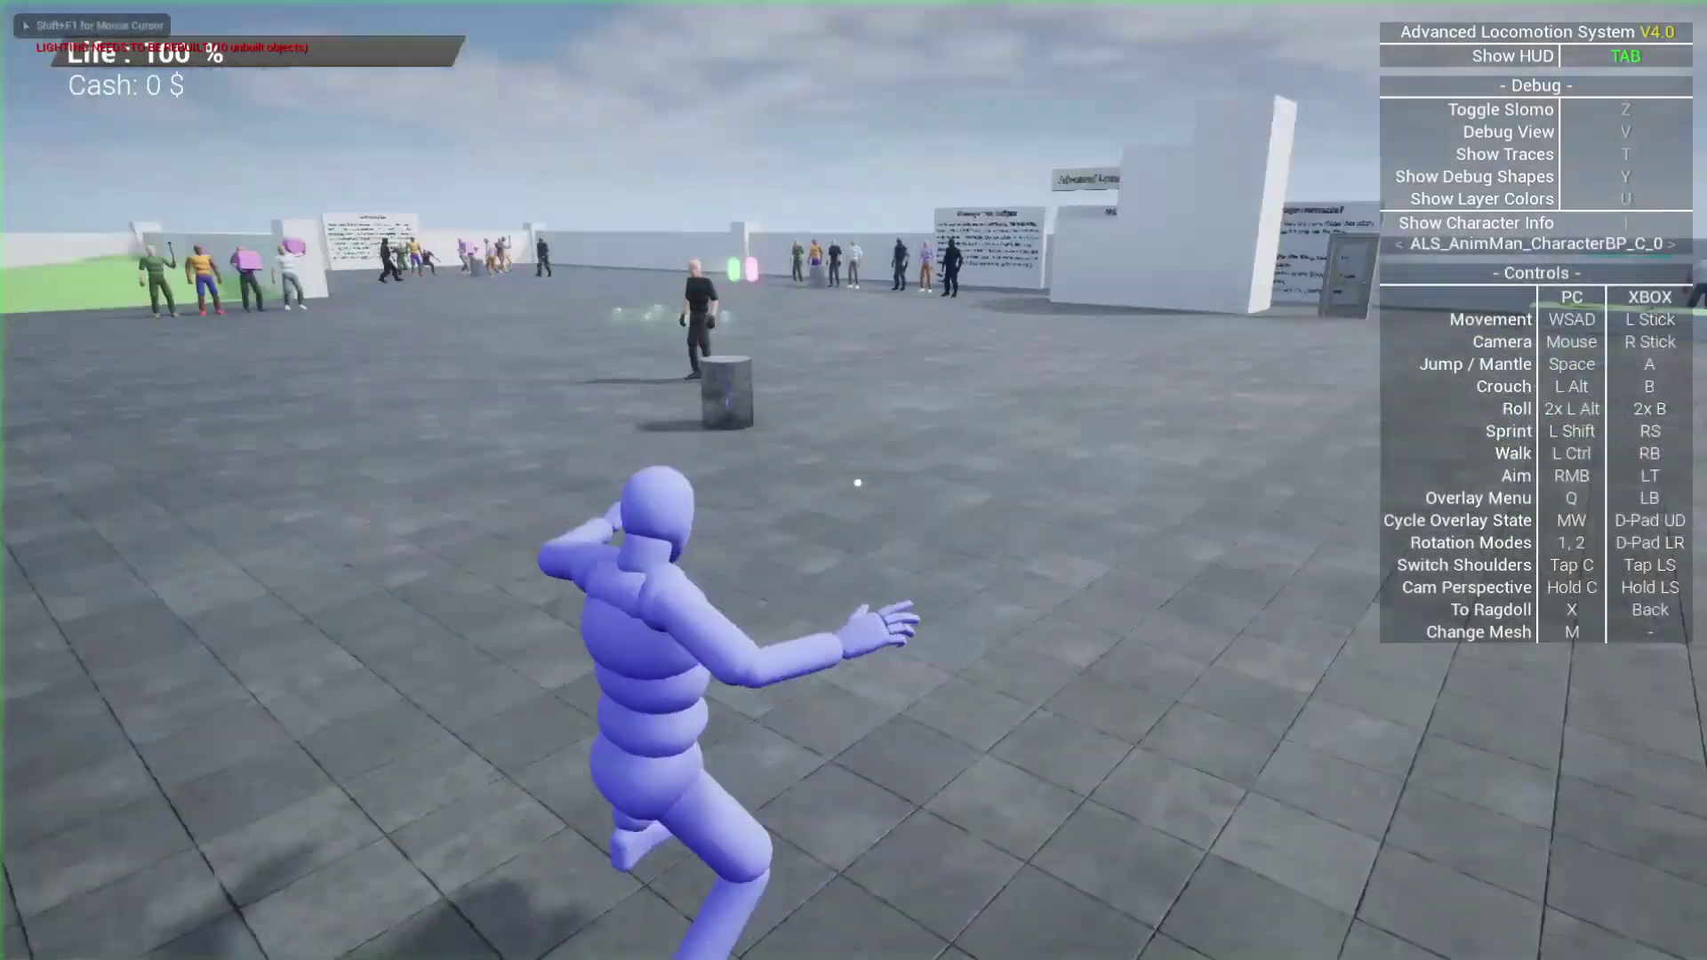
# Step: Equip the rifle from the overlay menu and shoot the barrel and stone box
pyautogui.press('Tab')
pyautogui.press('q')
pyautogui.scroll(-5, 857, 483)
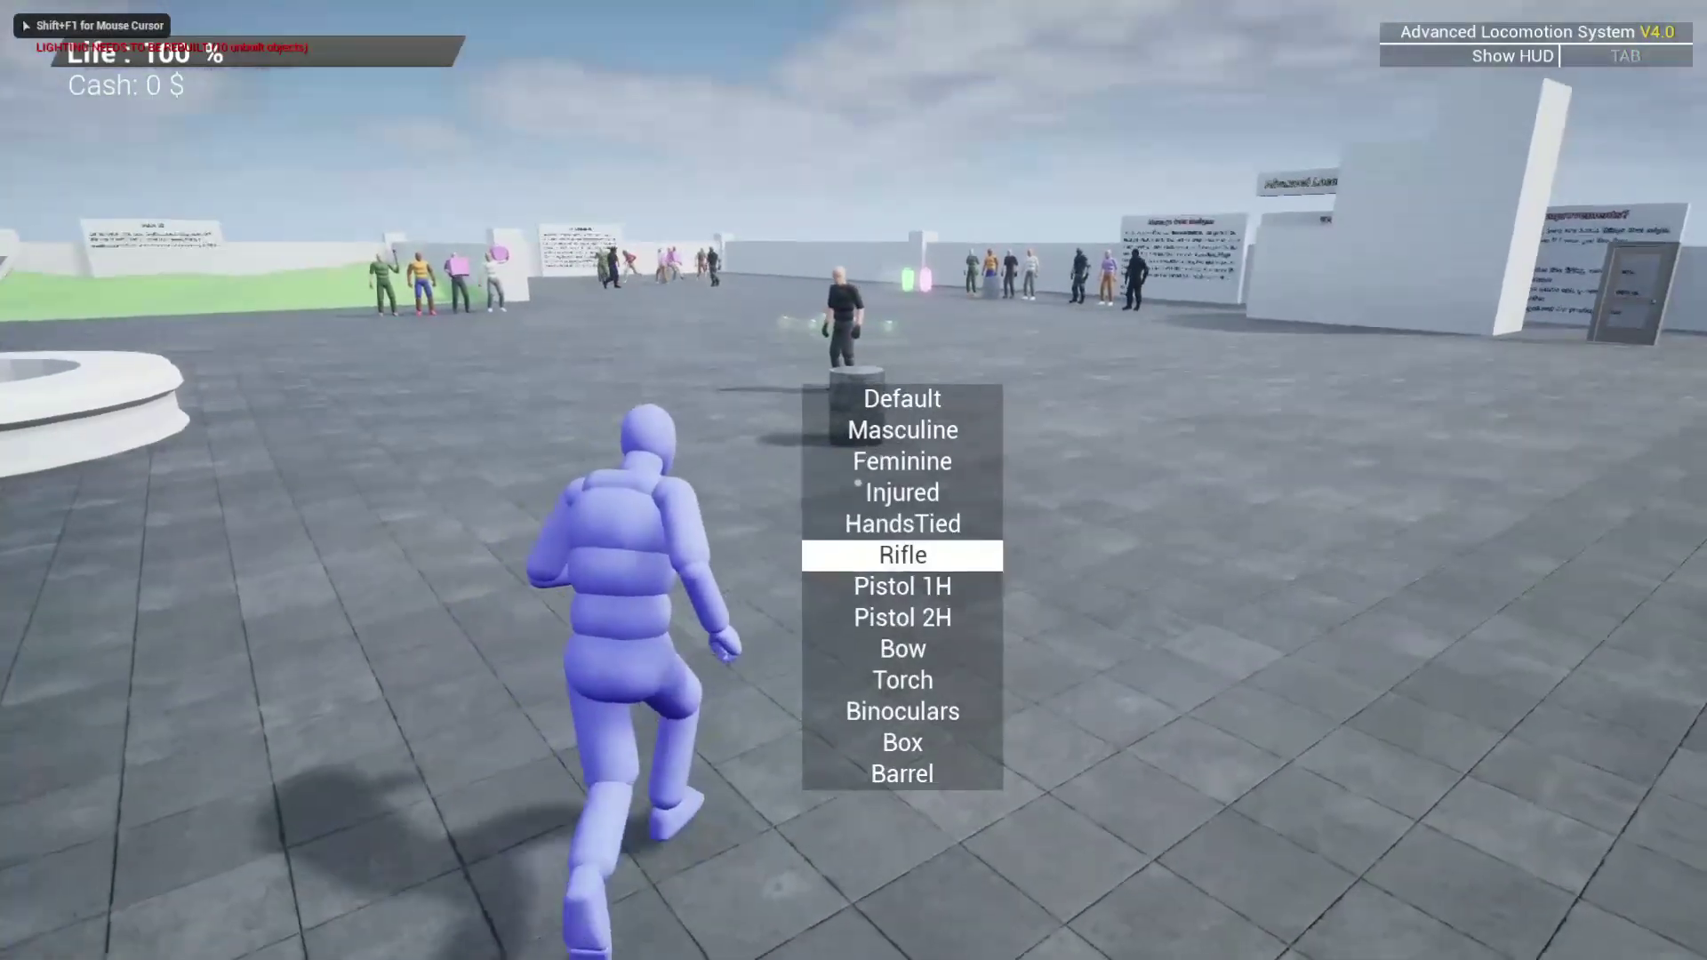
pyautogui.click(857, 483)
pyautogui.click(857, 483)
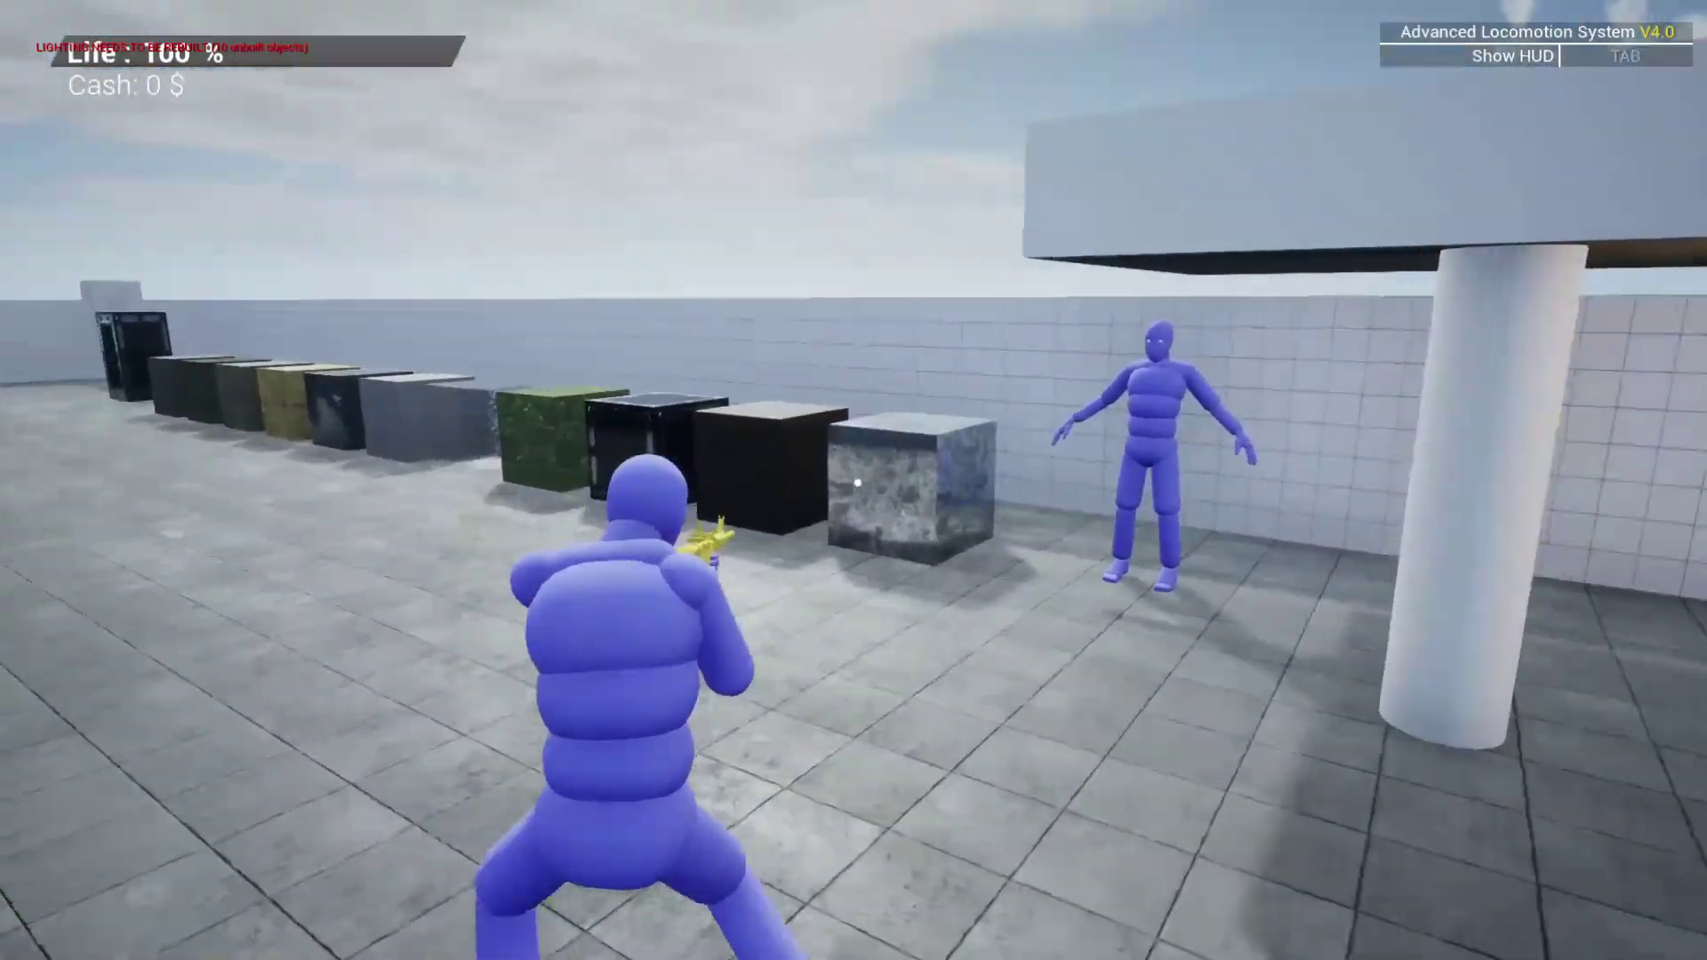
pyautogui.click(857, 483)
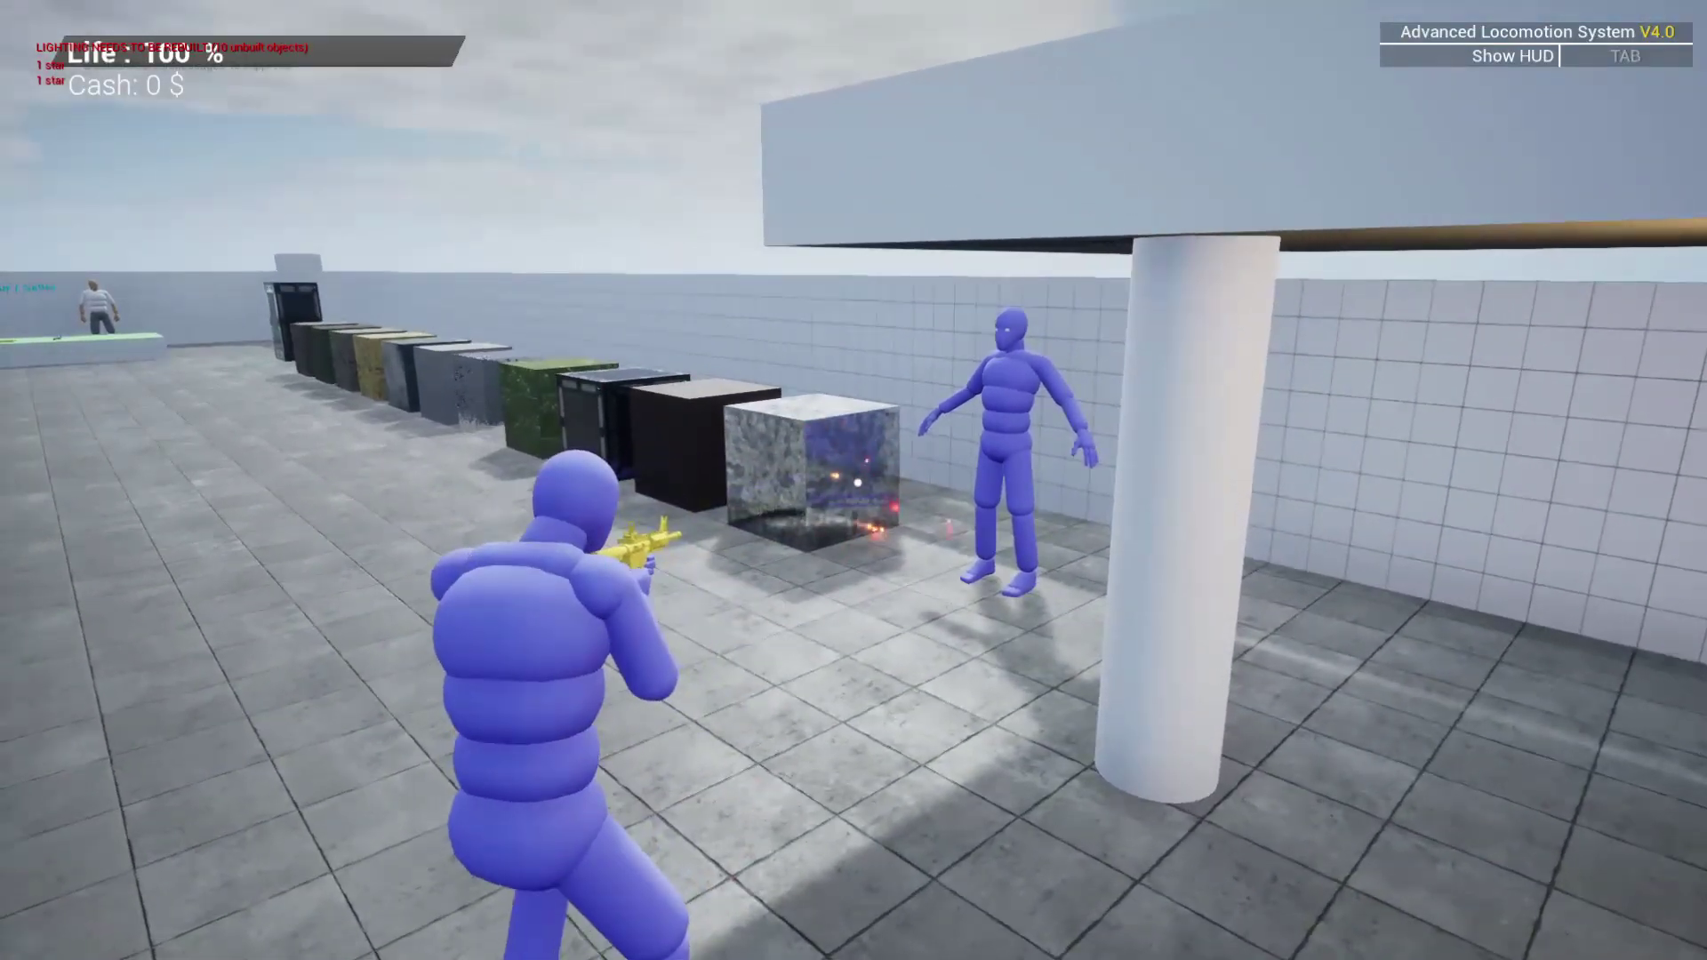
pyautogui.click(857, 483)
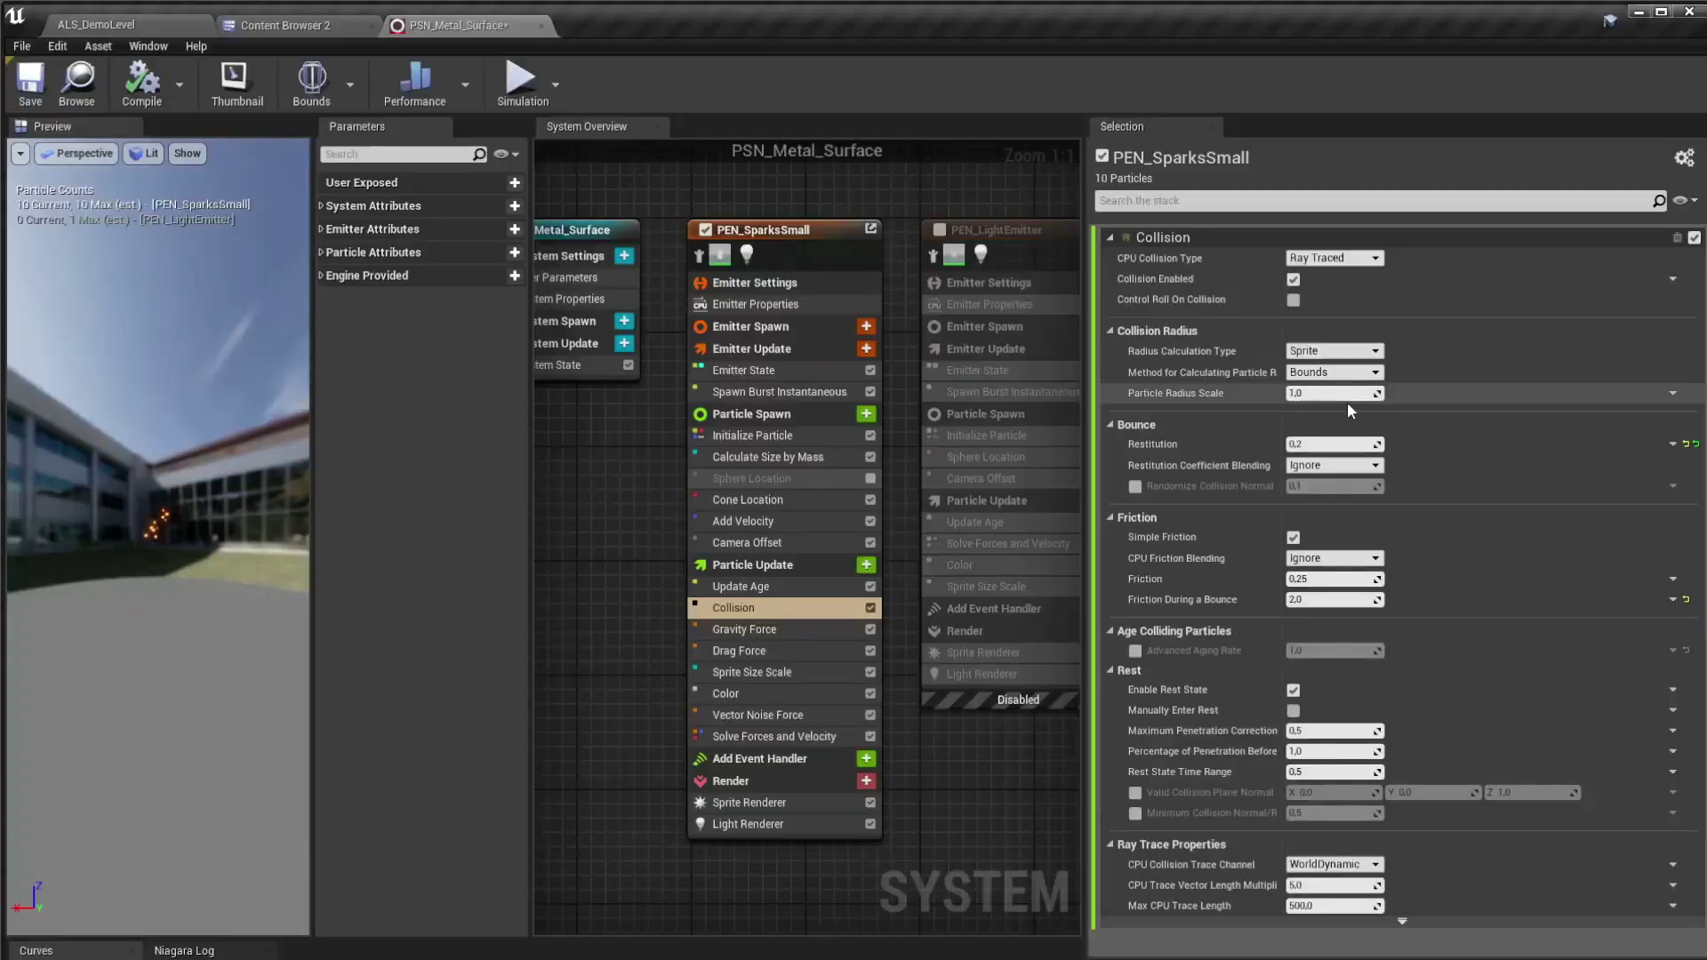
# Step: Set Restitution Coefficient Blending to Min and test the sparks with the rifle in a standalone game
pyautogui.click(1333, 465)
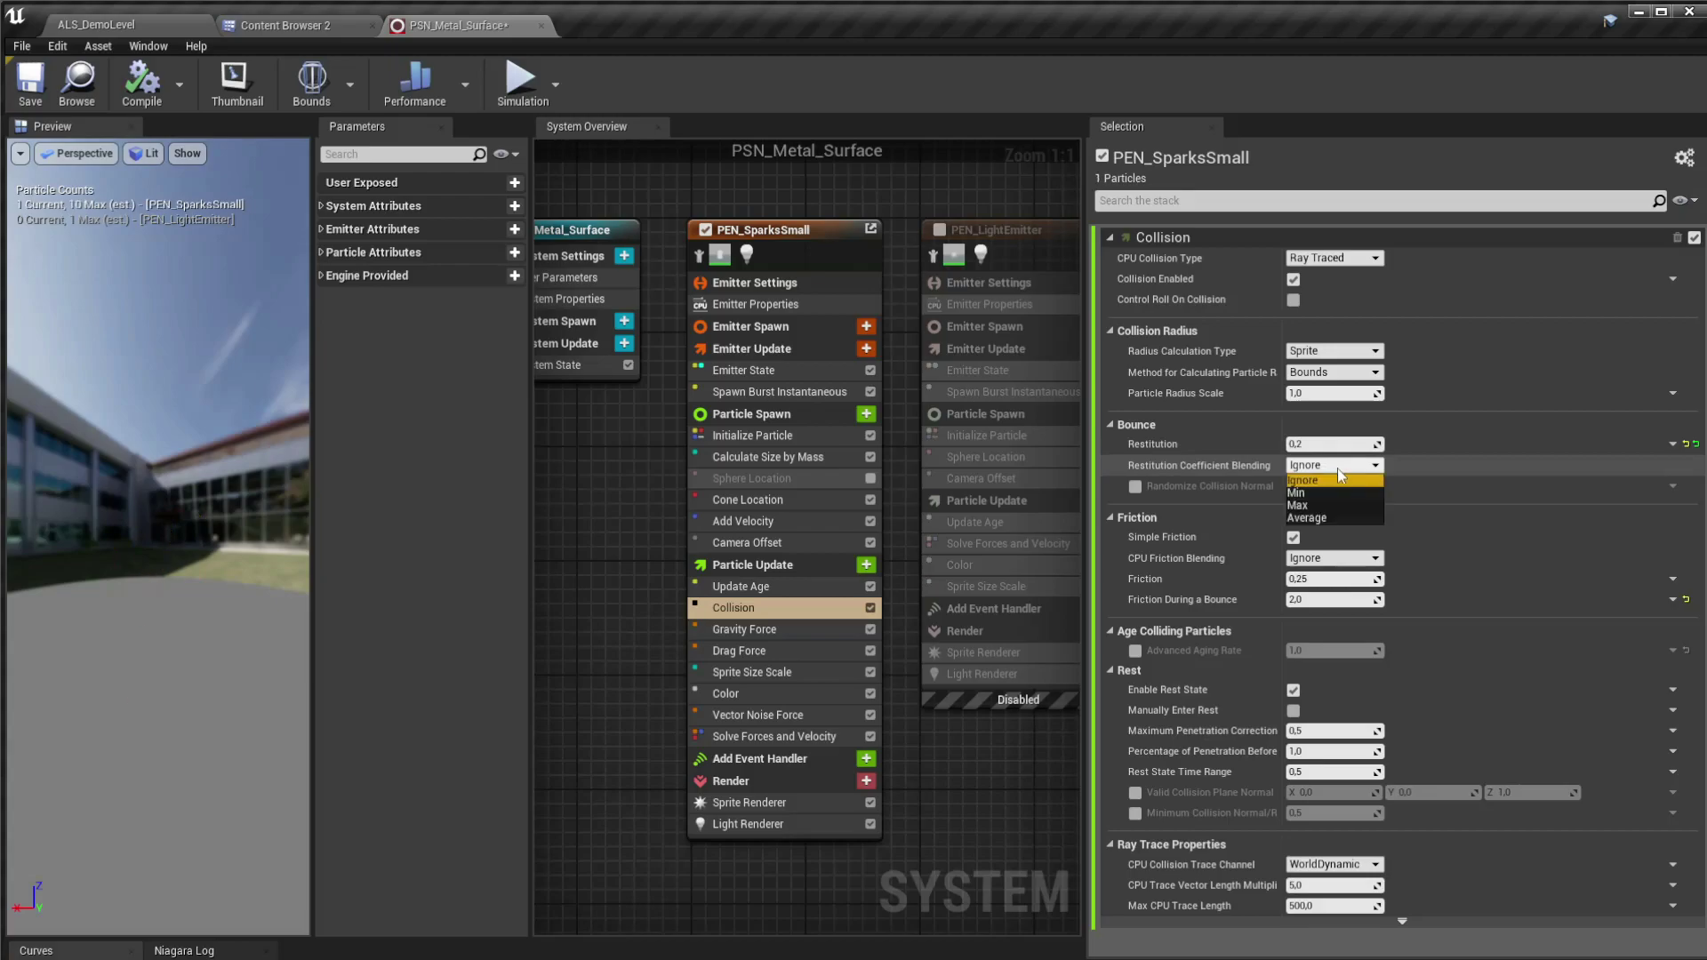
pyautogui.click(1307, 494)
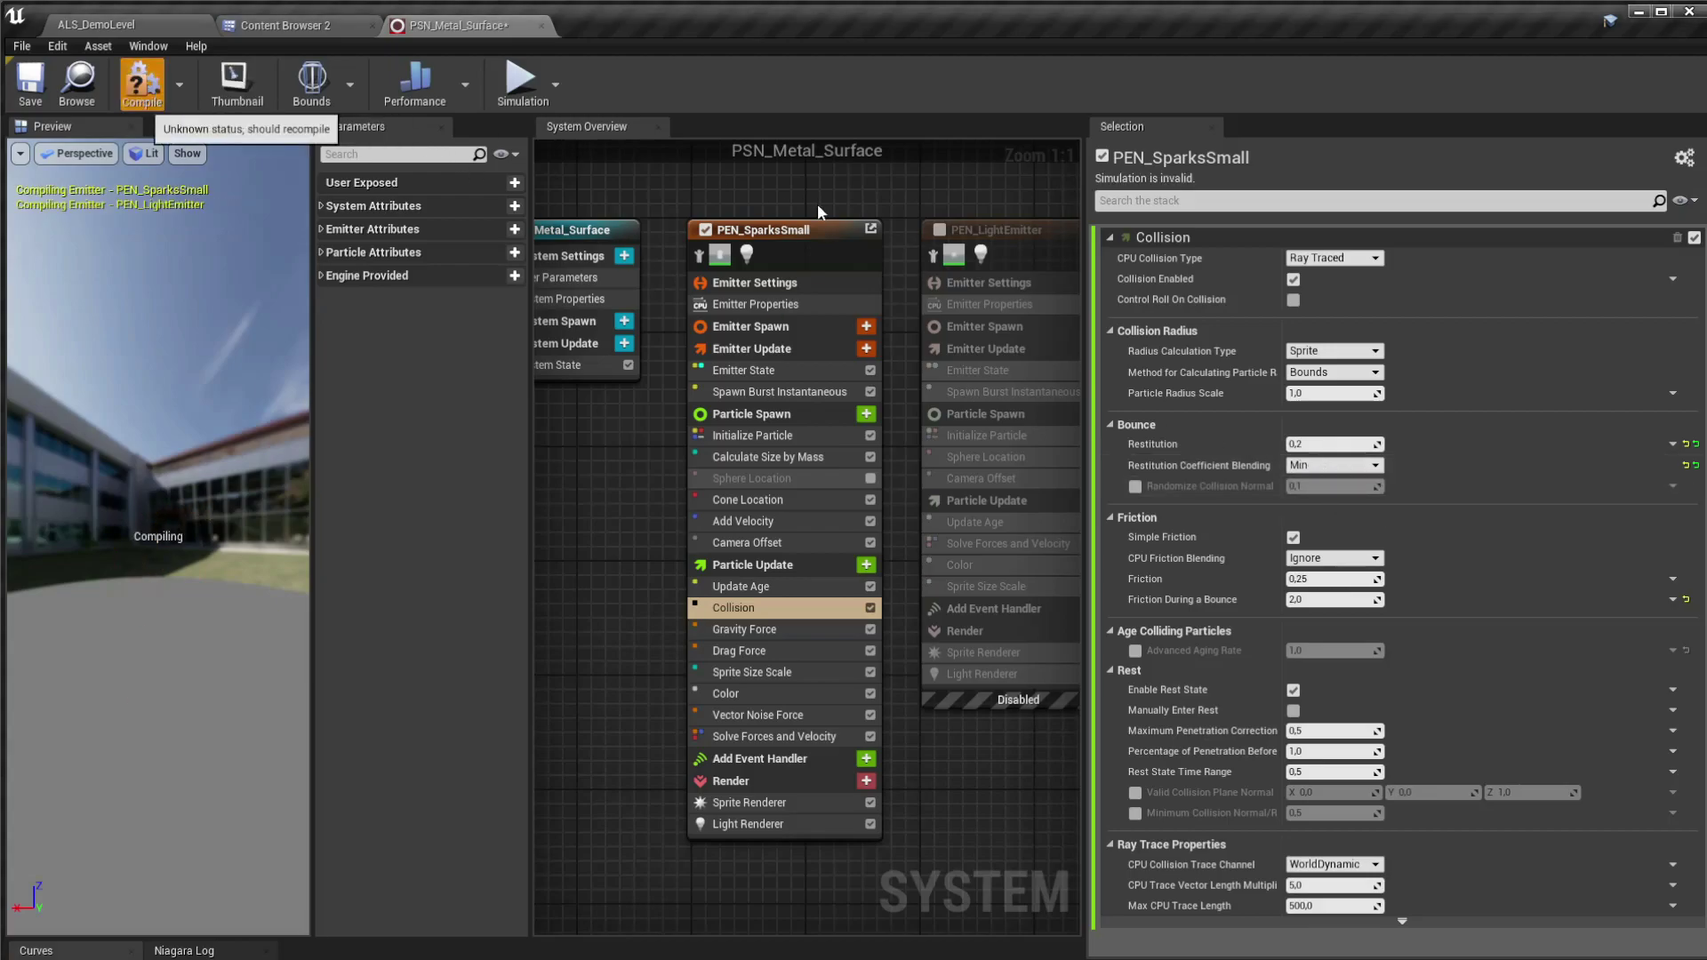
pyautogui.hotkey('alt', 'Tab')
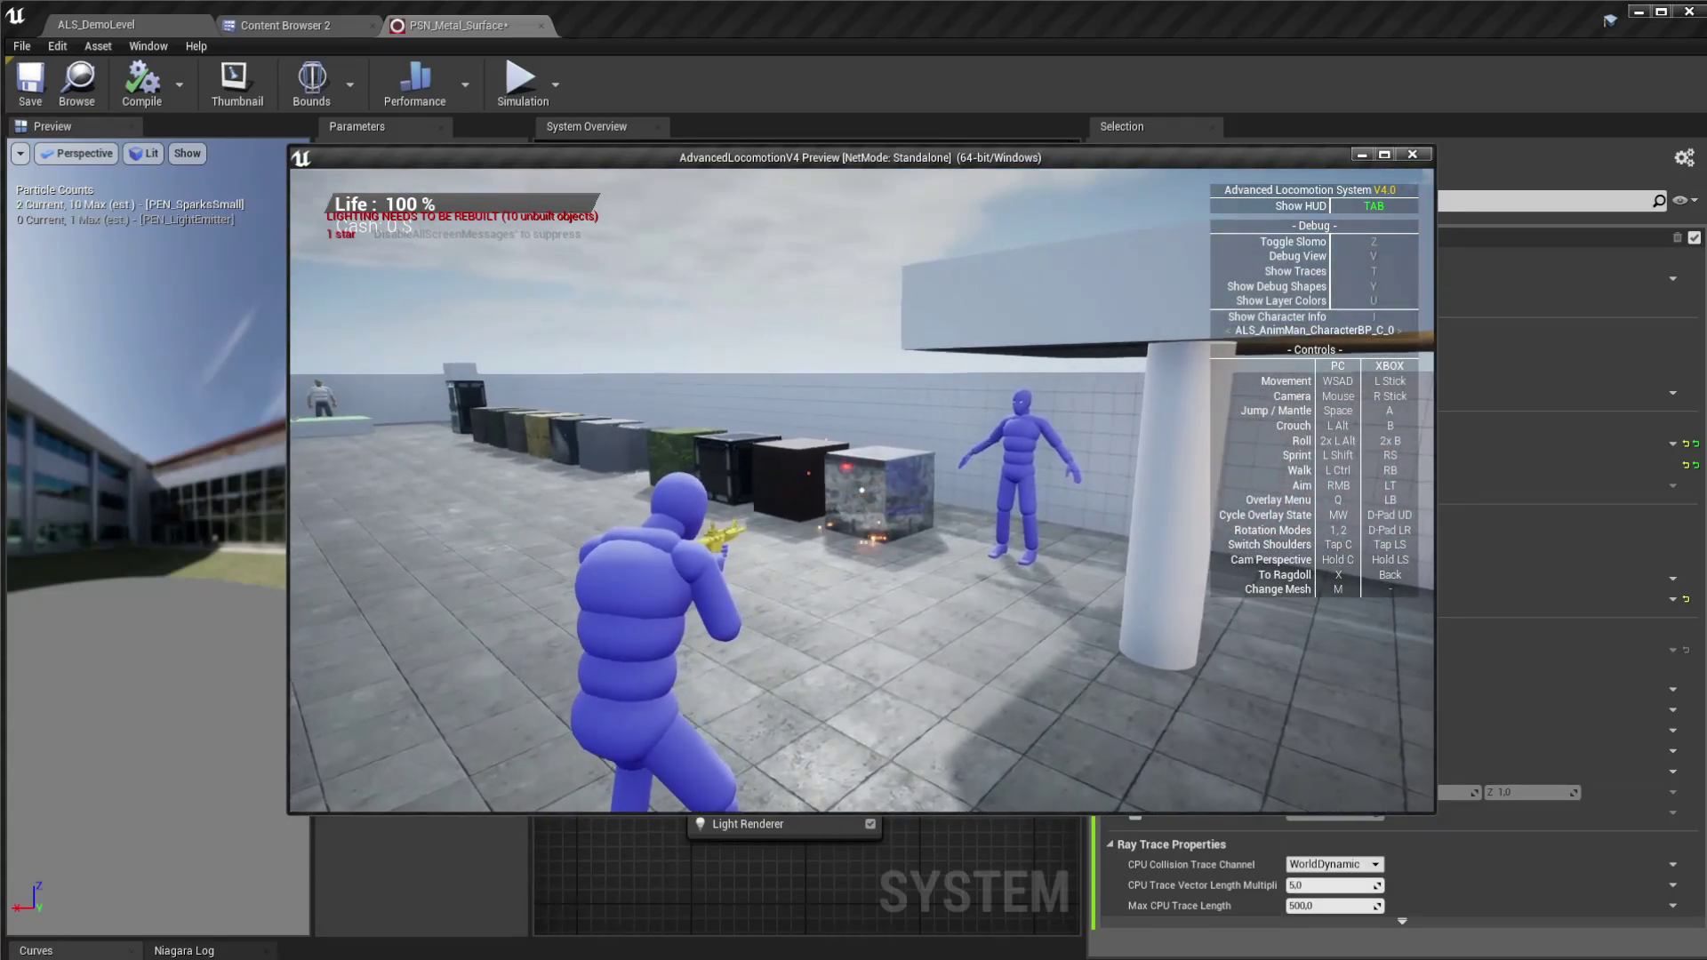
pyautogui.hotkey('alt', 'Tab')
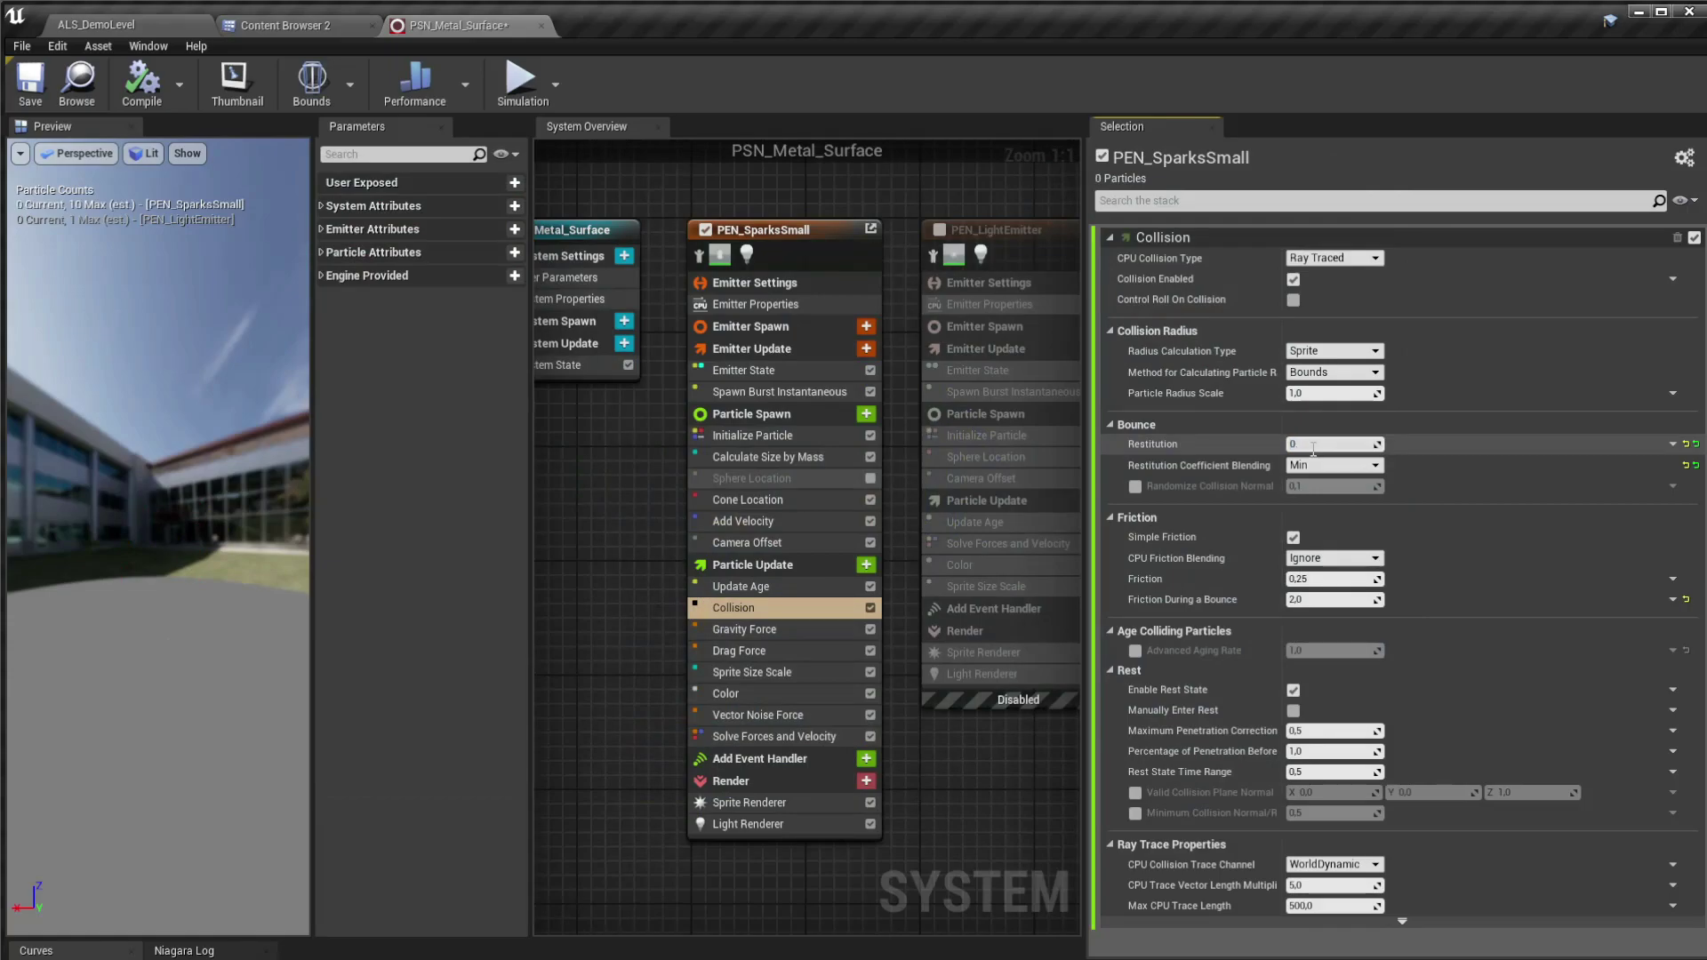
pyautogui.hotkey('alt', 'Tab')
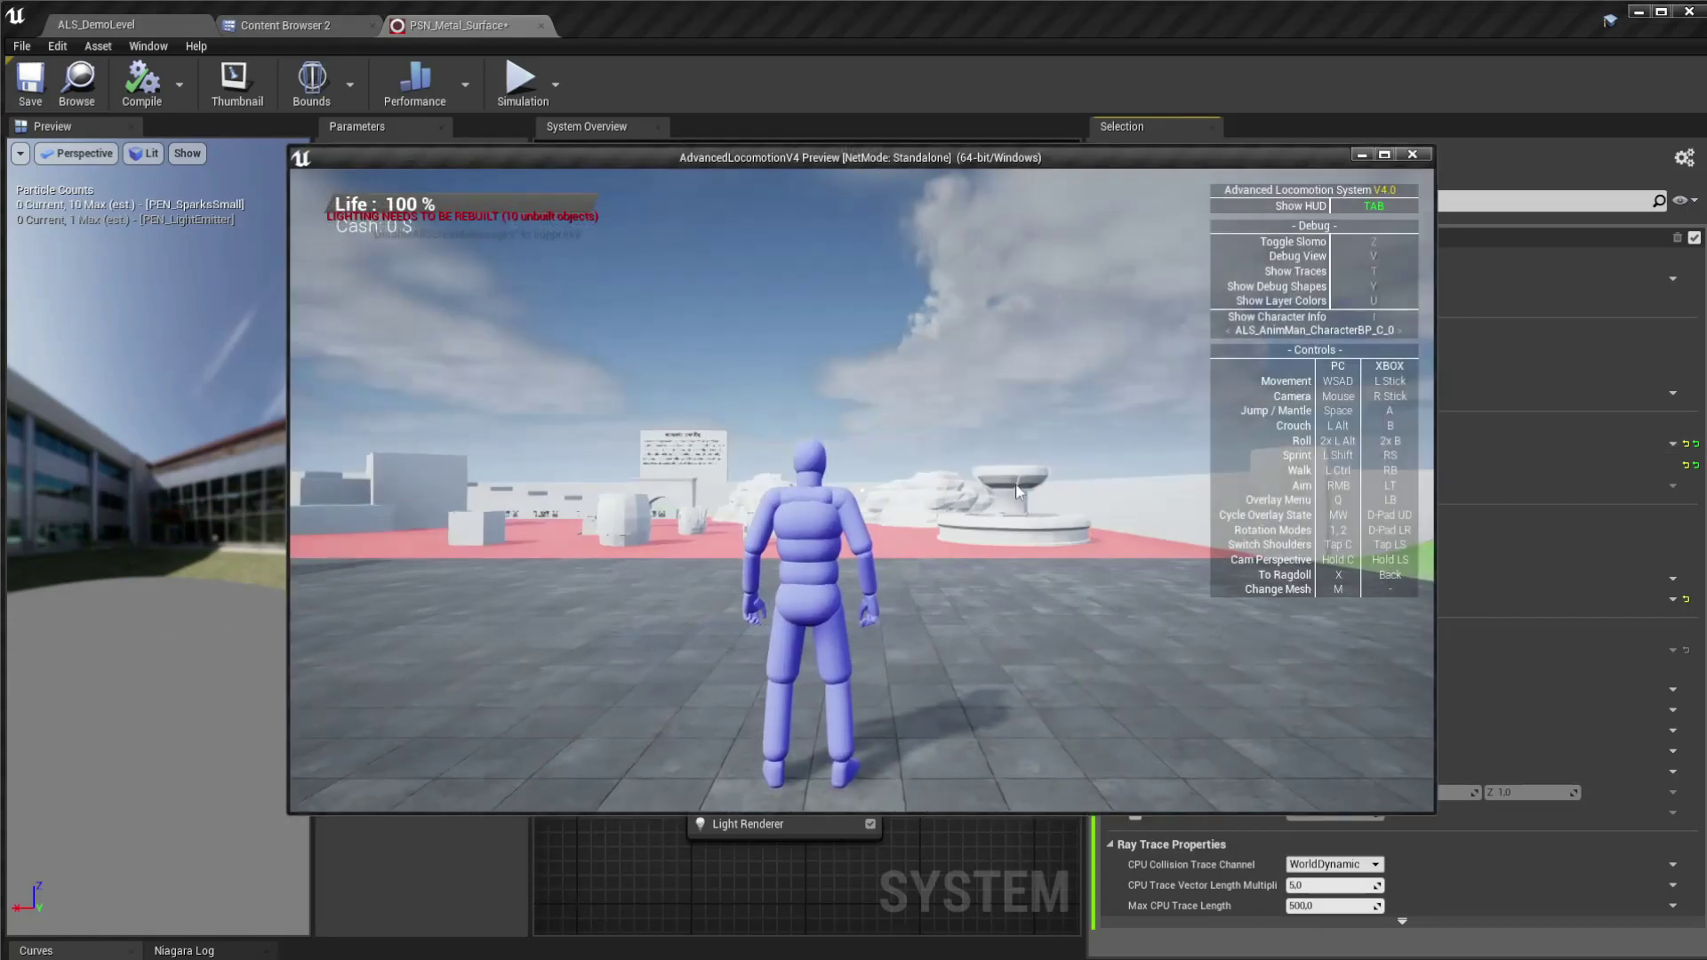
pyautogui.press('q')
pyautogui.press('w')
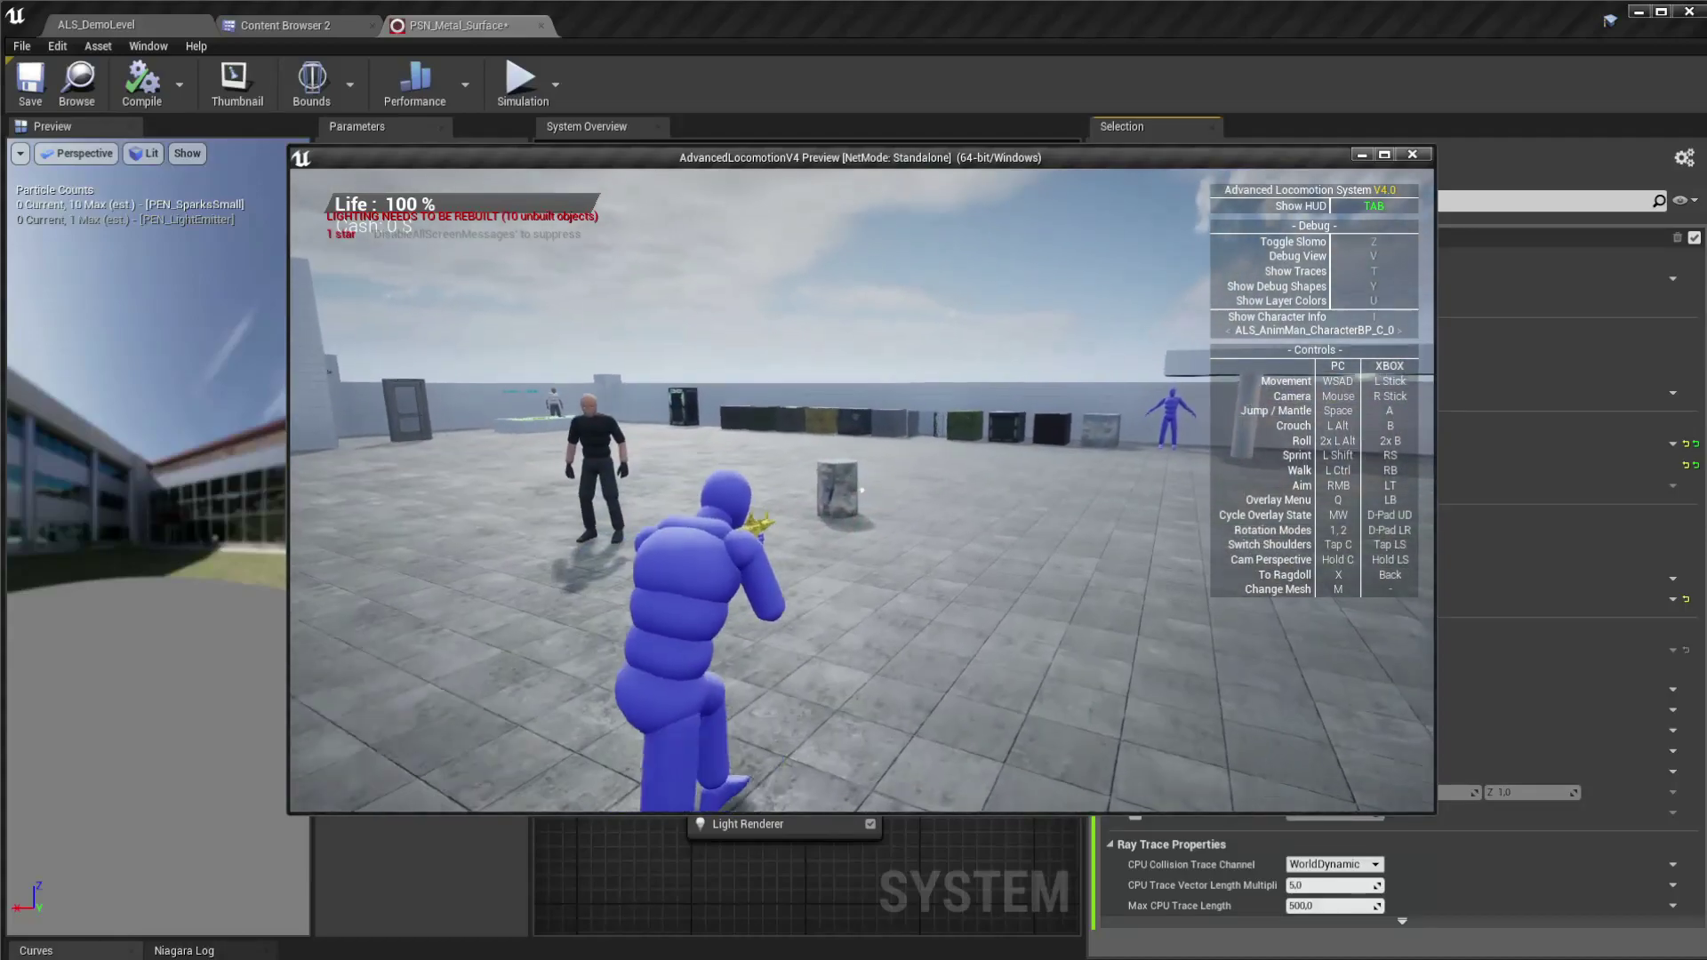
pyautogui.hotkey('alt', 'Tab')
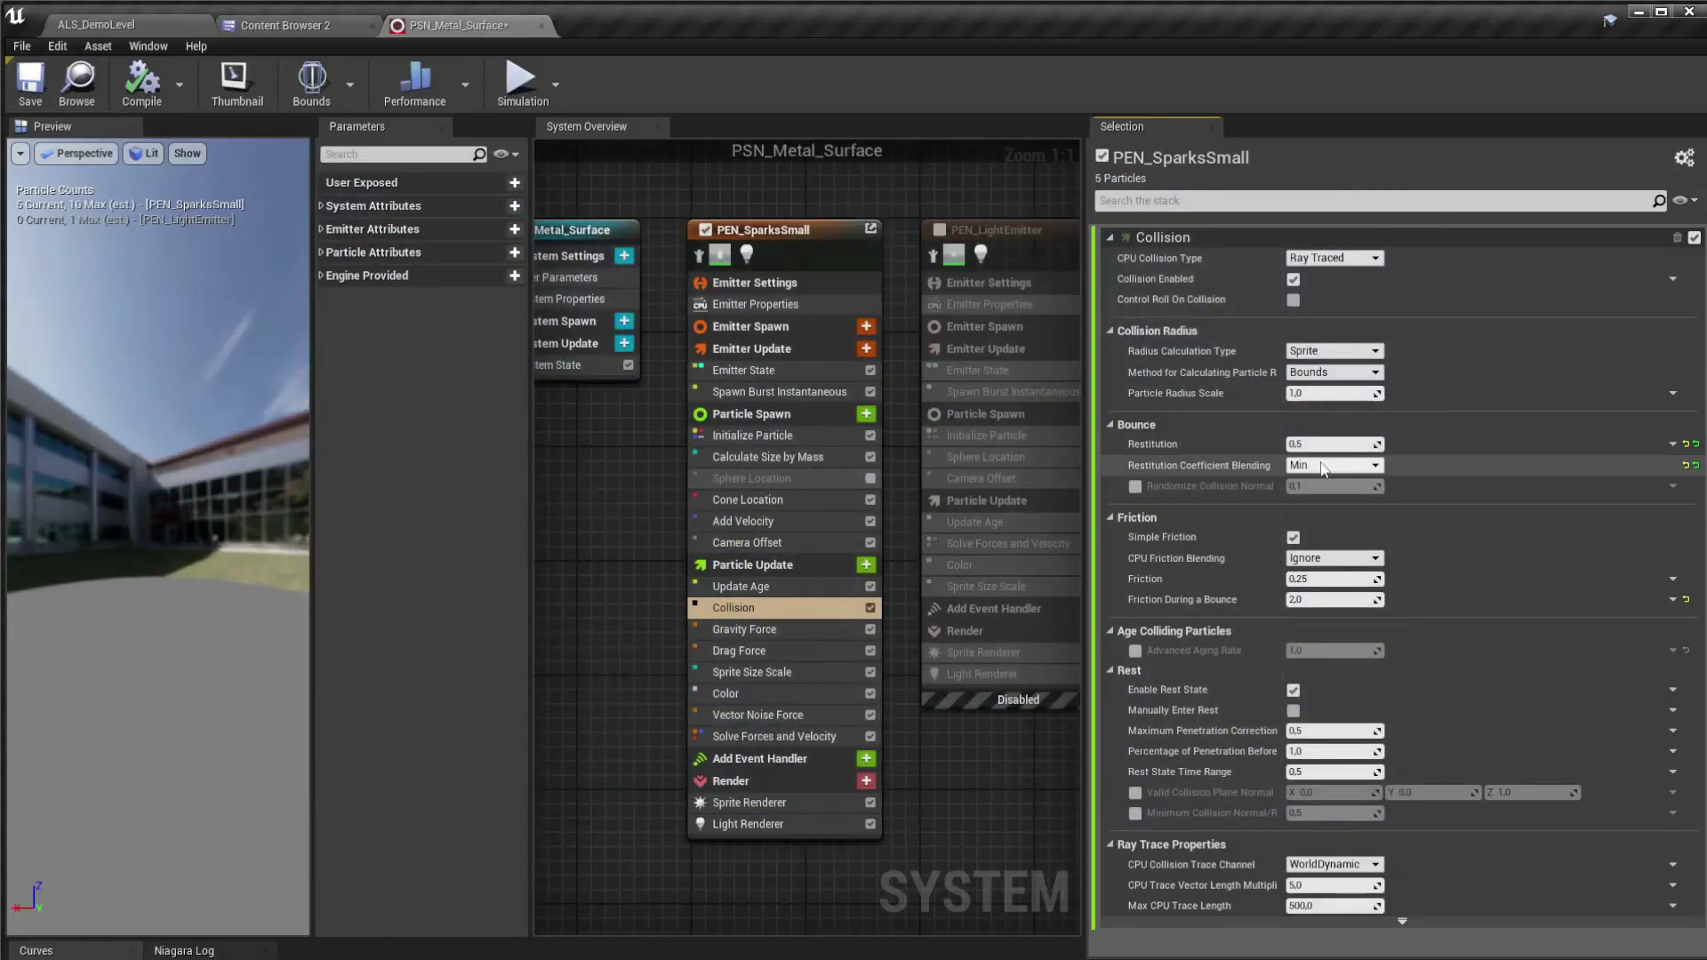
# Step: Set CPU Friction Blending to Min and fire the rifle at the marble cube
pyautogui.click(1358, 558)
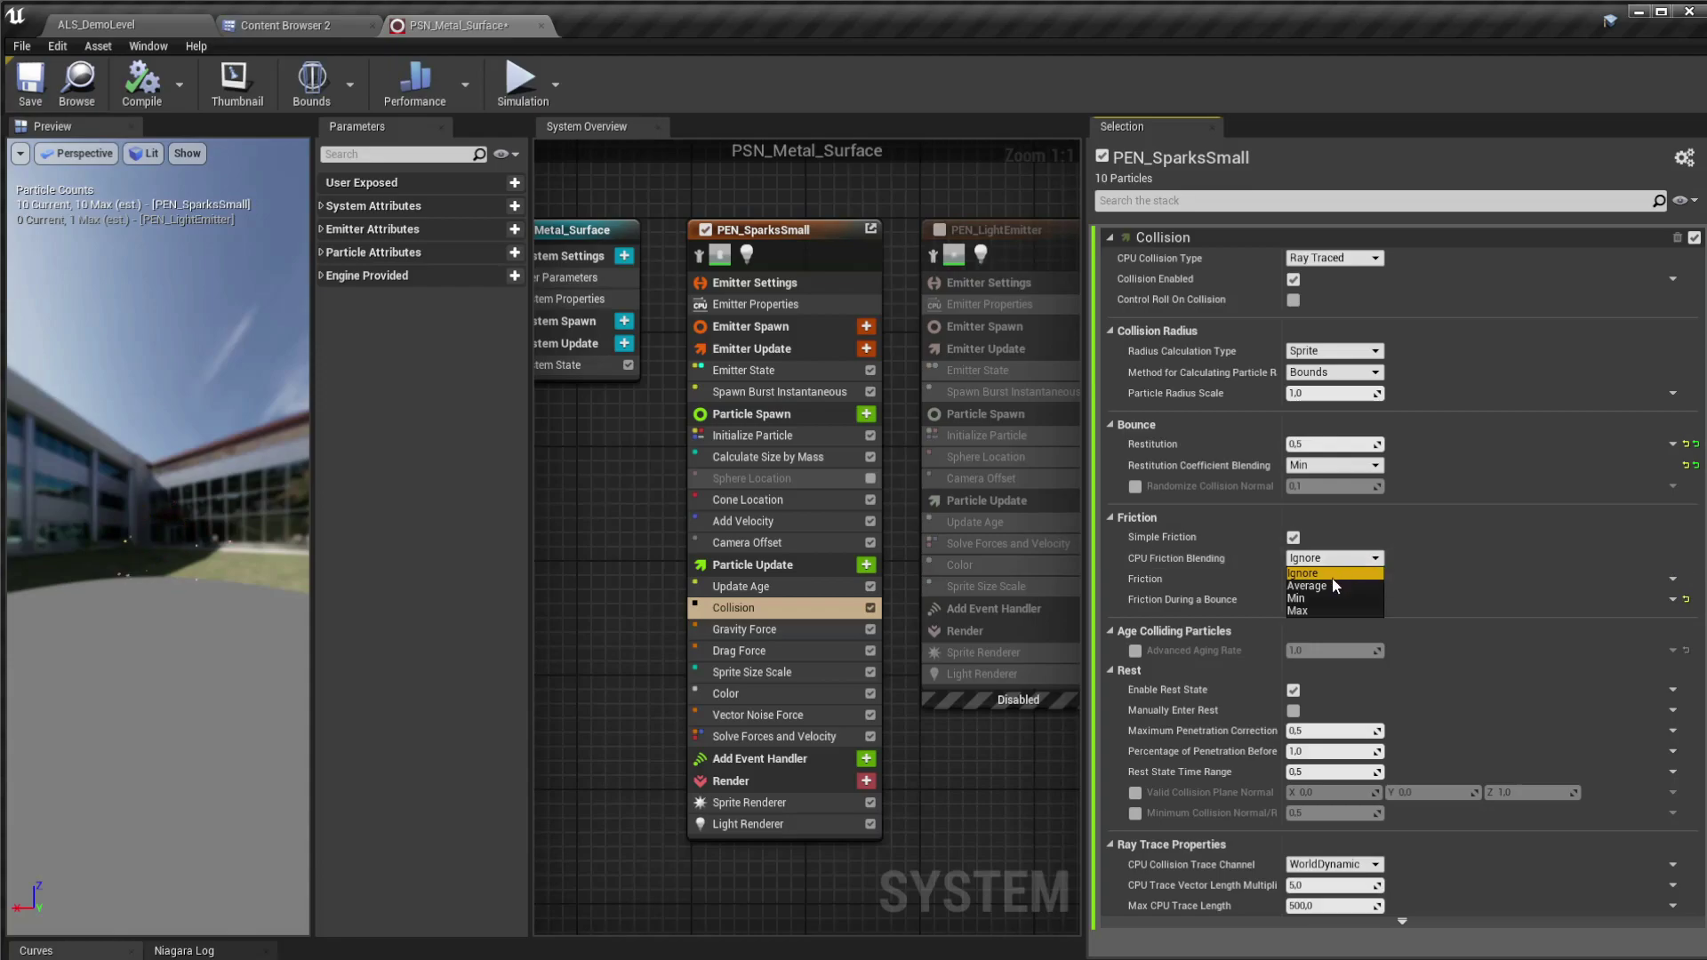
pyautogui.click(1327, 588)
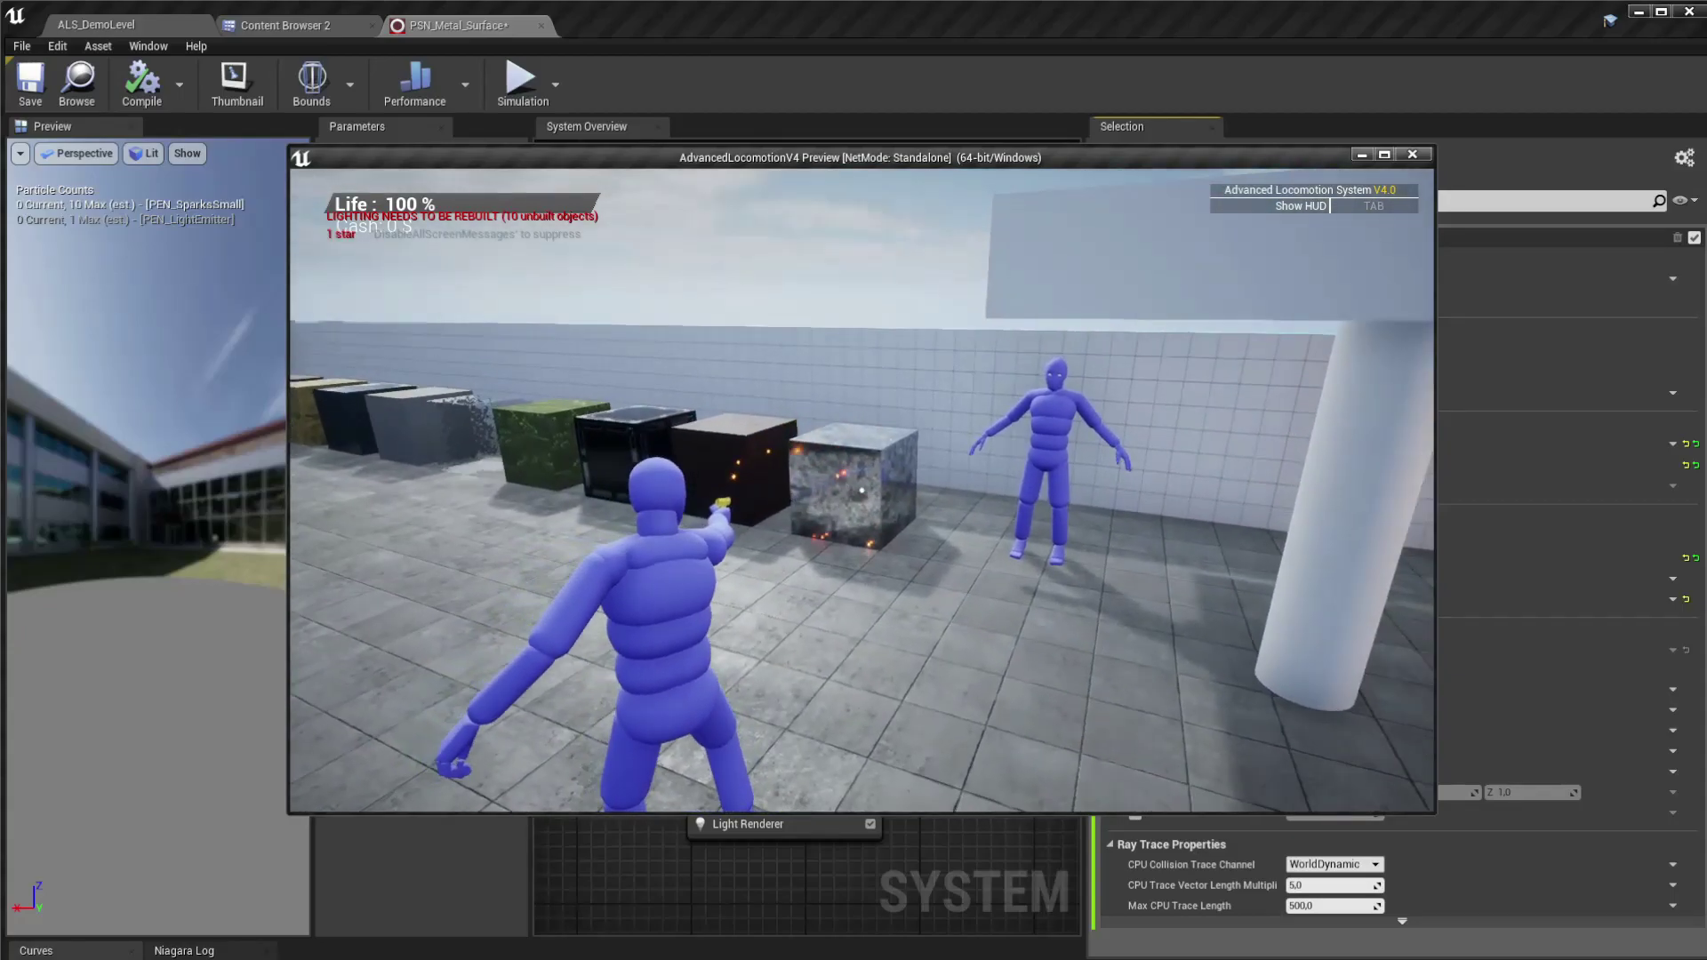
pyautogui.click(862, 490)
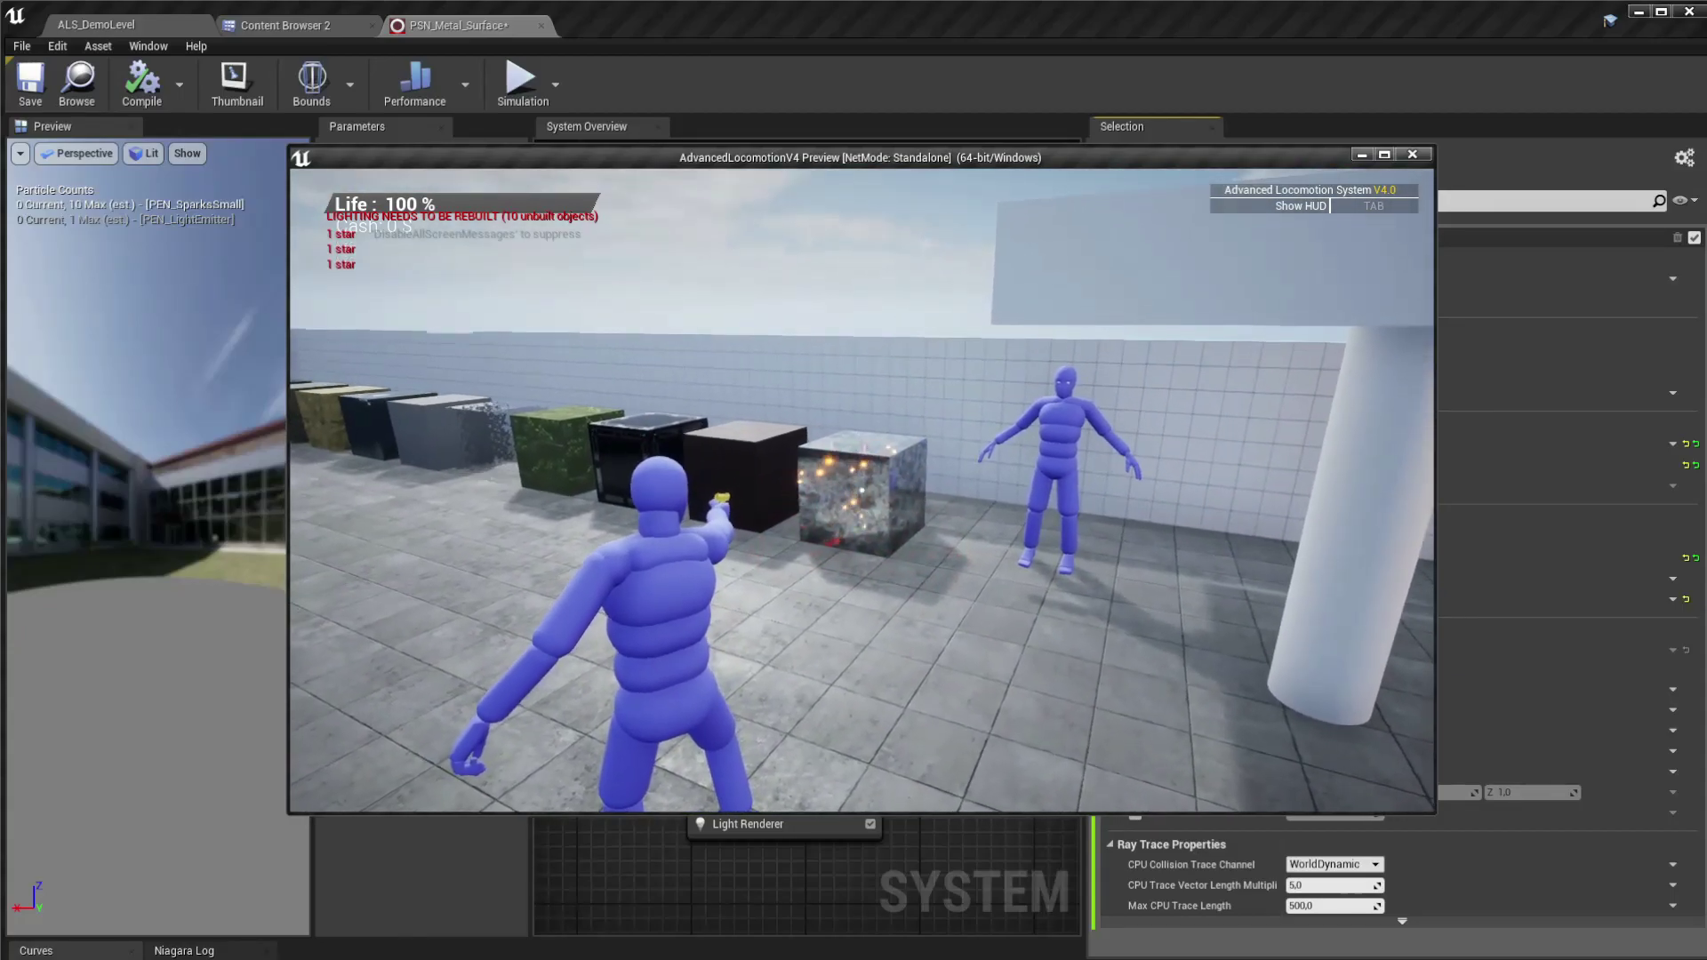
pyautogui.press('Escape')
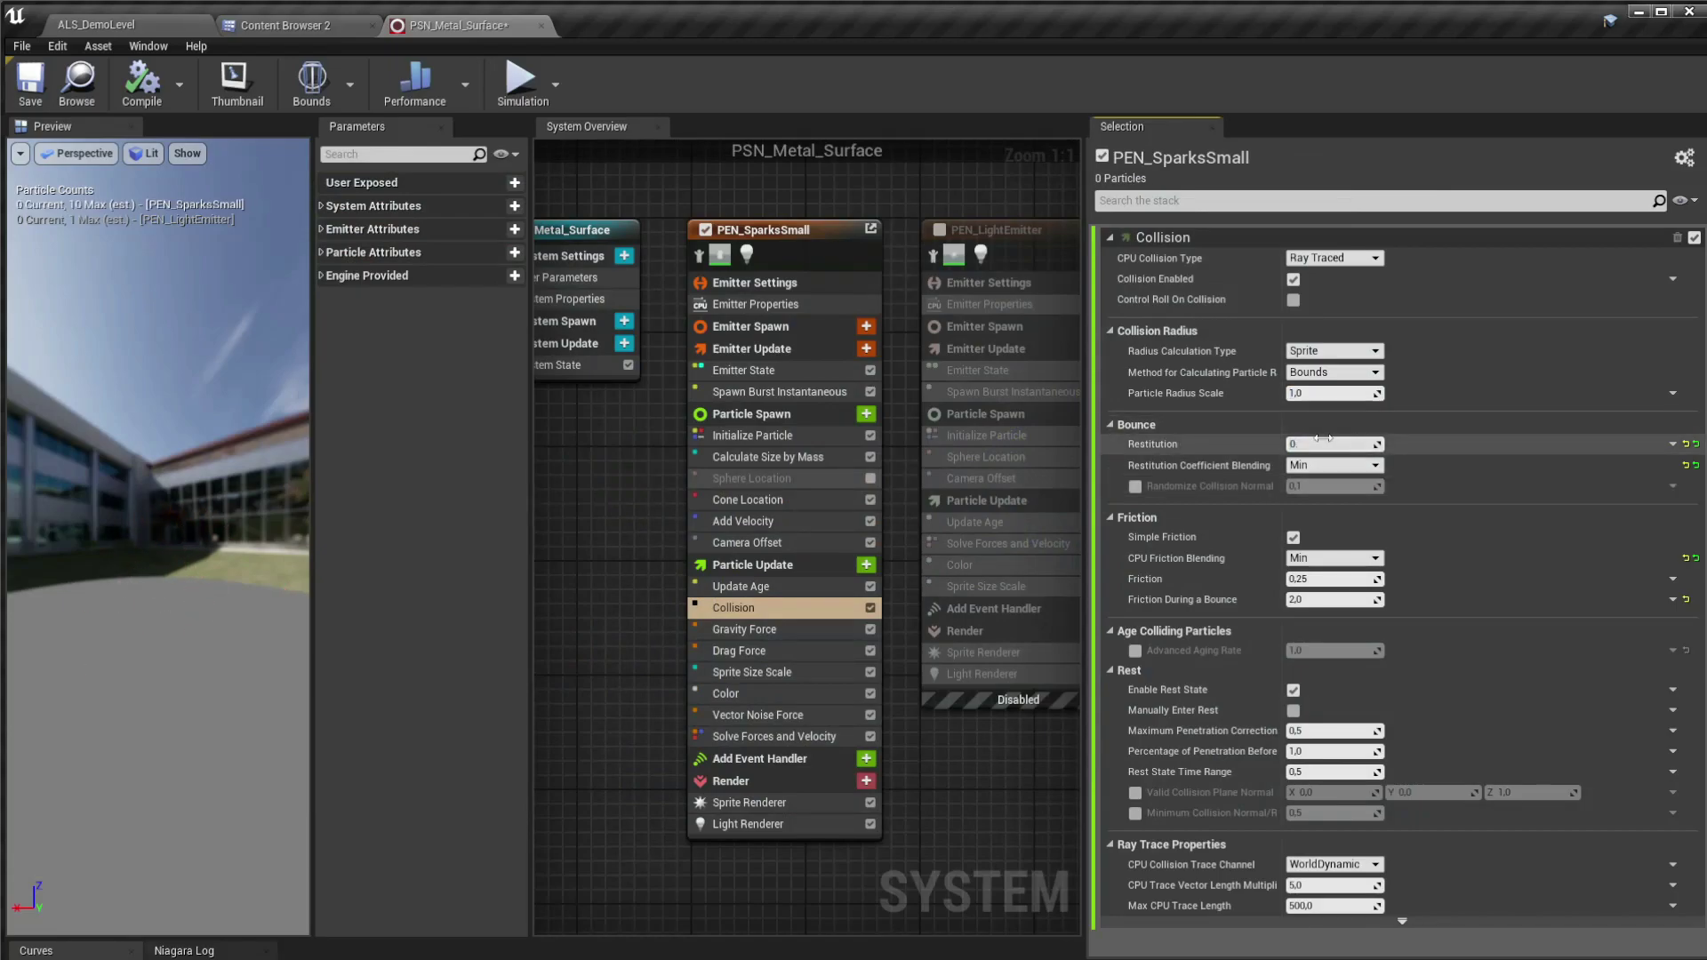
# Step: Relaunch the game, switch to the pistol and shoot the marble cube repeatedly
pyautogui.press('w')
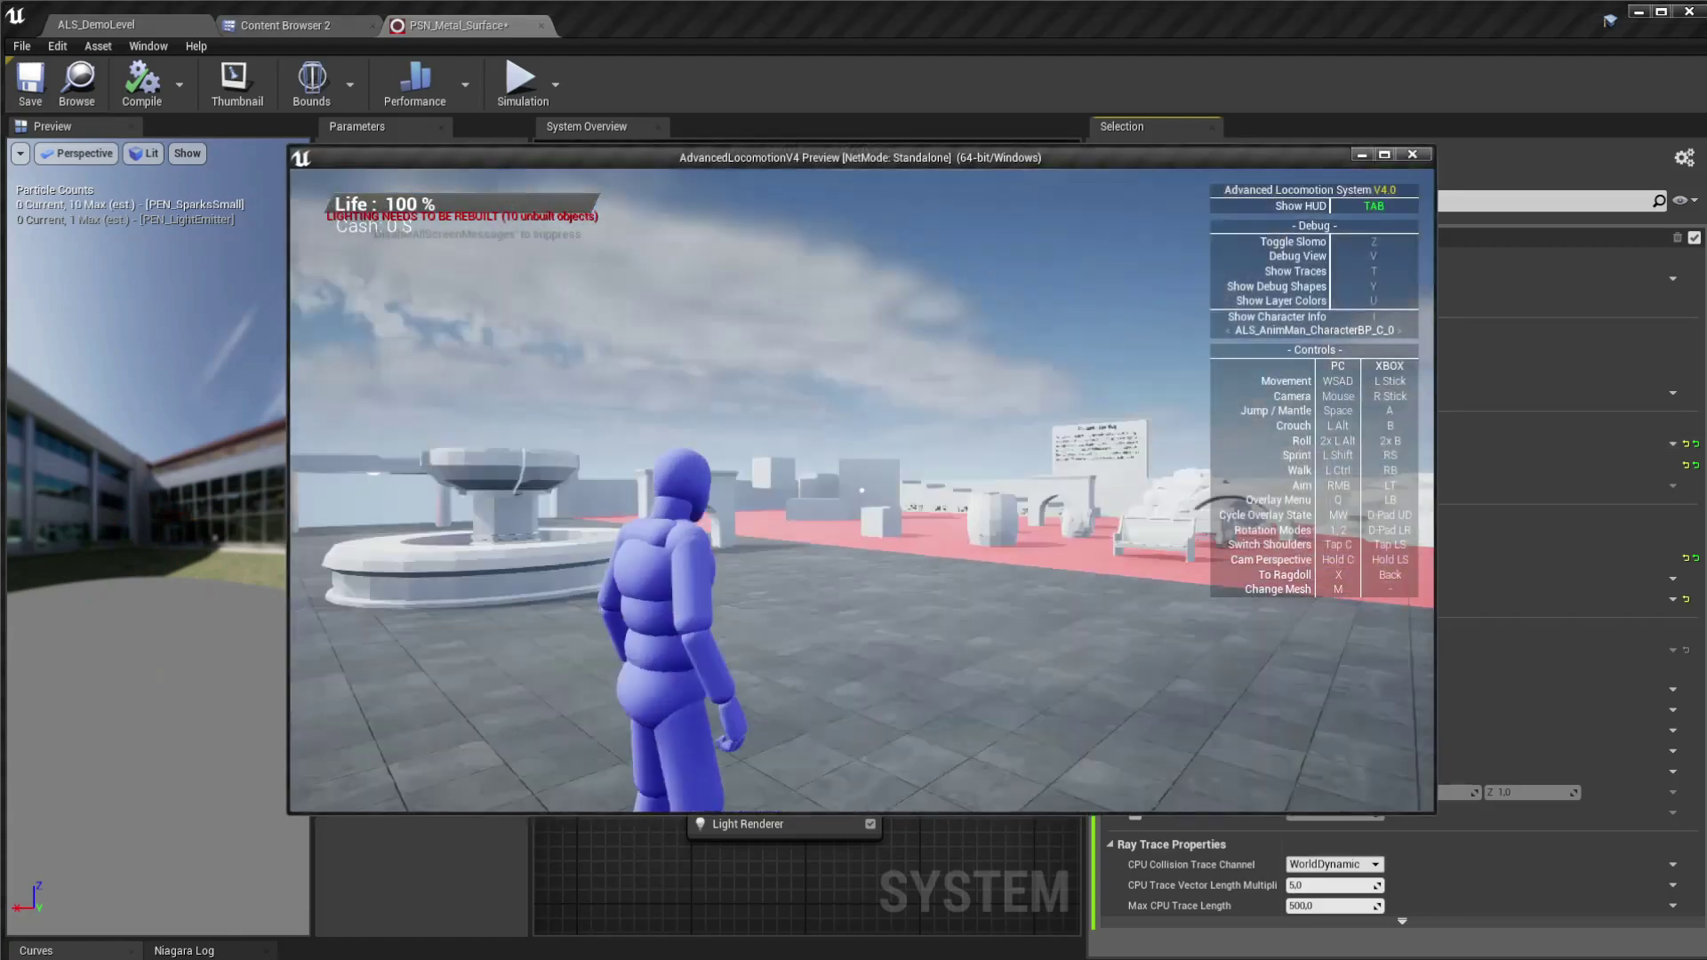
pyautogui.press('q')
pyautogui.scroll(-6, 862, 490)
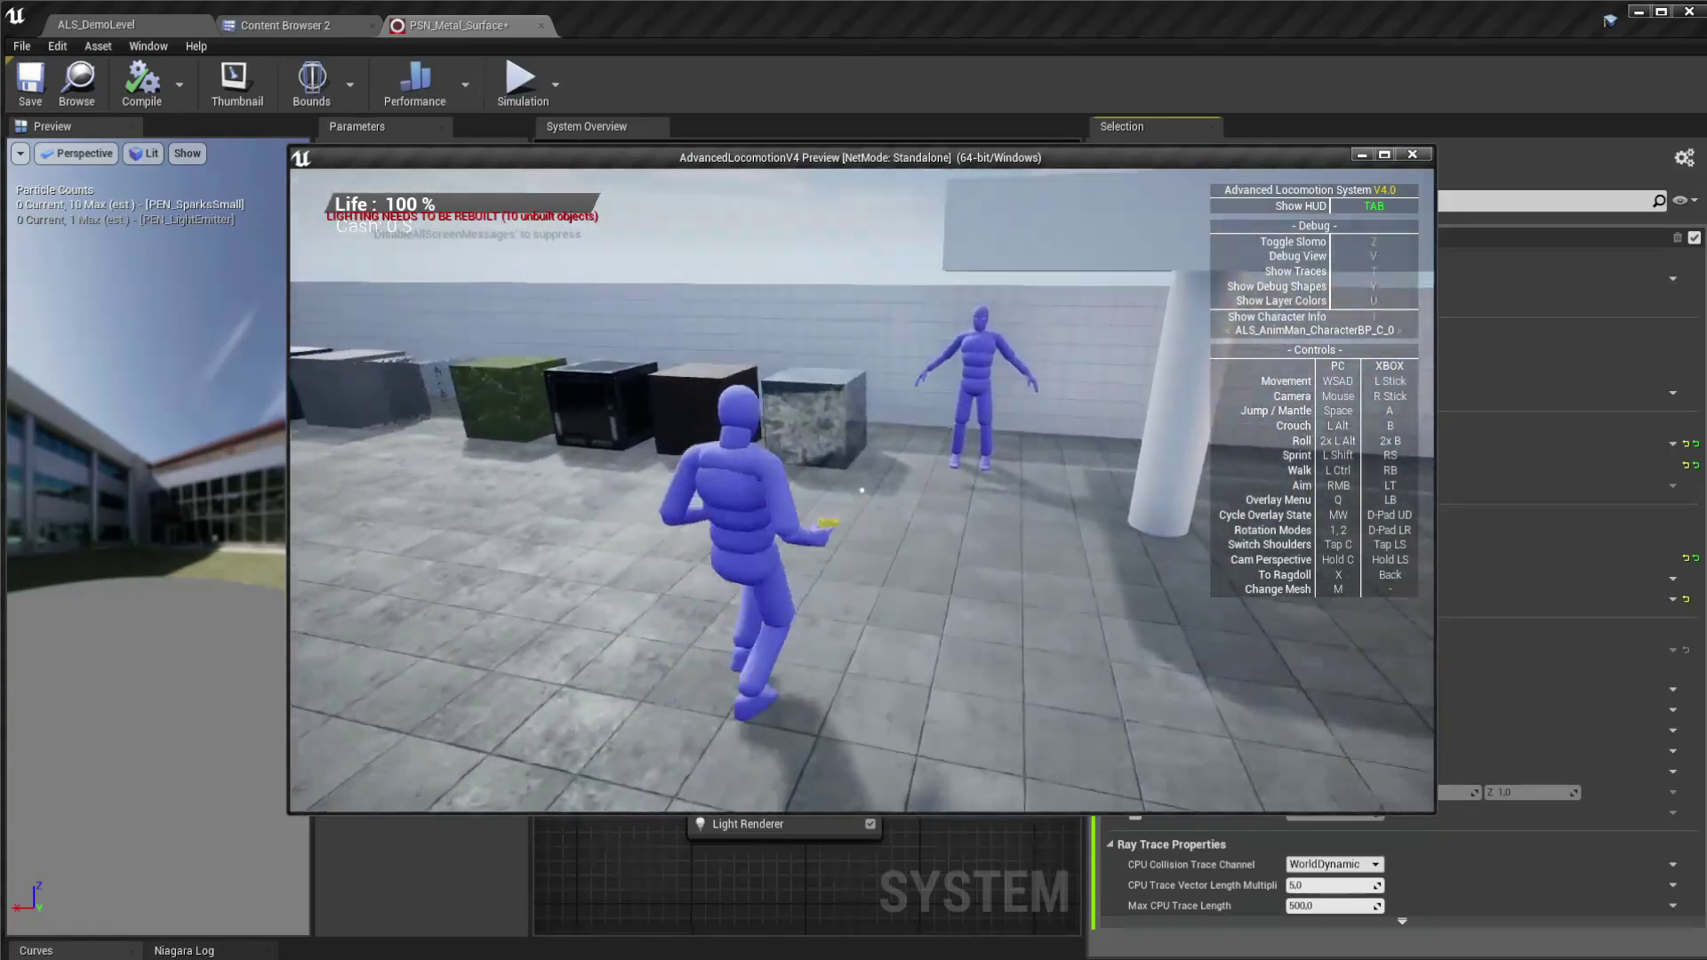
pyautogui.moveTo(861, 490); pyautogui.dragTo(862, 490, button='right')
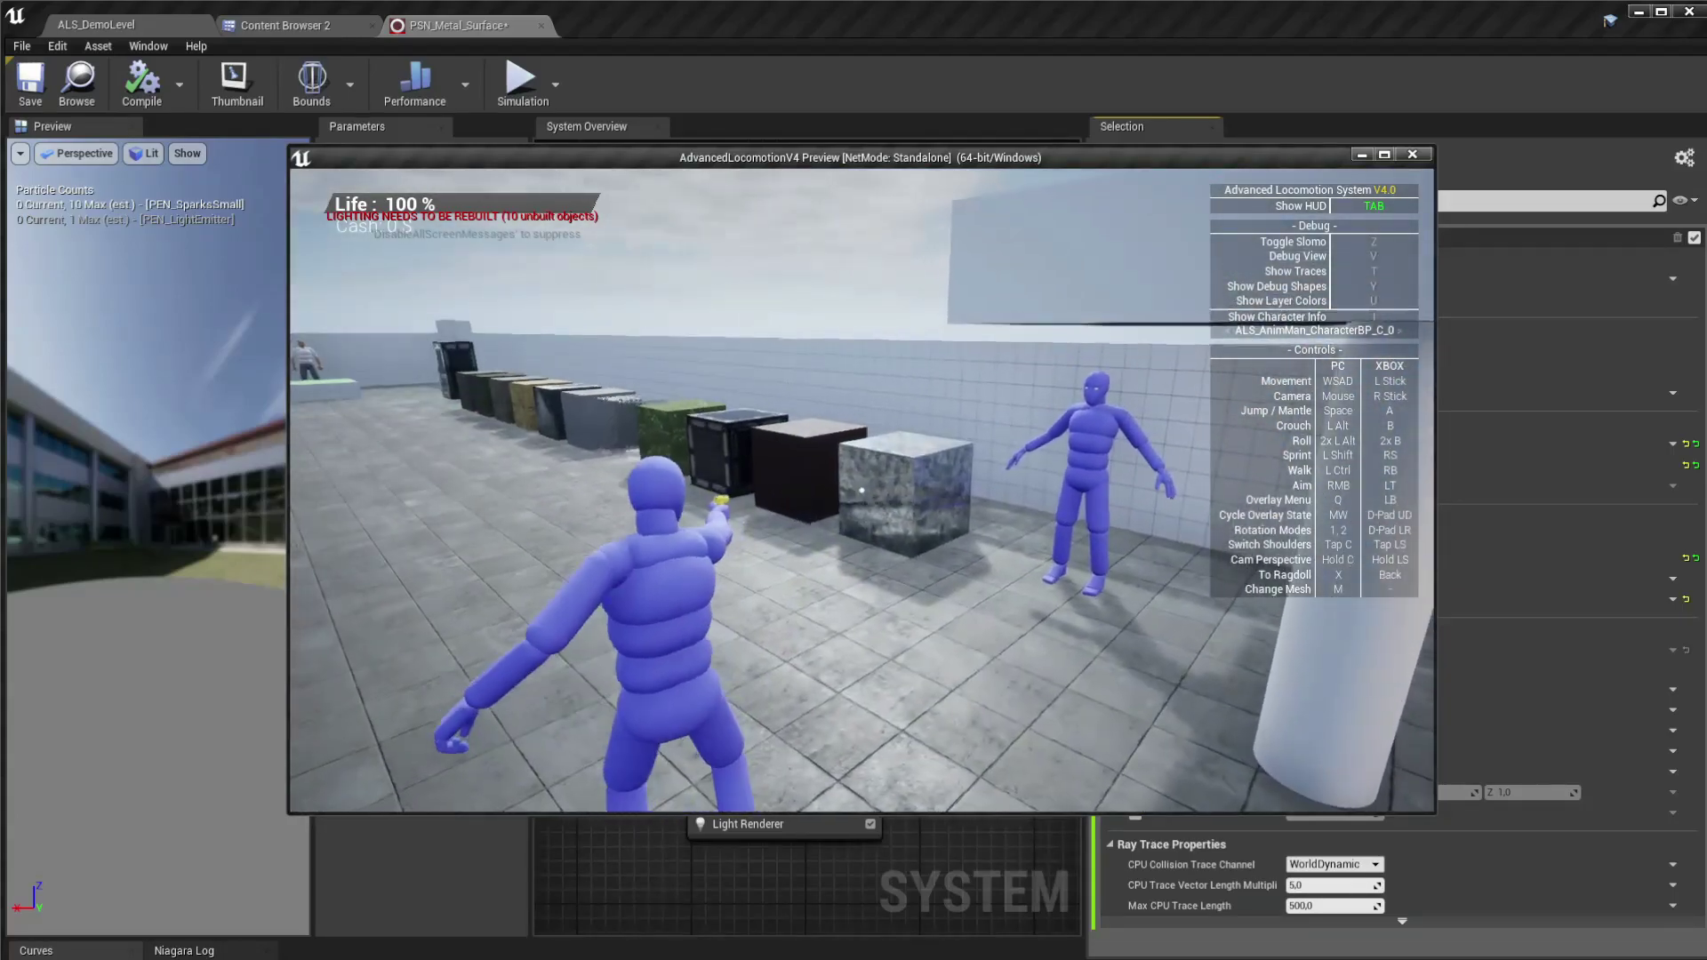
pyautogui.click(861, 490)
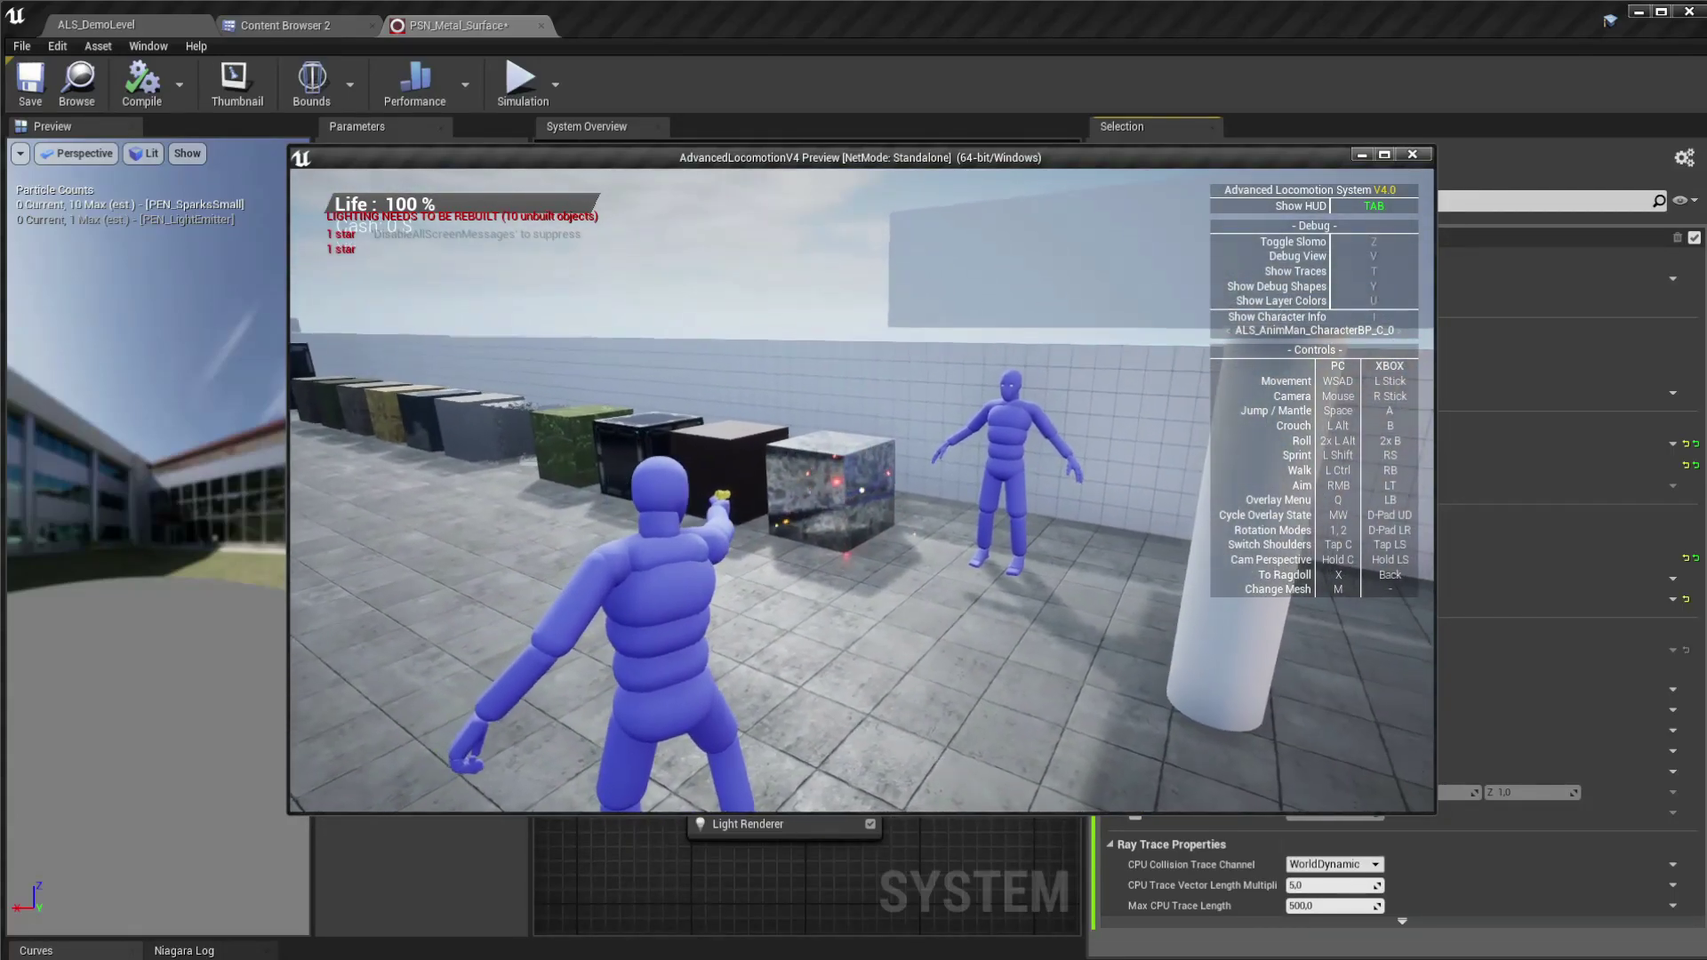
pyautogui.click(861, 490)
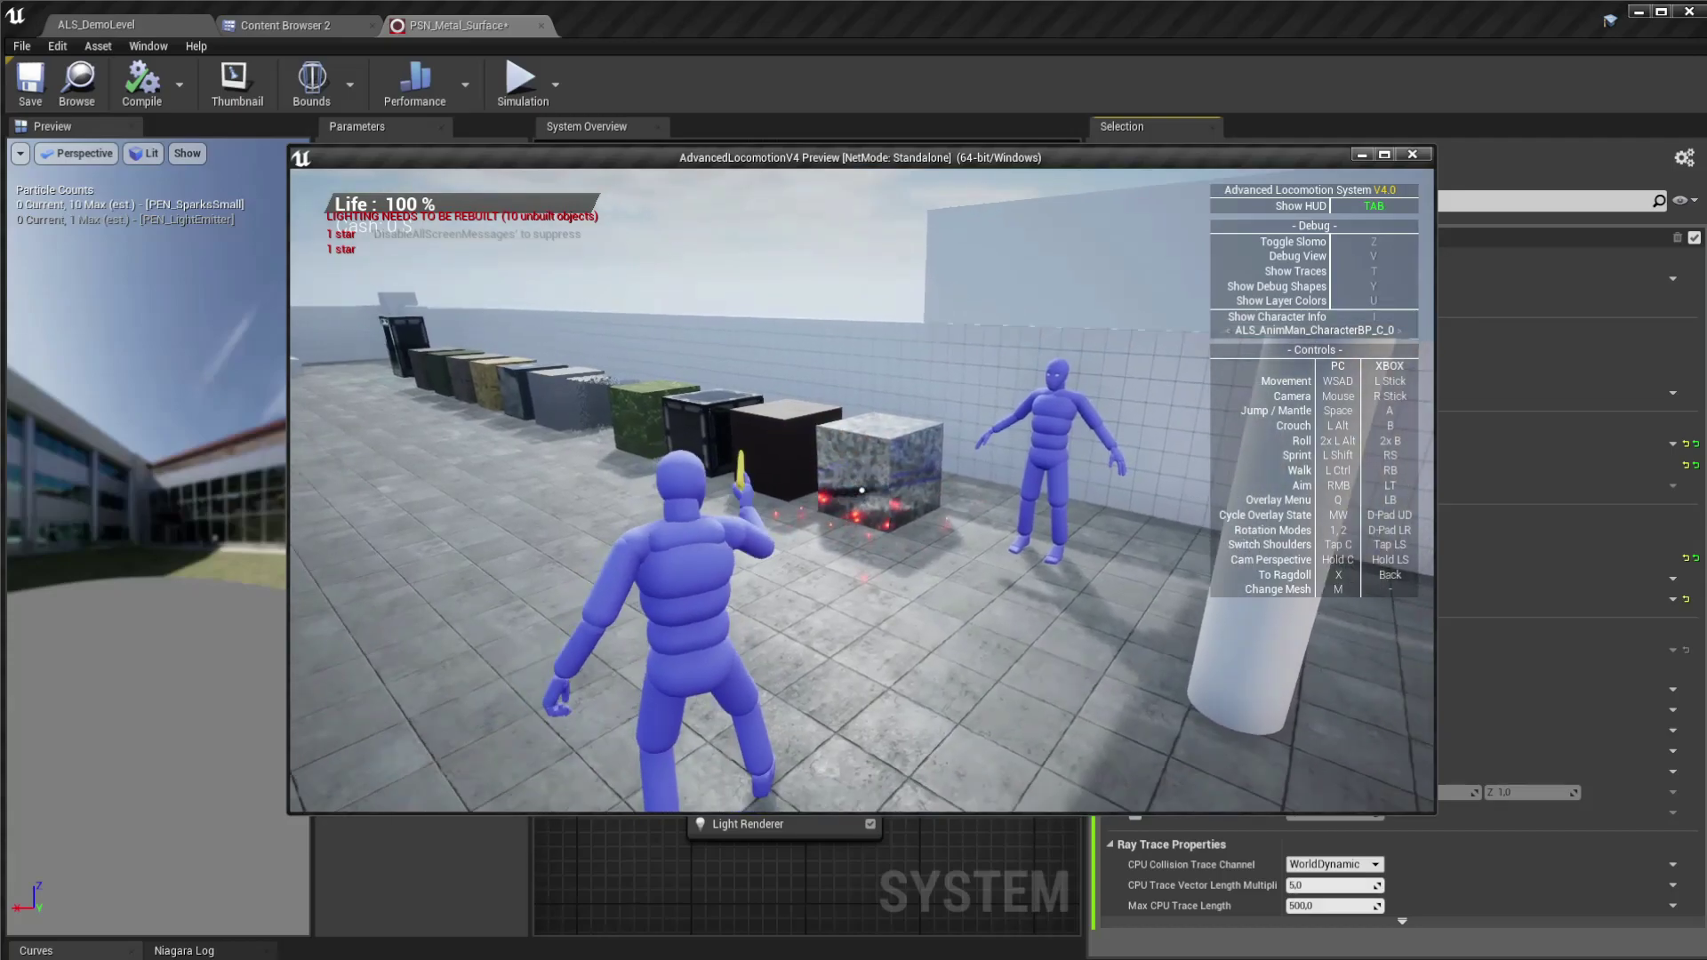
pyautogui.click(862, 490)
pyautogui.click(862, 490)
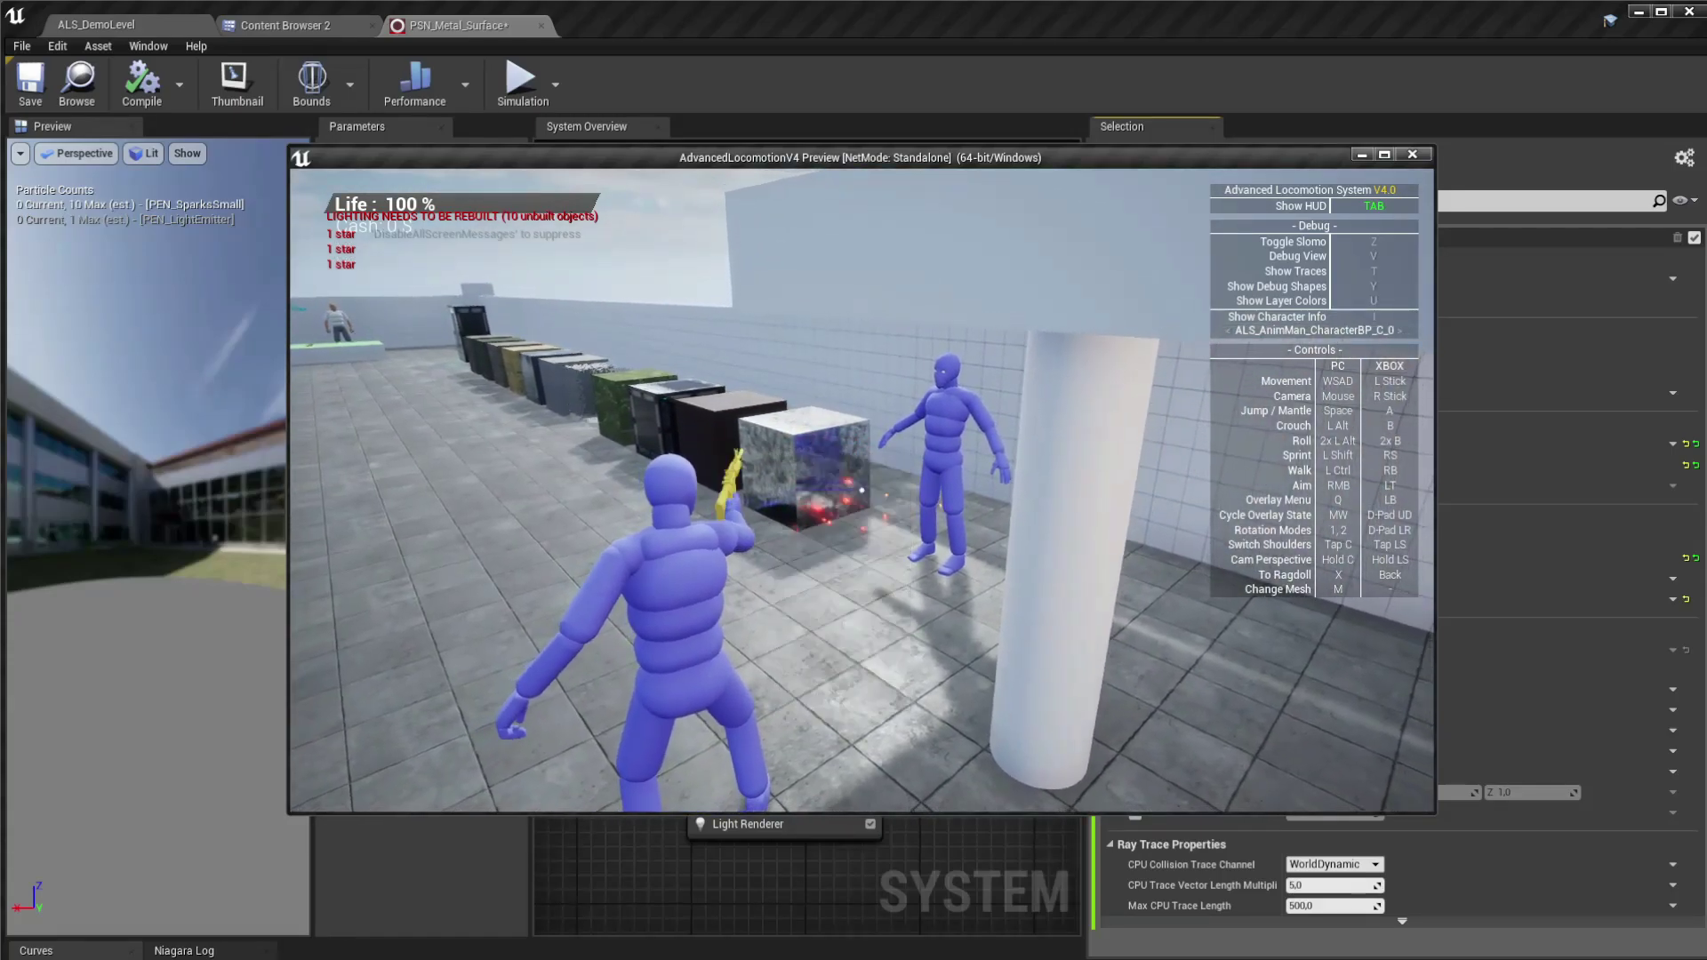
pyautogui.click(862, 489)
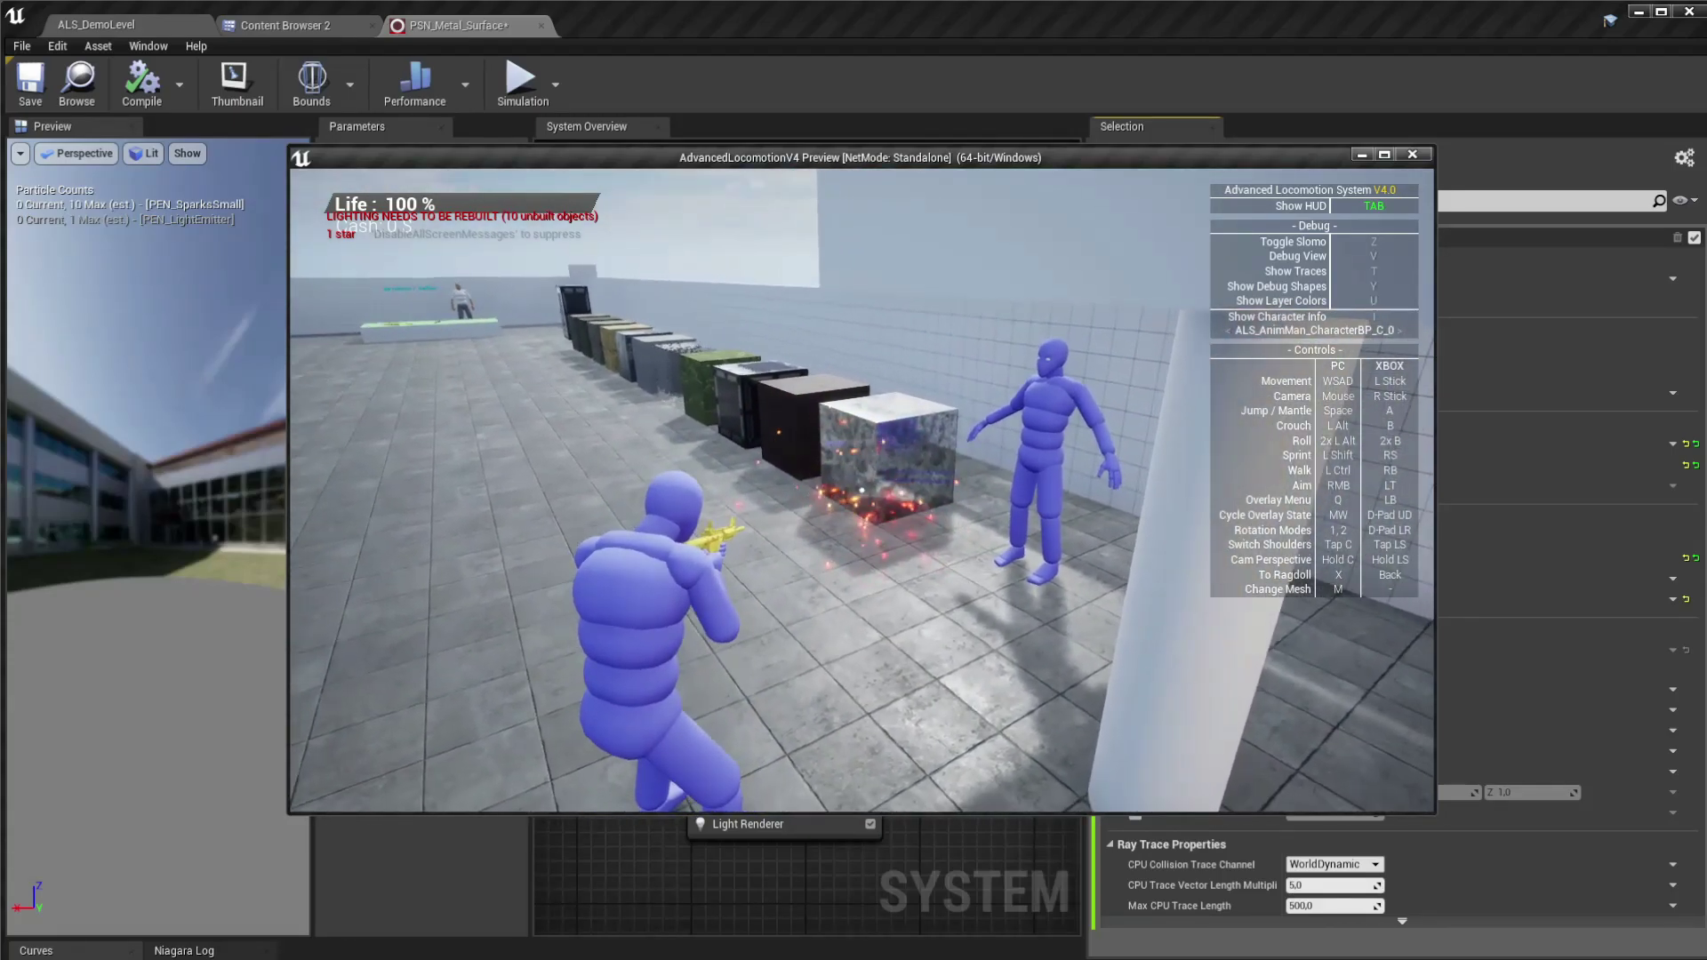
pyautogui.press('w')
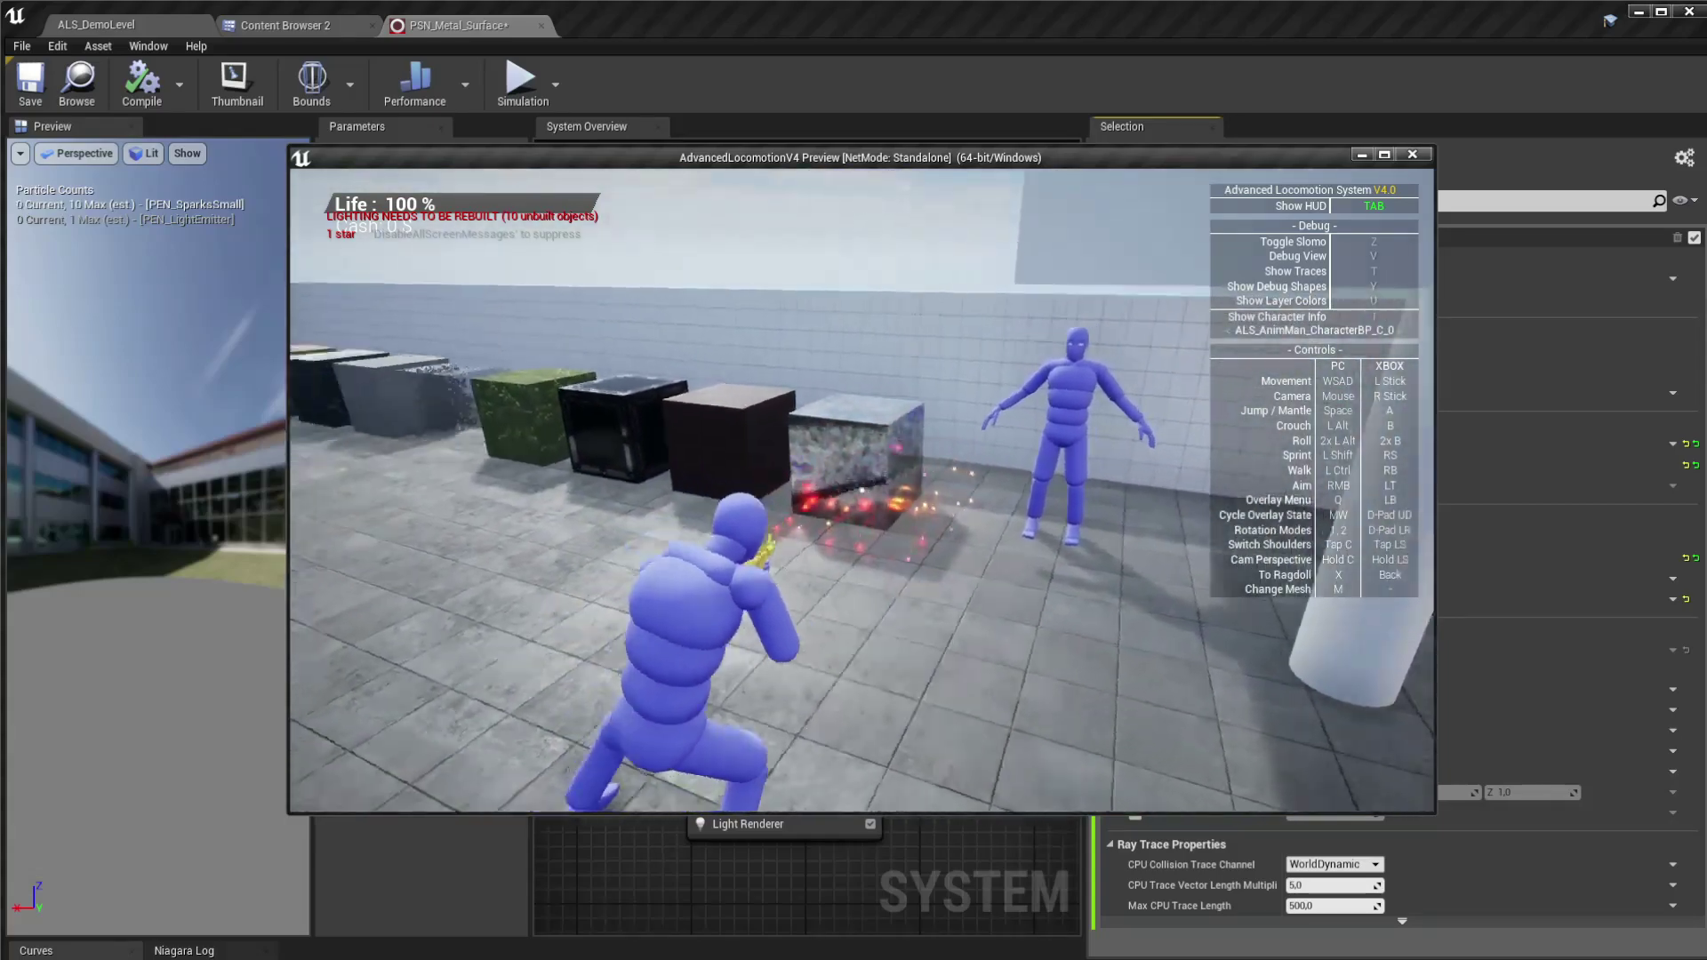
pyautogui.press('s')
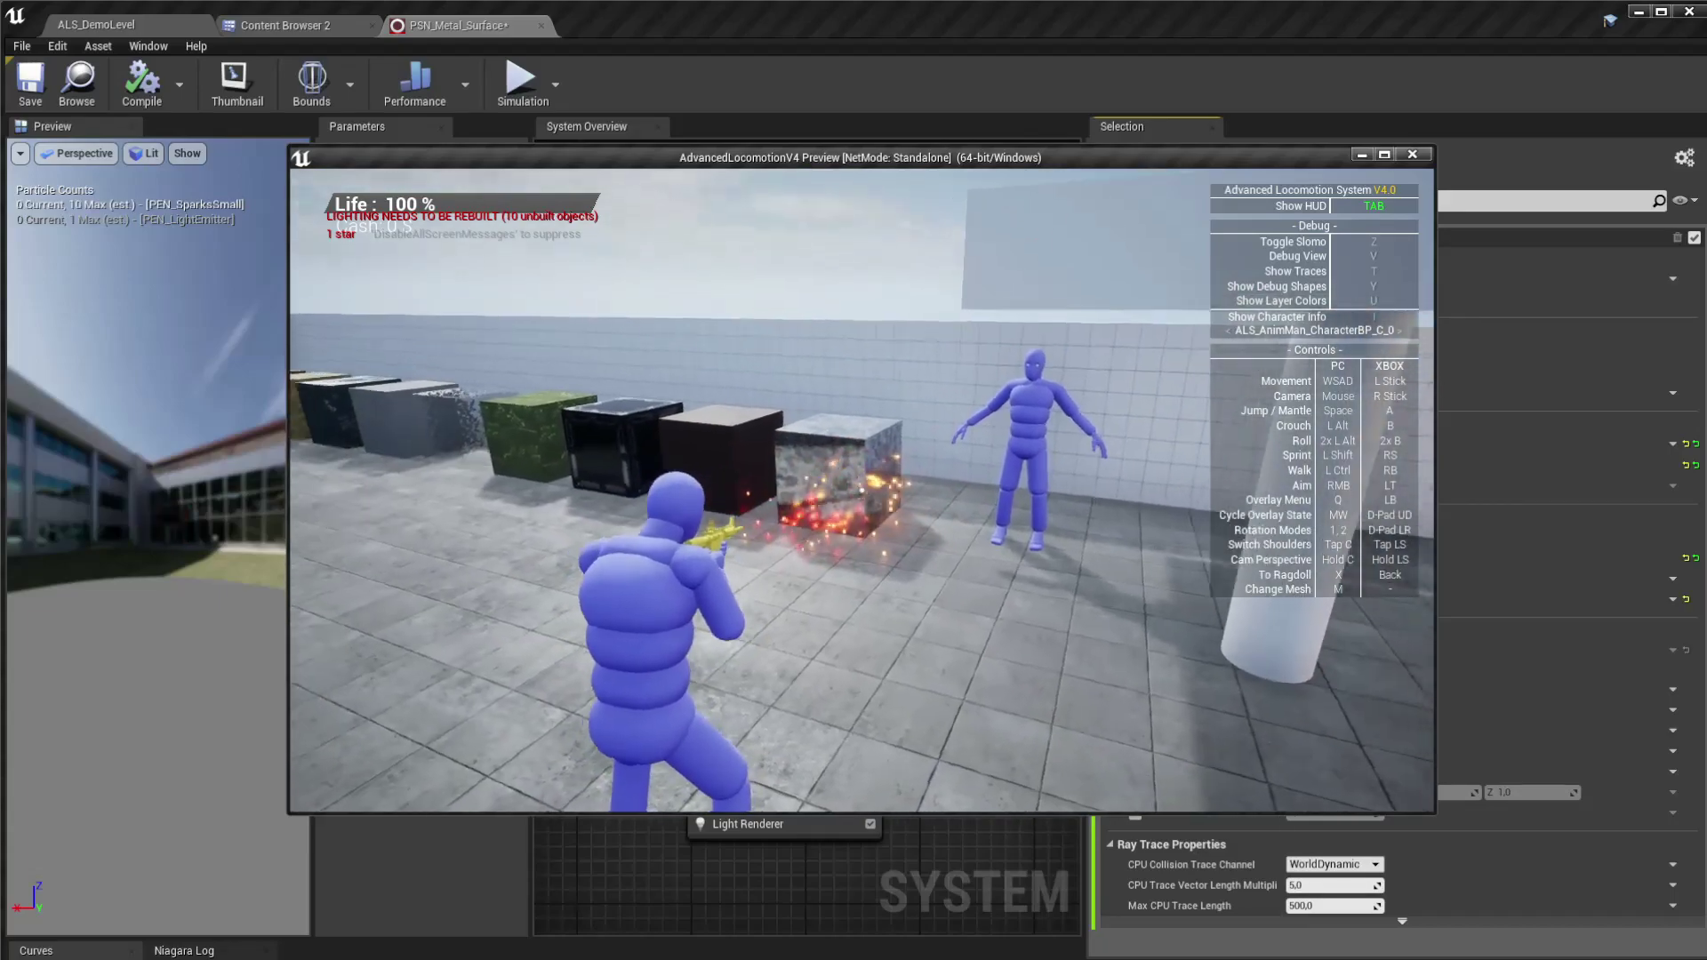
pyautogui.press('Escape')
# Step: Set PEN_SparksSmall's Light Renderer Color Add to 1, 0.25, 0 and save PSN_Metal_Surface
pyautogui.click(662, 704)
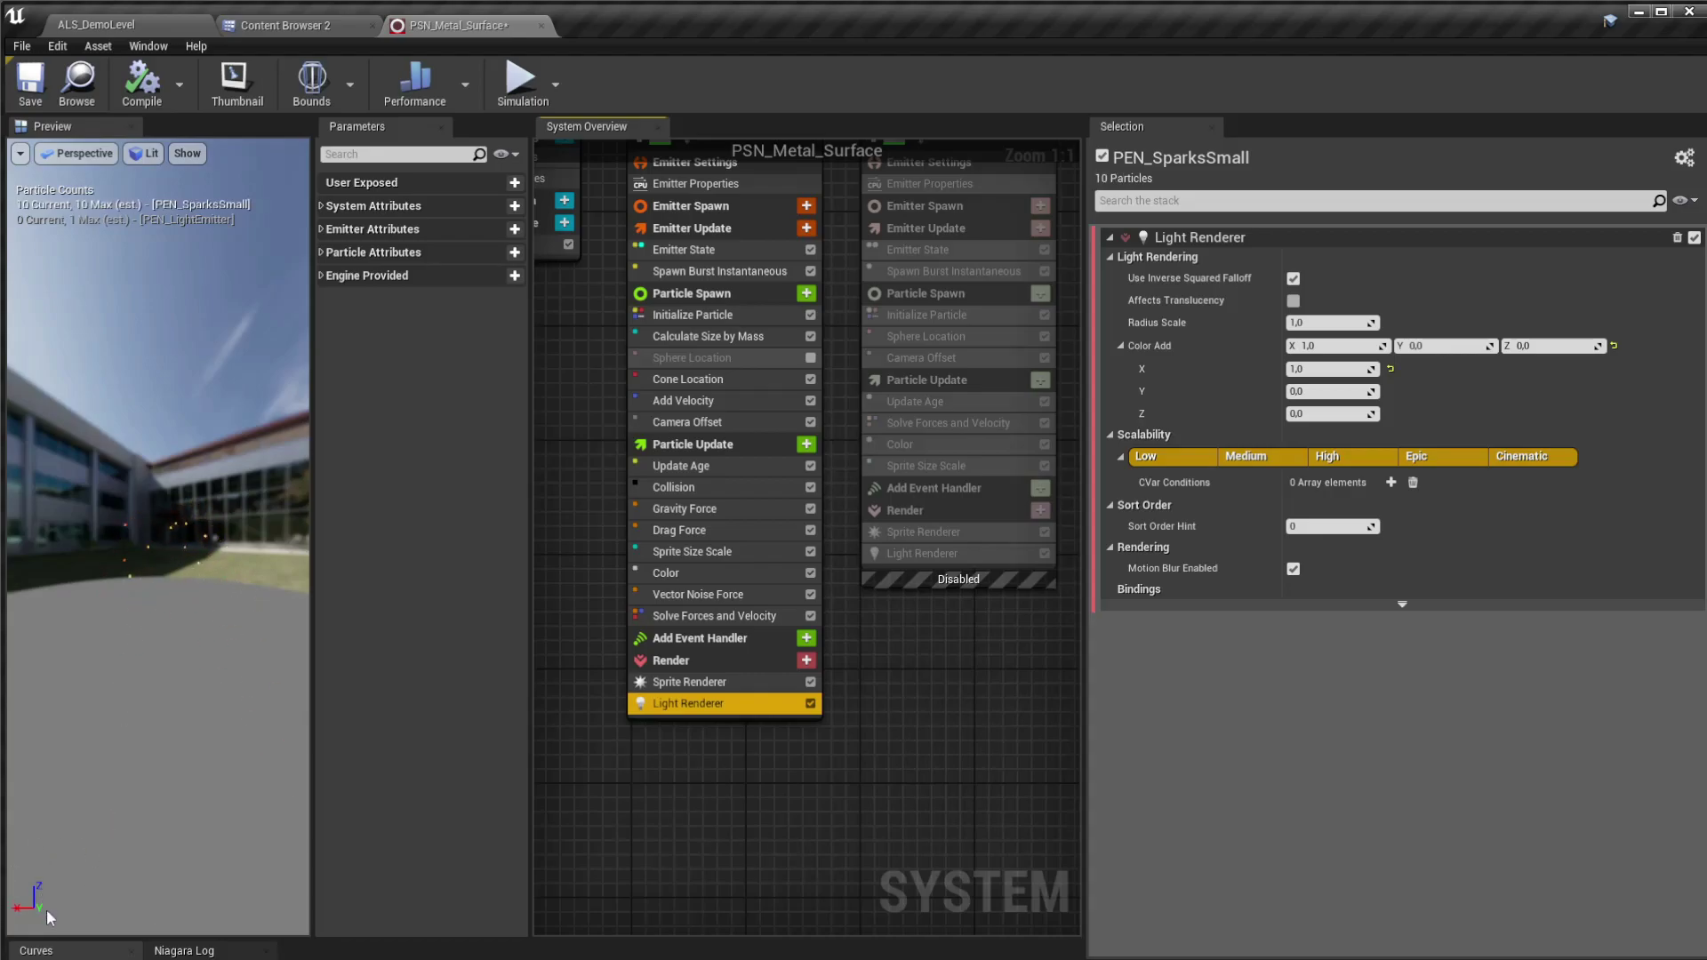
pyautogui.moveTo(56, 855)
pyautogui.mouseDown()
pyautogui.moveTo(125, 826)
pyautogui.moveTo(67, 849)
pyautogui.mouseUp()
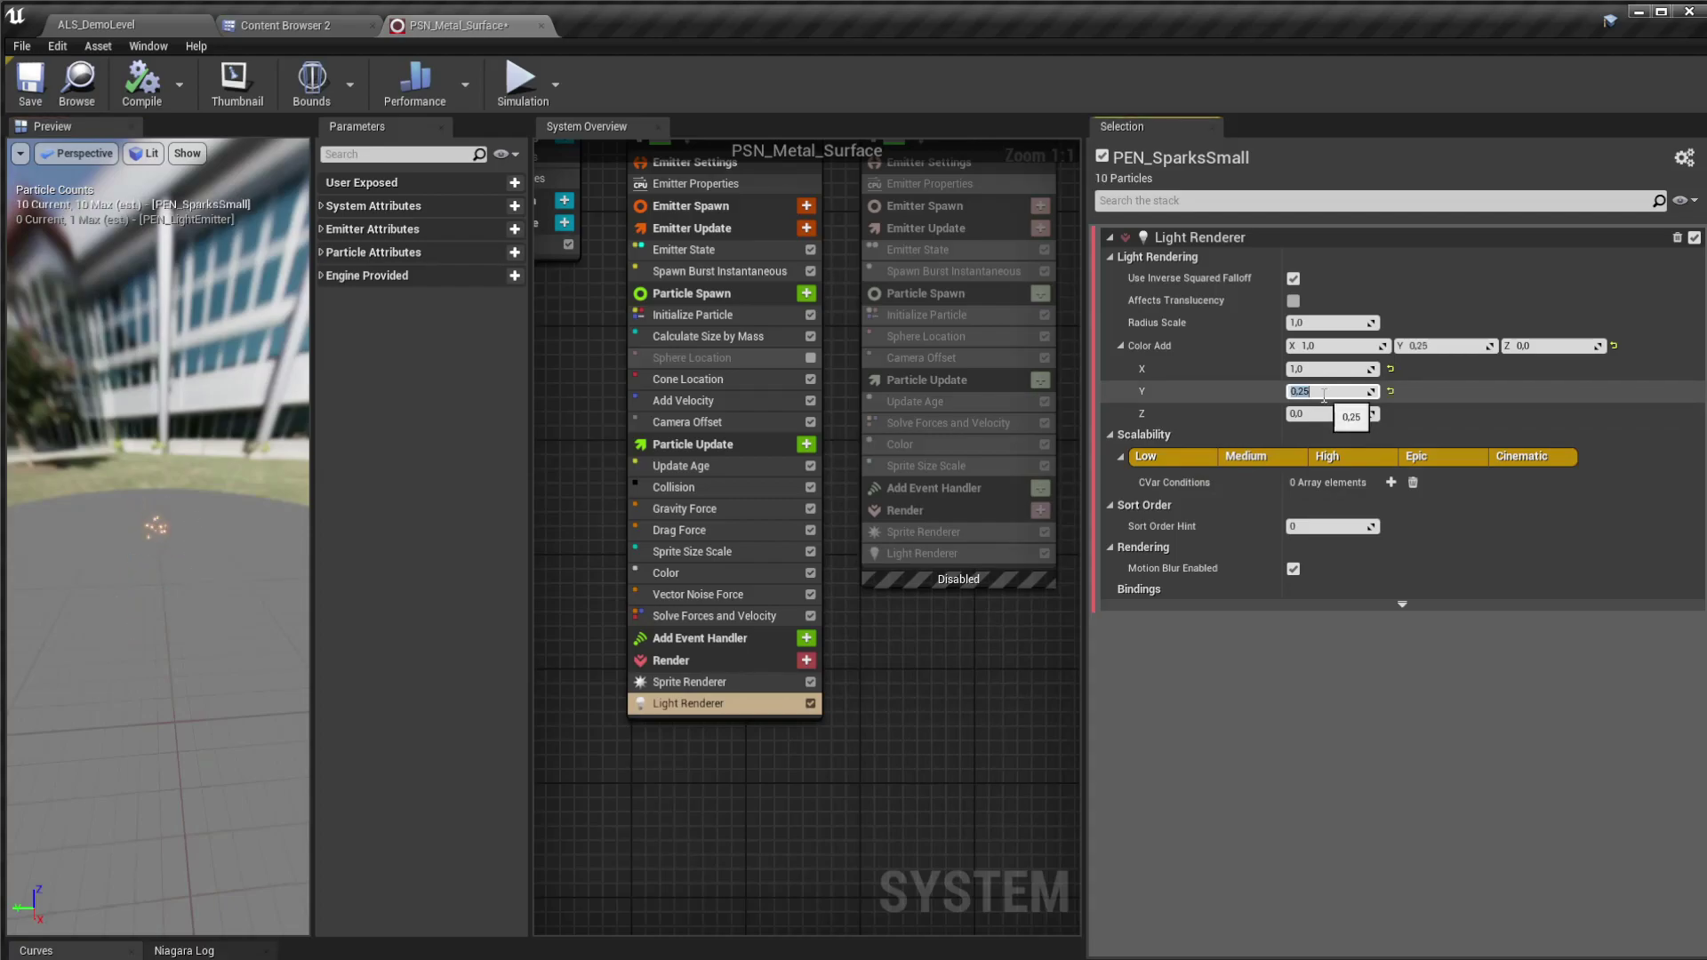
pyautogui.click(60, 66)
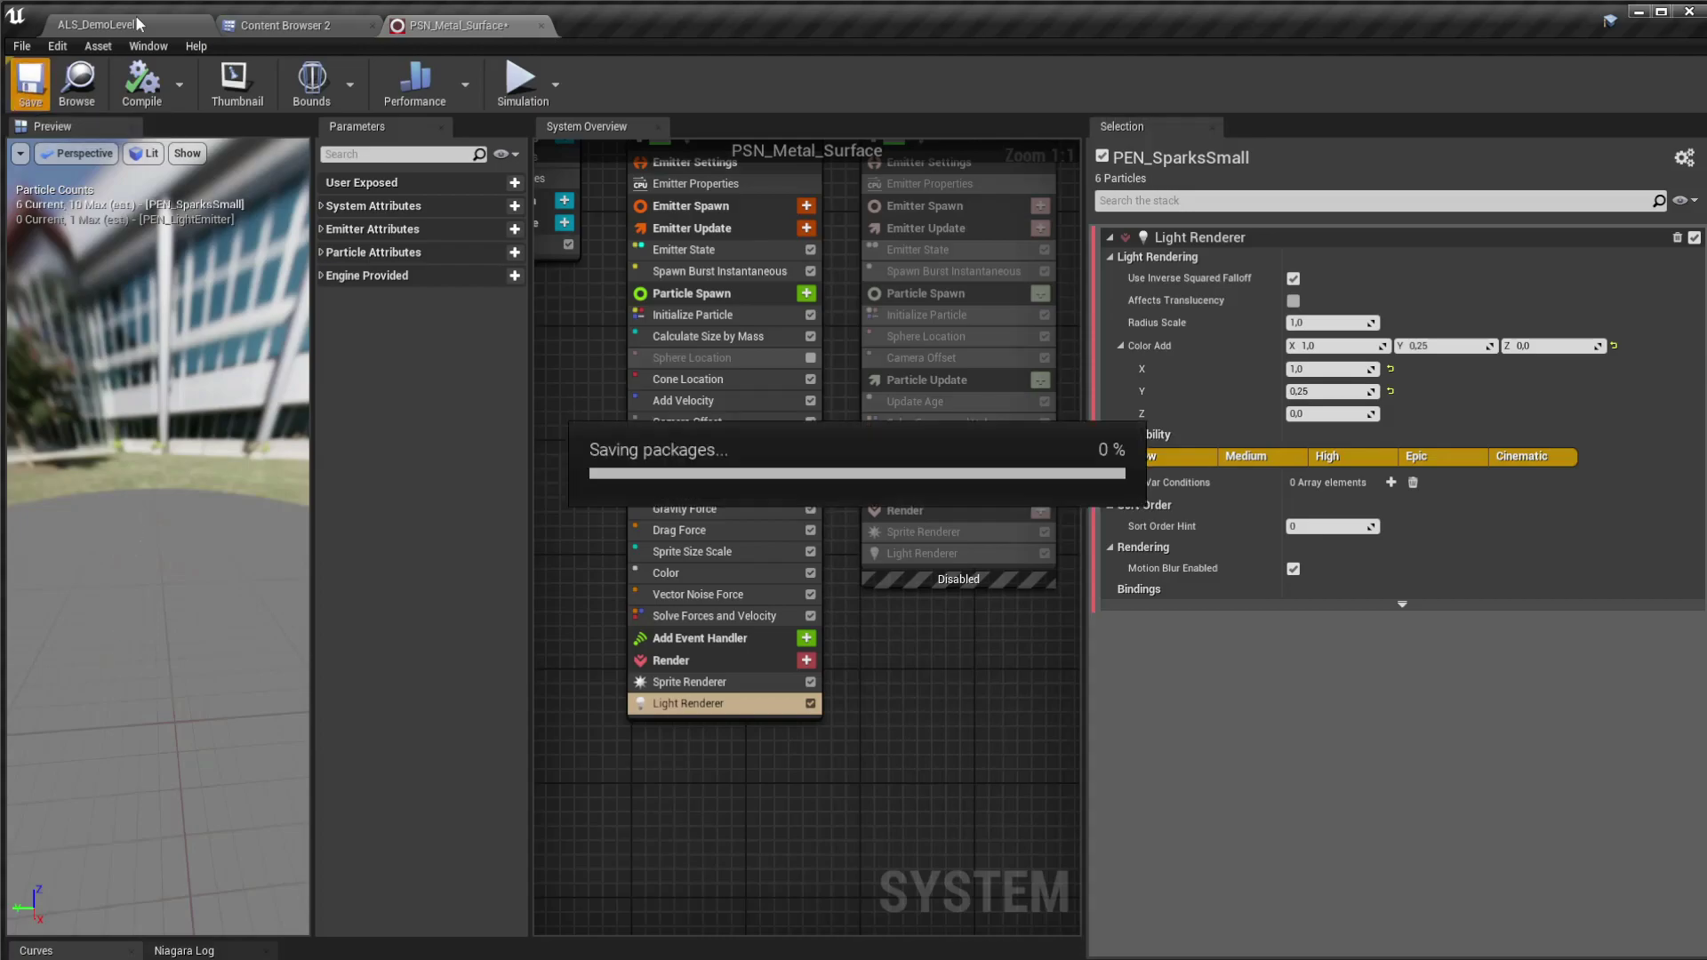
# Step: Play the demo level, equip the rifle and fire at the marble cube
pyautogui.click(147, 45)
pyautogui.click(96, 24)
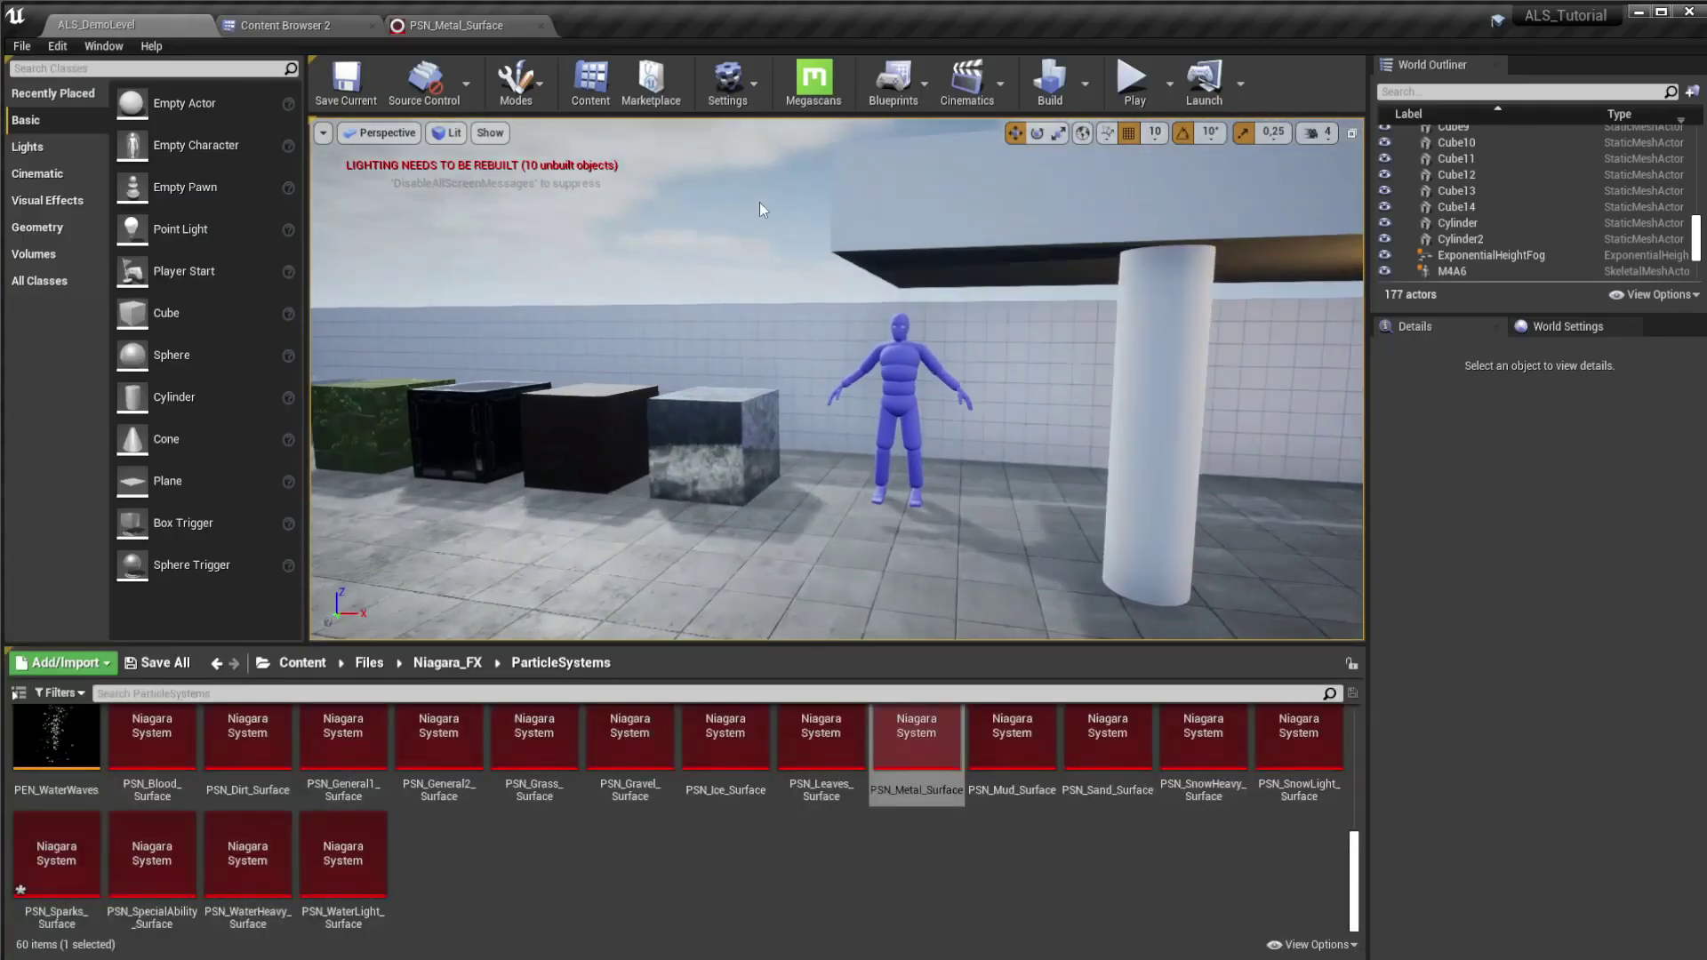
pyautogui.click(1132, 80)
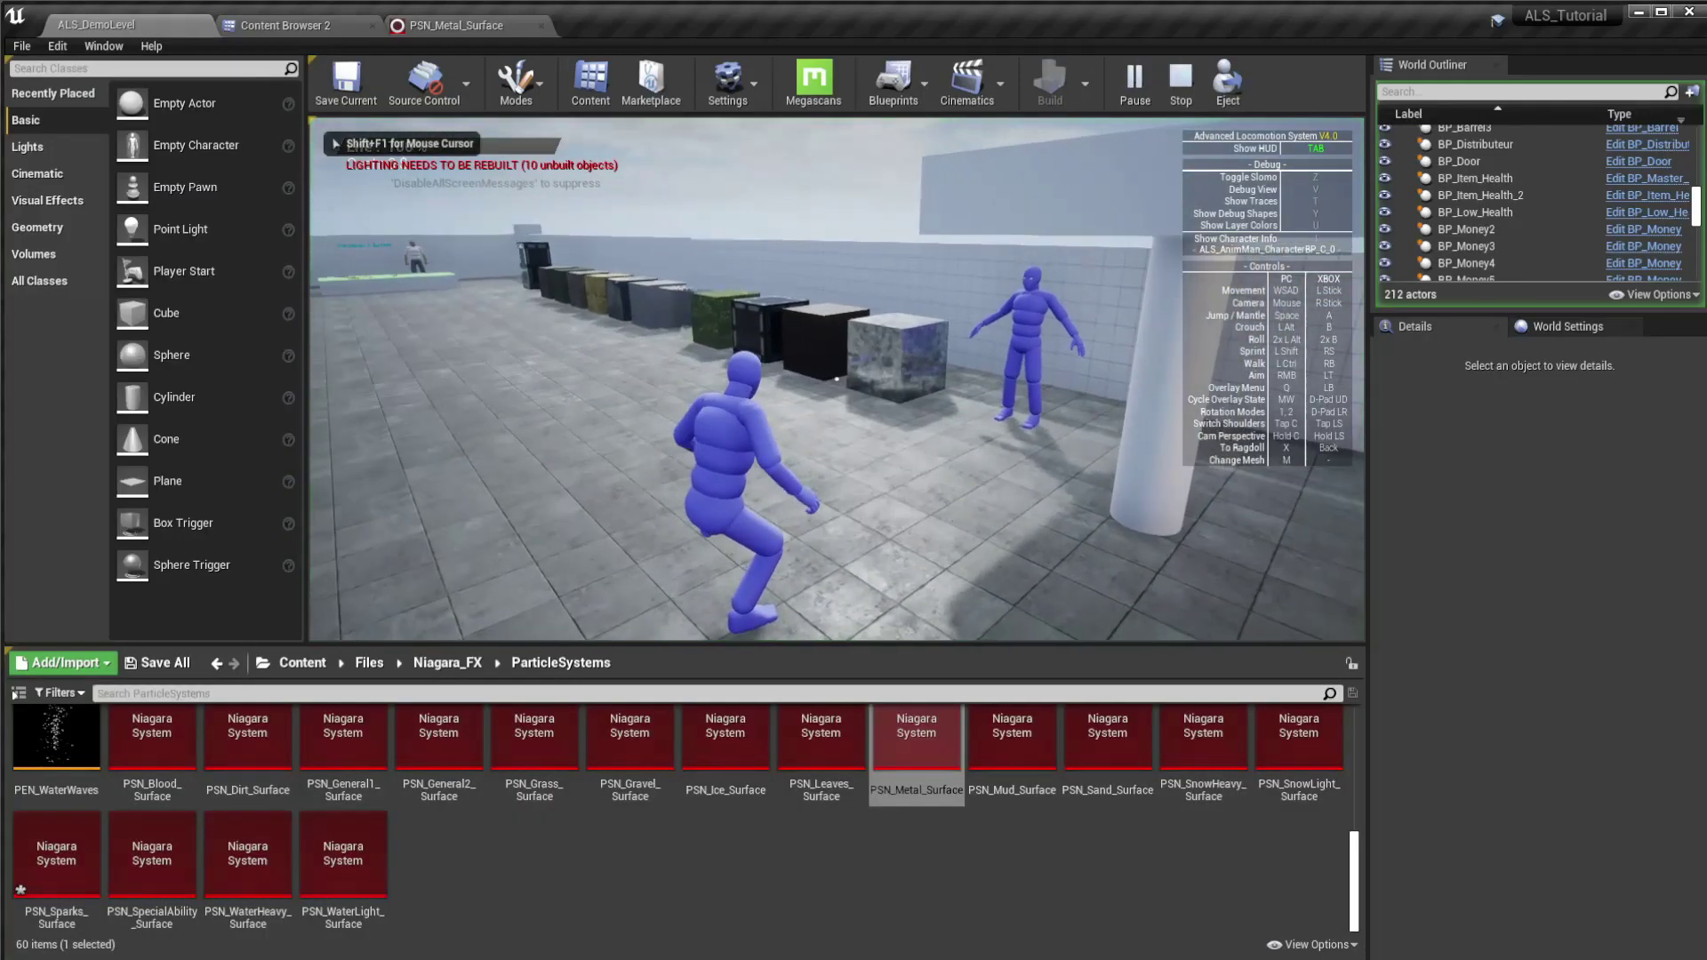
pyautogui.press('q')
pyautogui.press('F11')
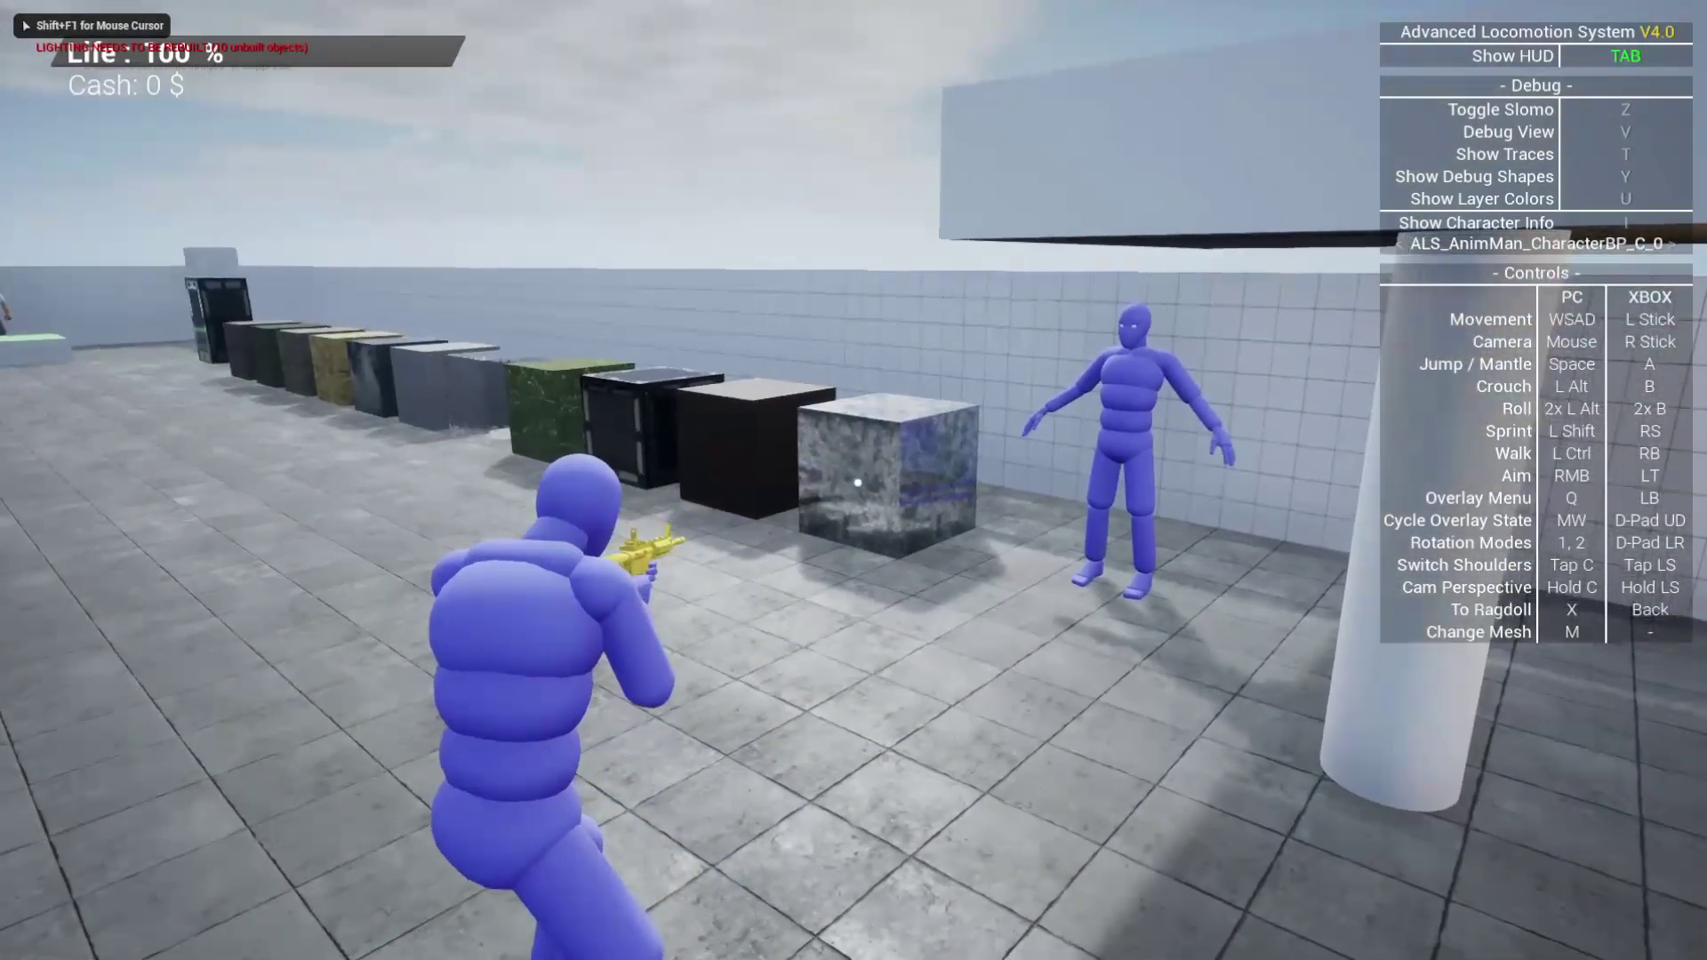
pyautogui.press('Tab')
pyautogui.click(858, 482)
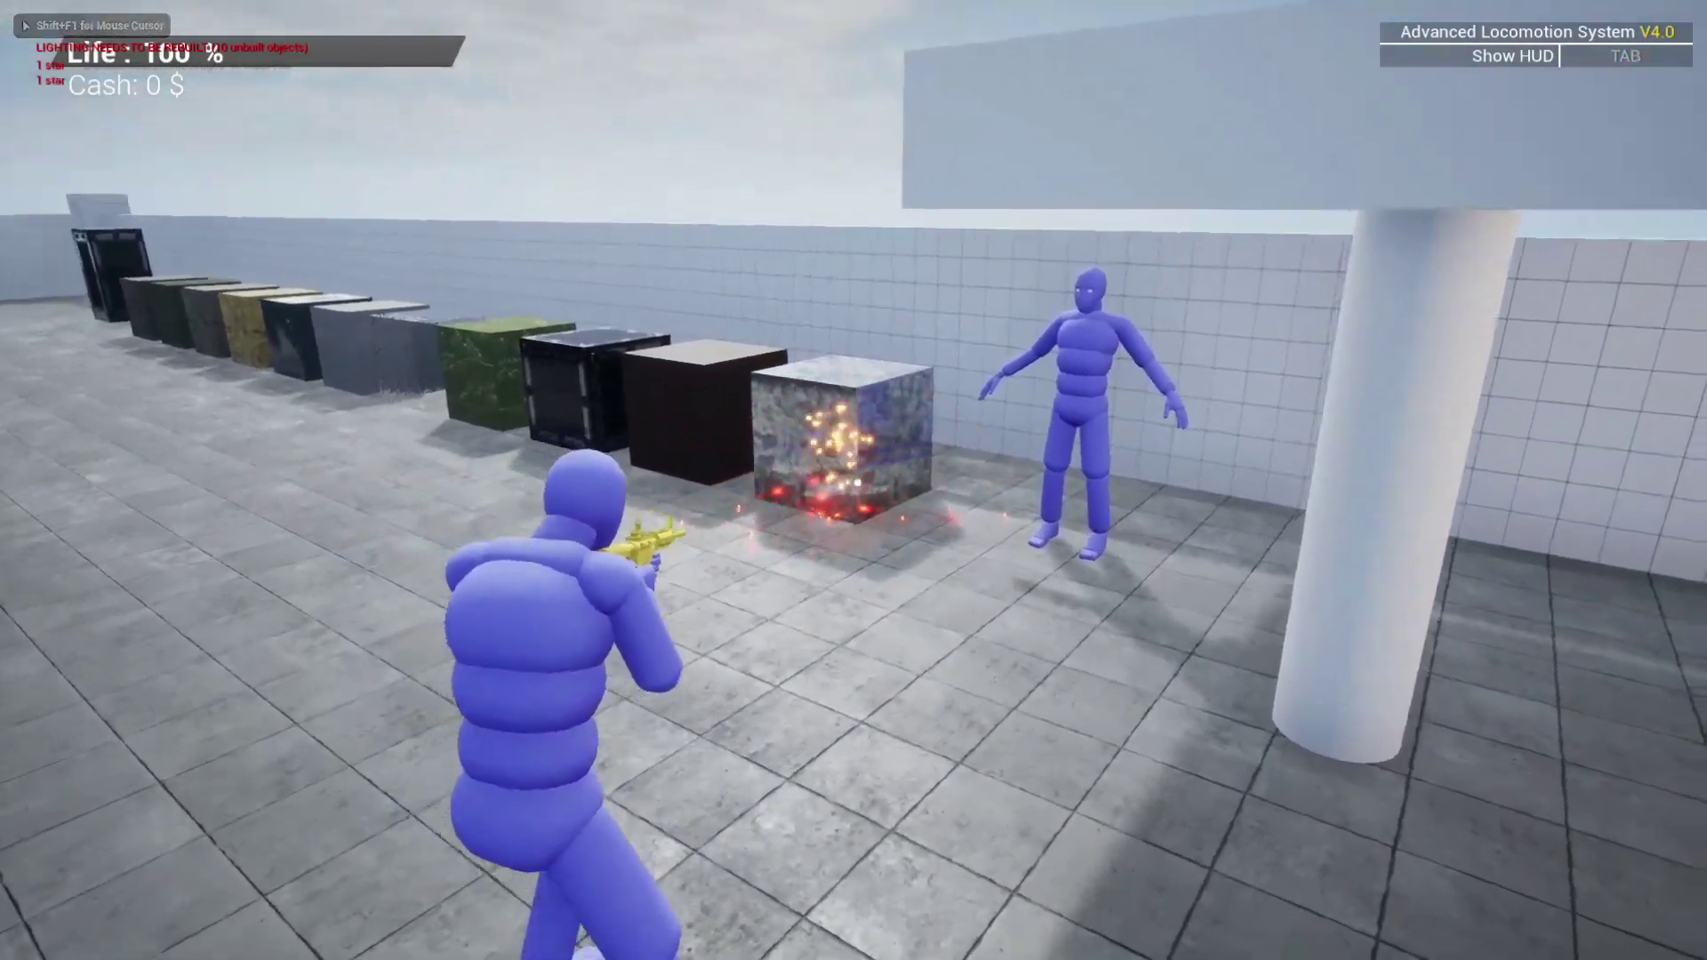
# Step: Move around the cubes while firing, then stop and return to PSN_Metal_Surface's PEN_SparksSmall emitter
pyautogui.press('w')
pyautogui.press('d')
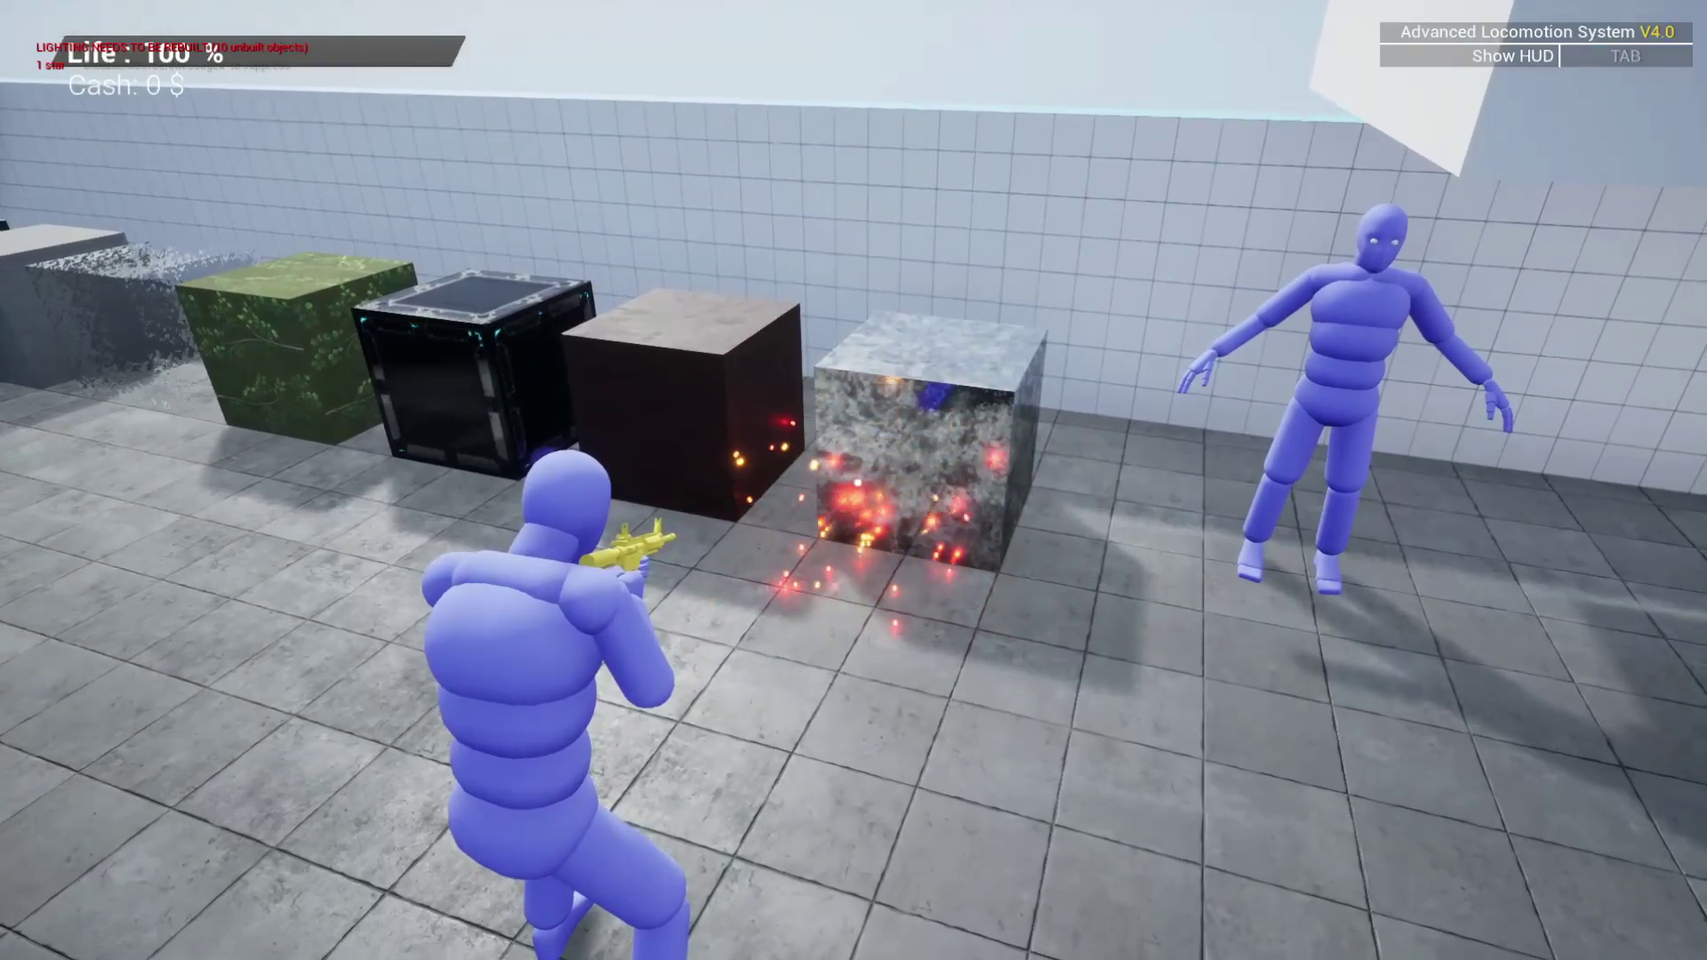
pyautogui.press('s')
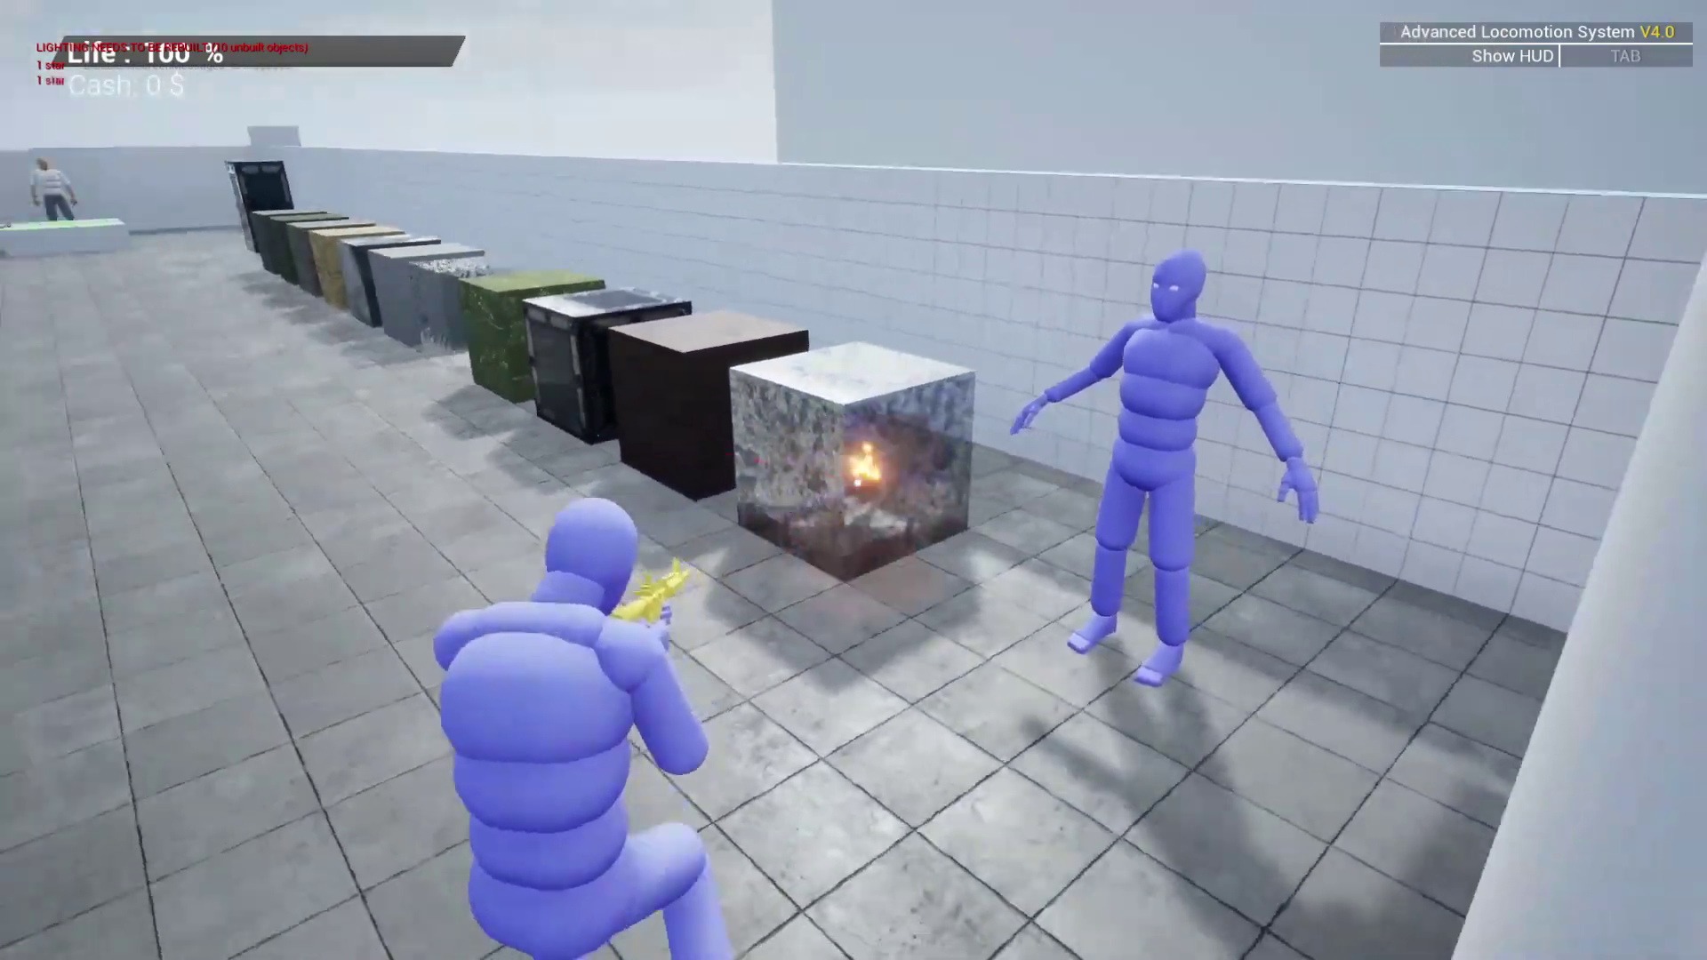
pyautogui.press('w')
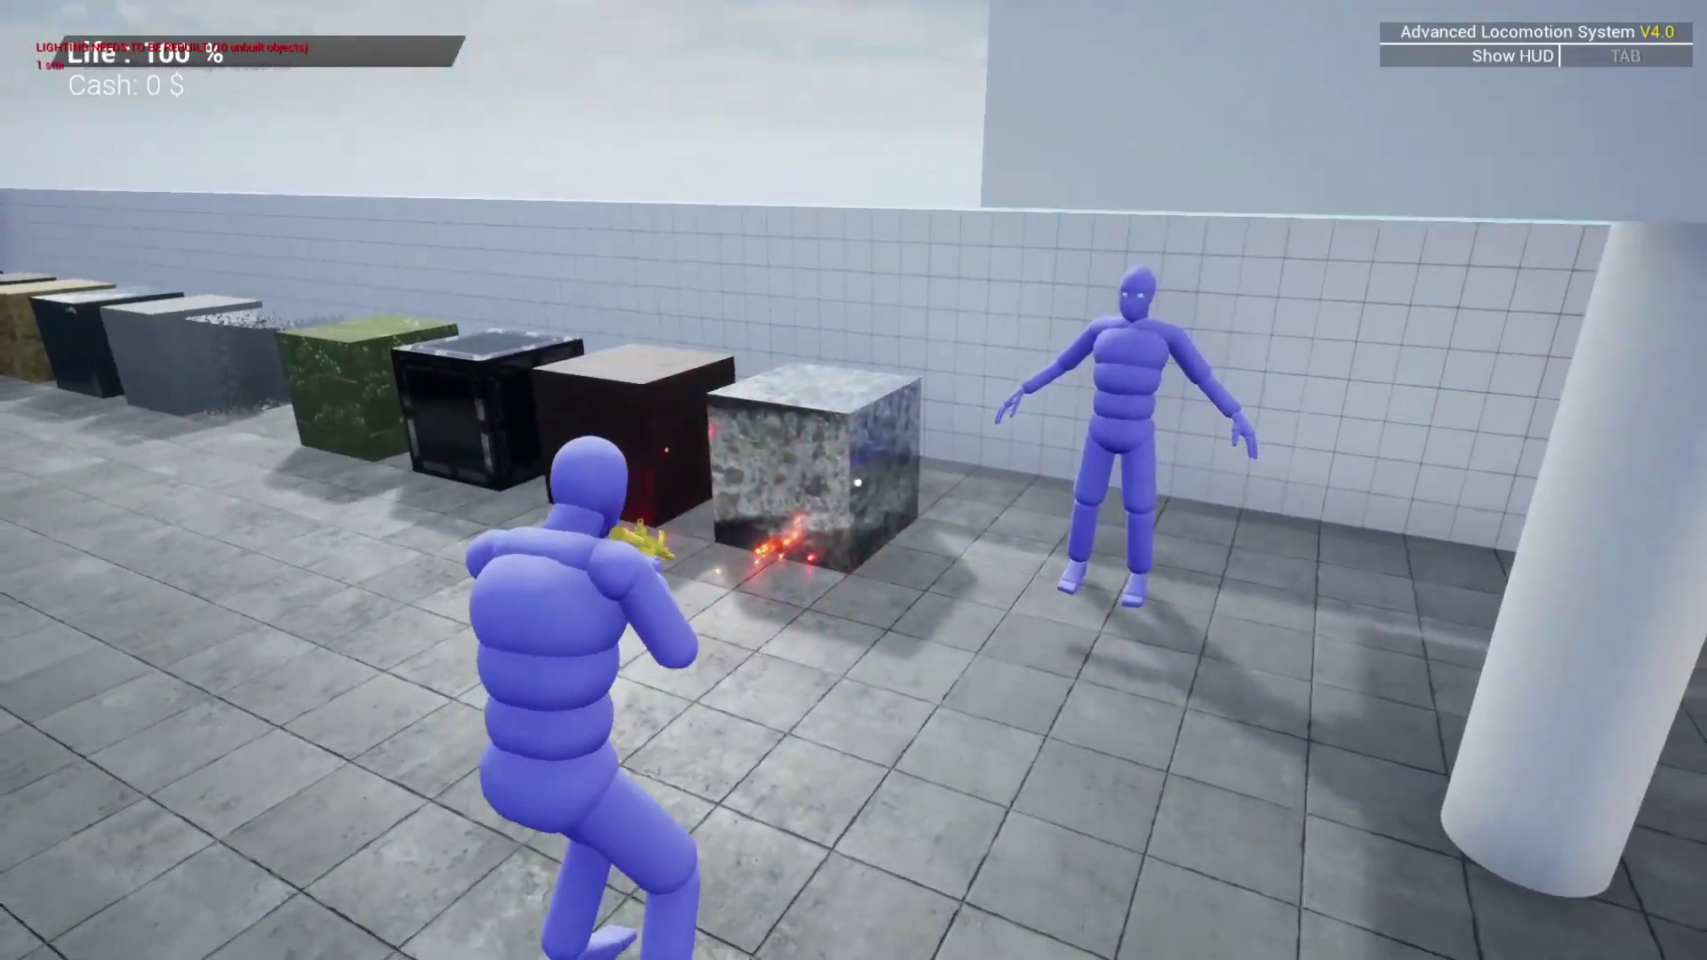
pyautogui.press('Escape')
pyautogui.click(455, 27)
pyautogui.moveTo(632, 379); pyautogui.dragTo(657, 508, button='right')
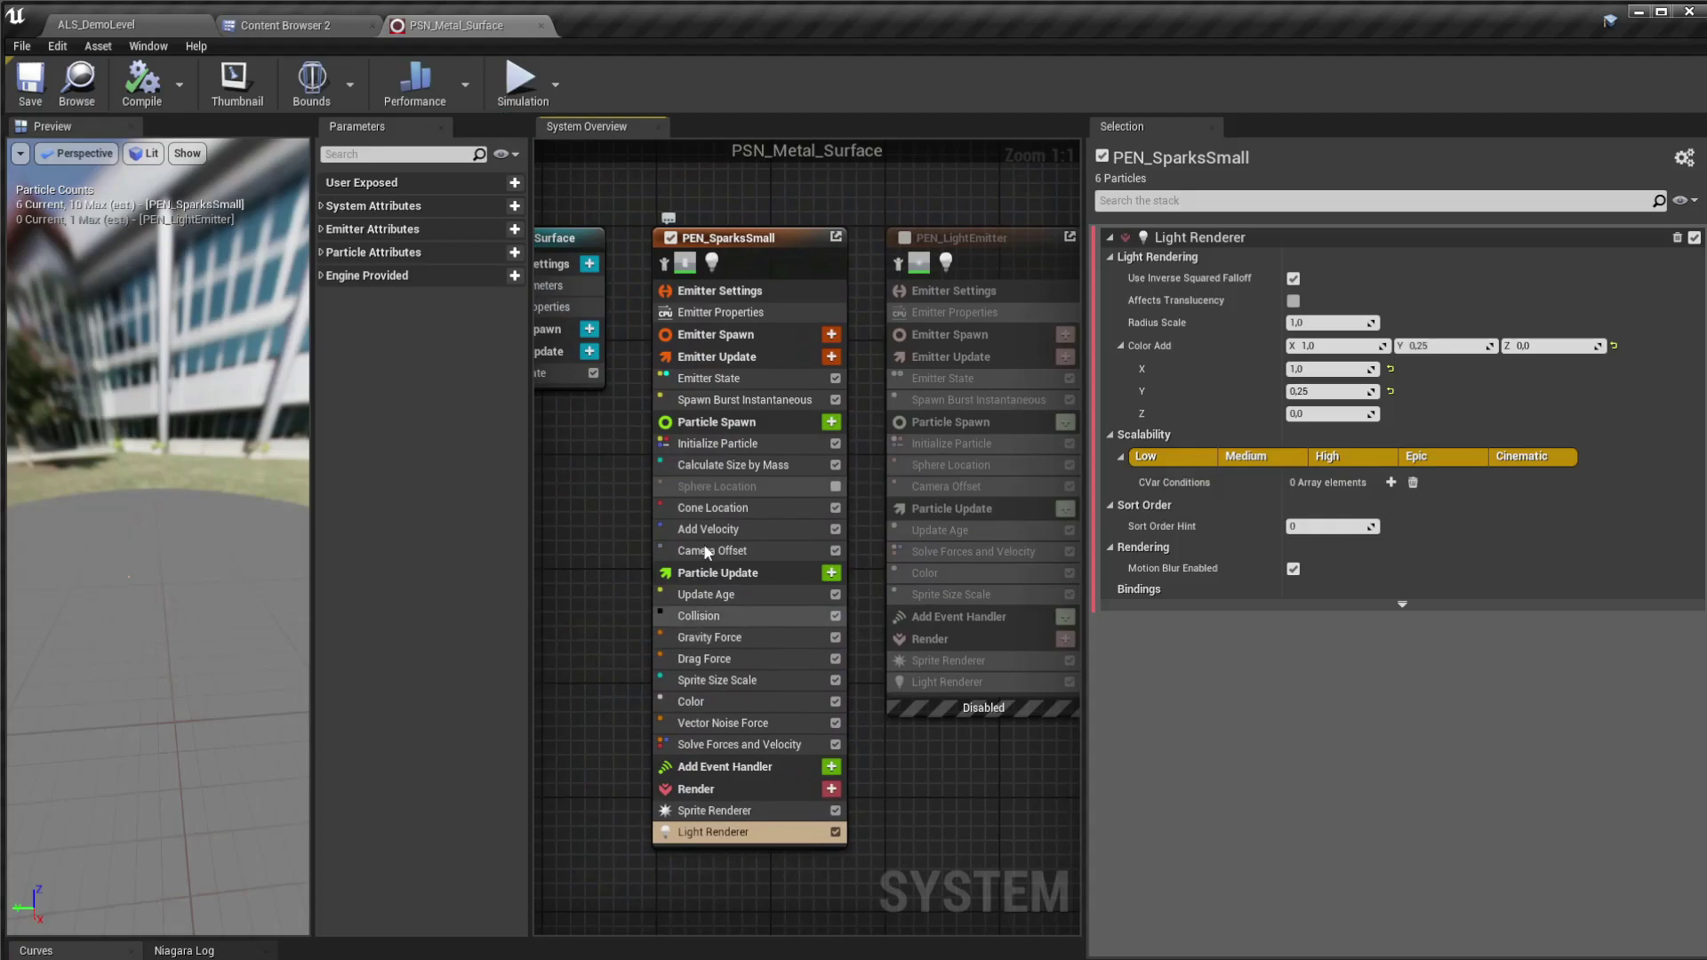
# Step: In Emitter Update, set the Spawn Burst Instantaneous Spawn Count to 7
pyautogui.click(737, 357)
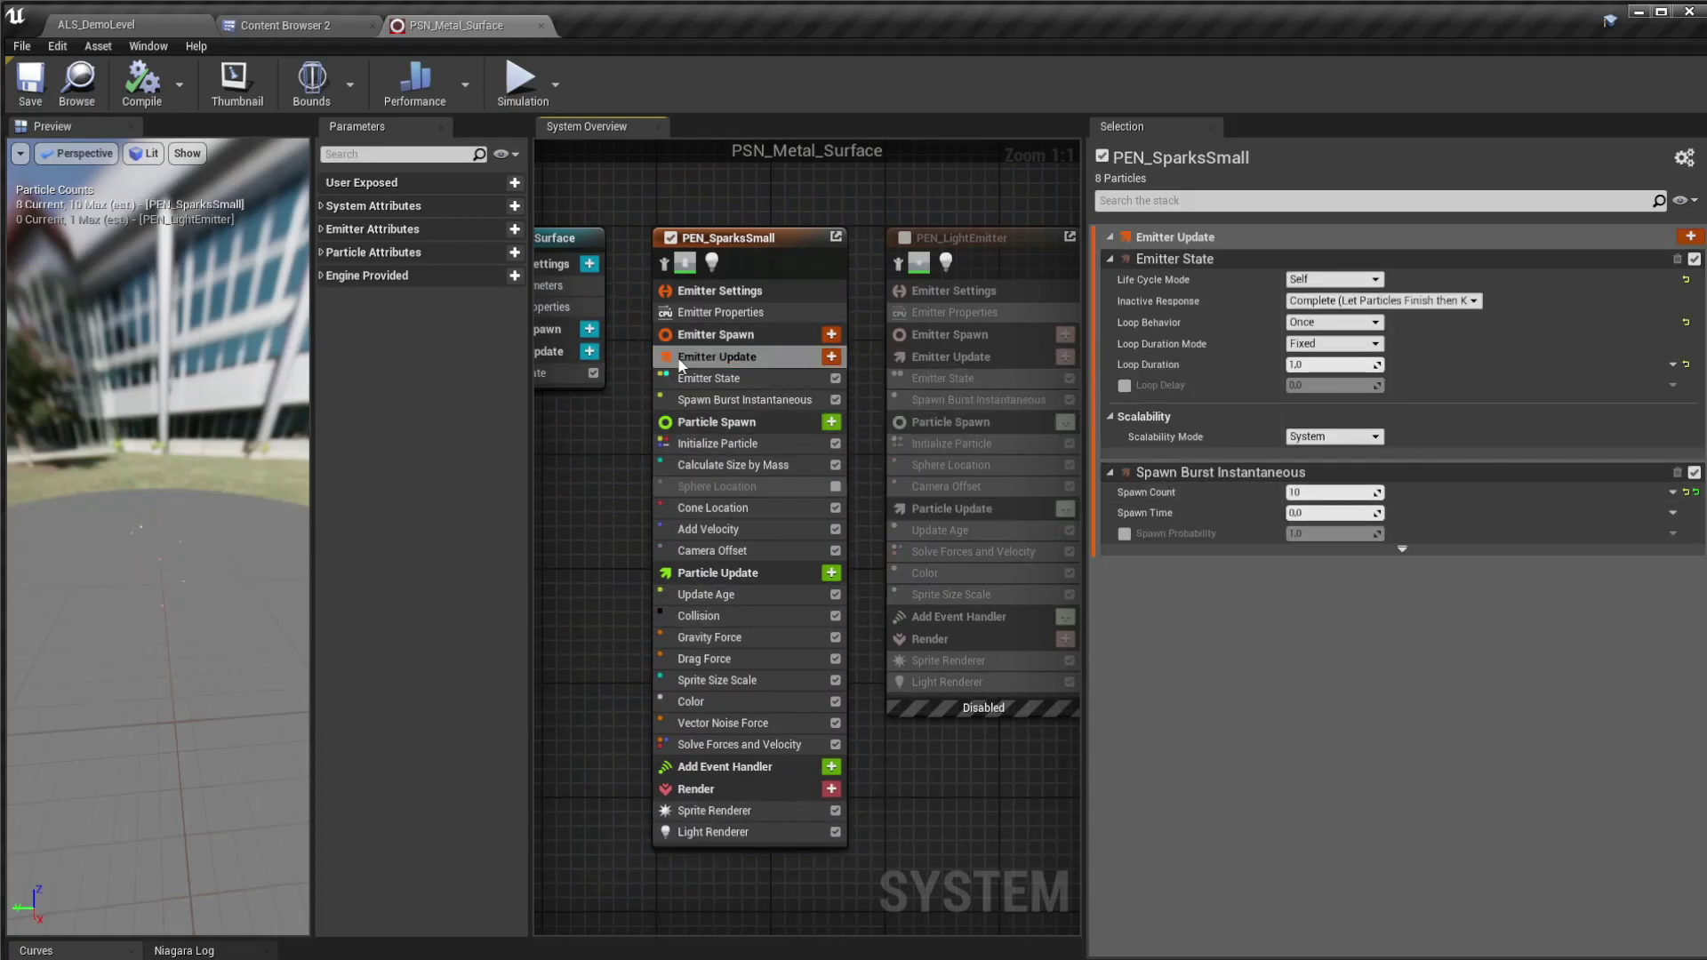
pyautogui.click(1331, 491)
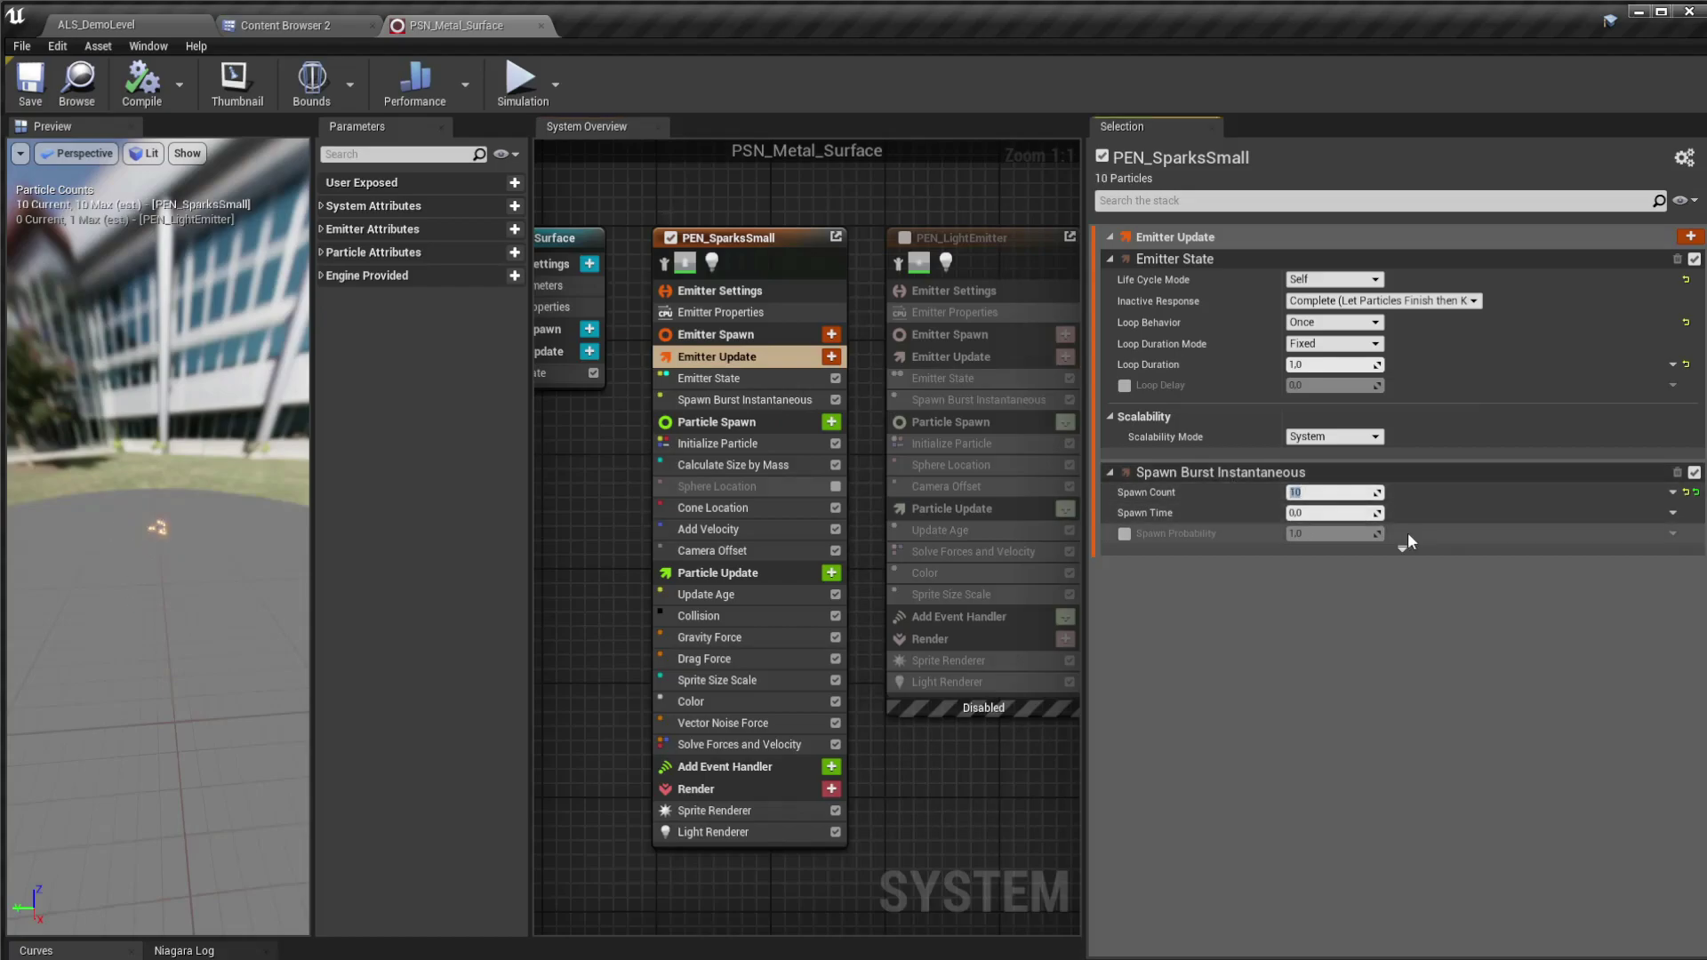
pyautogui.write('5')
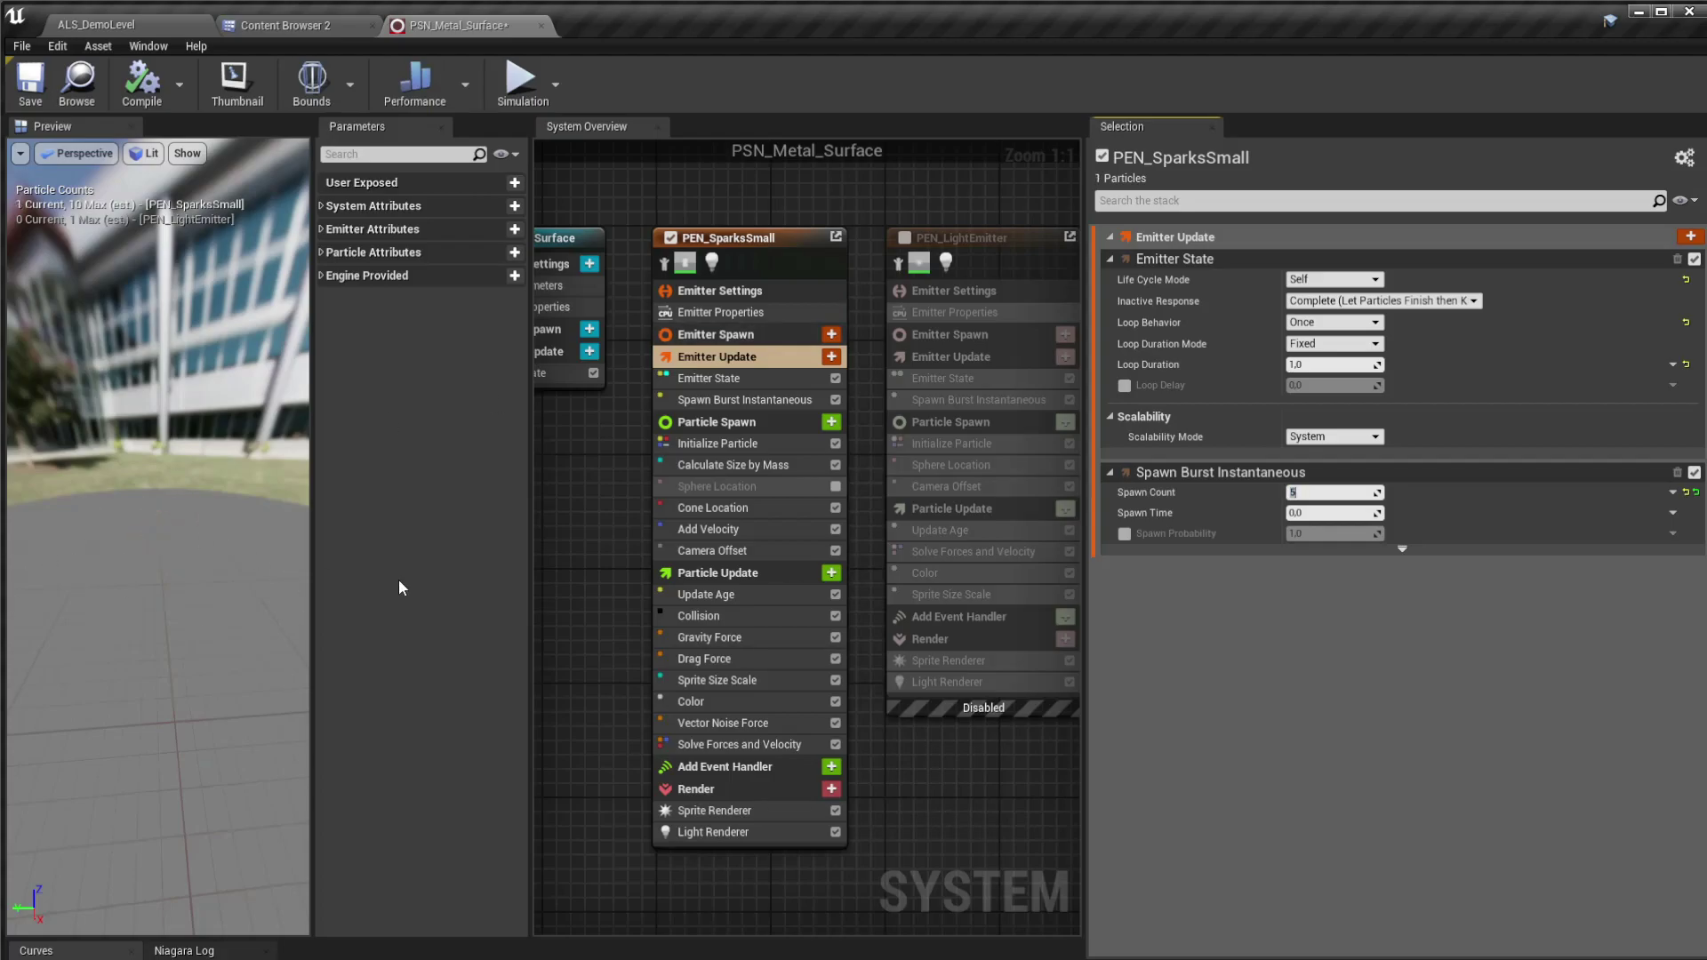
pyautogui.write('7')
pyautogui.click(116, 25)
# Step: Set the Light Renderer's Color Add Y to 0.75 and go back to ALS_DemoLevel
pyautogui.click(447, 26)
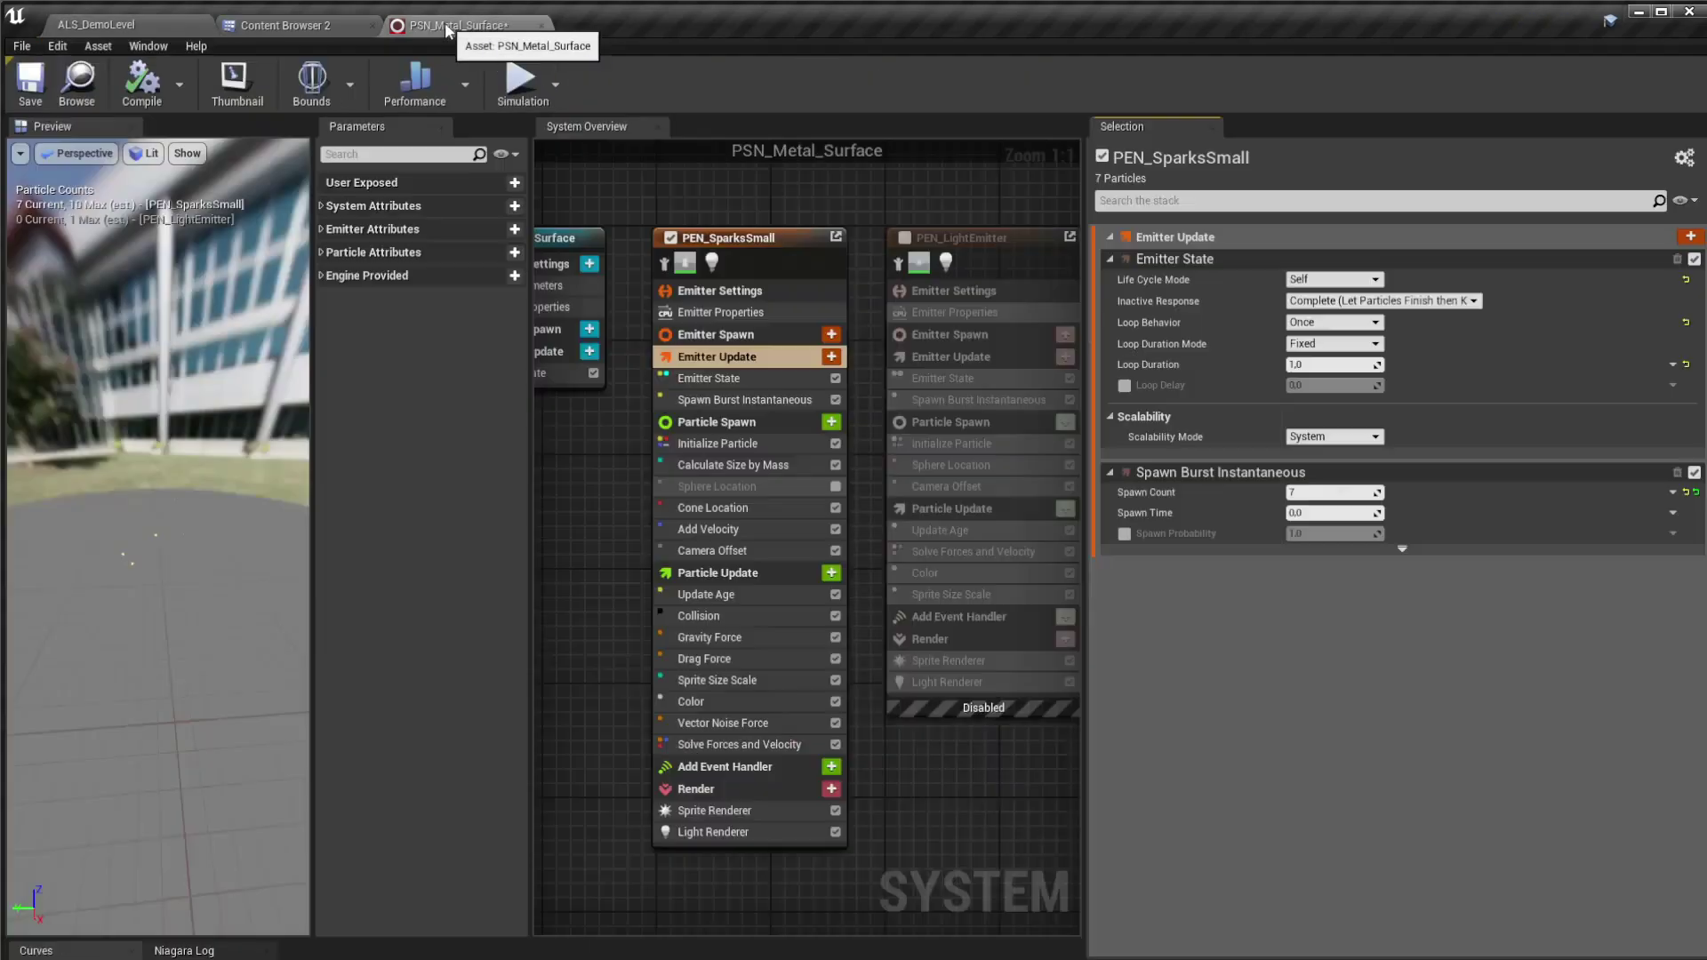
pyautogui.click(713, 831)
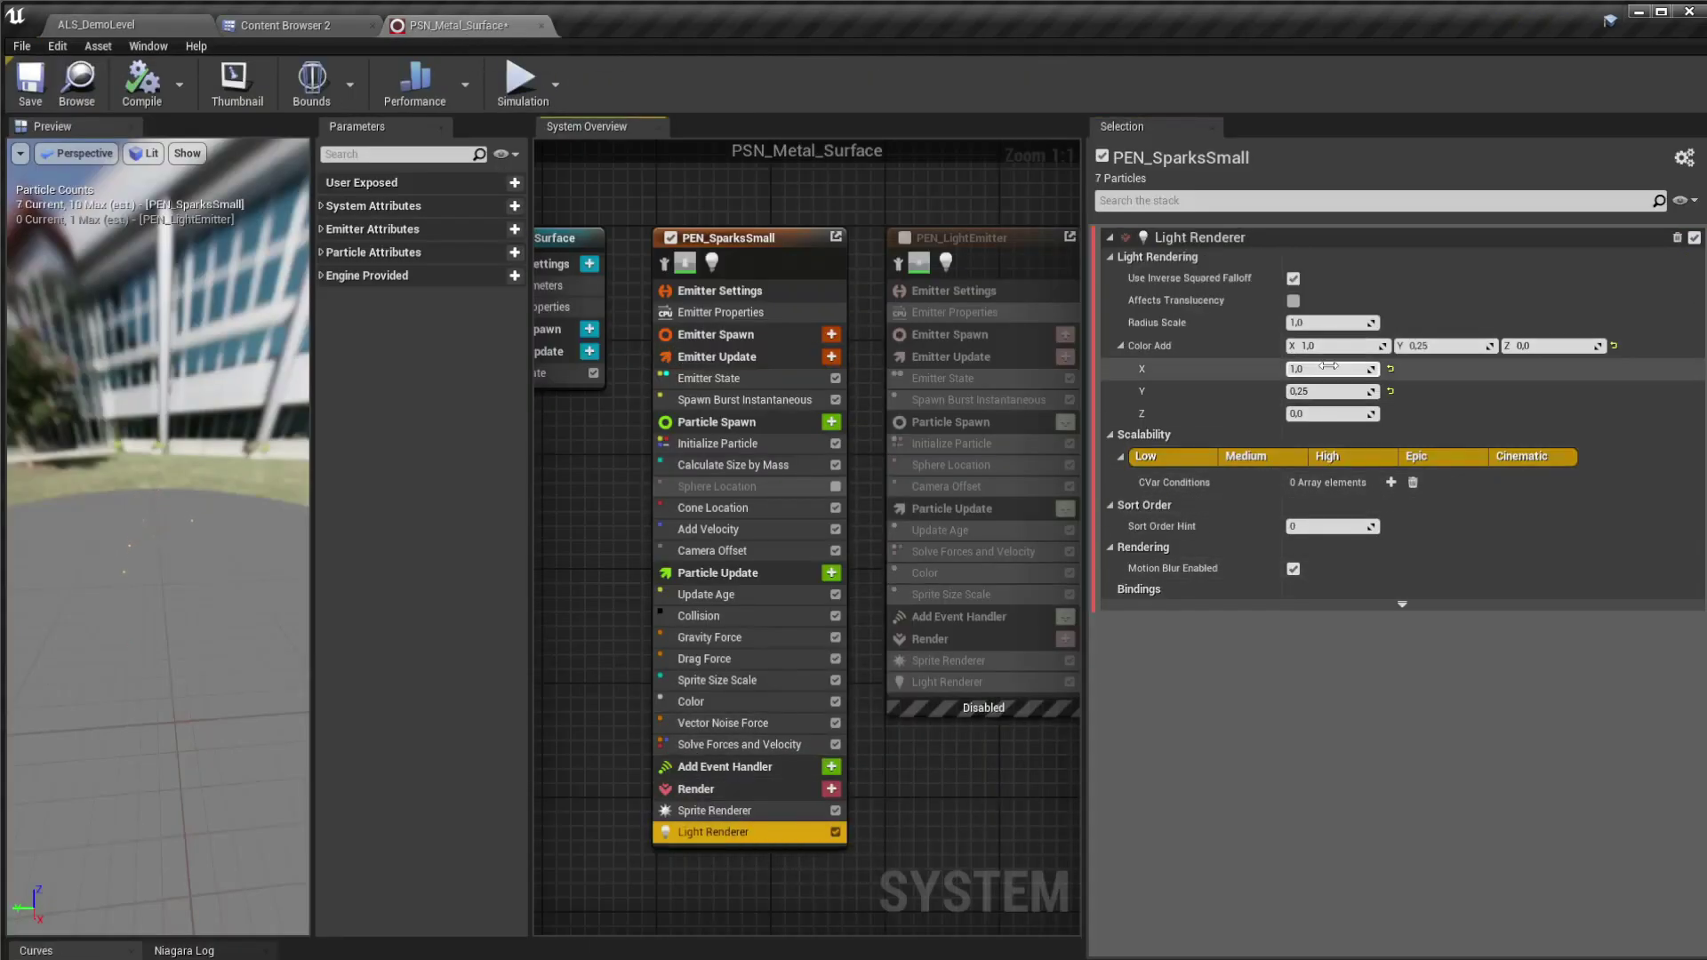
pyautogui.click(1327, 392)
pyautogui.write('0,75')
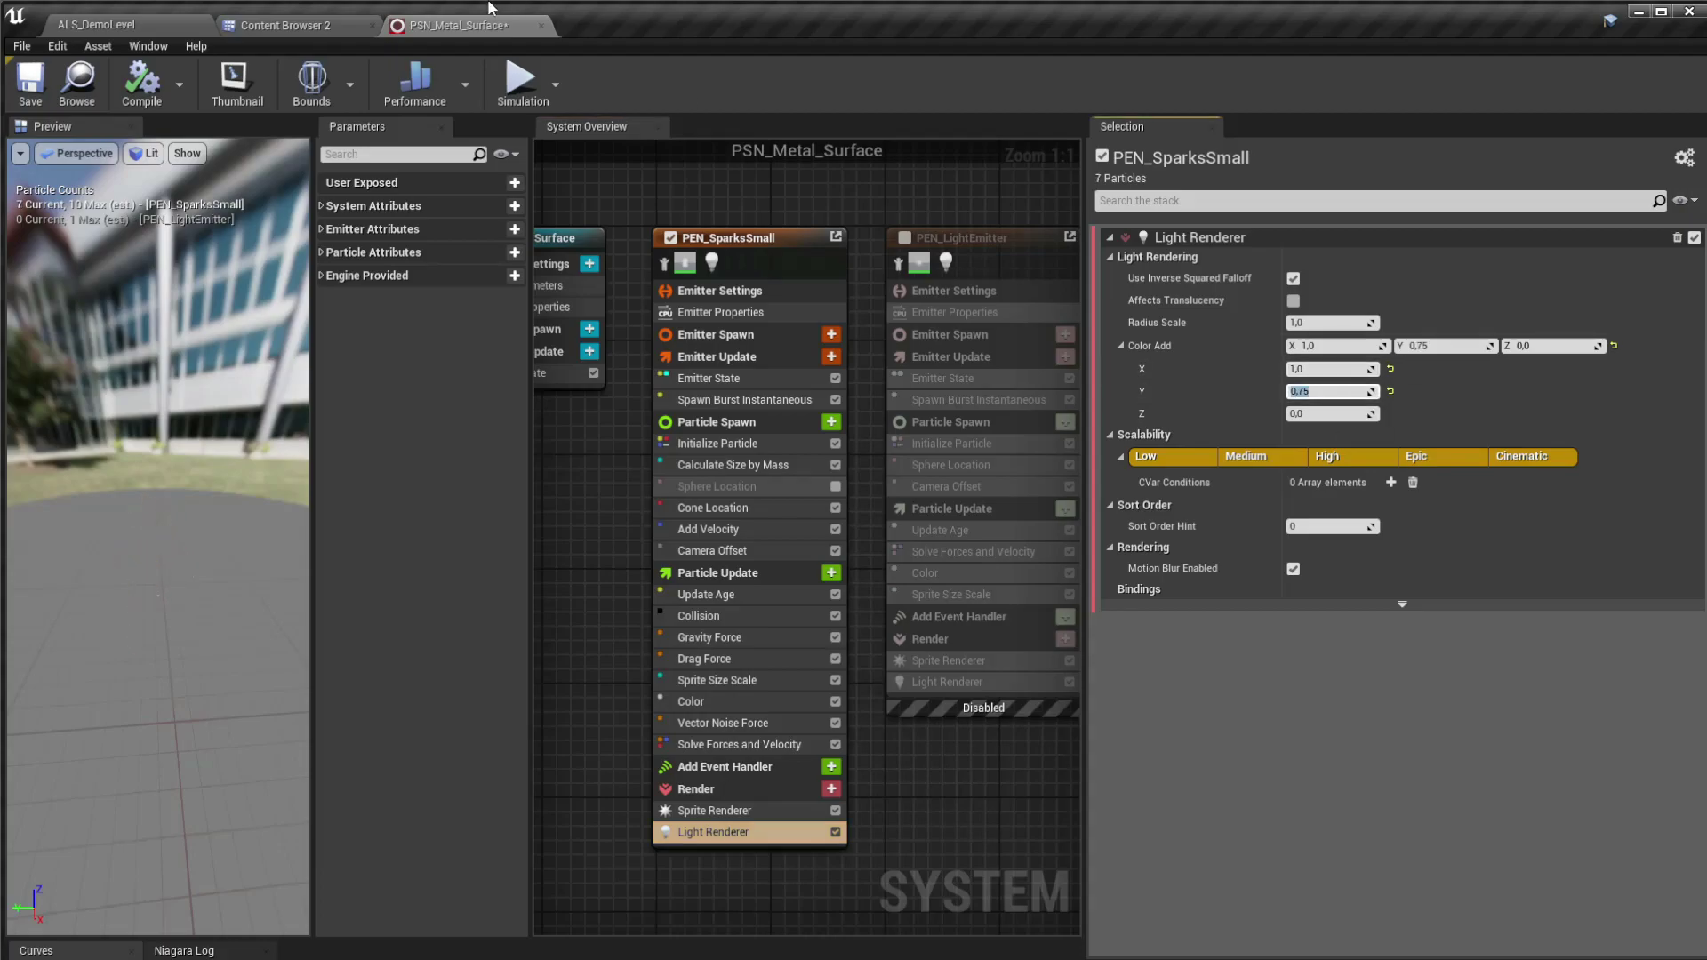
pyautogui.click(125, 25)
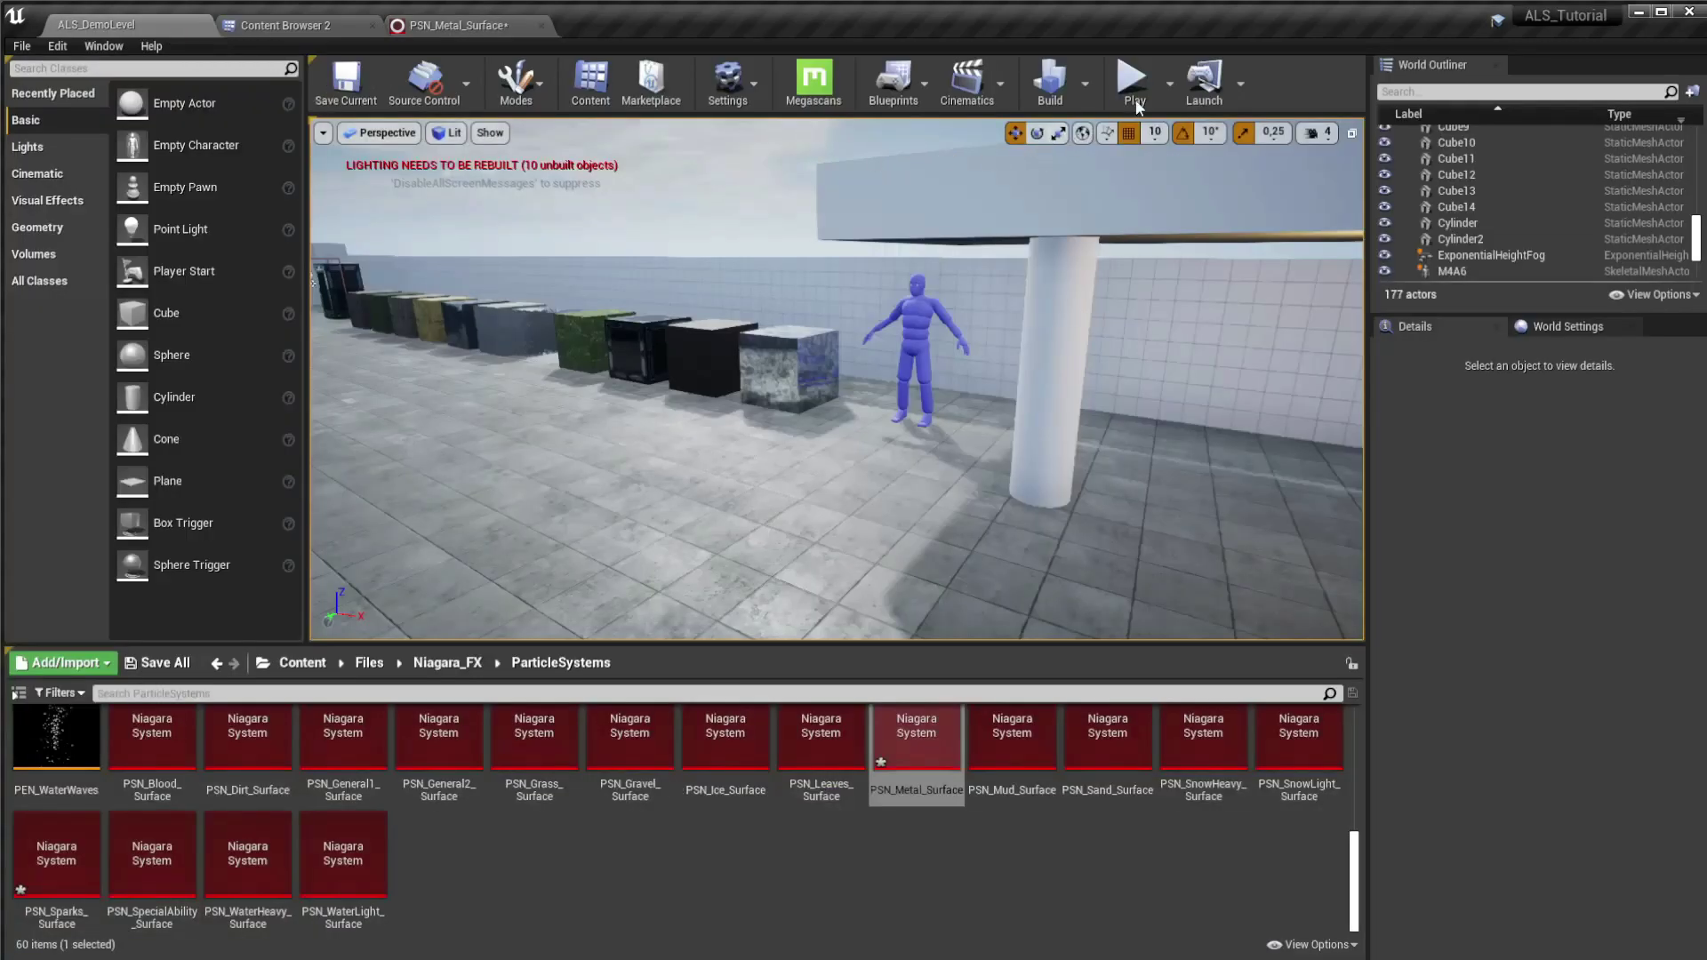
# Step: Play the level, equip the Rifle and shoot the metal cube, then reopen PSN_Metal_Surface
pyautogui.press('w')
pyautogui.press('q')
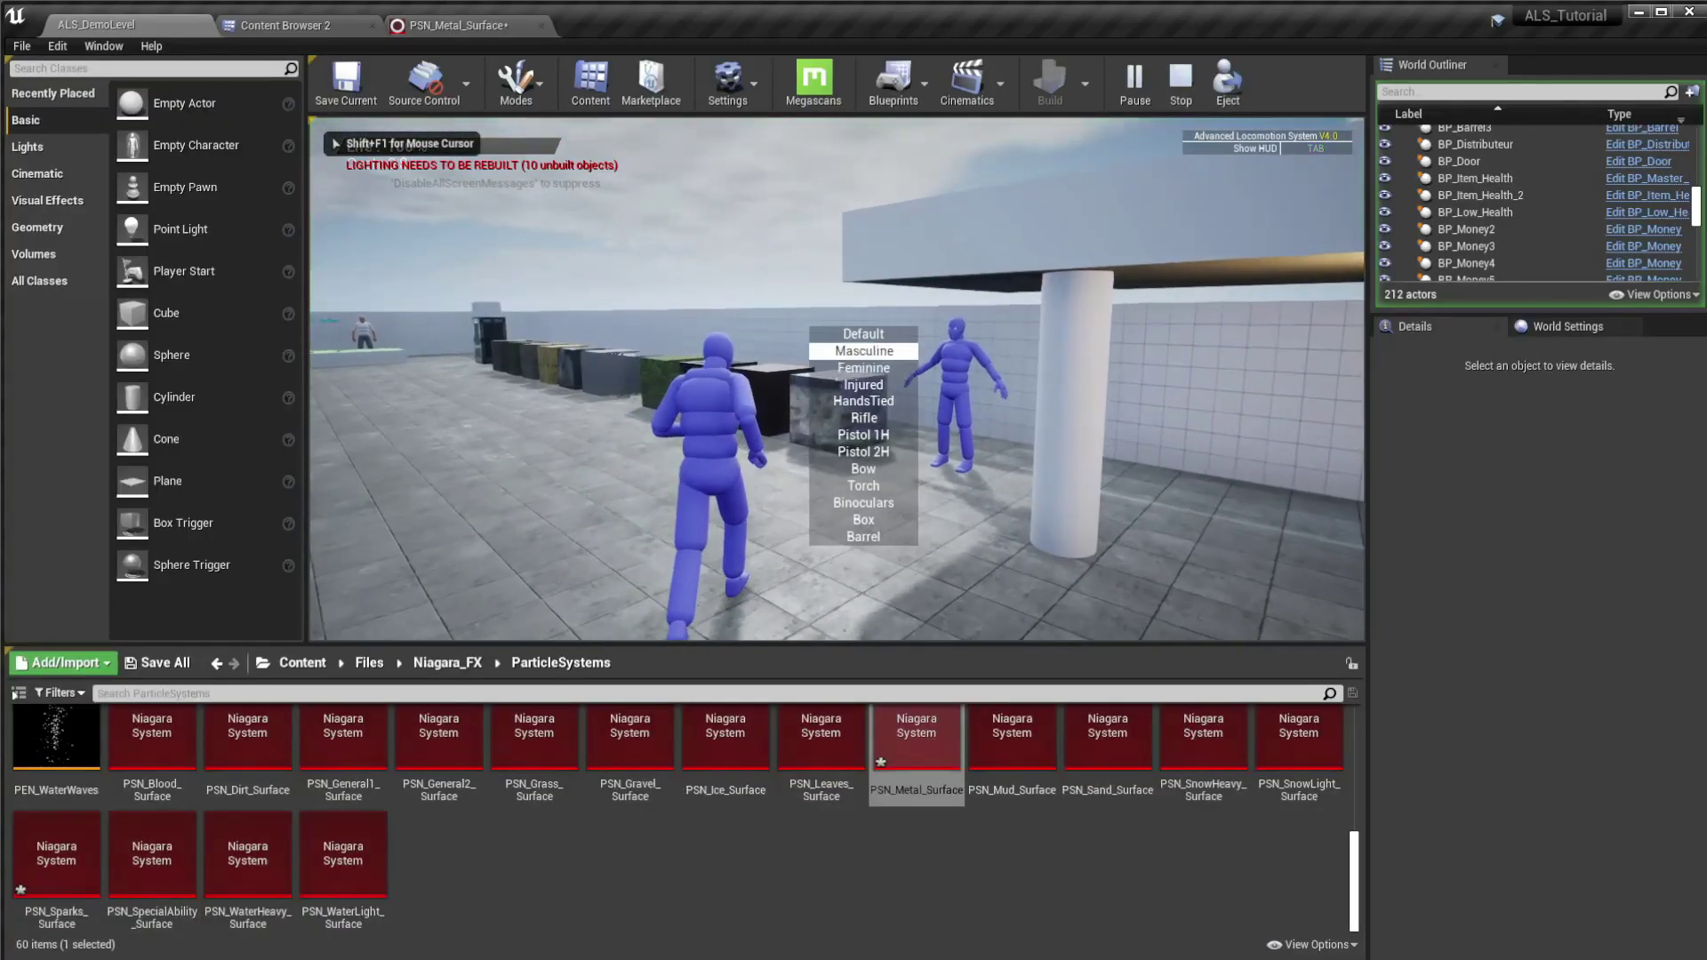
pyautogui.click(835, 378)
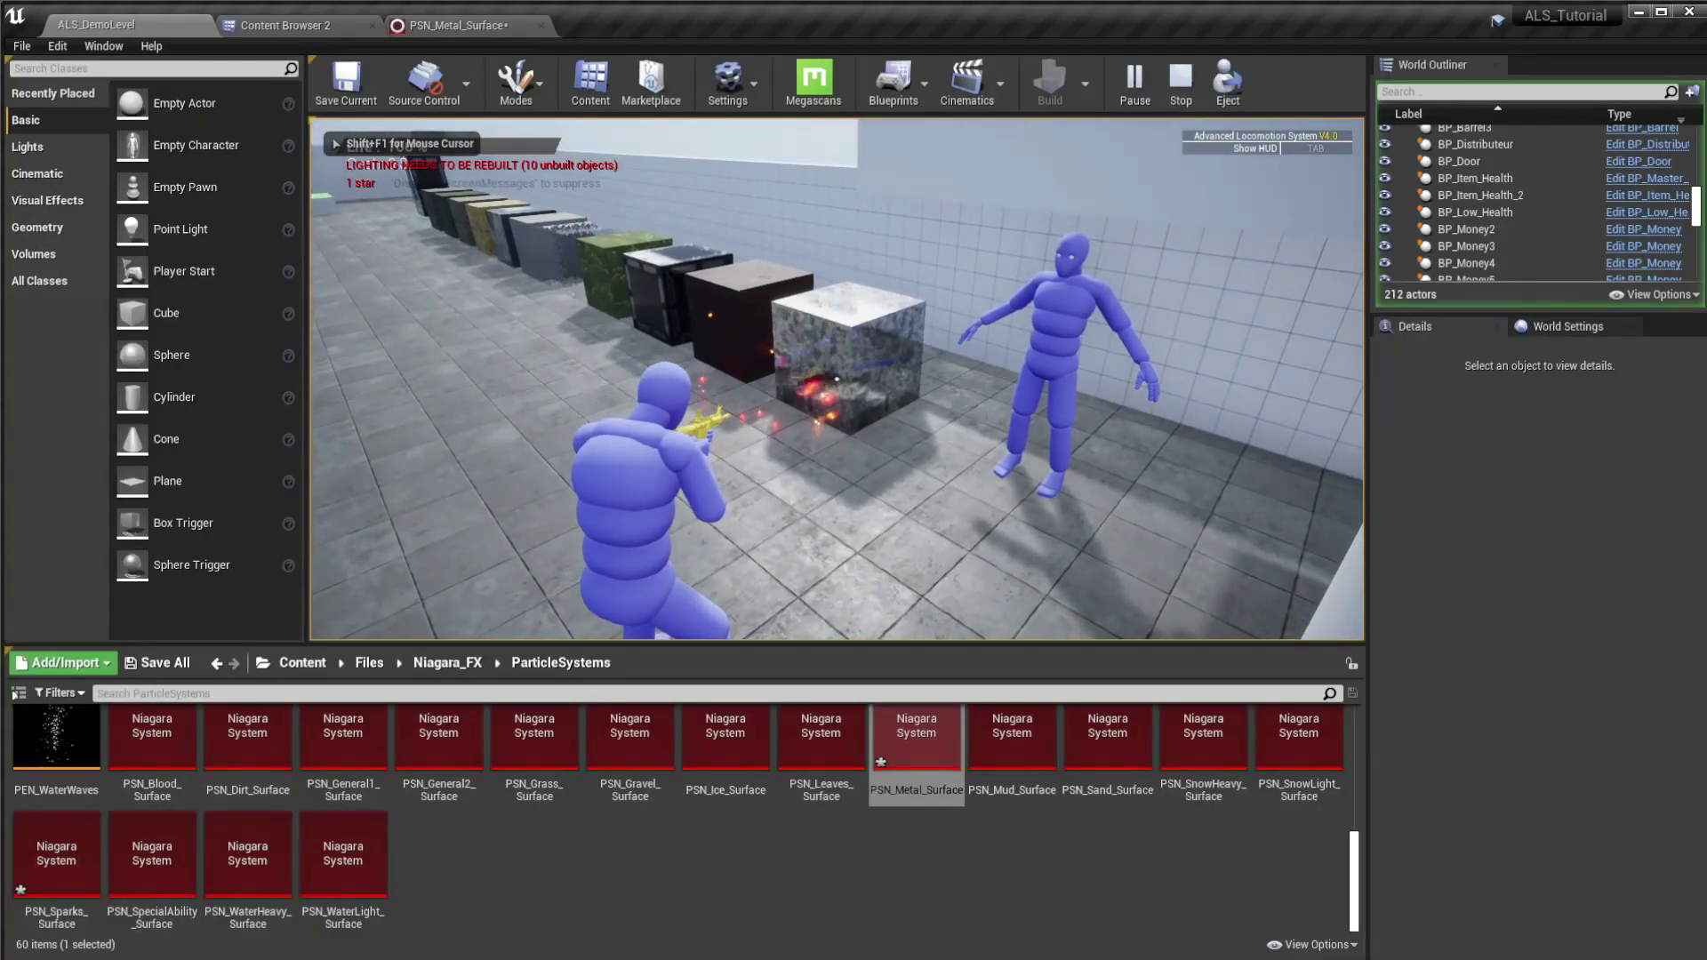
pyautogui.press('w')
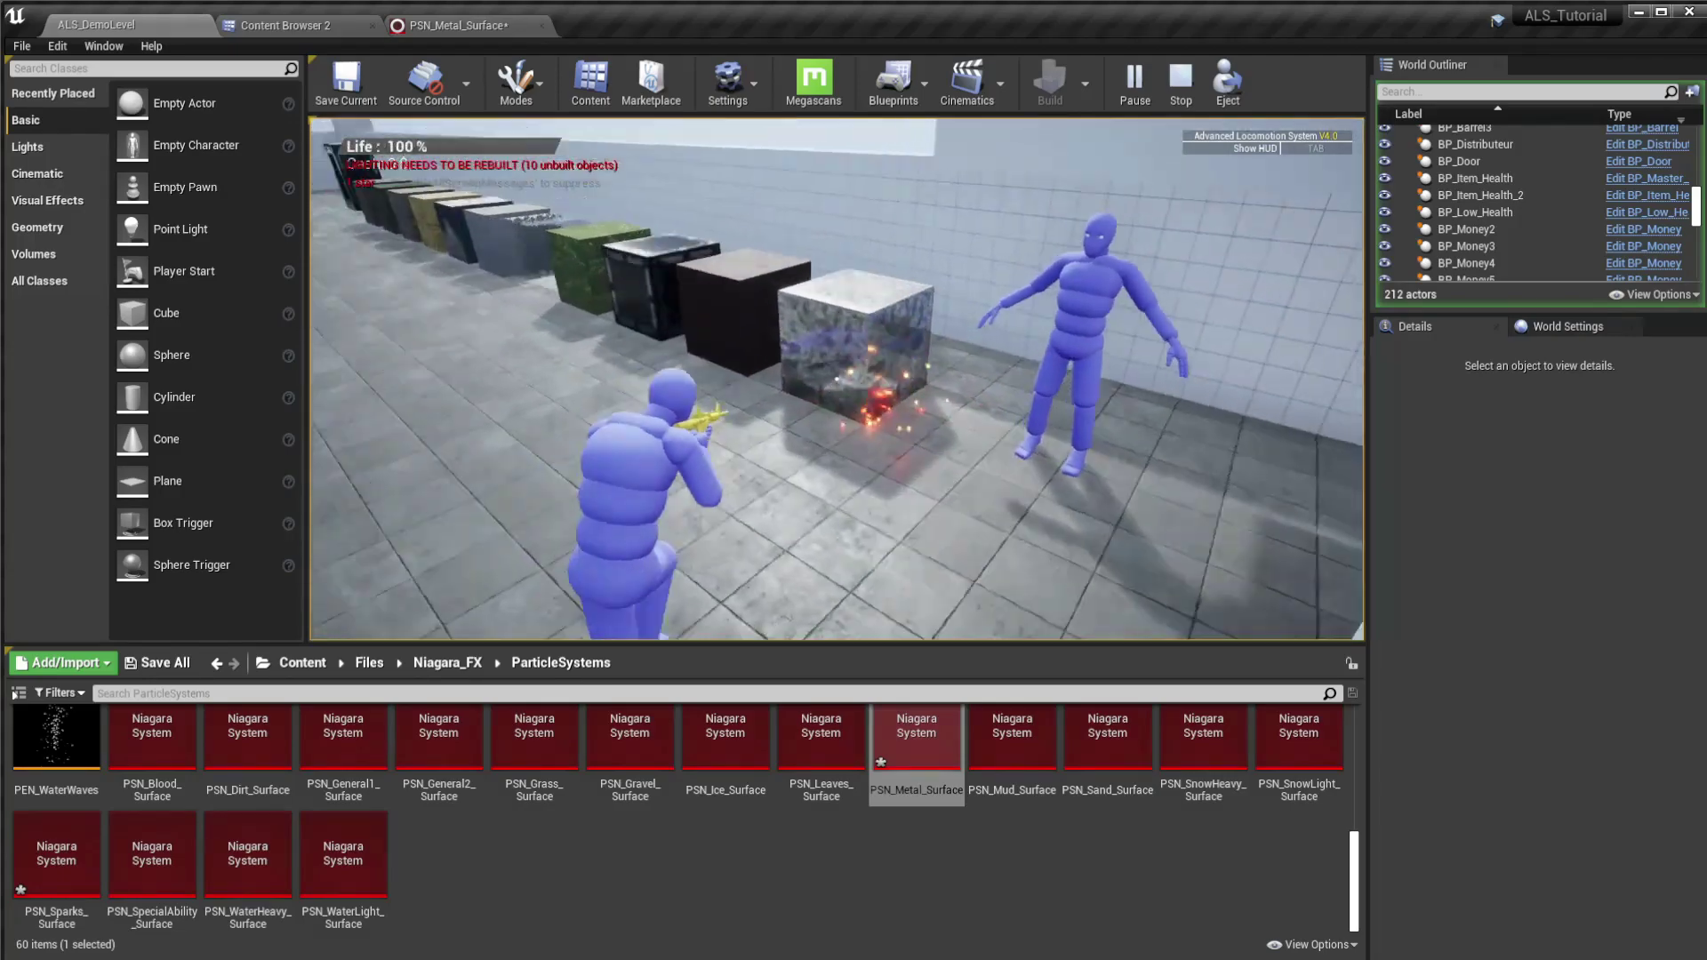
pyautogui.press('v')
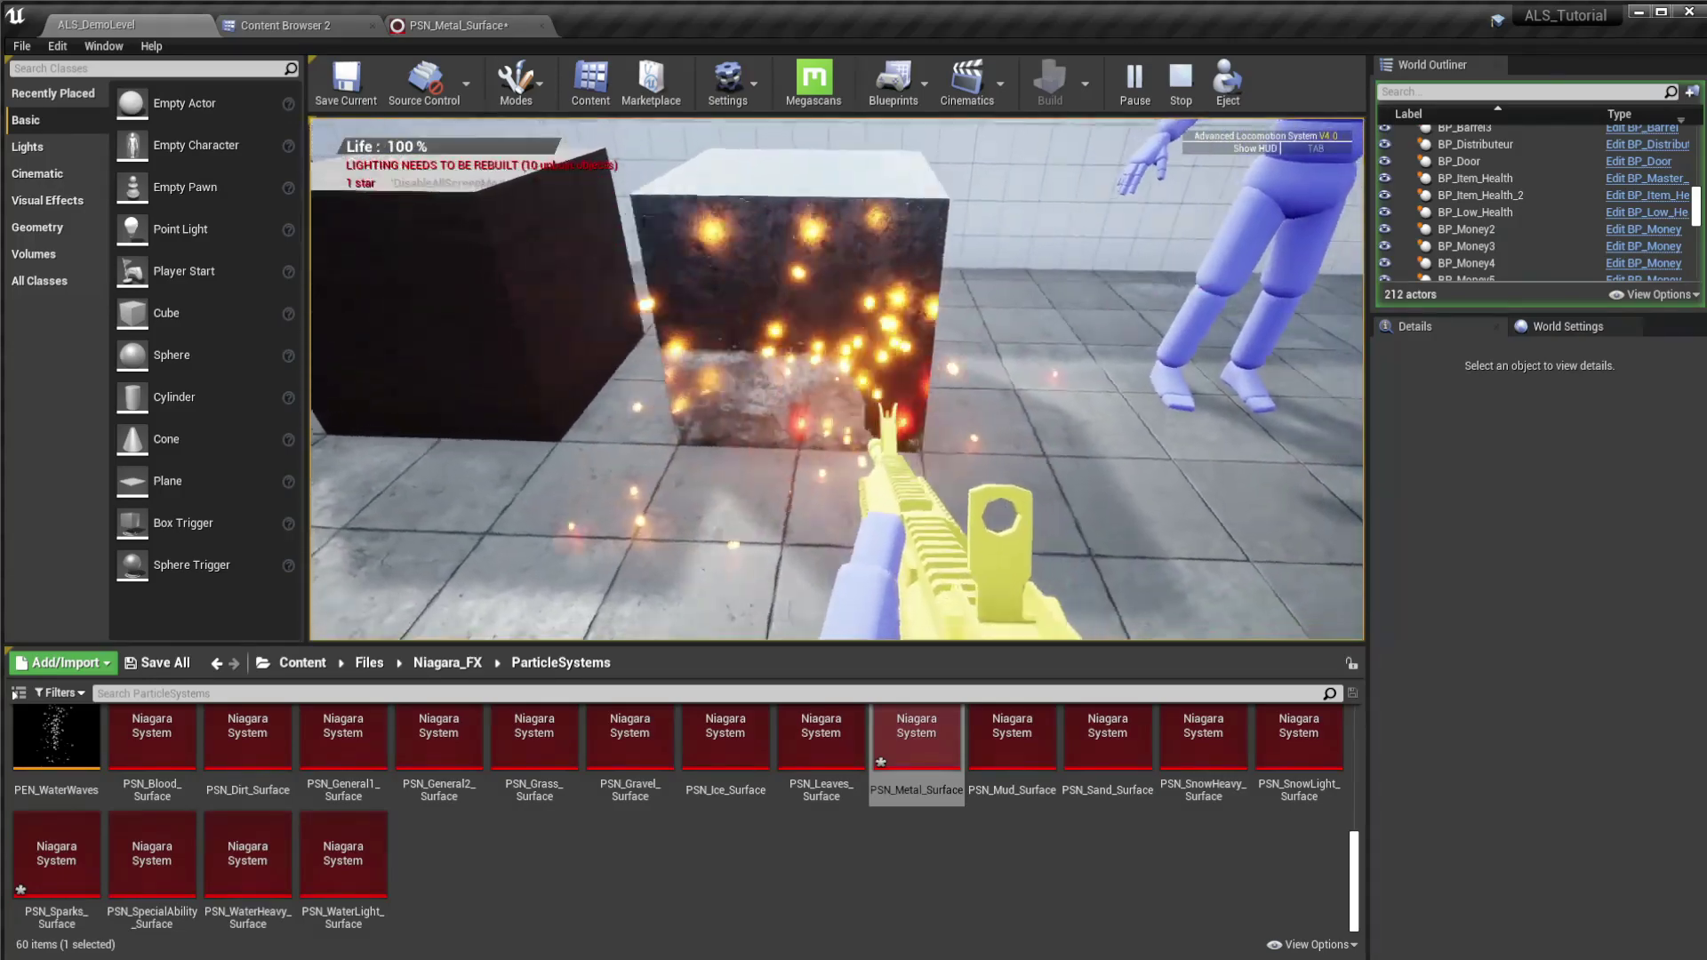
pyautogui.press('d')
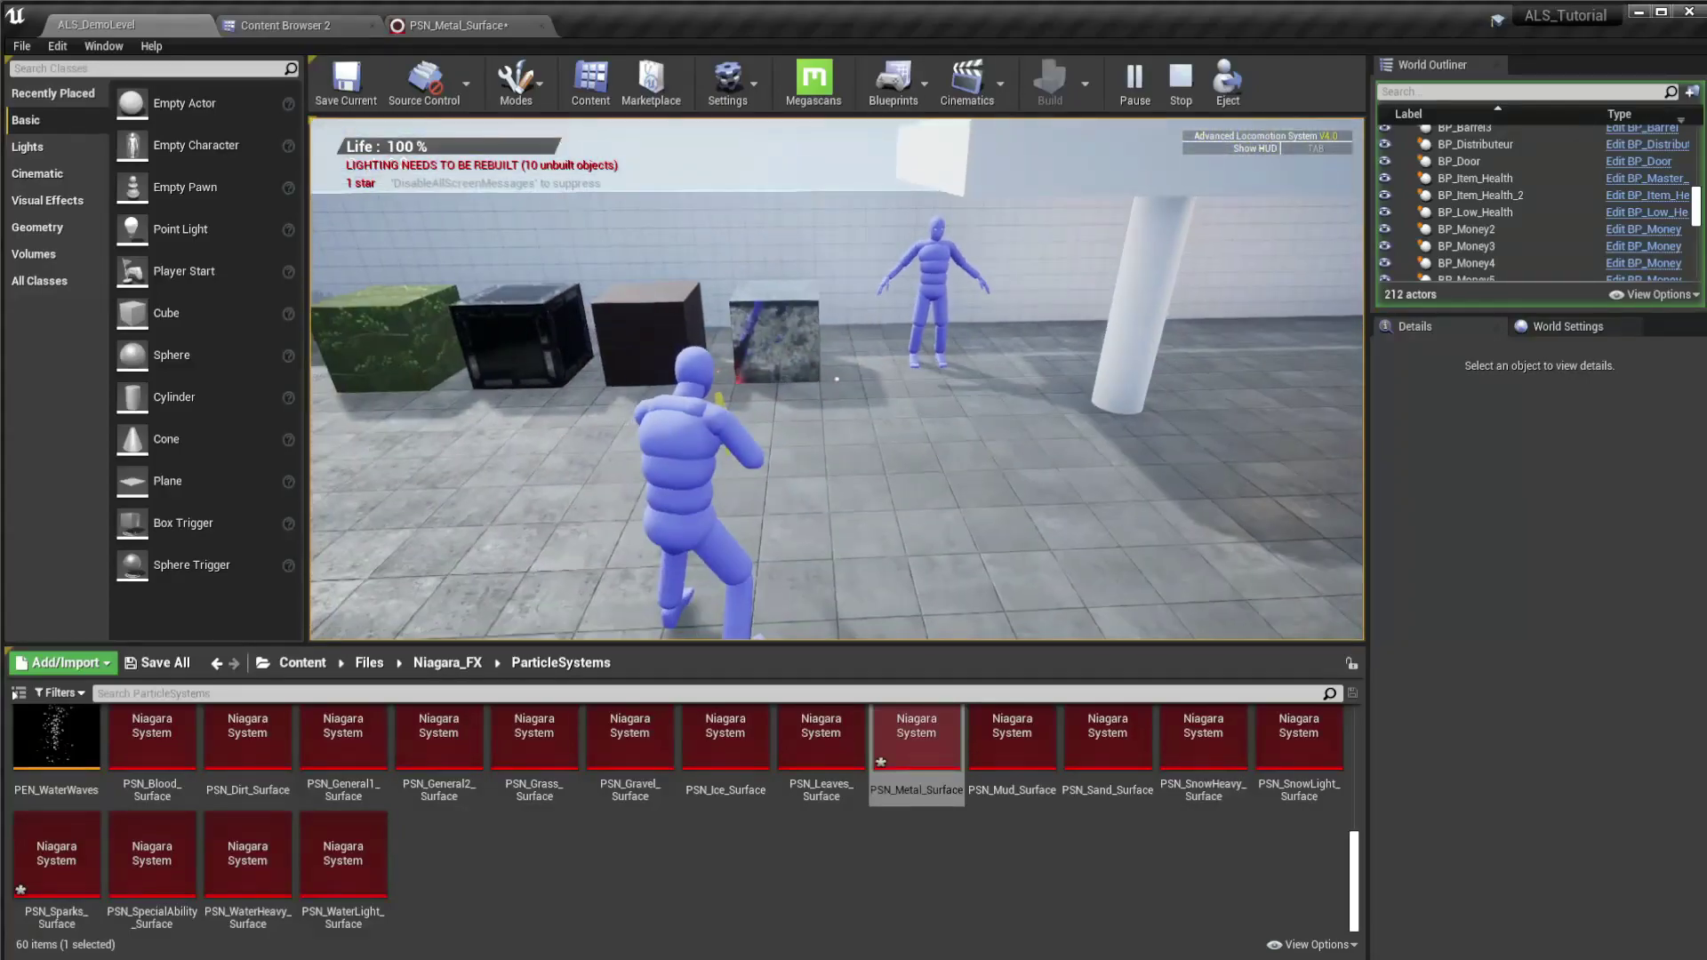
pyautogui.press('Escape')
pyautogui.click(463, 26)
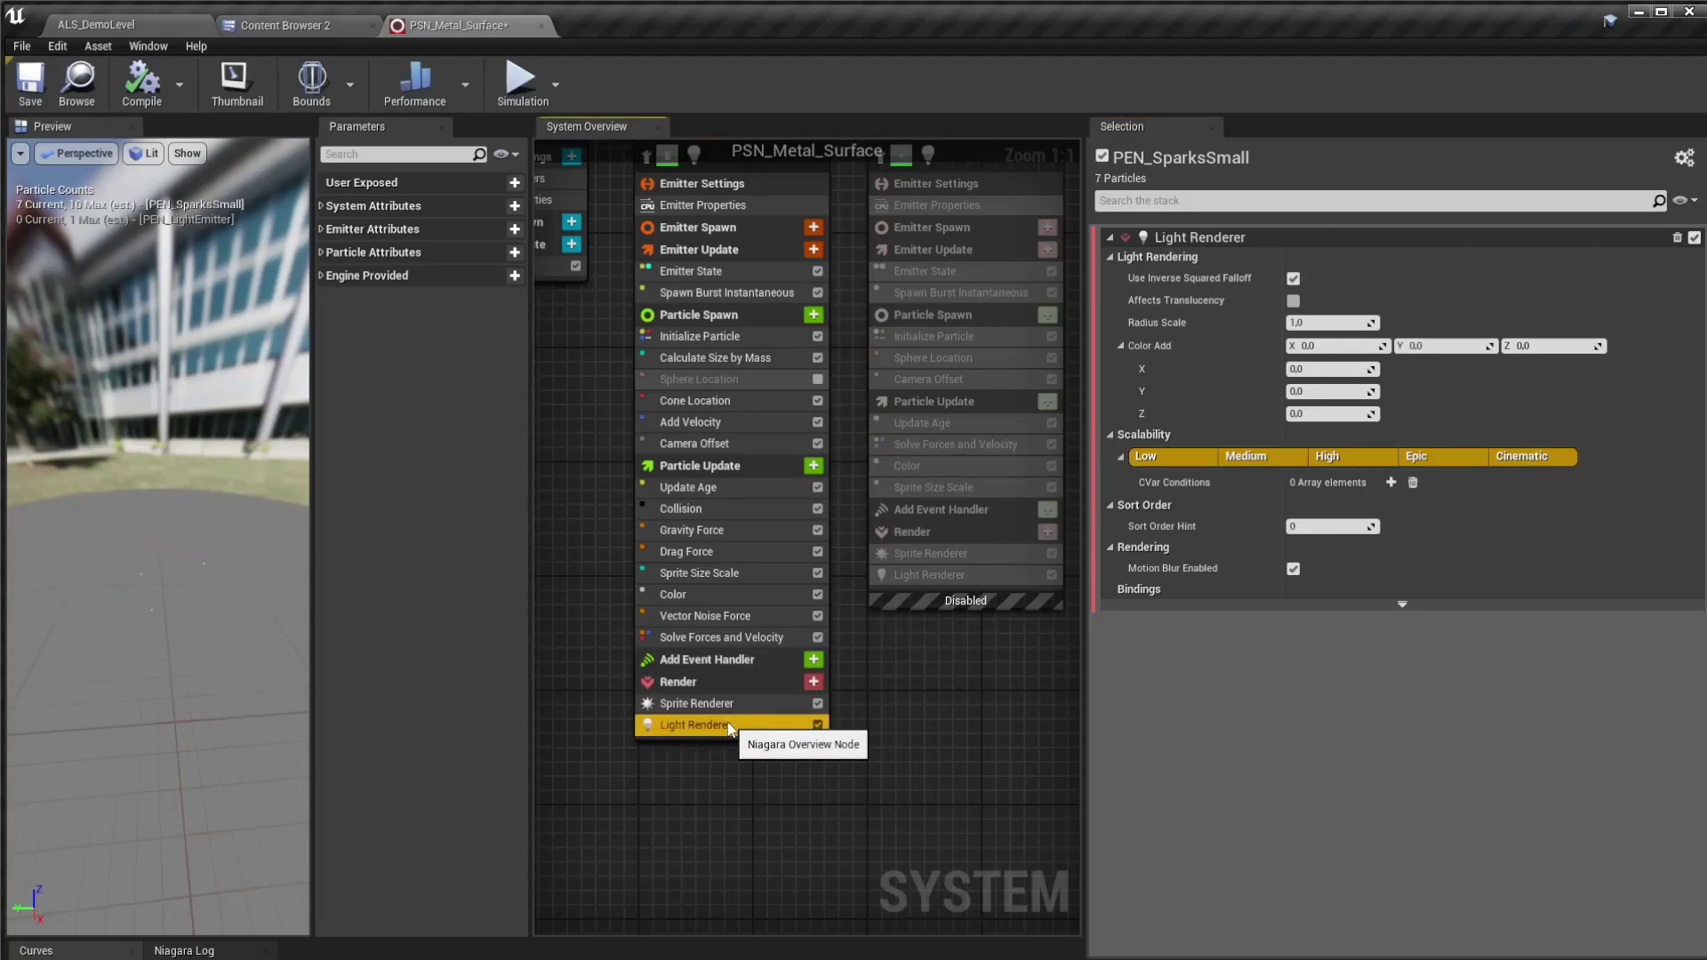
# Step: Delete PEN_SparksSmall's Light Renderer, then play-test rifle shots at the metal cube in ALS_DemoLevel
pyautogui.press('Delete')
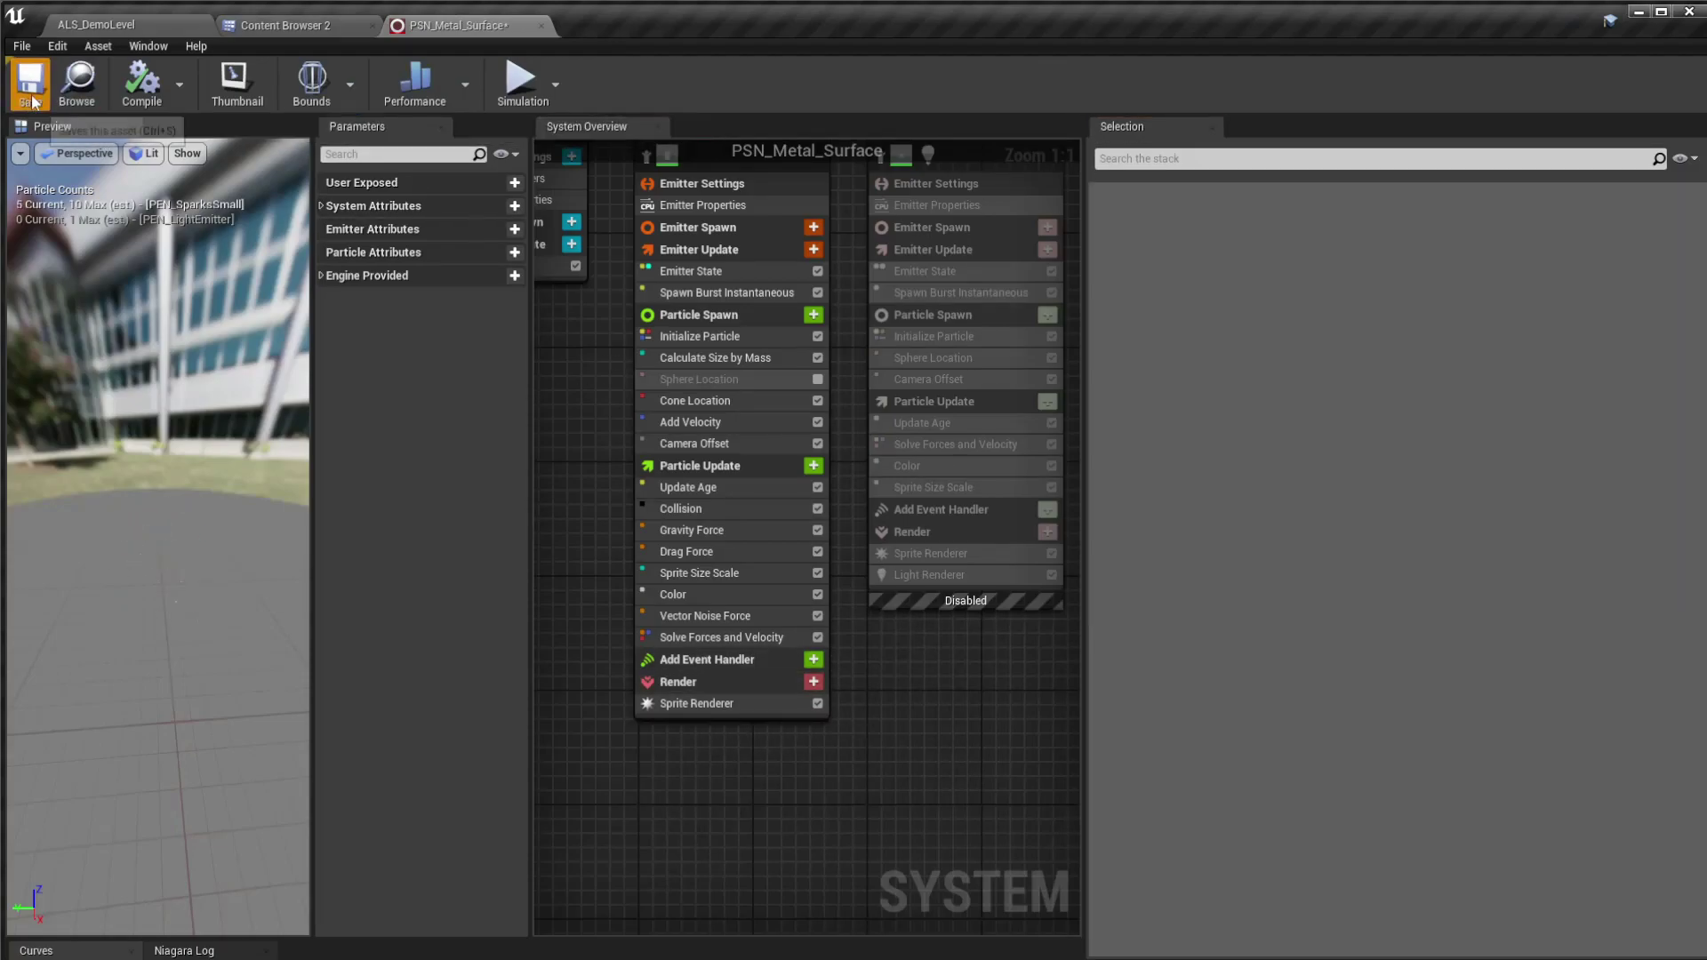
pyautogui.click(137, 24)
pyautogui.hotkey('alt', 'p')
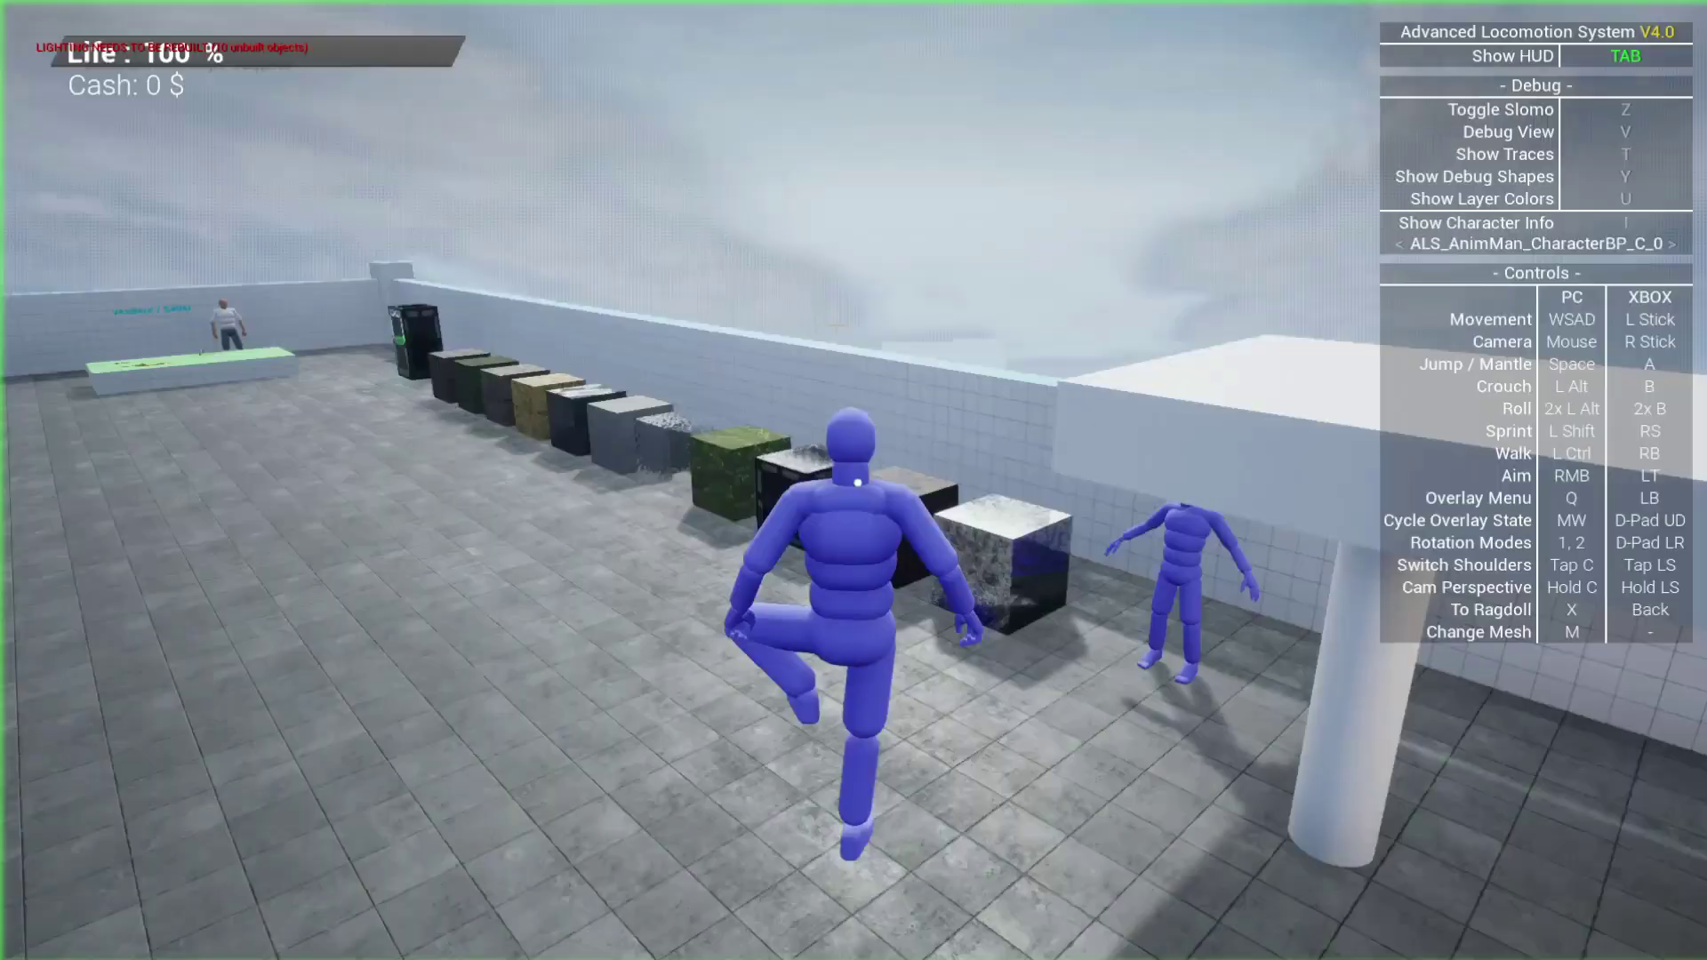
pyautogui.press('q')
pyautogui.scroll(-5, 854, 480)
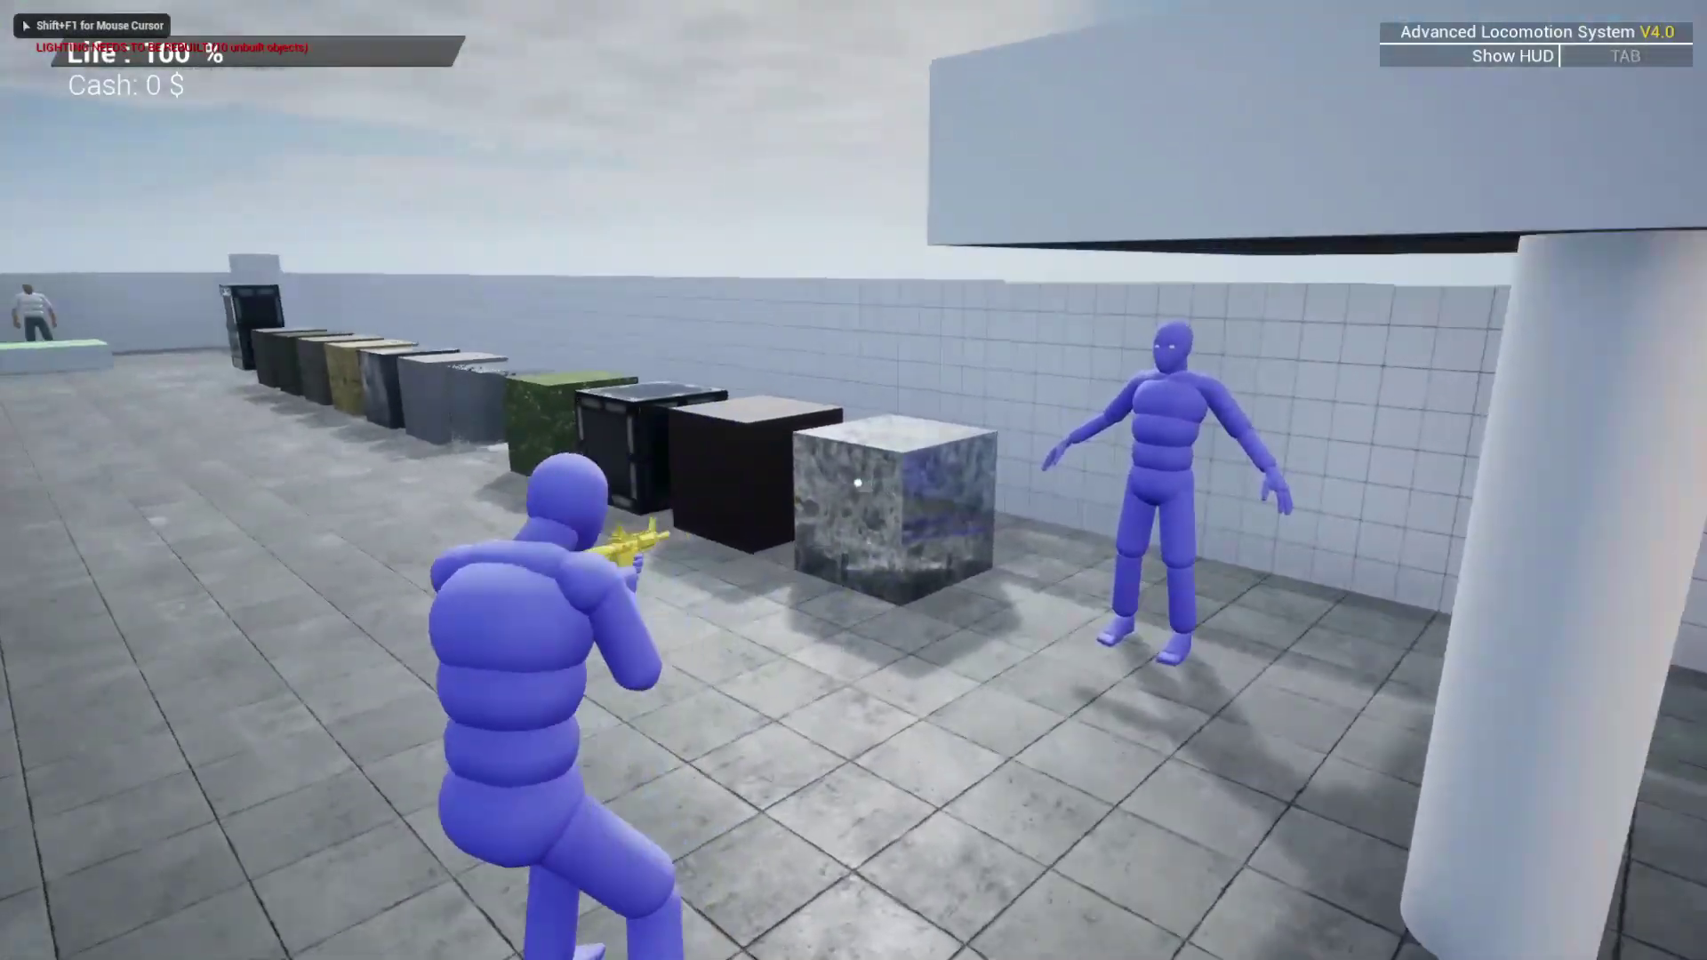
pyautogui.click(854, 480)
pyautogui.press('d')
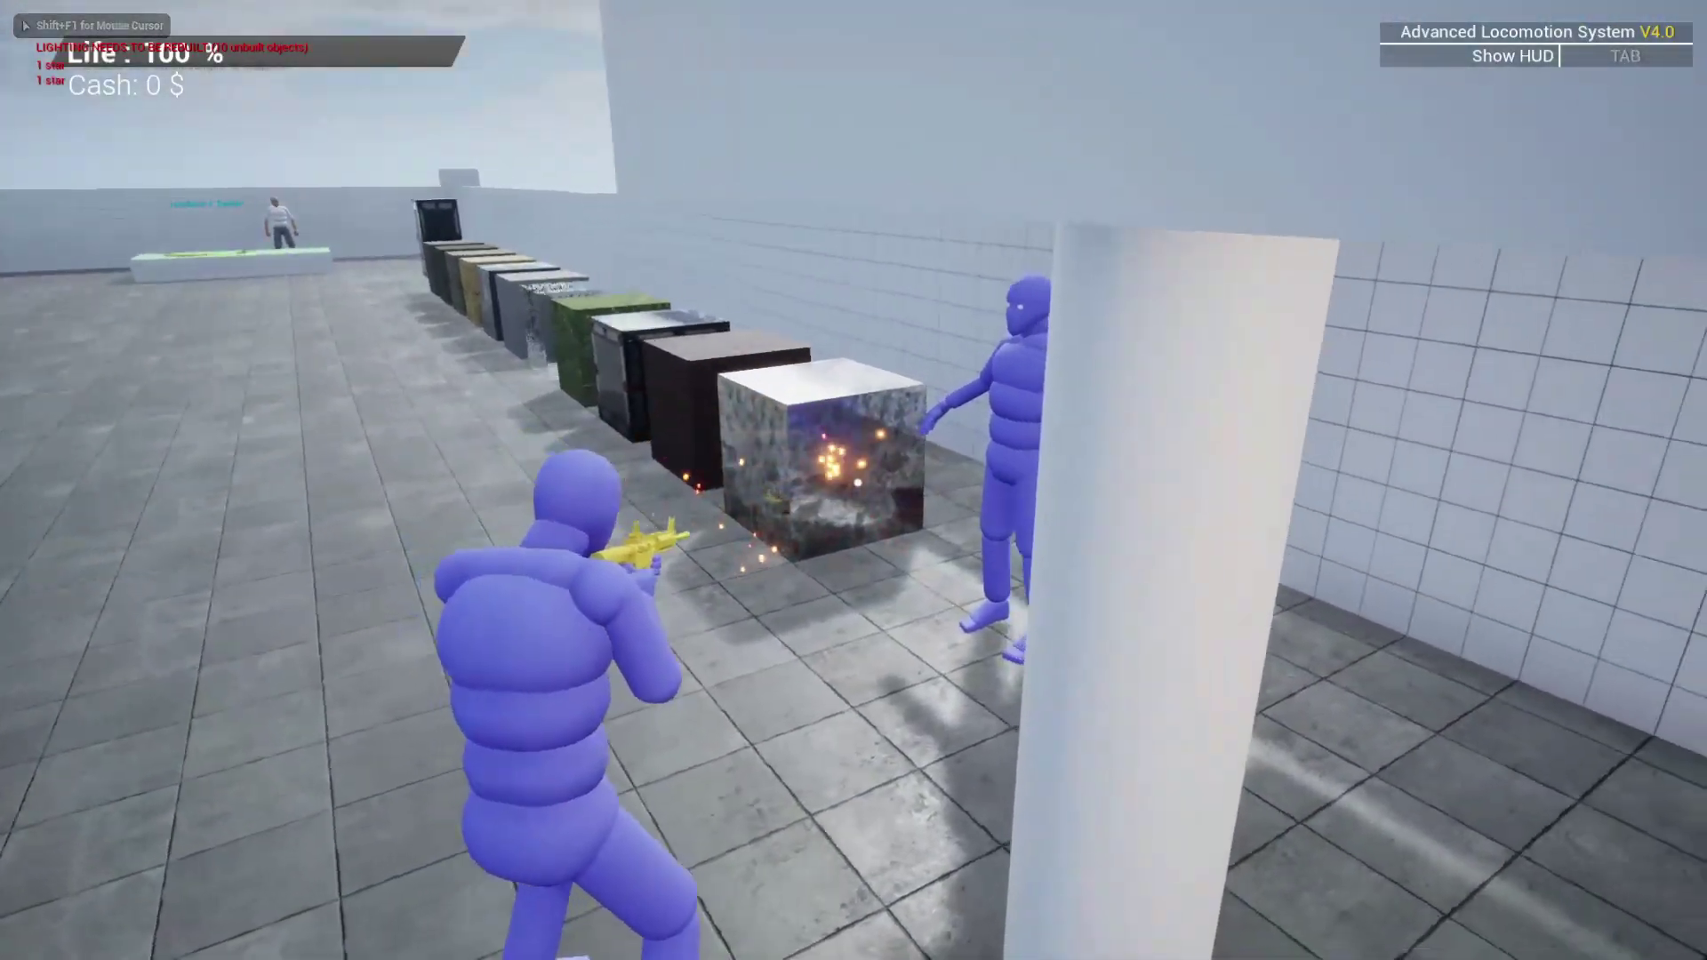
pyautogui.press('w')
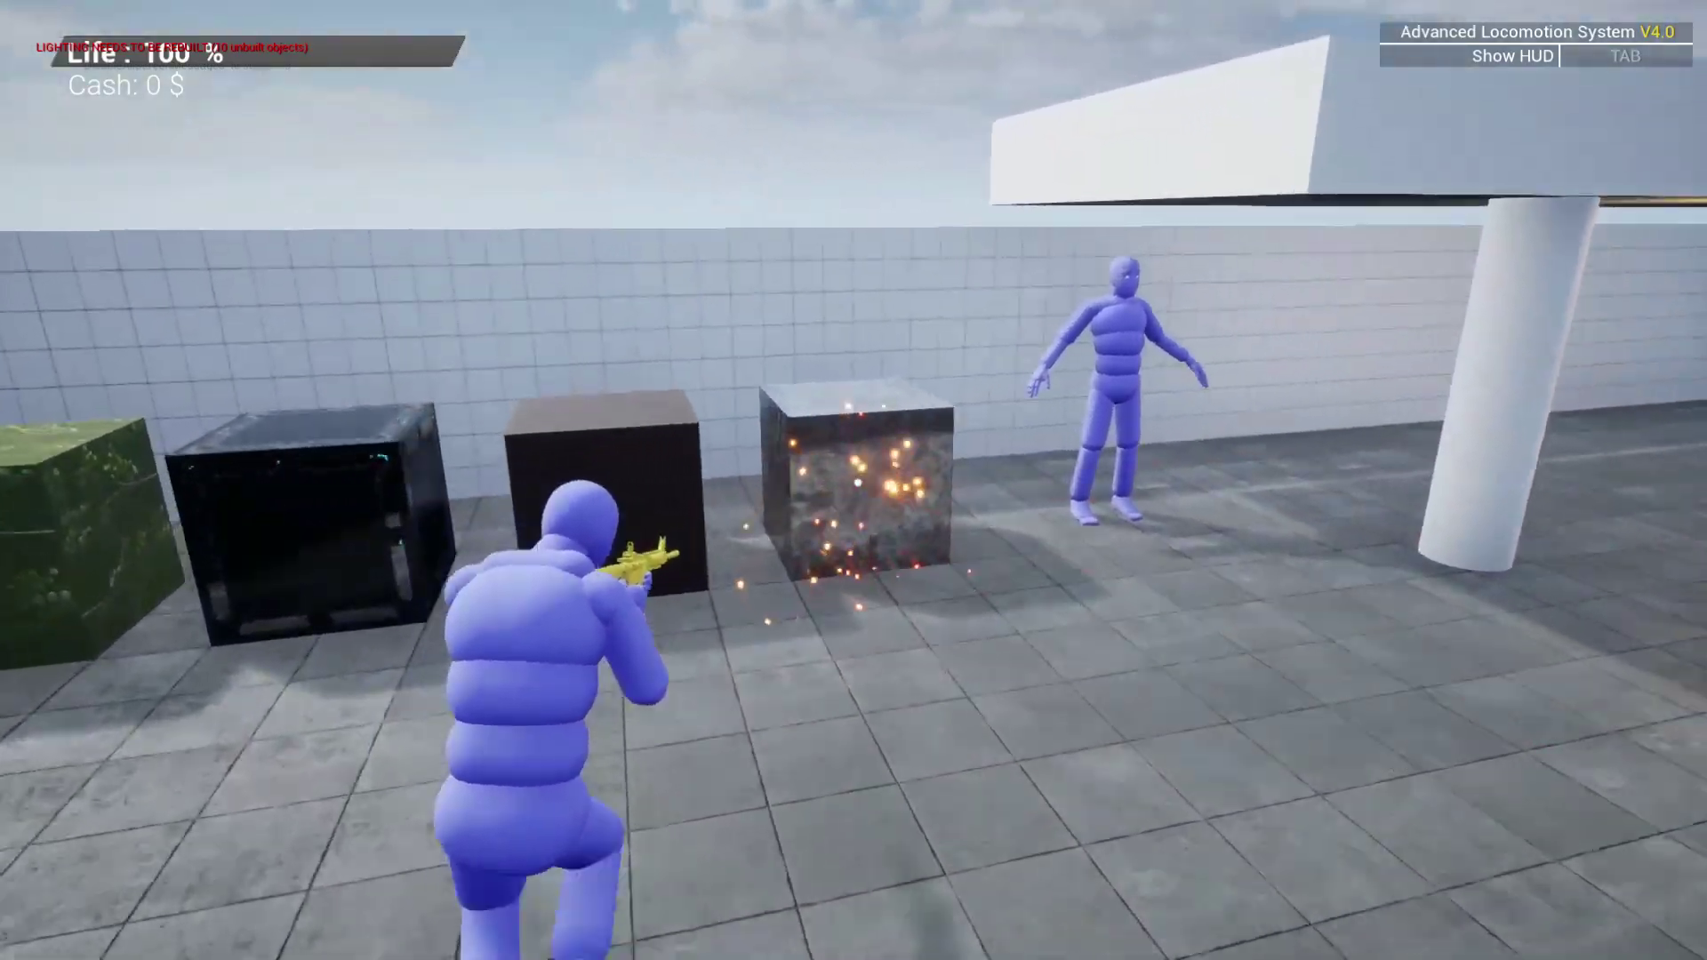
pyautogui.press('Escape')
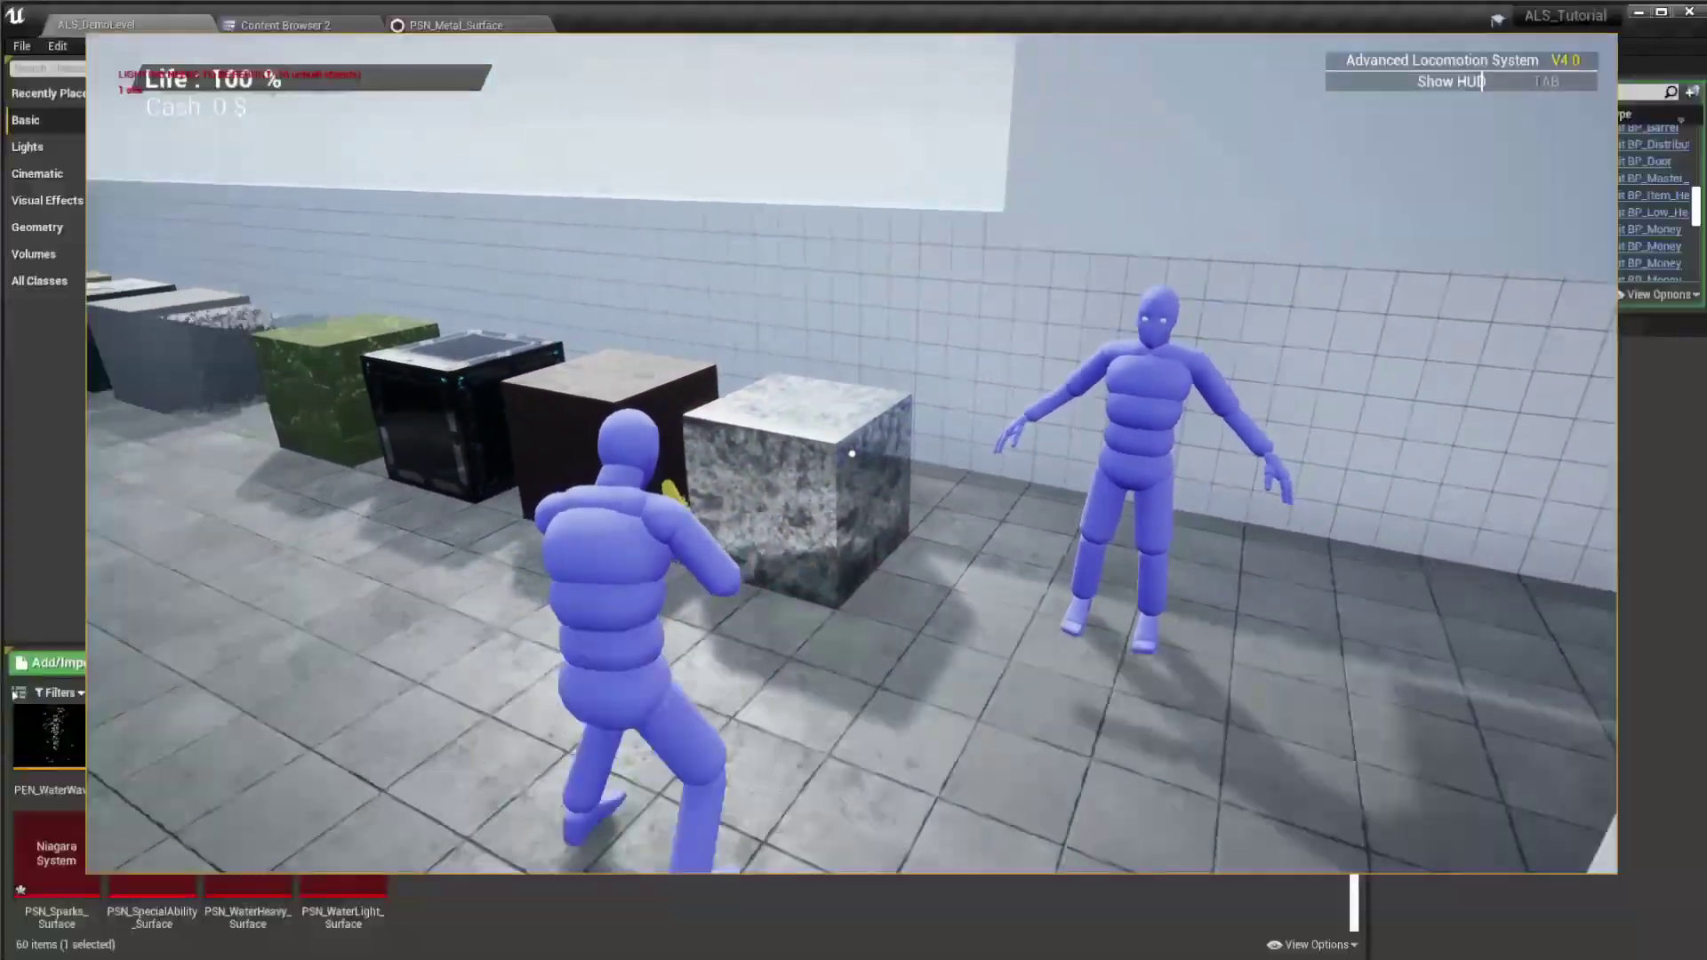
# Step: Back in the ALS_DemoLevel editor, go to the Content root and Save All packages
pyautogui.moveTo(1056, 528)
pyautogui.mouseDown(button='right')
pyautogui.moveTo(978, 528)
pyautogui.moveTo(1031, 528)
pyautogui.mouseUp(button='right')
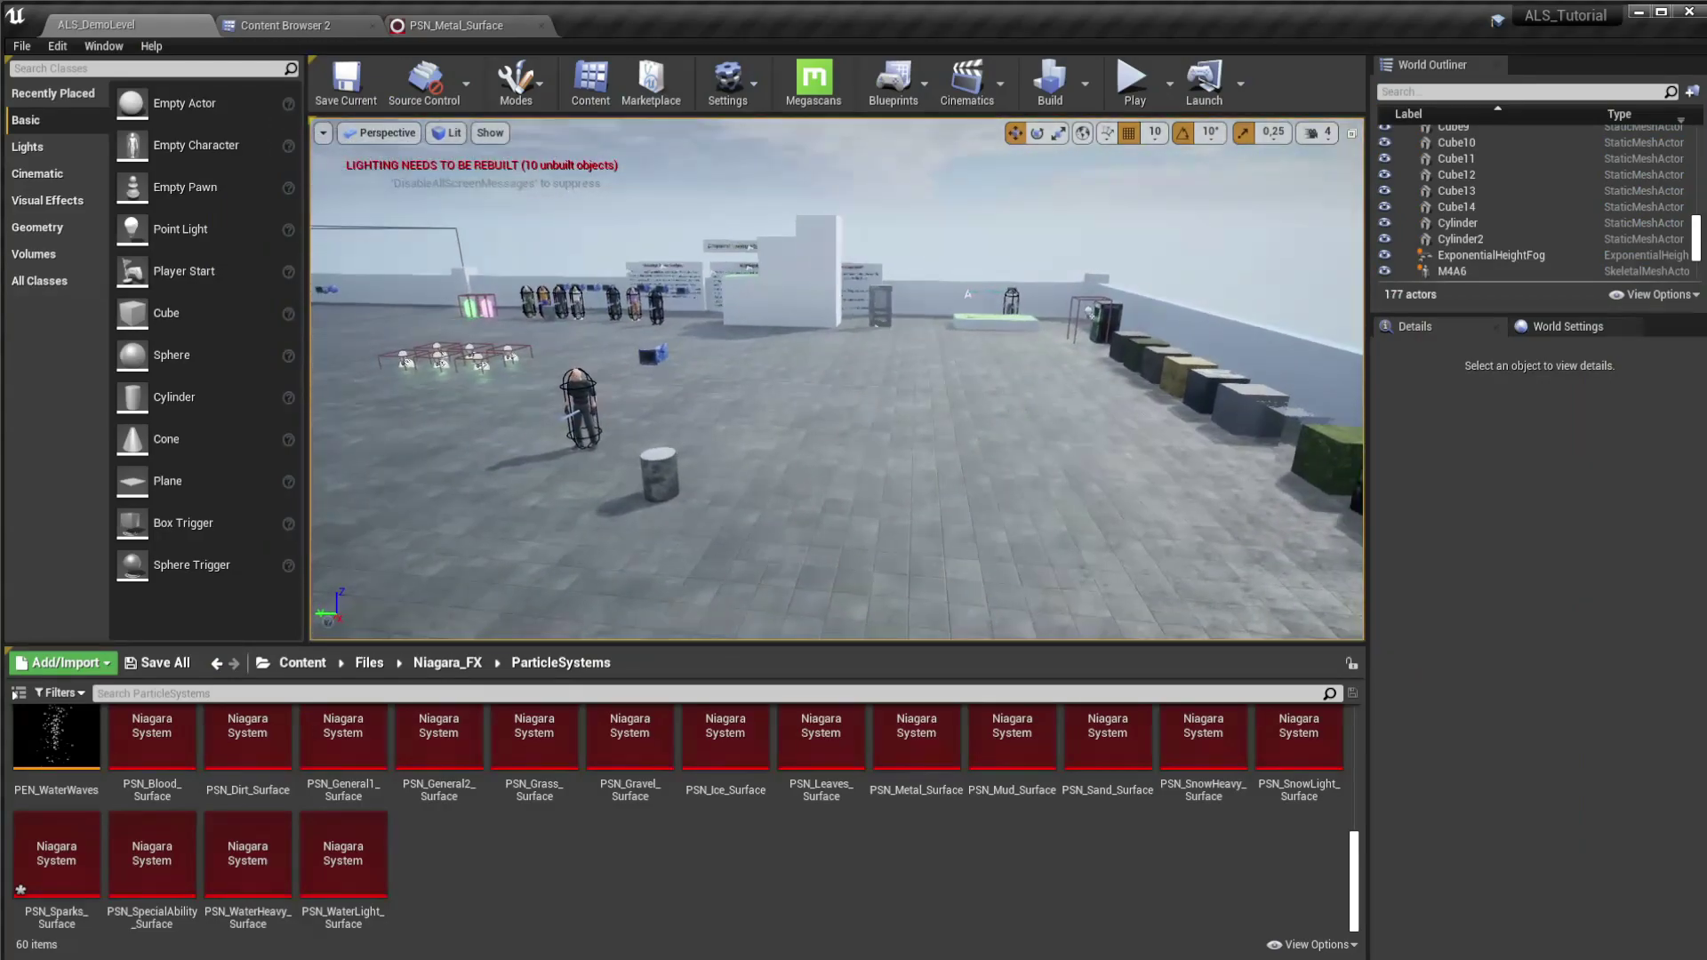
pyautogui.click(467, 24)
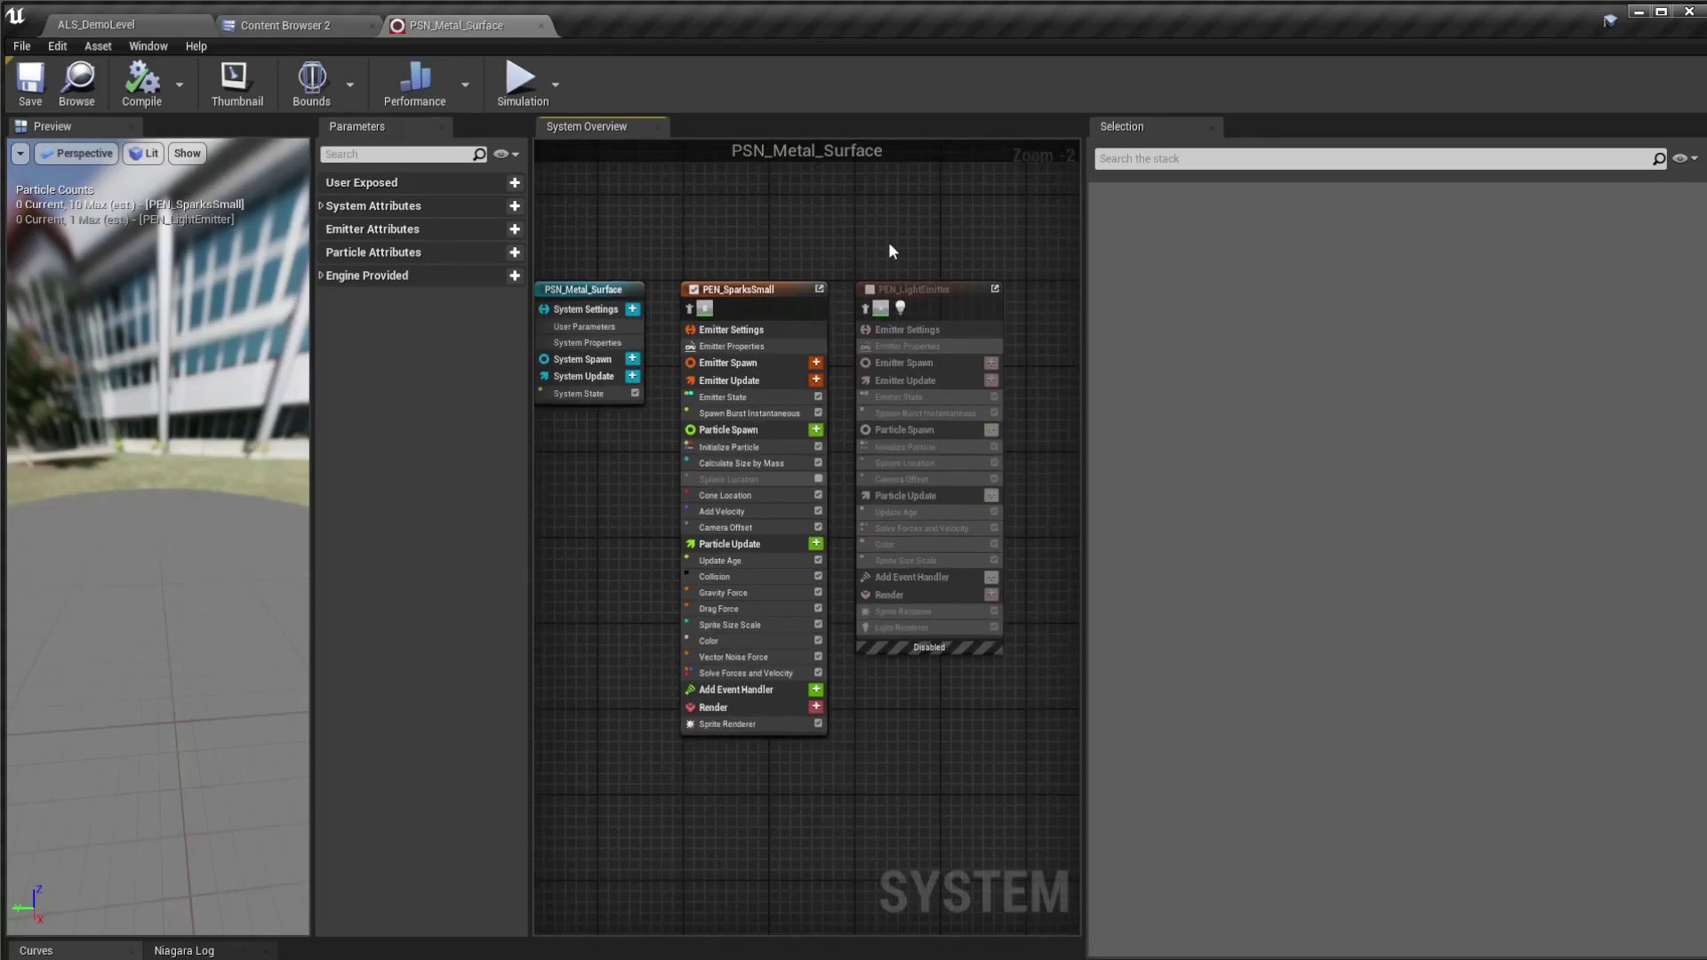
pyautogui.click(98, 24)
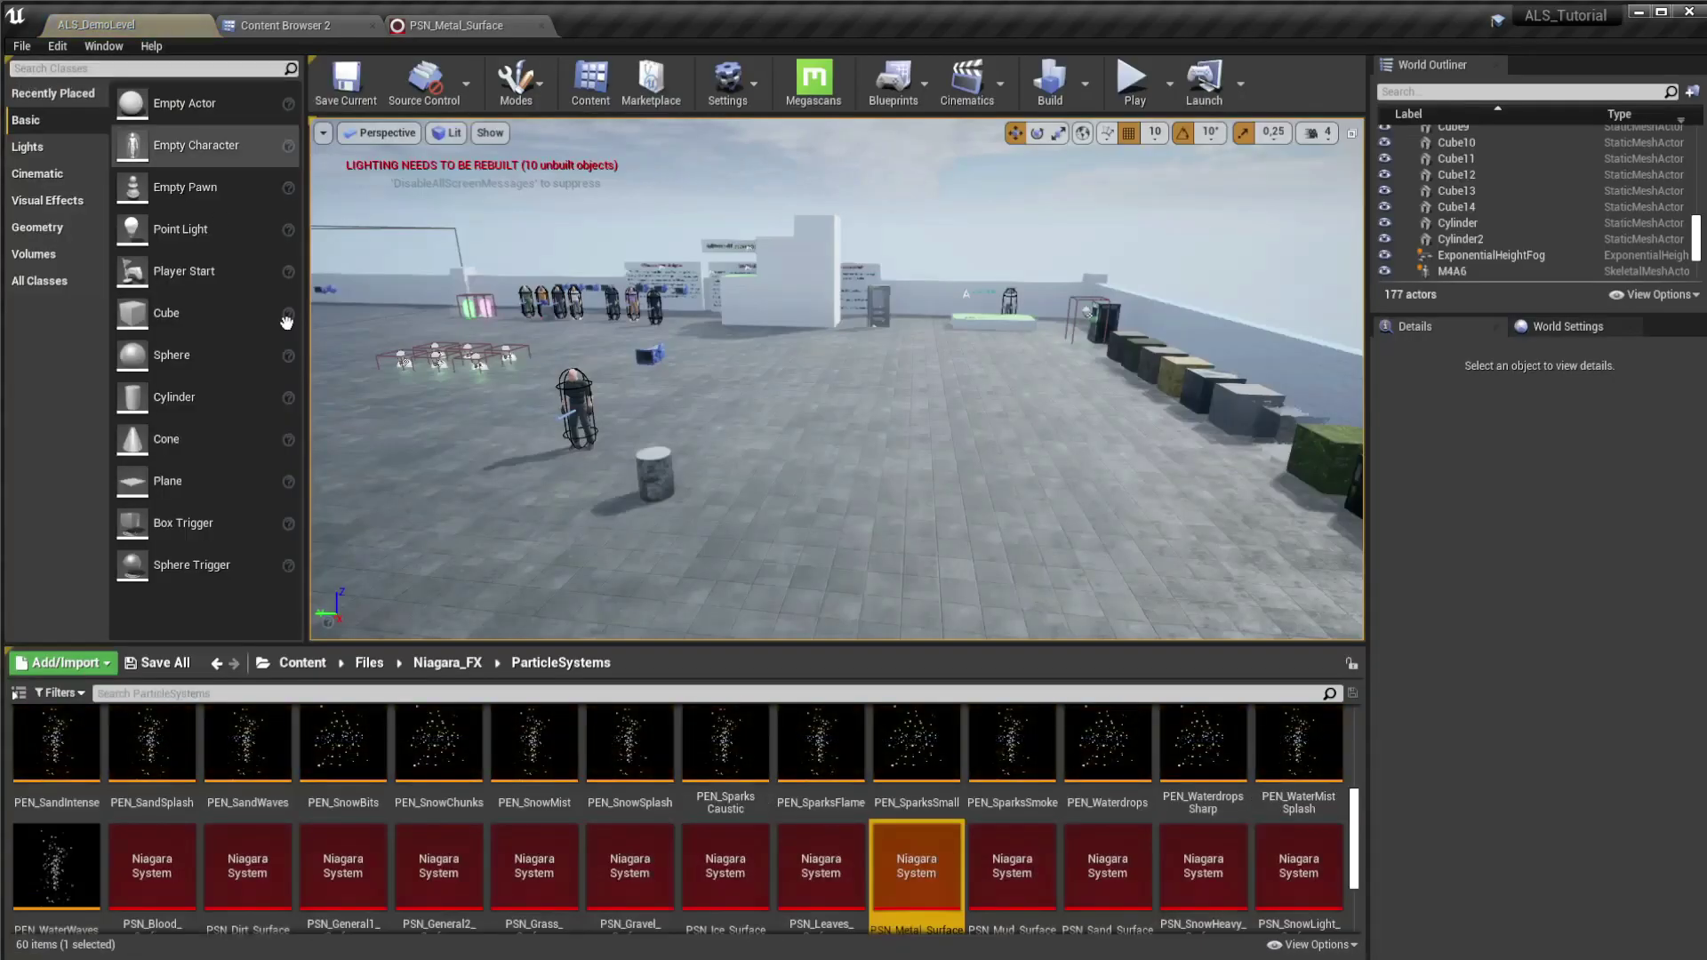
pyautogui.click(286, 662)
pyautogui.click(157, 662)
pyautogui.click(1016, 639)
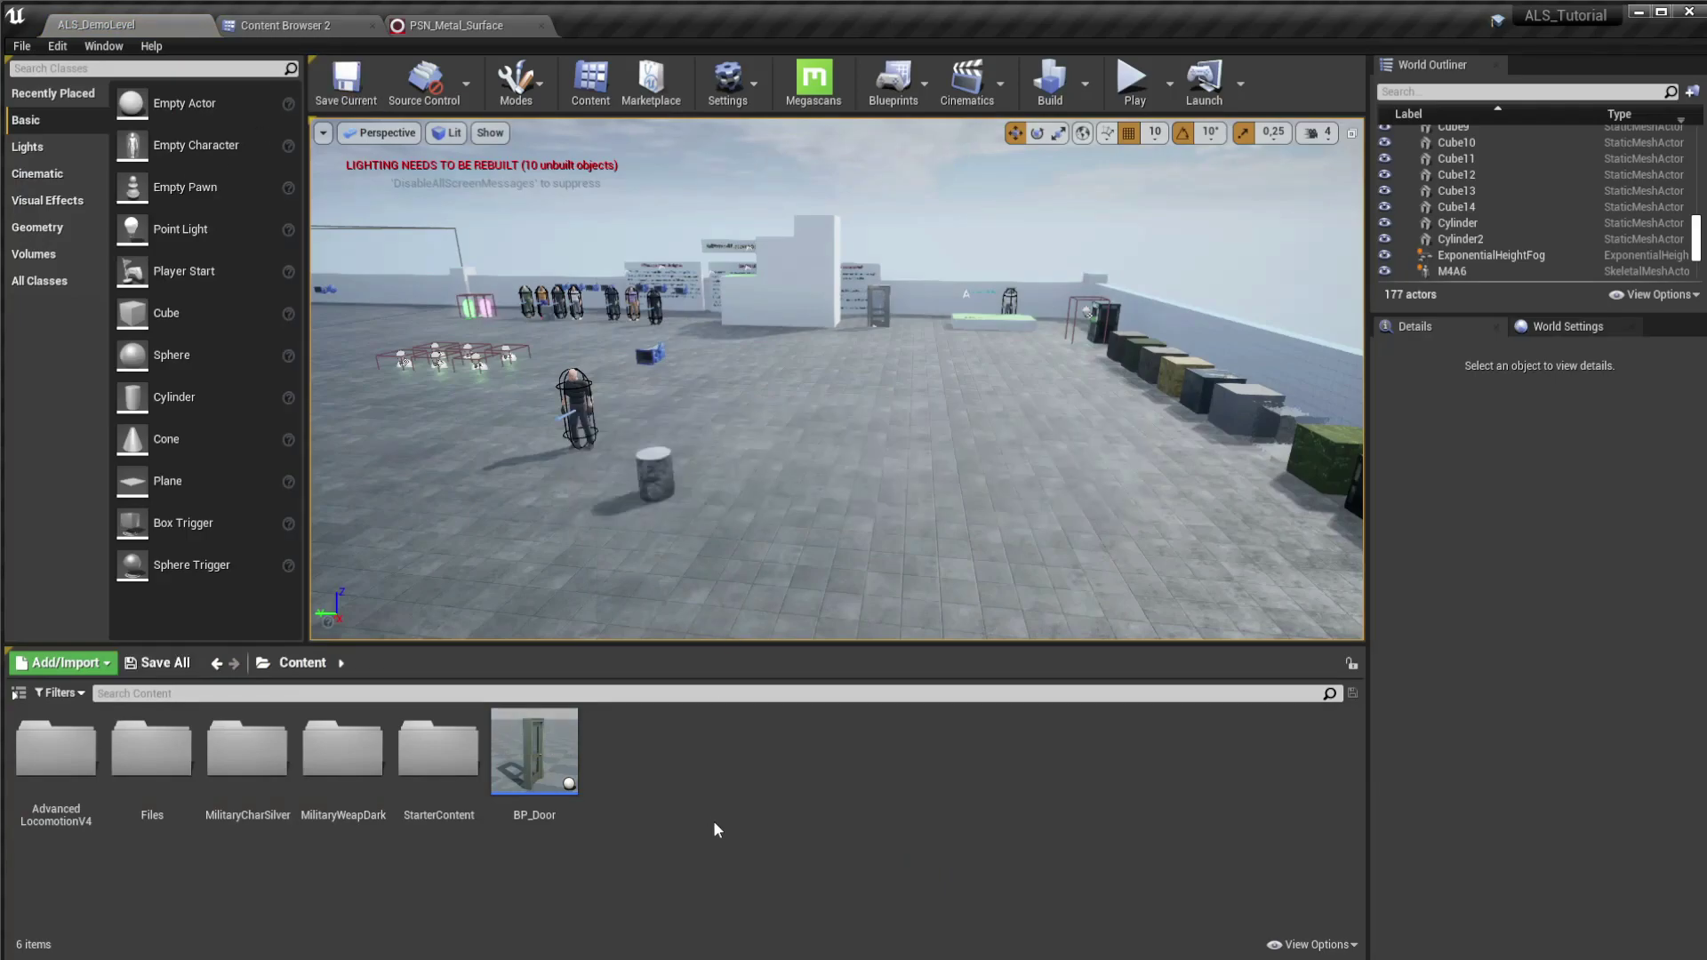